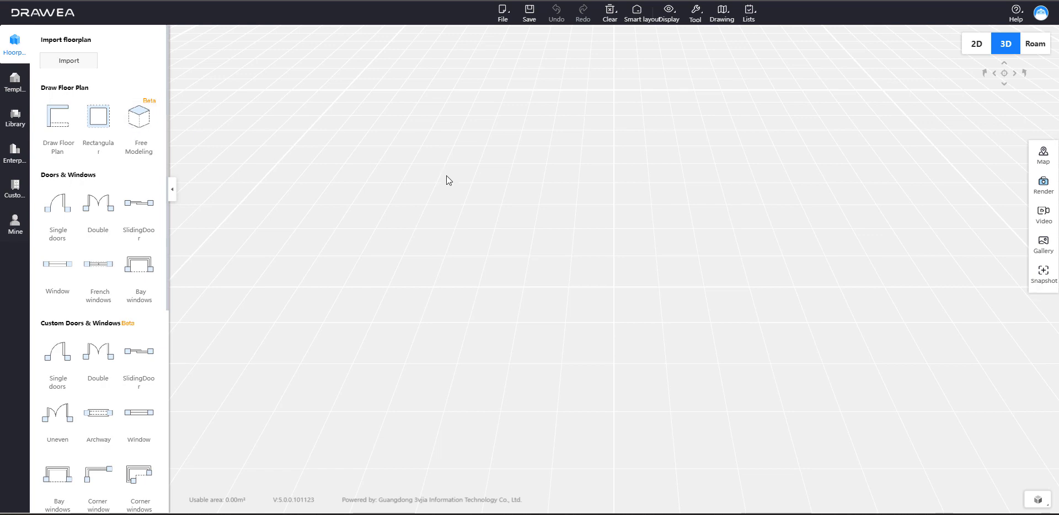
Step: Draw a rectangular floor plan about 12822 × 7844 mm and partition off a room about 4480 × 4302 mm in its upper-left corner
{"action": "left_click", "coordinate": [95, 117]}
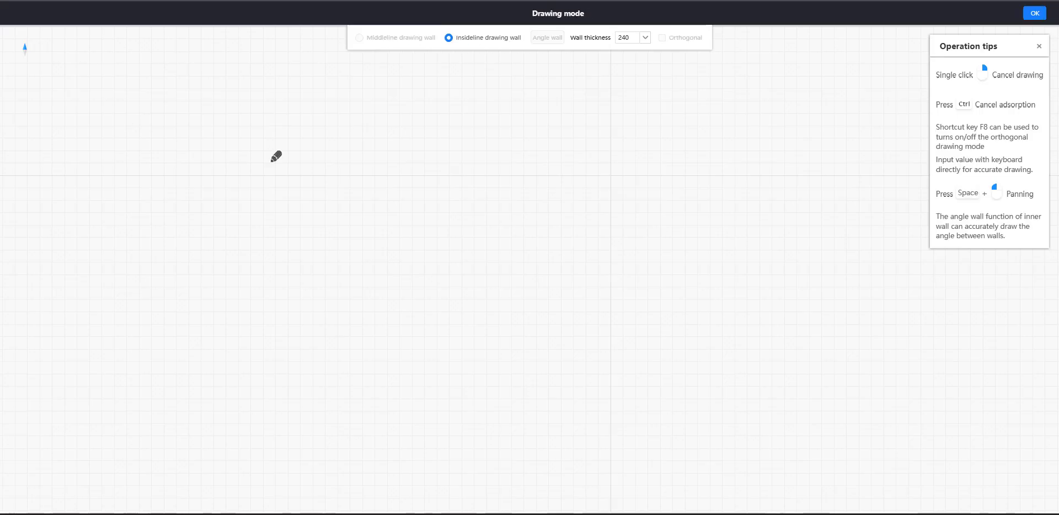
{"action": "left_click", "coordinate": [315, 162]}
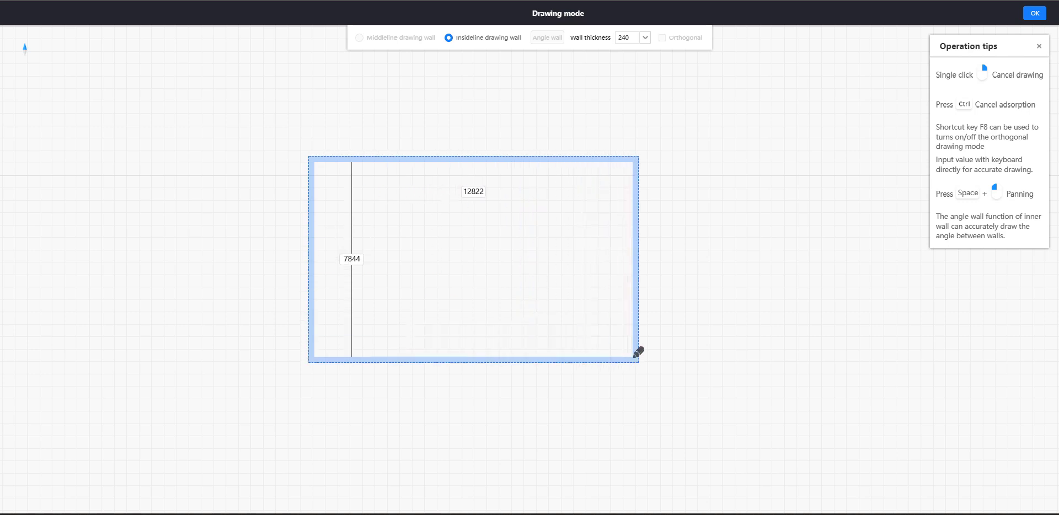
{"action": "left_click", "coordinate": [58, 116]}
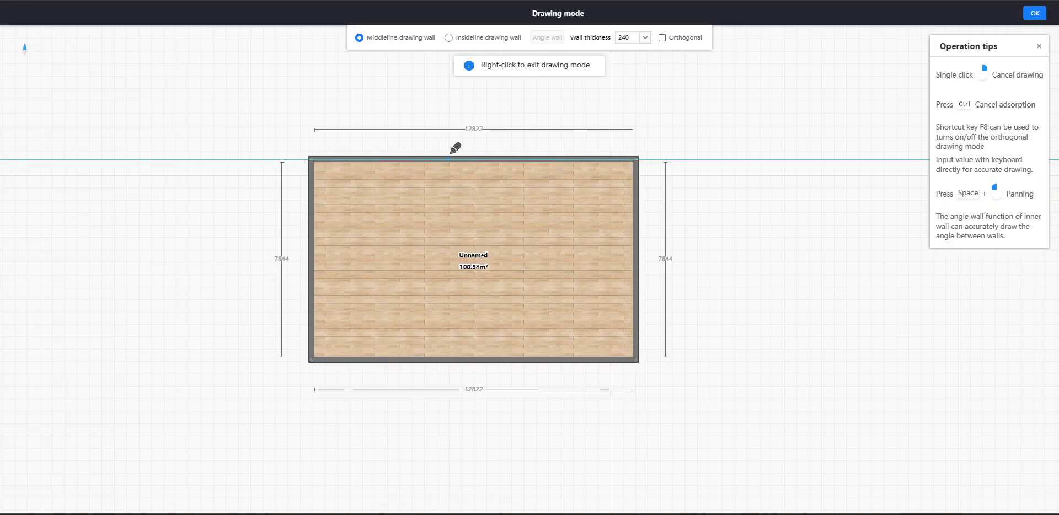
{"action": "left_click", "coordinate": [429, 160]}
{"action": "left_click", "coordinate": [428, 271]}
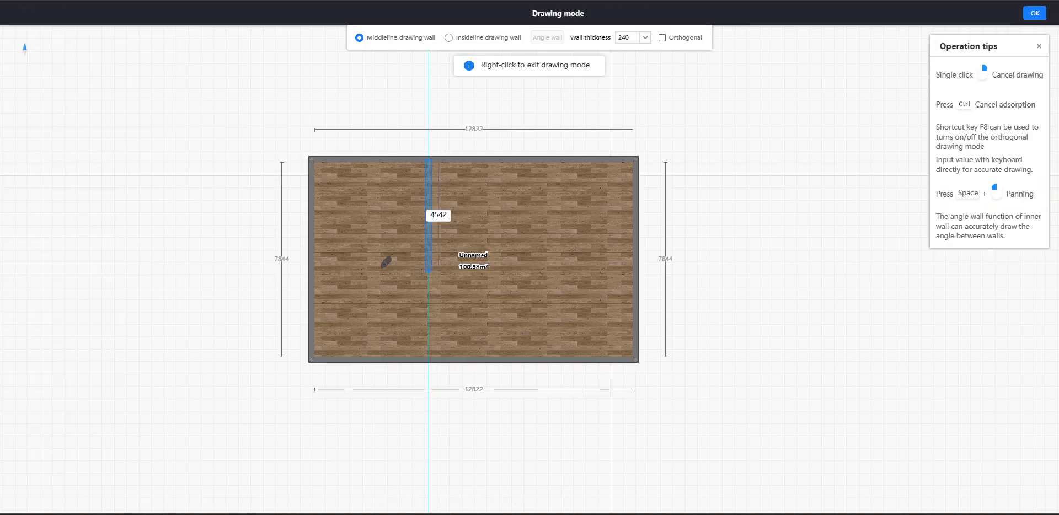
{"action": "left_click", "coordinate": [316, 272]}
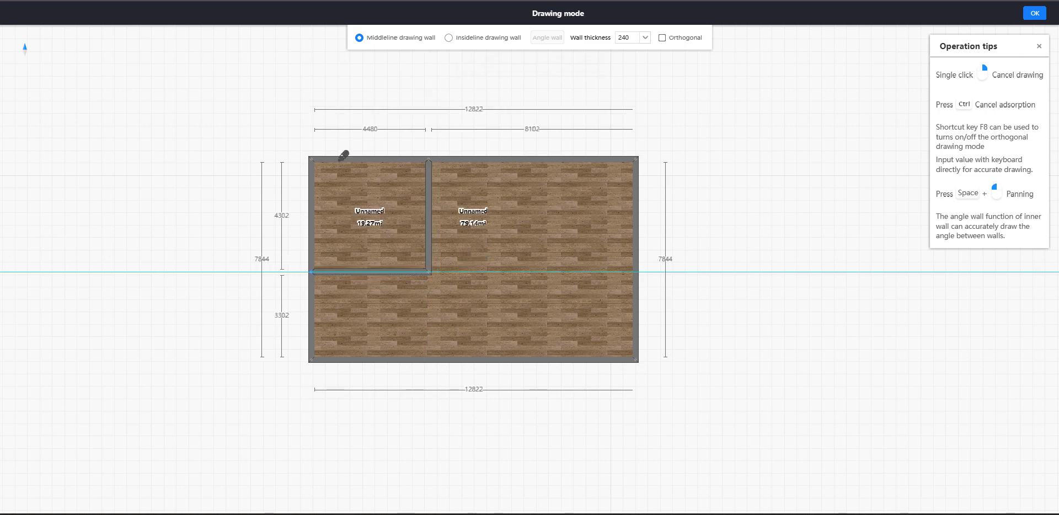
{"action": "right_click", "coordinate": [477, 148]}
{"action": "left_click", "coordinate": [1013, 47]}
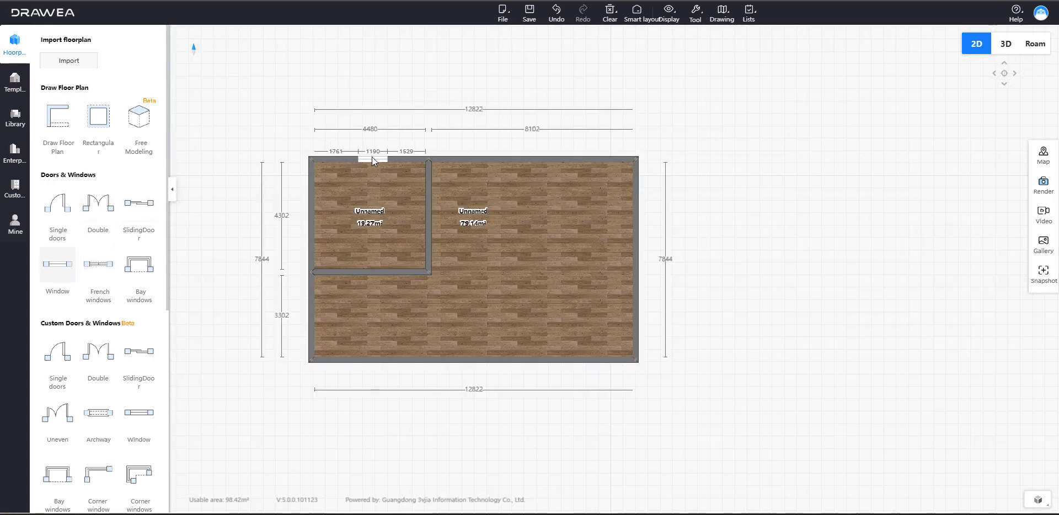
Step: Place standard windows in the small room's upper and left outer walls and a single door in its right partition wall
{"action": "left_click", "coordinate": [373, 159]}
{"action": "left_click", "coordinate": [57, 264]}
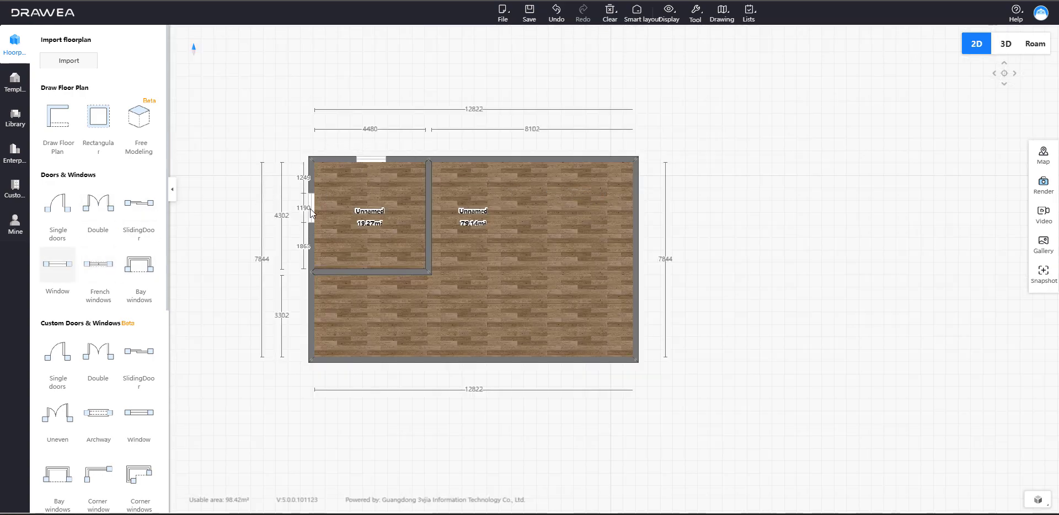
{"action": "left_click", "coordinate": [311, 212]}
{"action": "left_click", "coordinate": [58, 204]}
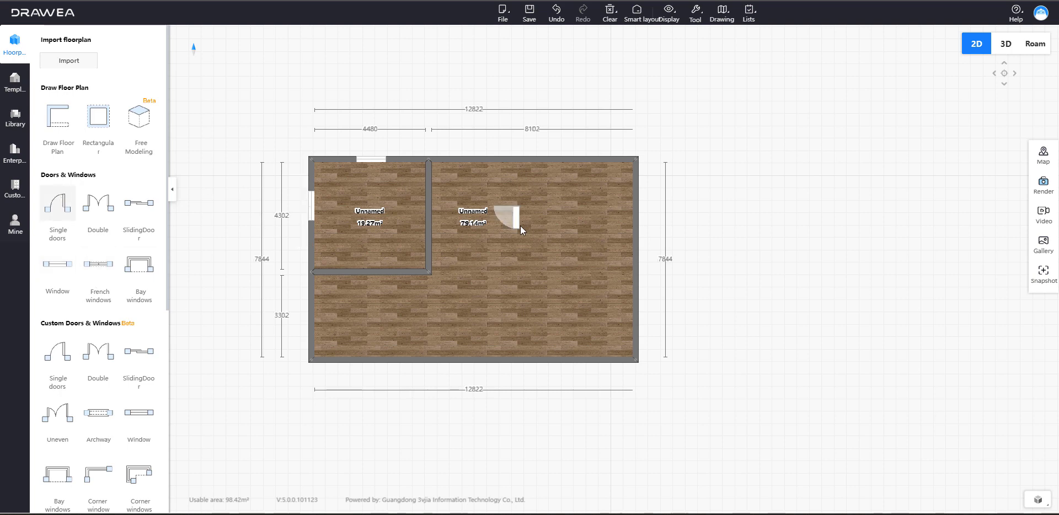
{"action": "left_click", "coordinate": [432, 244]}
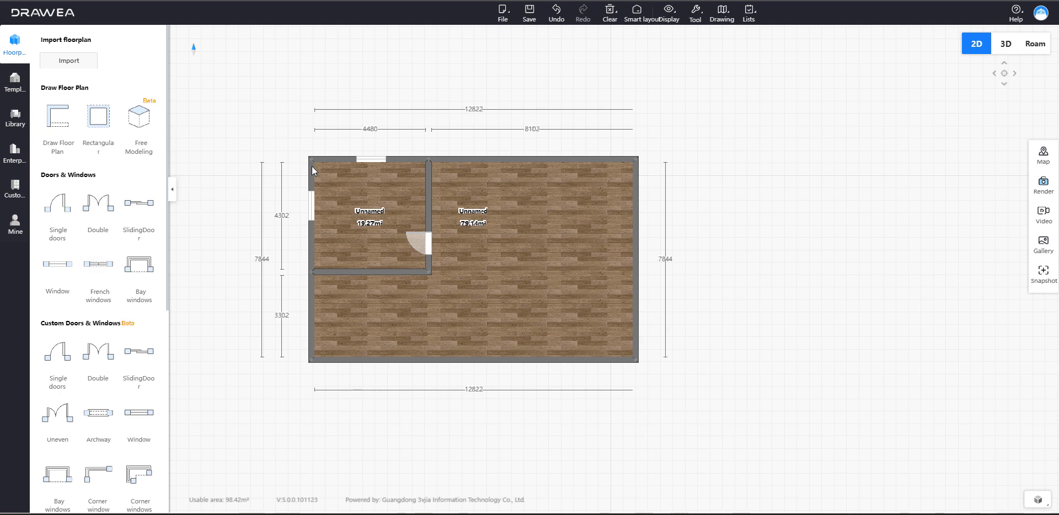
Step: Add a structural column and fit it flush into the upper-left inner corner of the small room
{"action": "scroll", "coordinate": [58, 325], "scroll_direction": "down", "scroll_amount": 3}
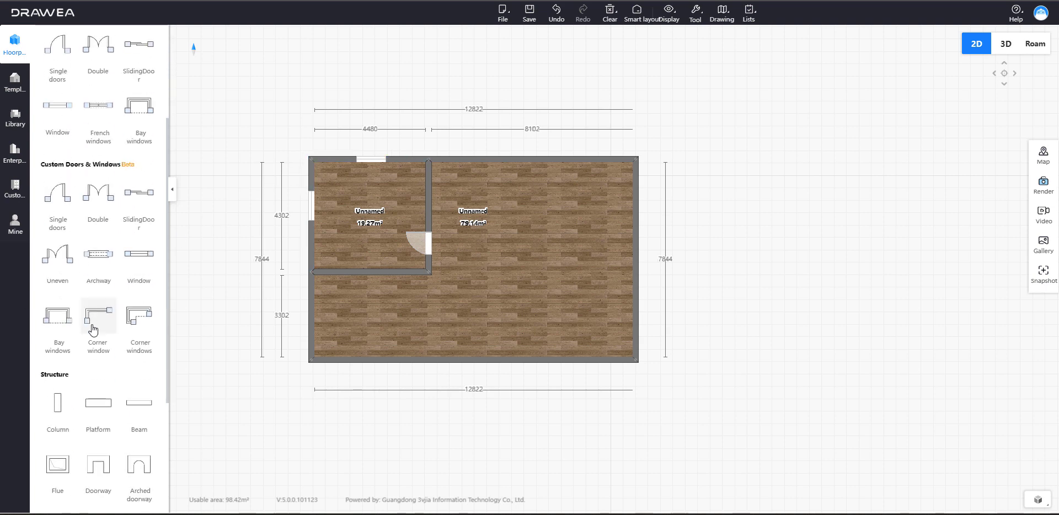
{"action": "left_click", "coordinate": [55, 403]}
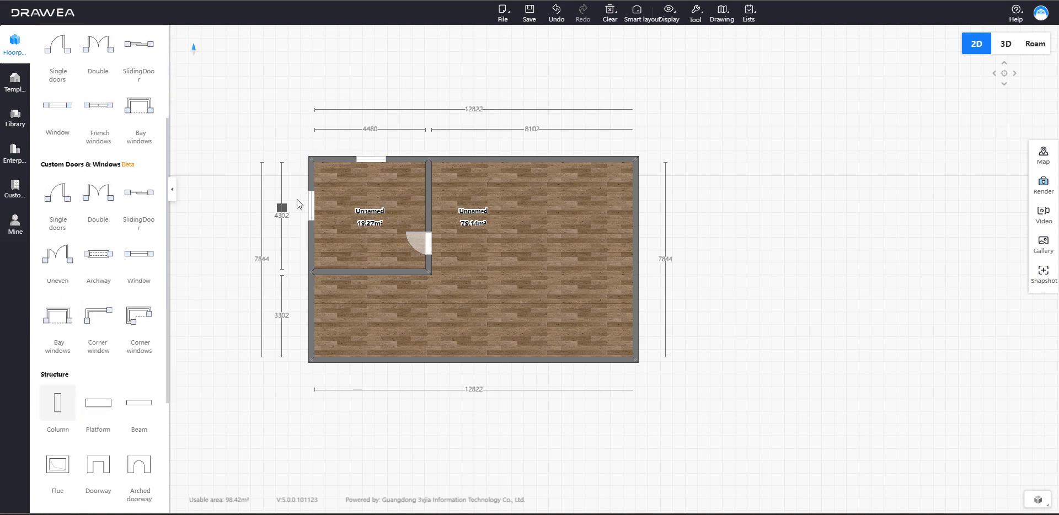
{"action": "left_click", "coordinate": [319, 167]}
{"action": "scroll", "coordinate": [319, 167], "scroll_direction": "up", "scroll_amount": 3}
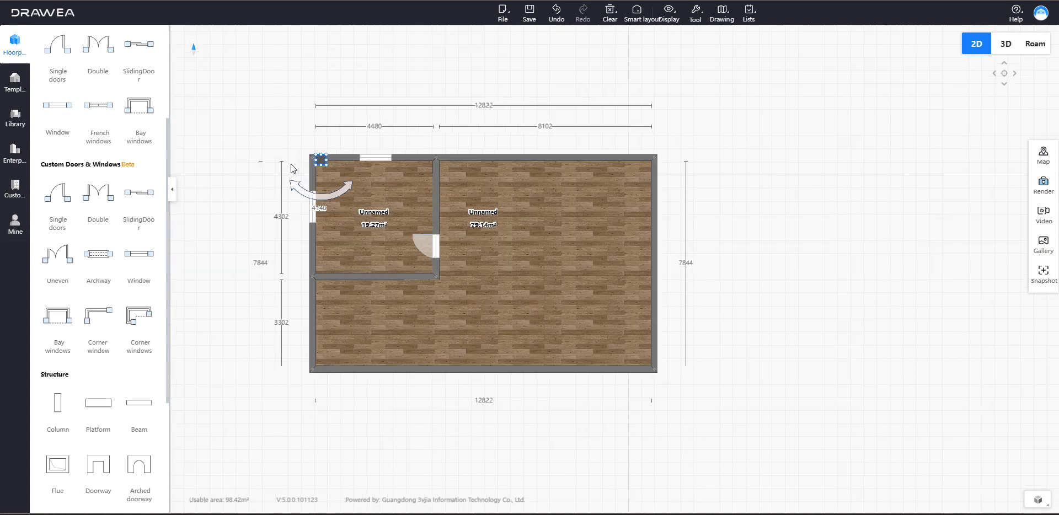
{"action": "scroll", "coordinate": [322, 135], "scroll_direction": "up", "scroll_amount": 3}
{"action": "mouse_move", "coordinate": [357, 128]}
{"action": "left_mouse_down"}
{"action": "mouse_move", "coordinate": [355, 142]}
{"action": "mouse_move", "coordinate": [334, 142]}
{"action": "mouse_move", "coordinate": [354, 141]}
{"action": "left_mouse_up"}
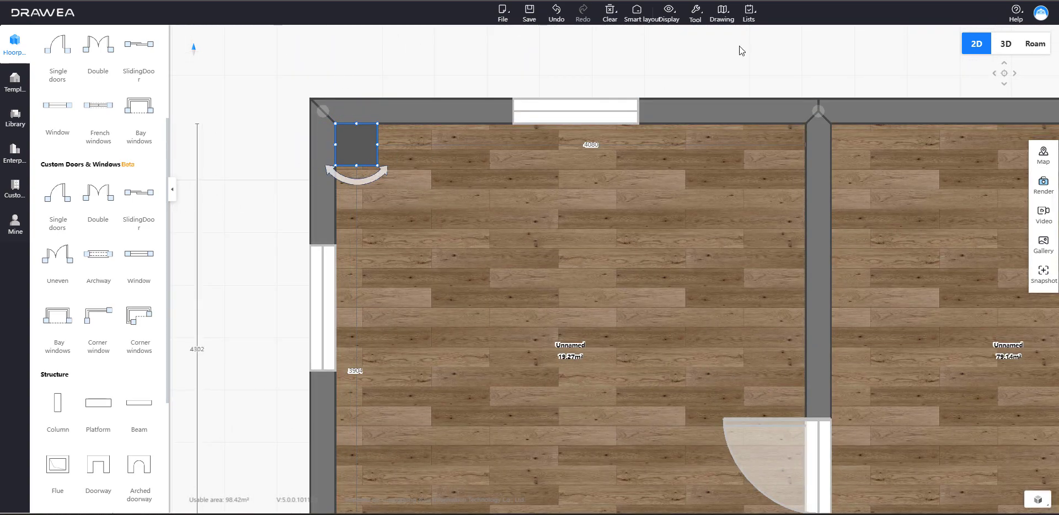
Step: Show the floor plan in 3D and hide the cornices and base moldings
{"action": "left_click", "coordinate": [1007, 45]}
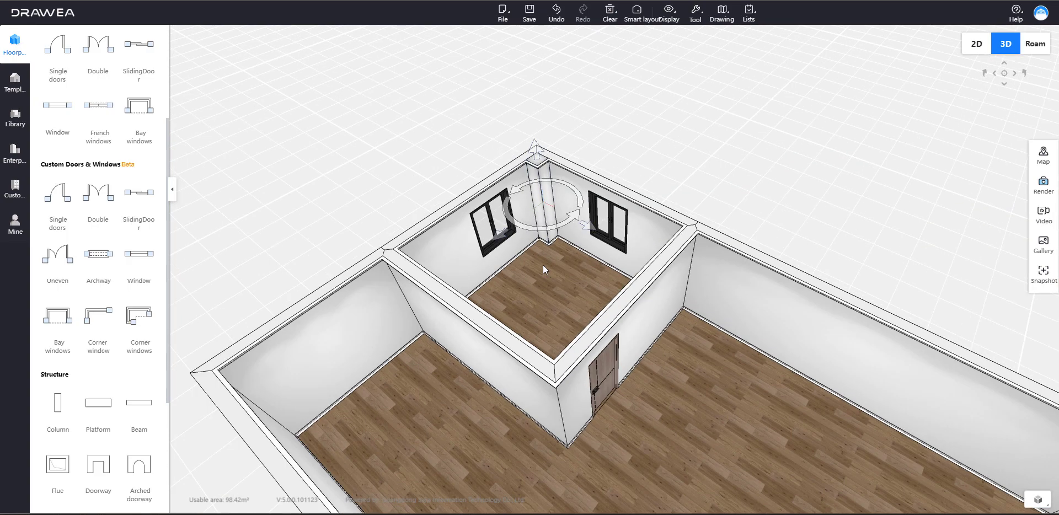
{"action": "left_click_drag", "start_coordinate": [542, 265], "coordinate": [568, 263]}
{"action": "scroll", "coordinate": [567, 263], "scroll_direction": "down", "scroll_amount": 3}
{"action": "left_click", "coordinate": [603, 151]}
{"action": "scroll", "coordinate": [564, 253], "scroll_direction": "up", "scroll_amount": 4}
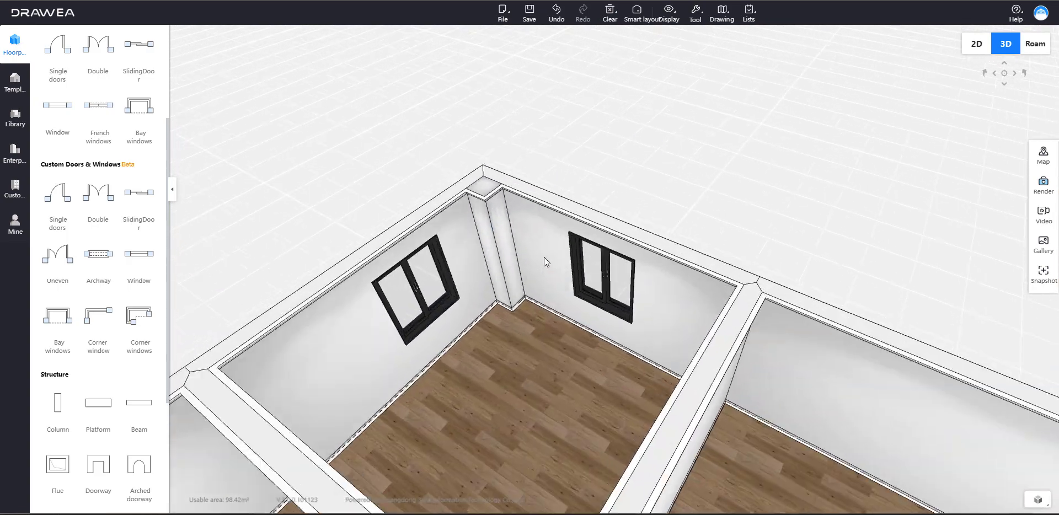
{"action": "scroll", "coordinate": [547, 254], "scroll_direction": "down", "scroll_amount": 5}
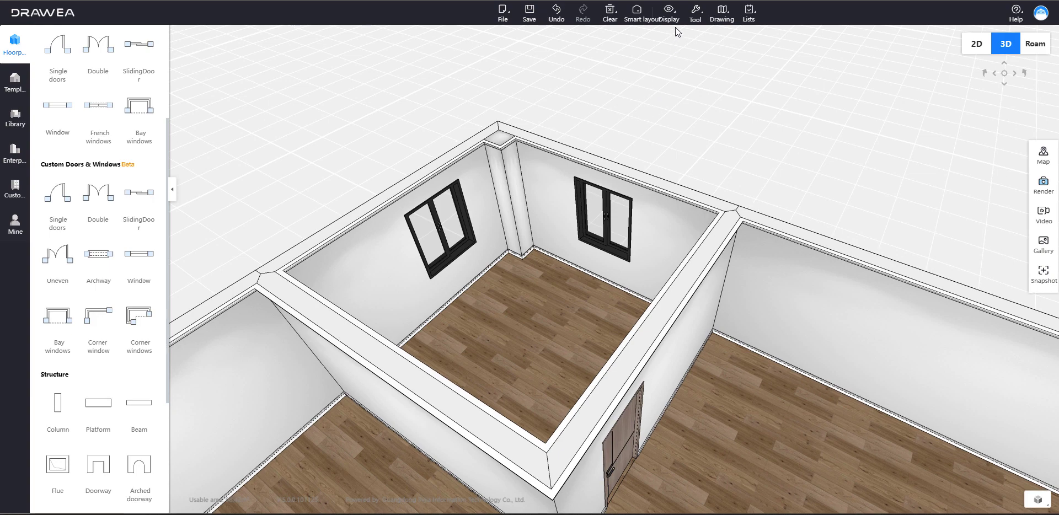
{"action": "left_click", "coordinate": [673, 18]}
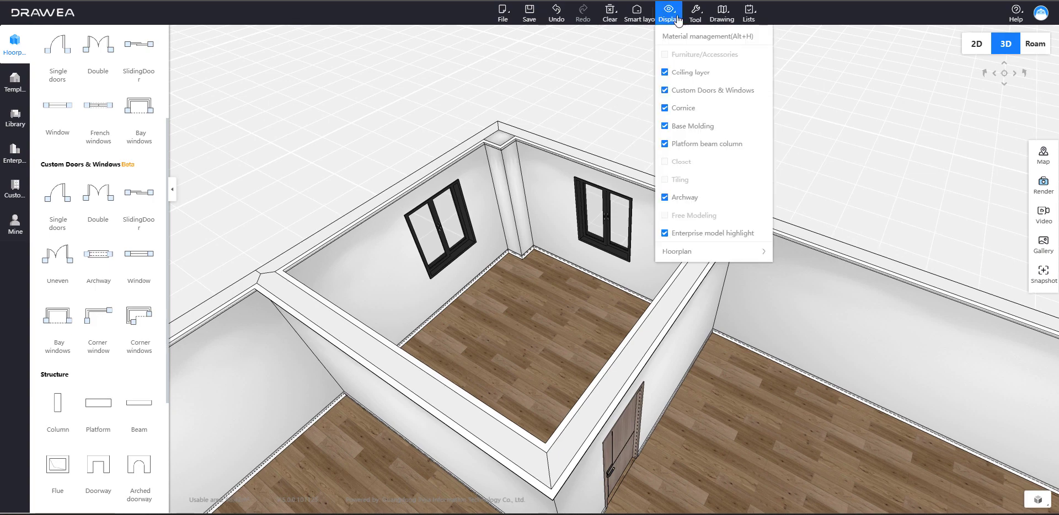
{"action": "left_click", "coordinate": [664, 109]}
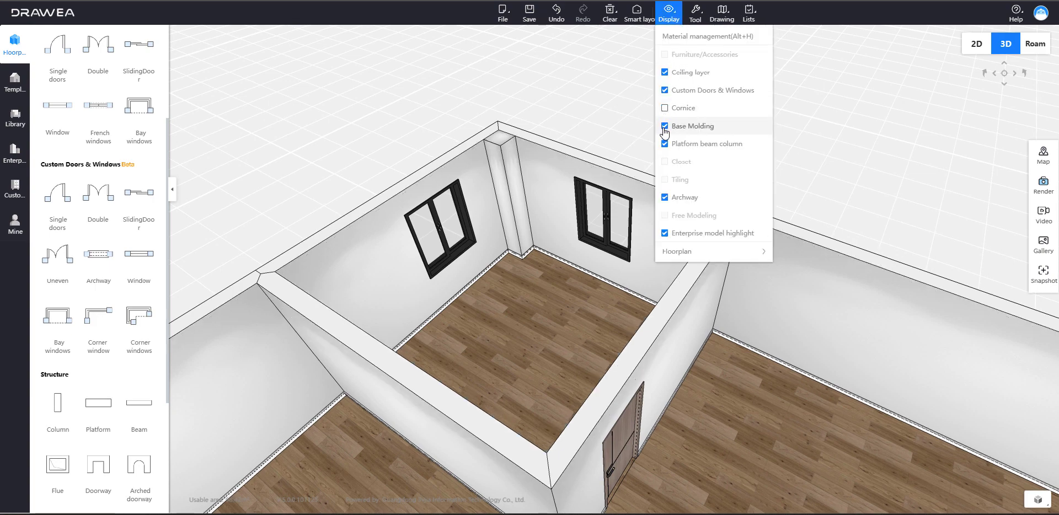
{"action": "left_click", "coordinate": [665, 126]}
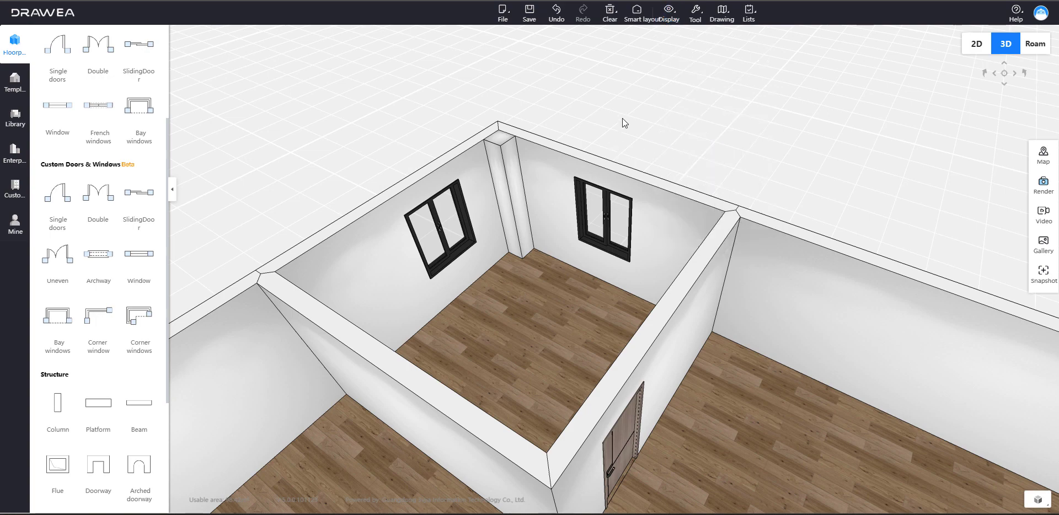
{"action": "key", "text": "w"}
{"action": "key", "text": "s"}
{"action": "key", "text": "a"}
{"action": "key", "text": "w"}
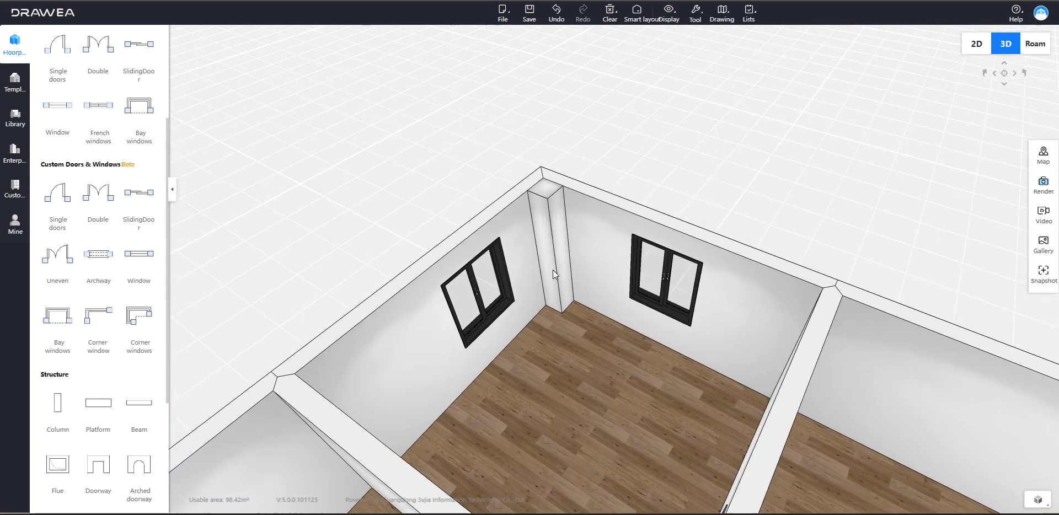
{"action": "key", "text": "s"}
{"action": "key", "text": "w"}
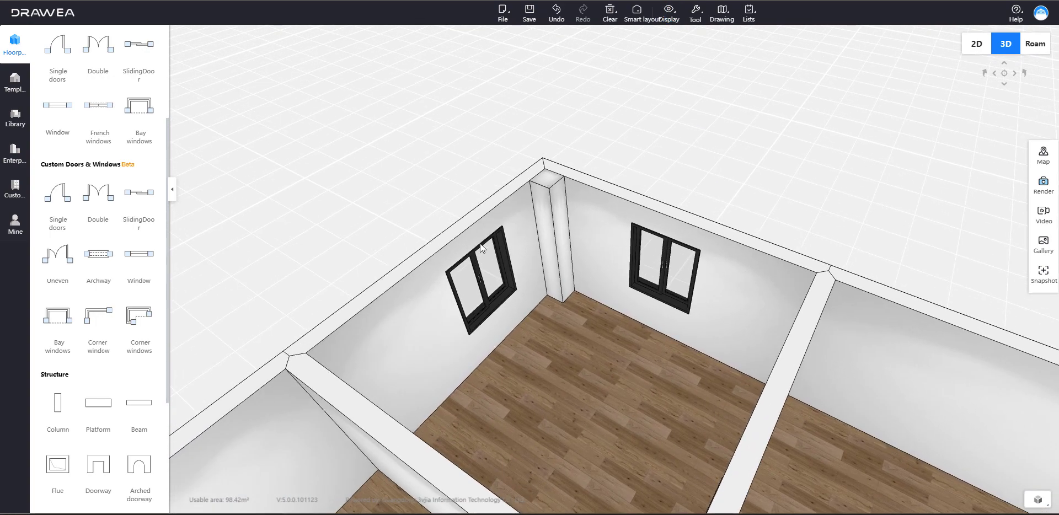
Step: Open kitchen cabinet design and browse its 4.0 cabinets, Expert database and 2000W combination libraries
{"action": "left_click", "coordinate": [16, 188]}
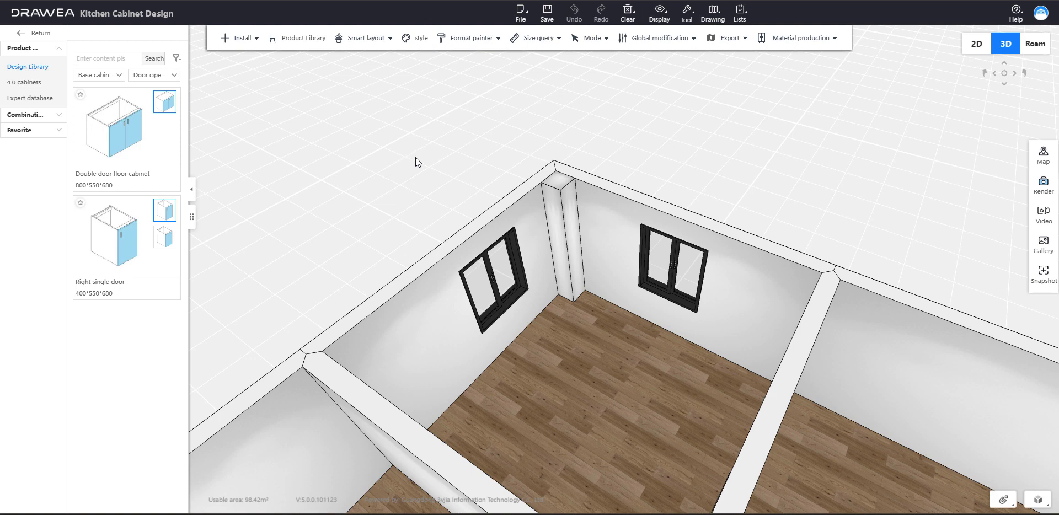
{"action": "left_click", "coordinate": [24, 82]}
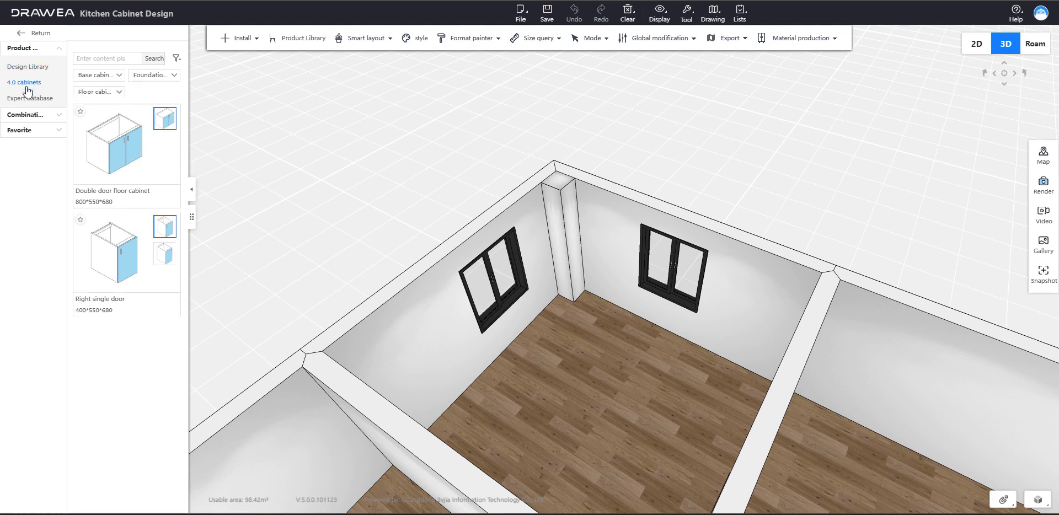
{"action": "left_click", "coordinate": [30, 98]}
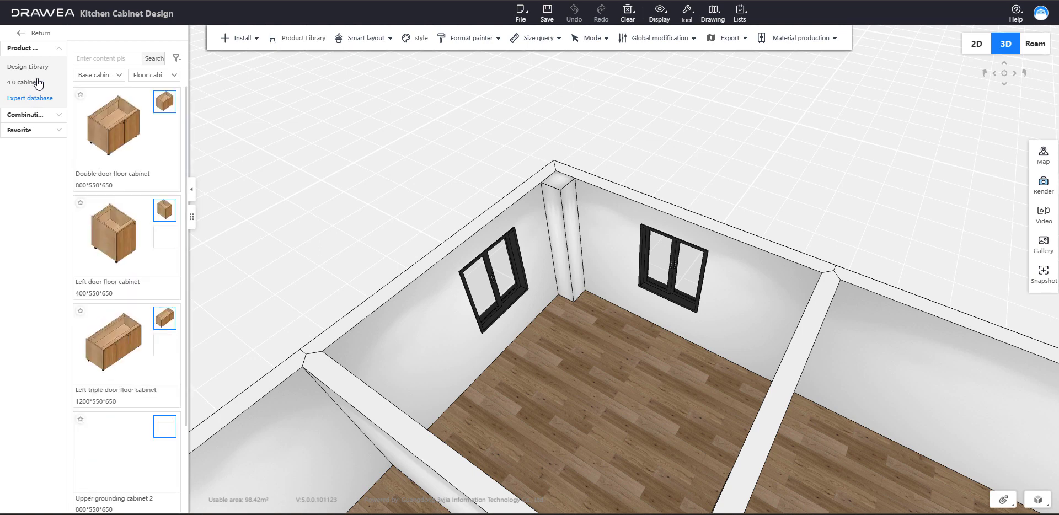
{"action": "left_click", "coordinate": [38, 116]}
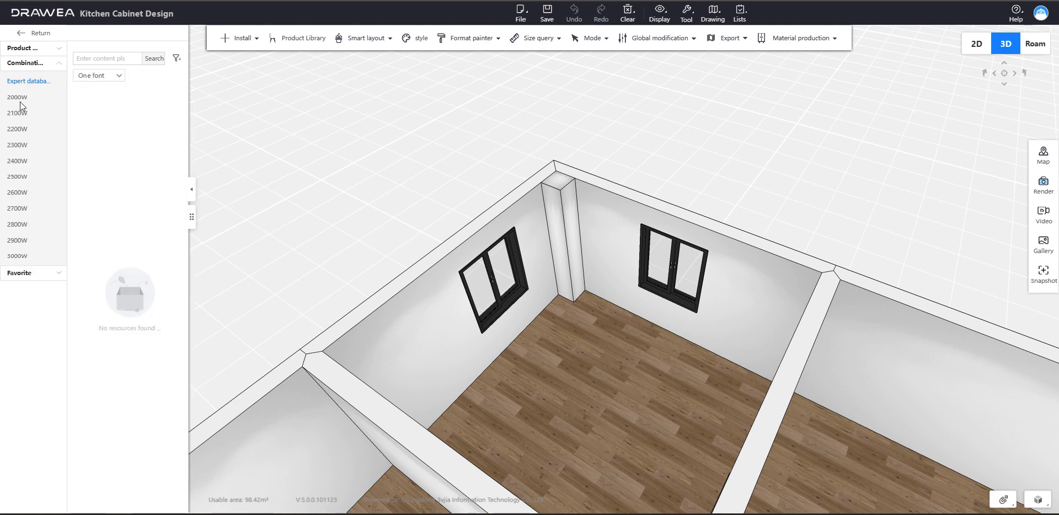
{"action": "left_click", "coordinate": [18, 98]}
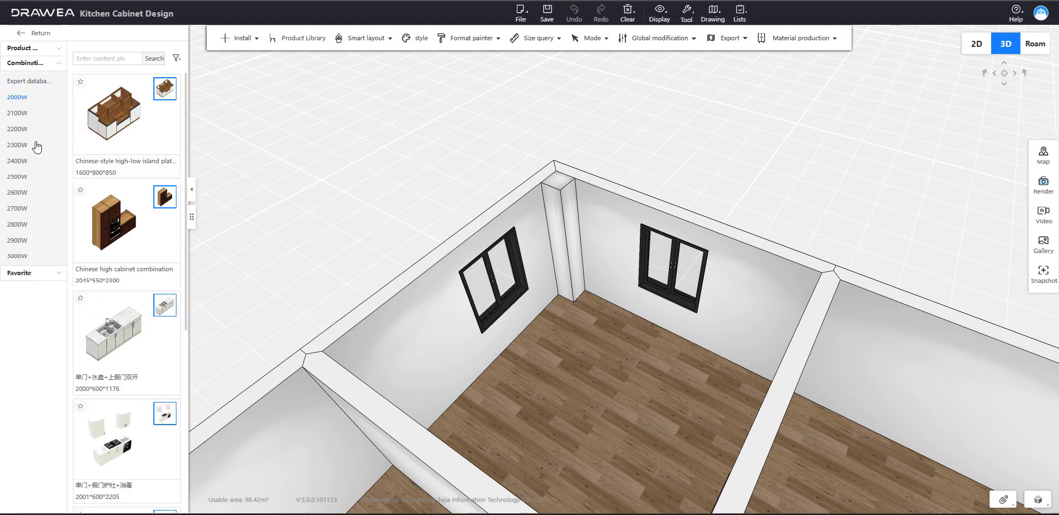
{"action": "scroll", "coordinate": [126, 229], "scroll_direction": "down", "scroll_amount": 3}
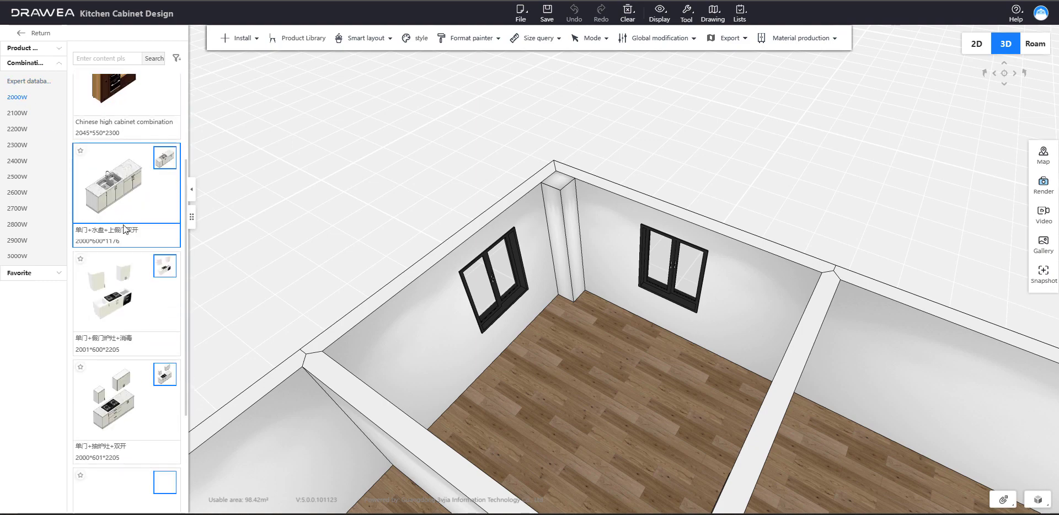
{"action": "scroll", "coordinate": [125, 229], "scroll_direction": "up", "scroll_amount": 3}
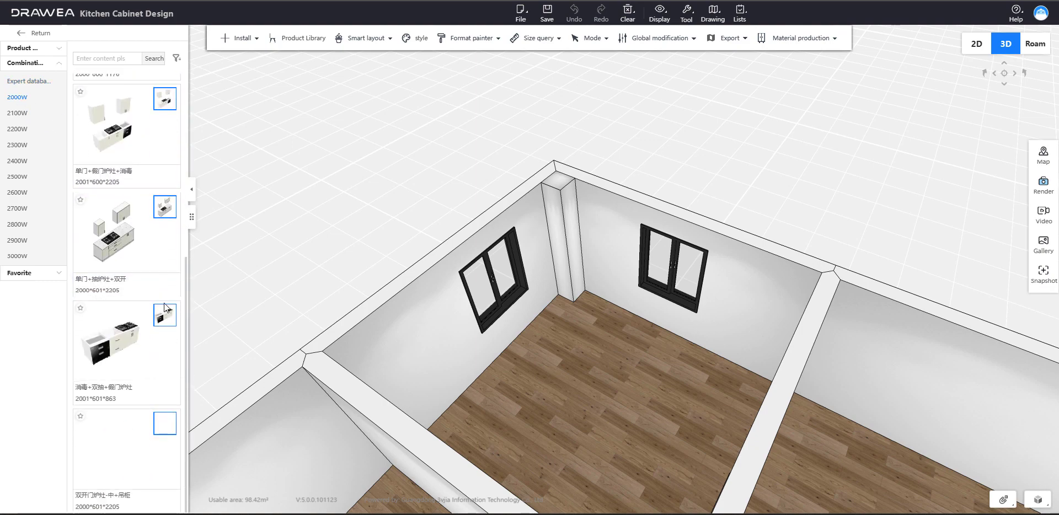
Step: Review the base cabinet subcategories in the Design Library, and switch to the wall cabinets to examine their subcategories
{"action": "left_click", "coordinate": [27, 50]}
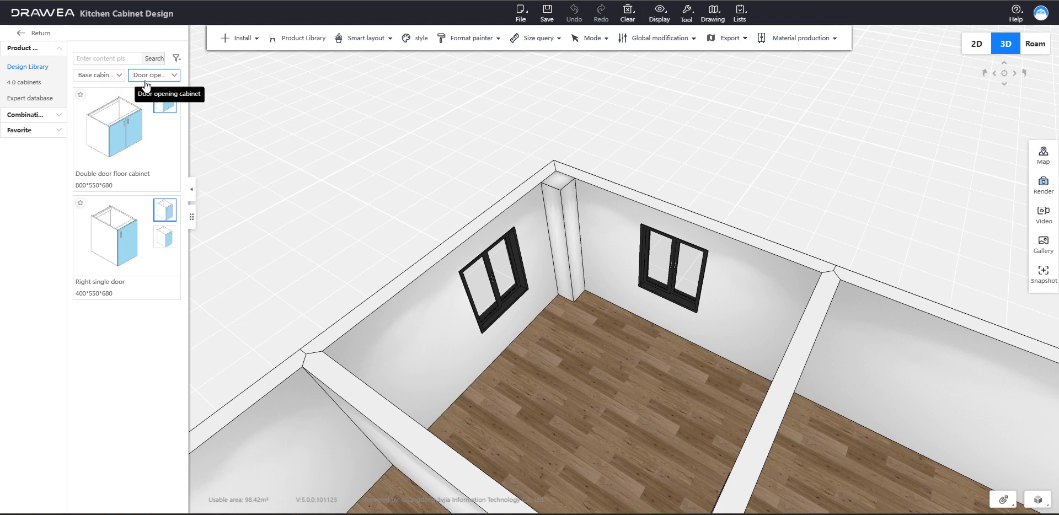
{"action": "left_click", "coordinate": [105, 76]}
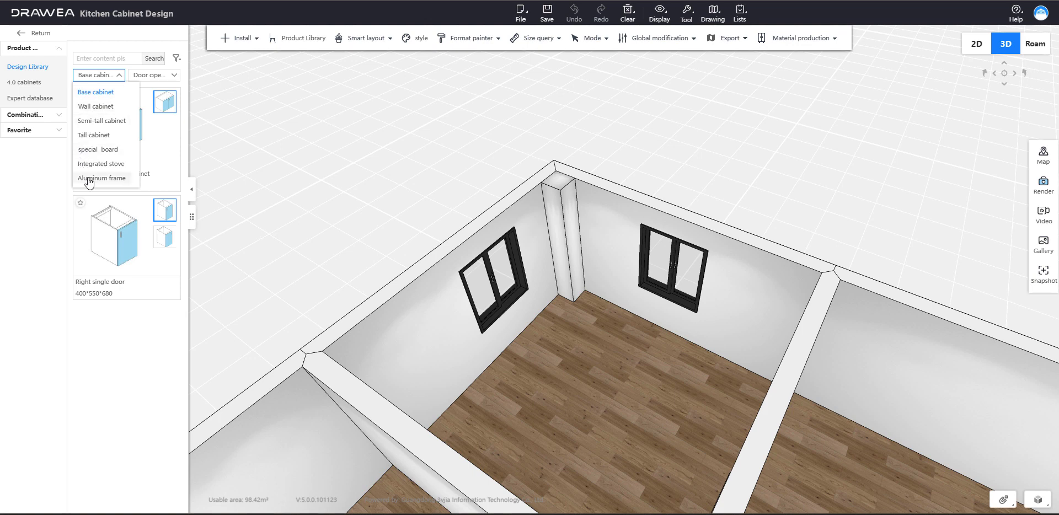
{"action": "left_click", "coordinate": [149, 75]}
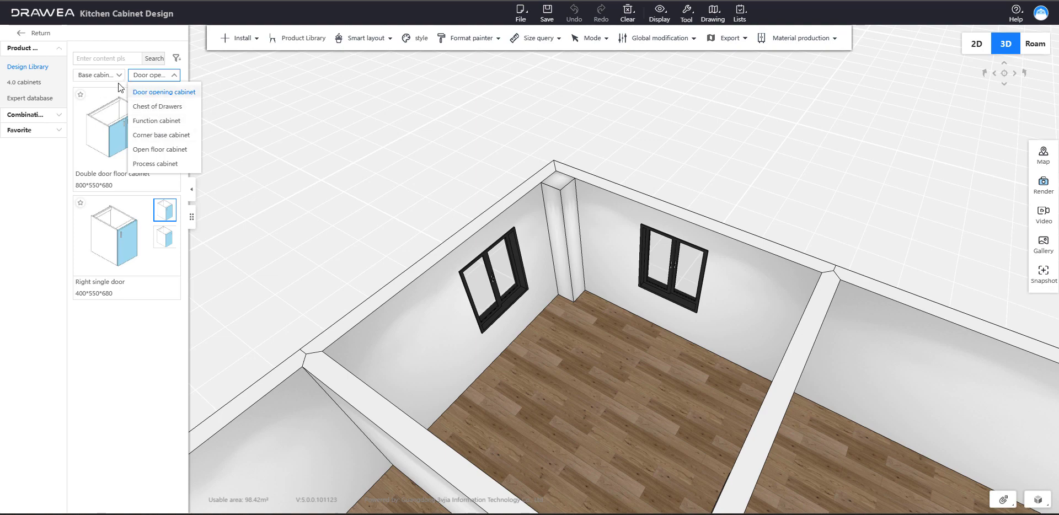
{"action": "left_click", "coordinate": [98, 75]}
{"action": "left_click", "coordinate": [98, 105]}
{"action": "left_click", "coordinate": [150, 75]}
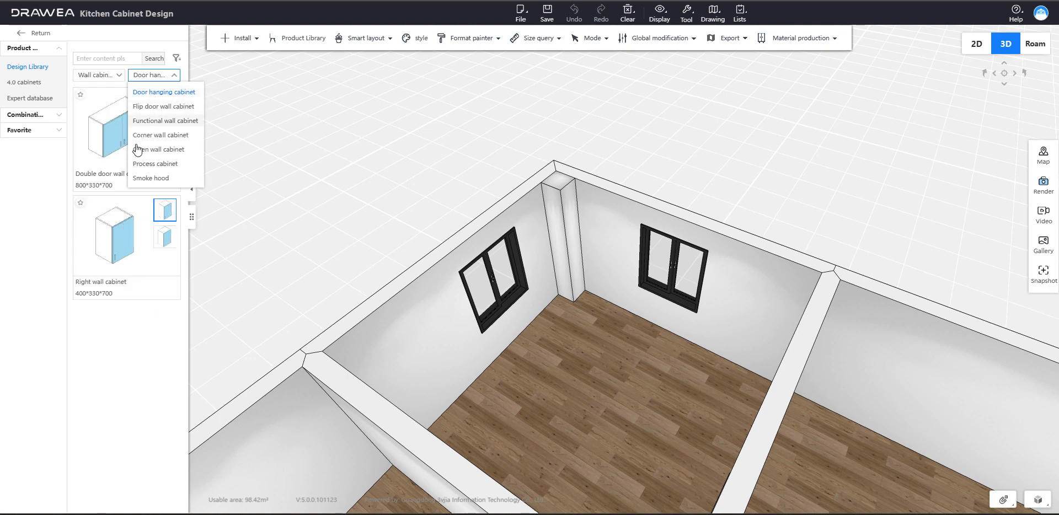
{"action": "left_click", "coordinate": [129, 373]}
{"action": "left_click", "coordinate": [98, 75]}
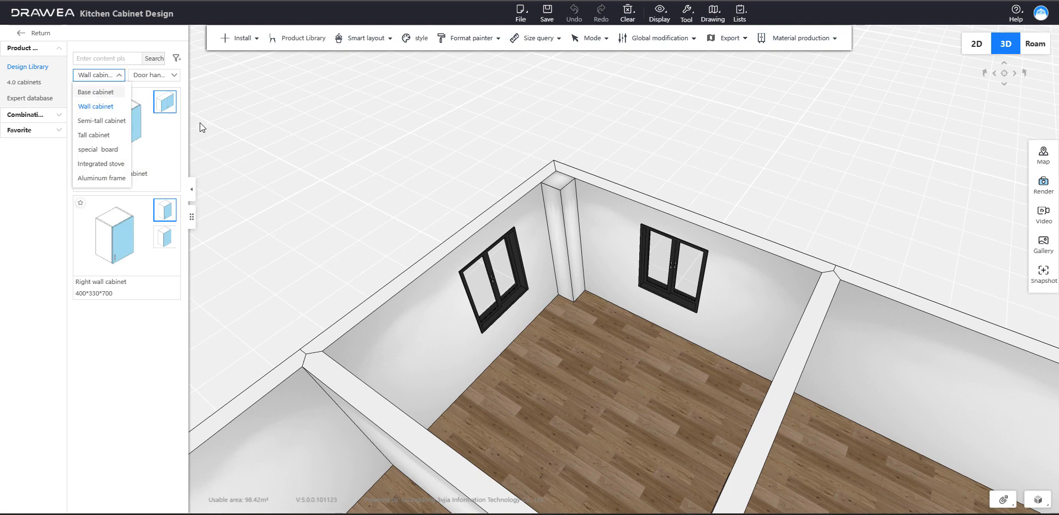
Step: Switch to the roam view and walk into the small room to face the corner with the column and windows
{"action": "left_click_drag", "start_coordinate": [404, 276], "coordinate": [349, 250]}
{"action": "key", "text": "w"}
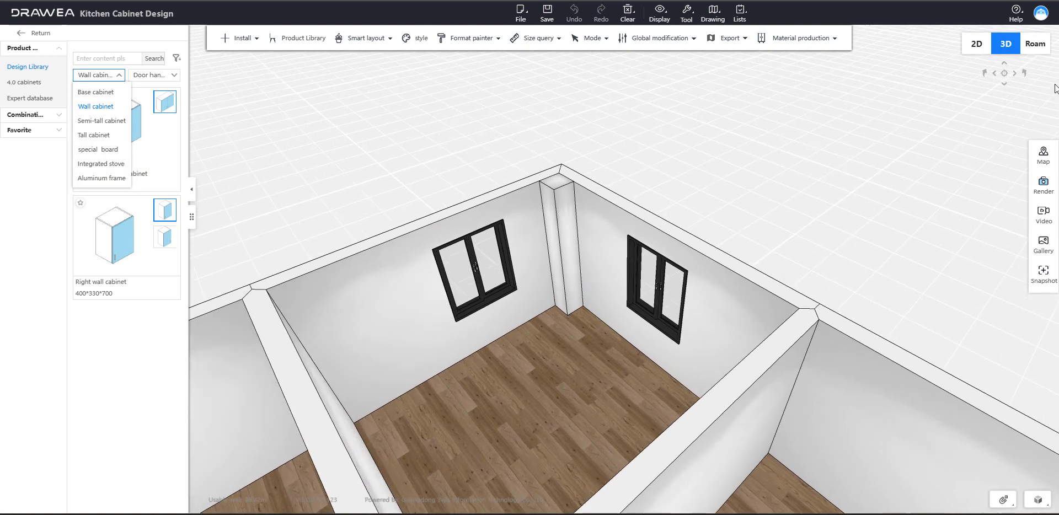
{"action": "left_click", "coordinate": [1034, 44]}
{"action": "left_click_drag", "start_coordinate": [707, 151], "coordinate": [597, 259]}
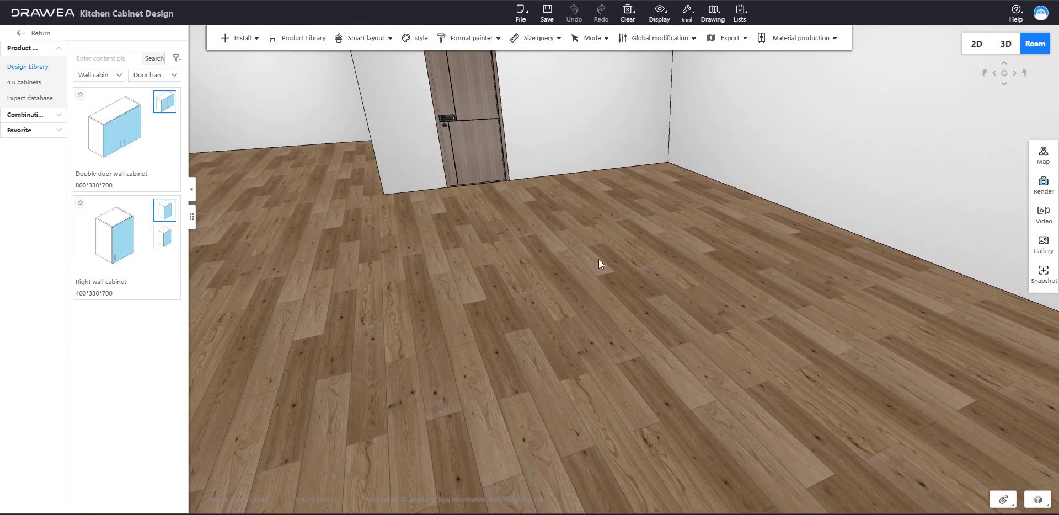
{"action": "key", "text": "q"}
{"action": "key", "text": "w"}
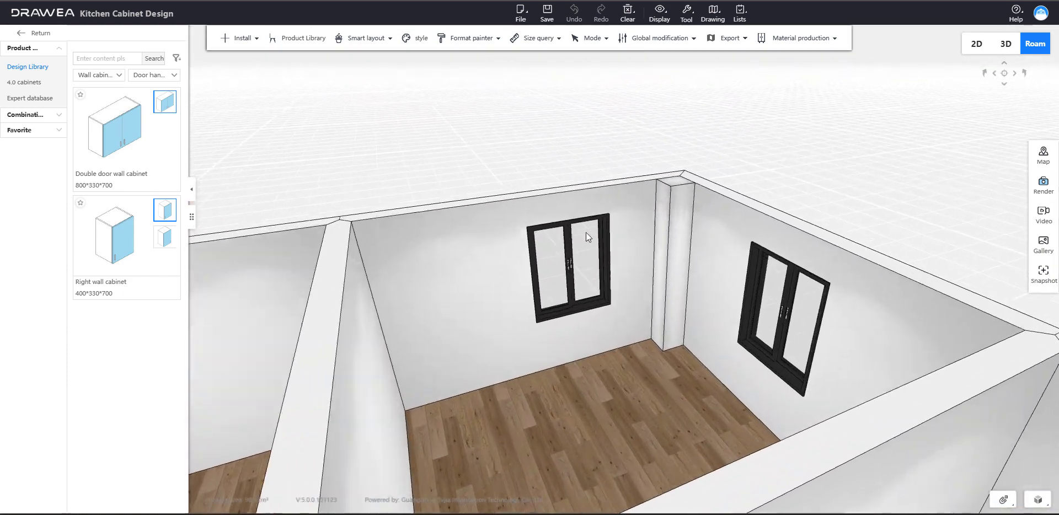
{"action": "key", "text": "w"}
{"action": "key", "text": "e"}
{"action": "left_click_drag", "start_coordinate": [620, 235], "coordinate": [634, 197]}
{"action": "key", "text": "s"}
{"action": "key", "text": "e"}
{"action": "key", "text": "q"}
{"action": "key", "text": "s"}
{"action": "key", "text": "w"}
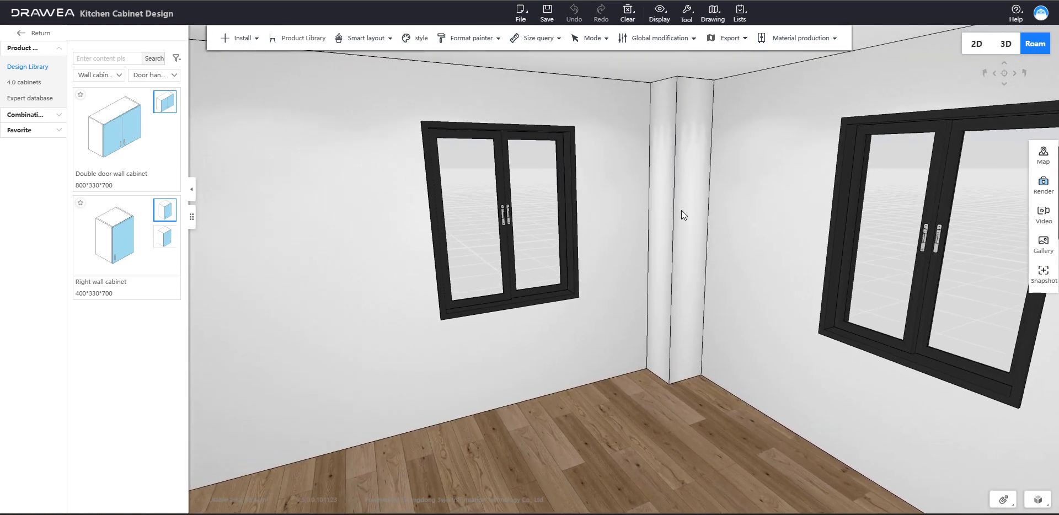
Step: Leave kitchen cabinet design and set the structural column's length and width to 200 each
{"action": "left_click", "coordinate": [21, 33]}
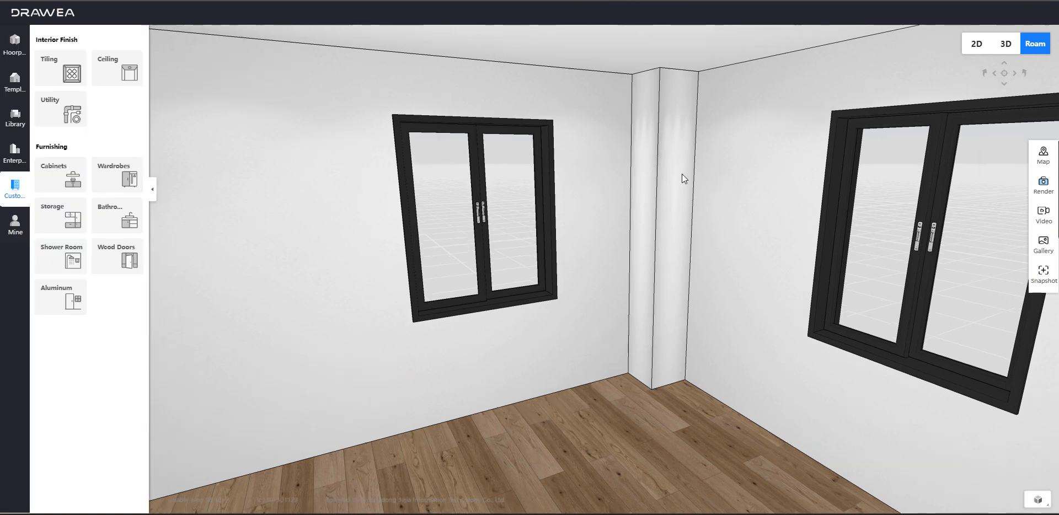
{"action": "left_click", "coordinate": [676, 174]}
{"action": "left_click", "coordinate": [958, 174]}
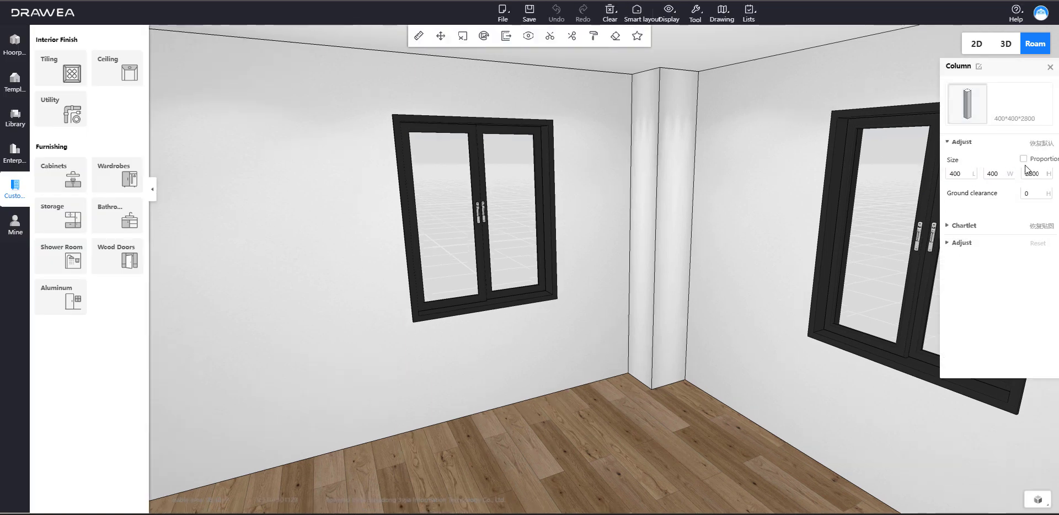
{"action": "type", "text": "200"}
{"action": "key", "text": "Return"}
{"action": "left_click_drag", "start_coordinate": [1003, 175], "coordinate": [956, 168]}
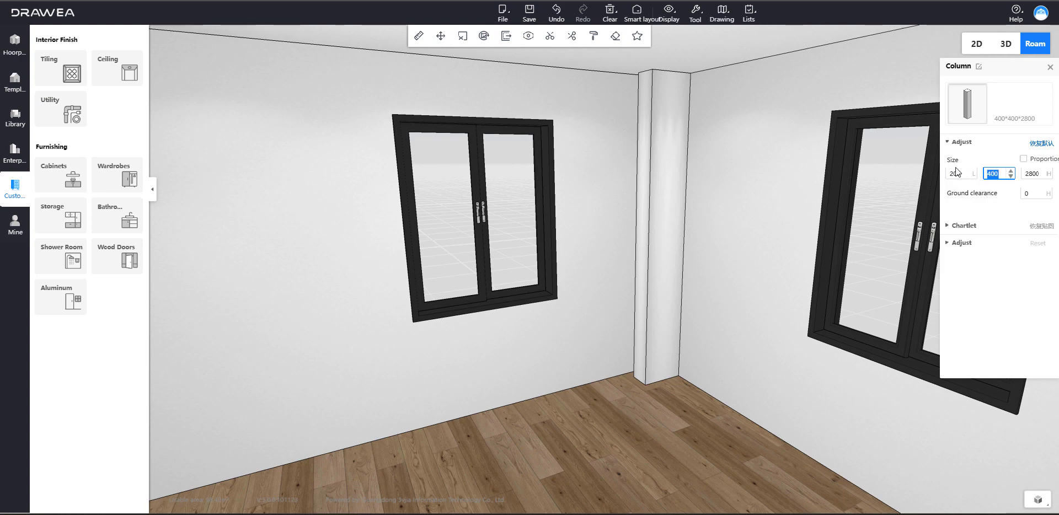
{"action": "type", "text": "200"}
{"action": "key", "text": "Return"}
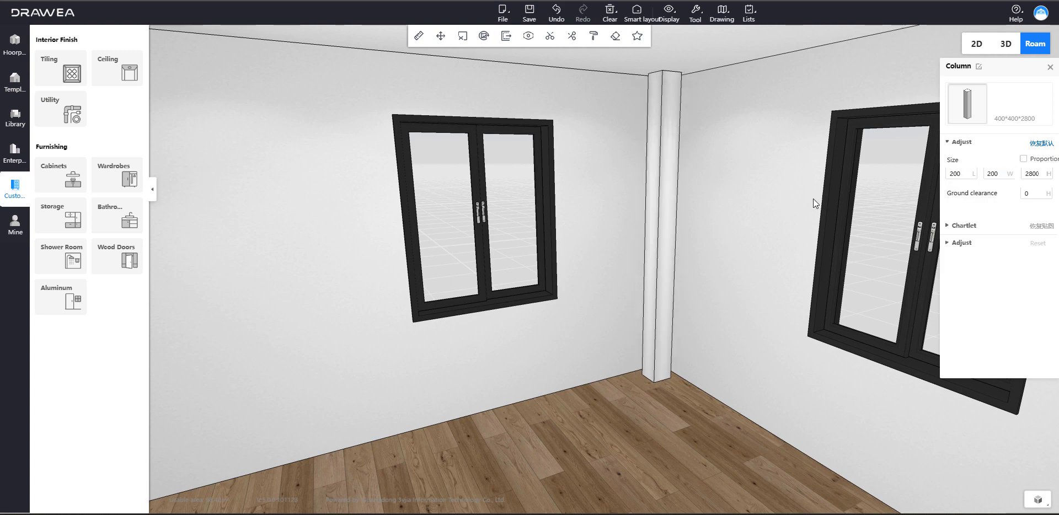
Step: Move the column flush into the room's upper-left inner corner in the 2D plan, and return to the roam view inside the room
{"action": "left_click", "coordinate": [977, 44]}
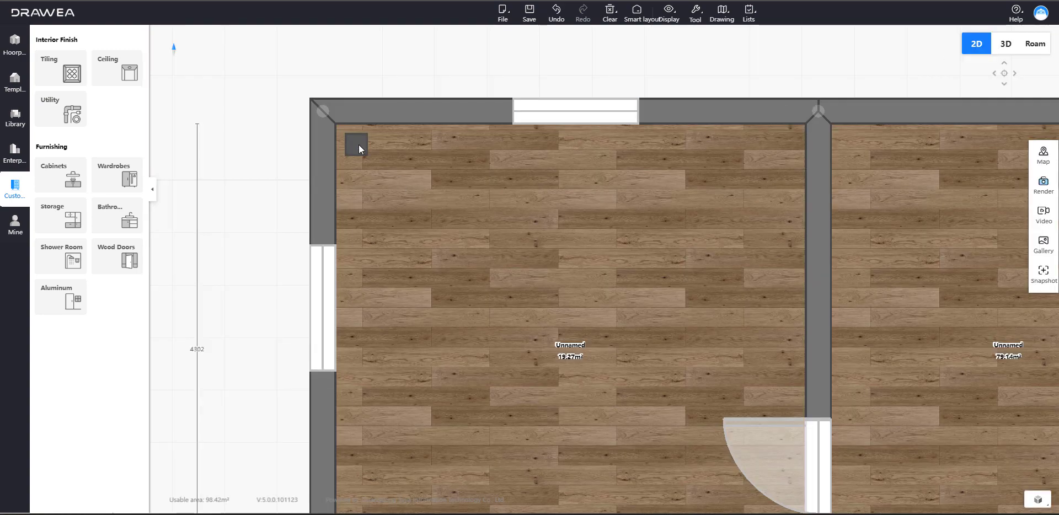
{"action": "left_click_drag", "start_coordinate": [359, 146], "coordinate": [355, 140]}
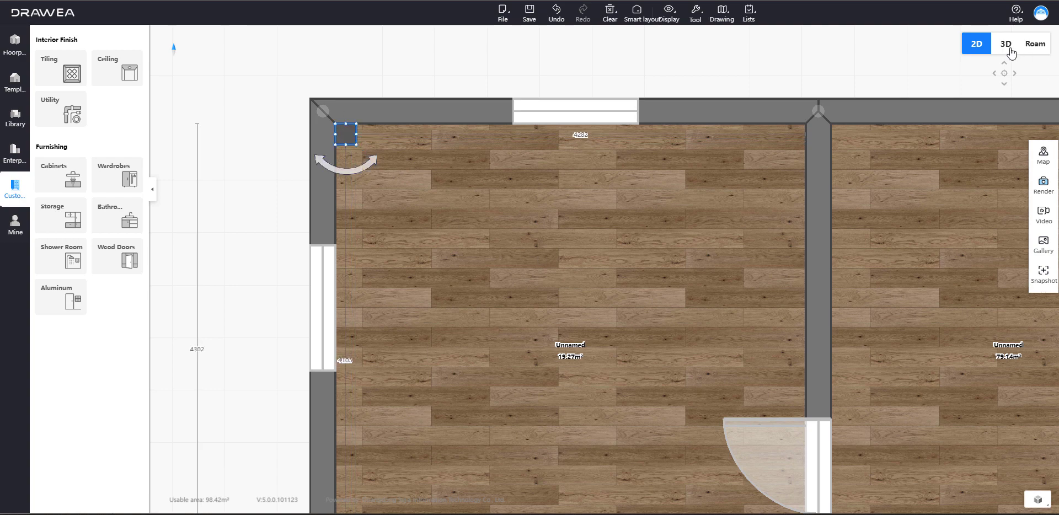
{"action": "left_click", "coordinate": [1041, 44]}
{"action": "left_click", "coordinate": [739, 290]}
{"action": "scroll", "coordinate": [579, 273], "scroll_direction": "down", "scroll_amount": 3}
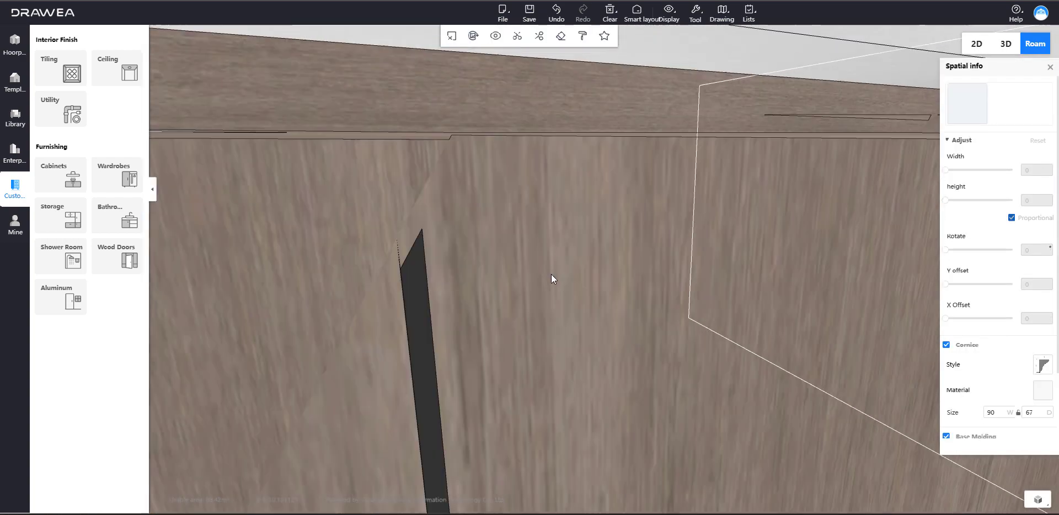
{"action": "left_click_drag", "start_coordinate": [552, 274], "coordinate": [575, 269]}
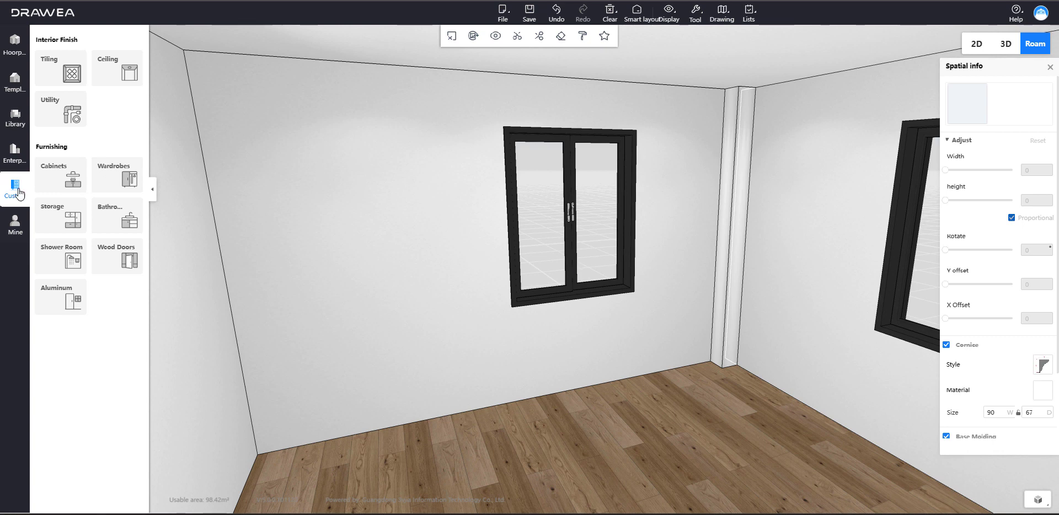
Step: Reopen kitchen cabinet design and place the 1400*550*680 right turn right corner double door base cabinet against the column in the corner
{"action": "left_click", "coordinate": [55, 182]}
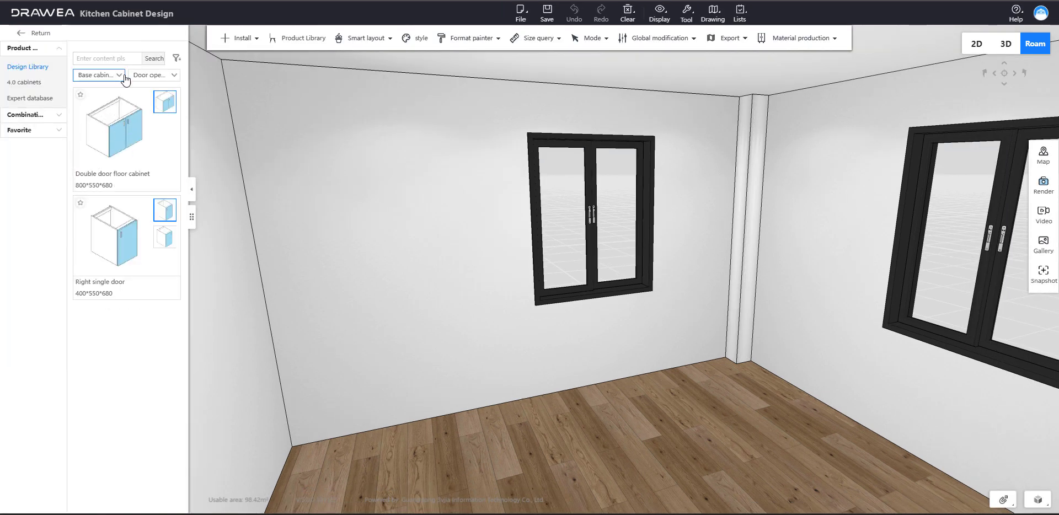
{"action": "left_click", "coordinate": [126, 79]}
{"action": "left_click", "coordinate": [154, 77]}
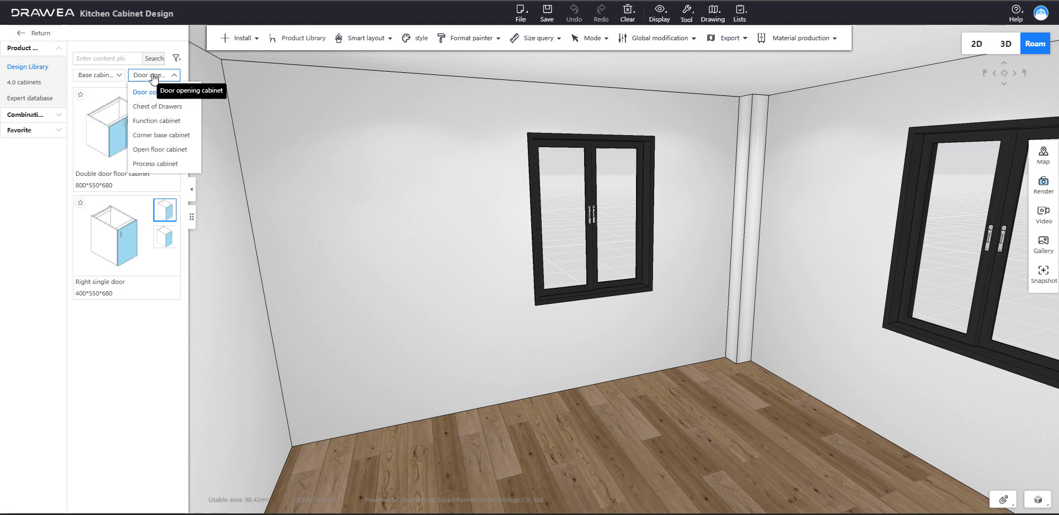
{"action": "left_click", "coordinate": [160, 139]}
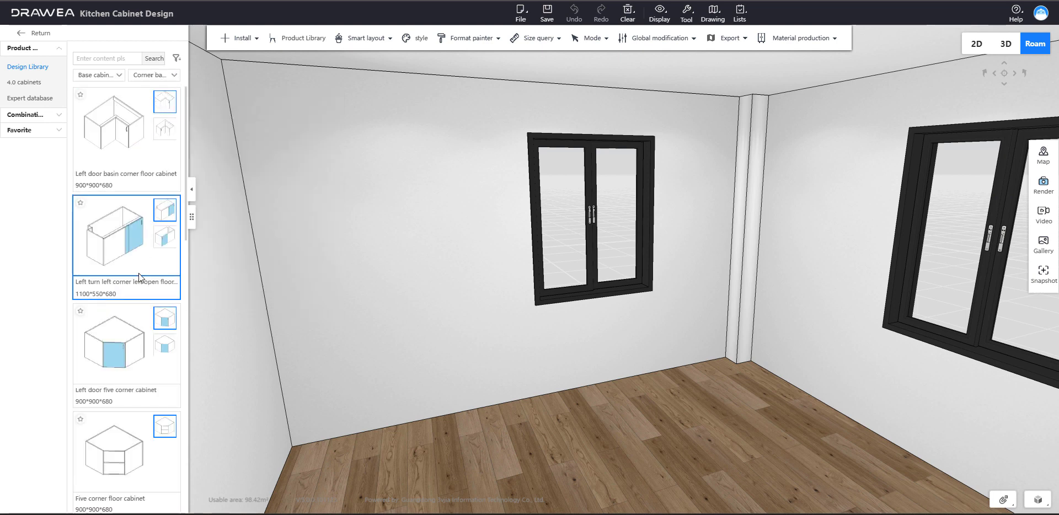
{"action": "scroll", "coordinate": [139, 278], "scroll_direction": "down", "scroll_amount": 10}
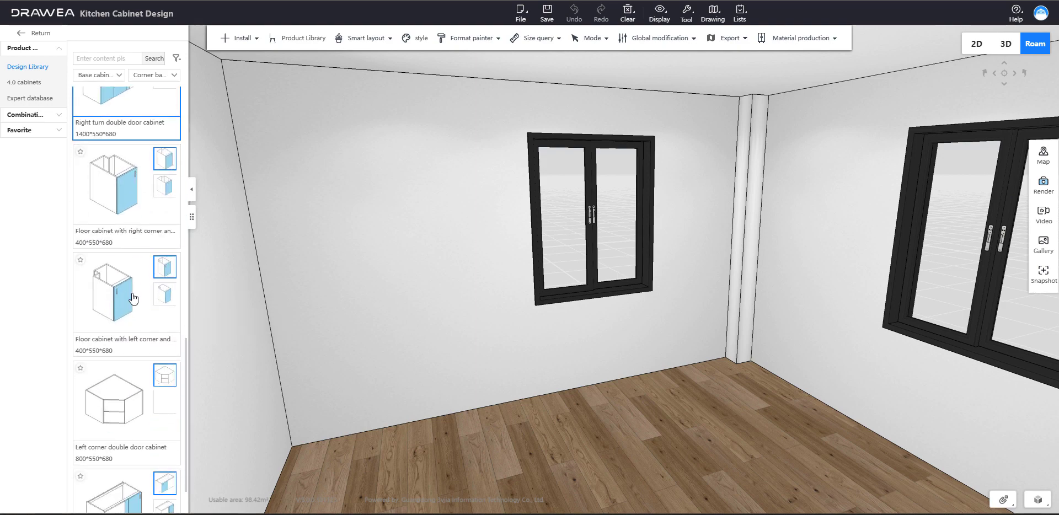
{"action": "scroll", "coordinate": [138, 408], "scroll_direction": "down", "scroll_amount": 2}
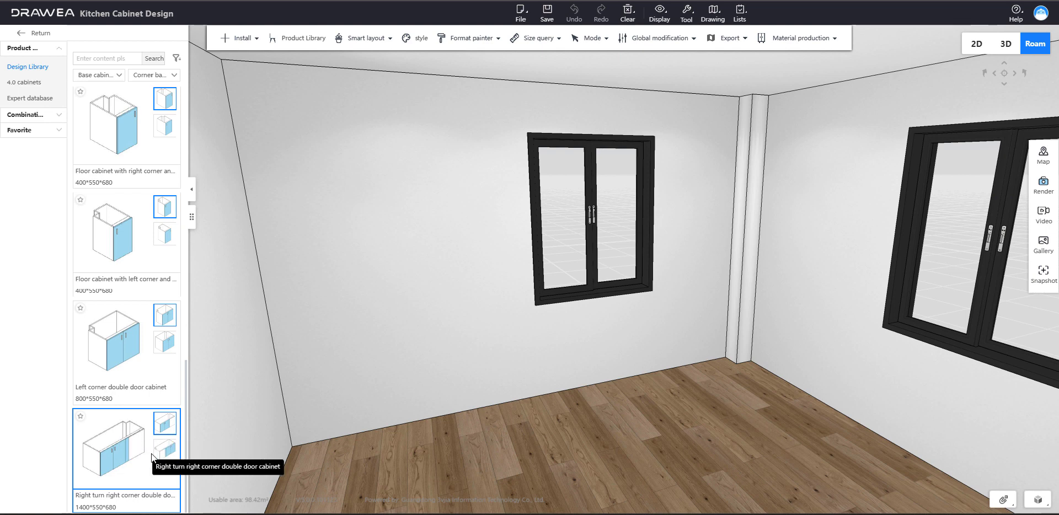
{"action": "left_click_drag", "start_coordinate": [120, 441], "coordinate": [719, 341]}
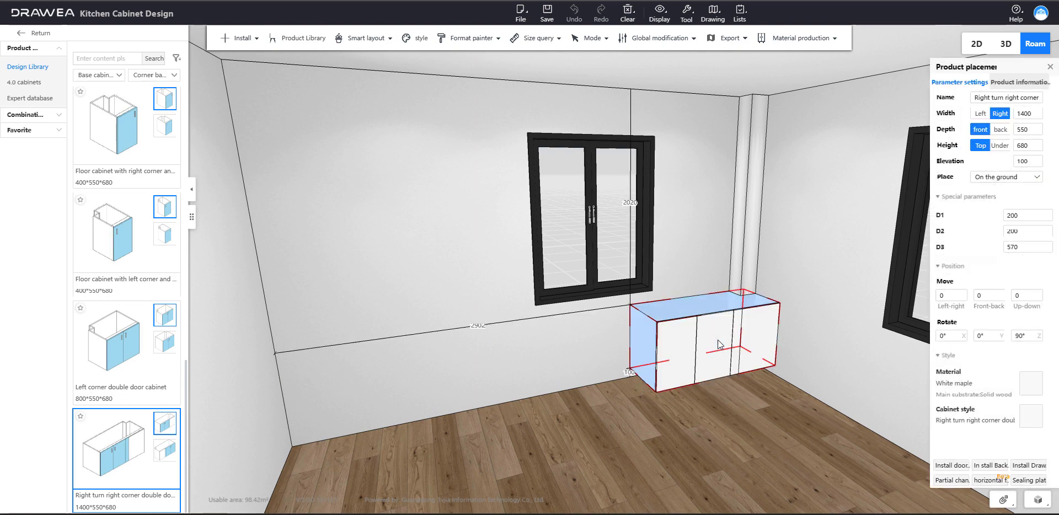
{"action": "left_click", "coordinate": [703, 253]}
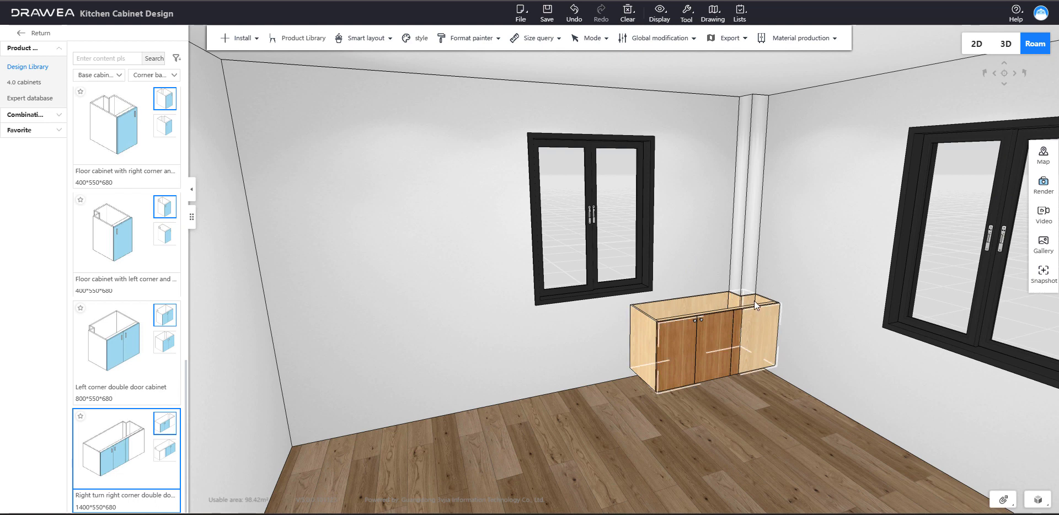
Step: Place an 800*550*680 double door floor cabinet directly beside the corner cabinet along the window wall
{"action": "left_click", "coordinate": [134, 77]}
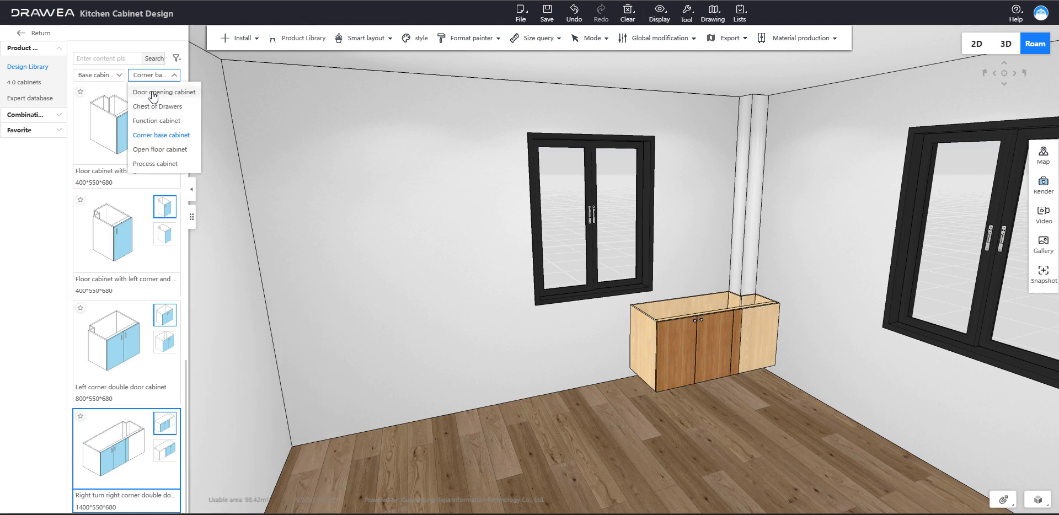
{"action": "left_click", "coordinate": [152, 92]}
{"action": "left_click", "coordinate": [97, 184]}
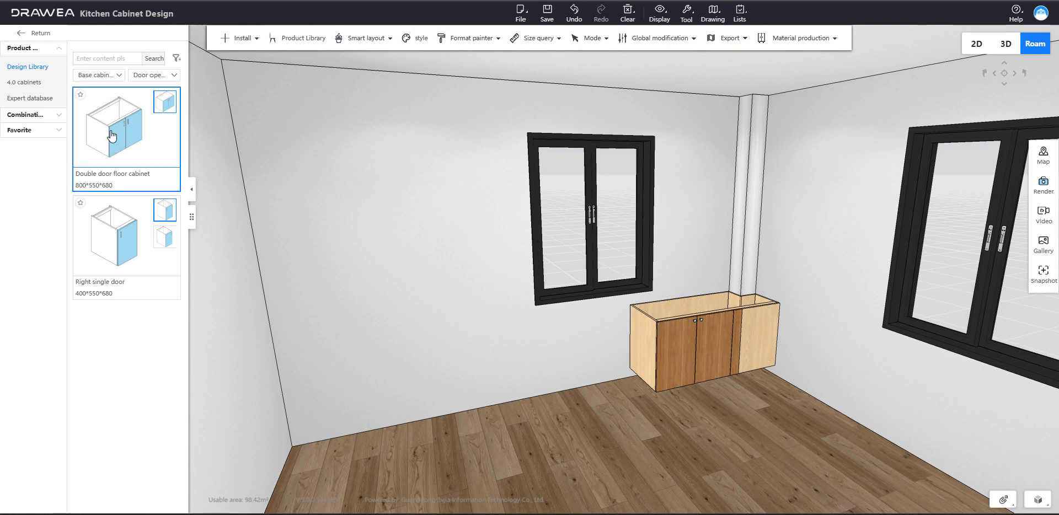
{"action": "left_click", "coordinate": [646, 332]}
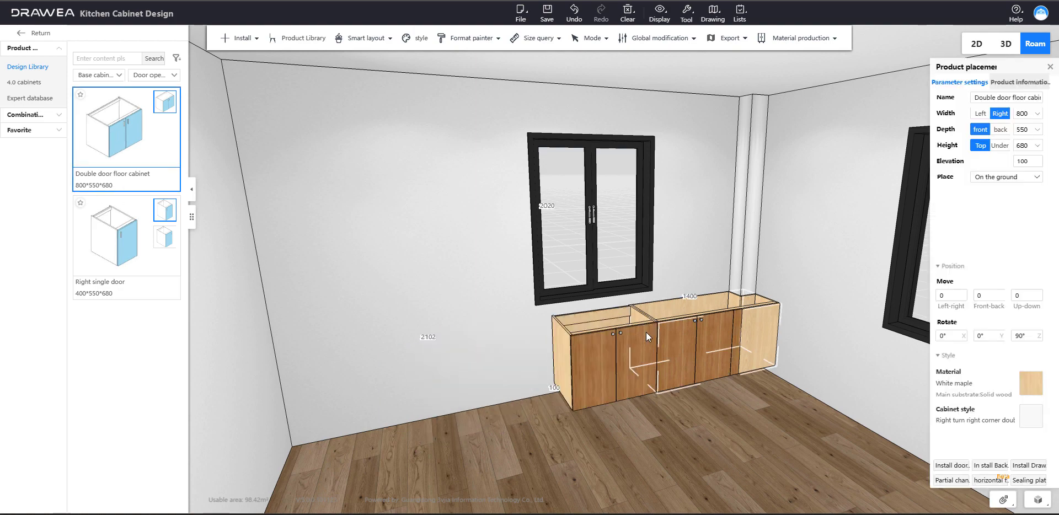
Step: List the function base cabinets and move the double door floor cabinet along the wall, away from the corner cabinet
{"action": "left_click", "coordinate": [152, 74]}
{"action": "left_click", "coordinate": [148, 120]}
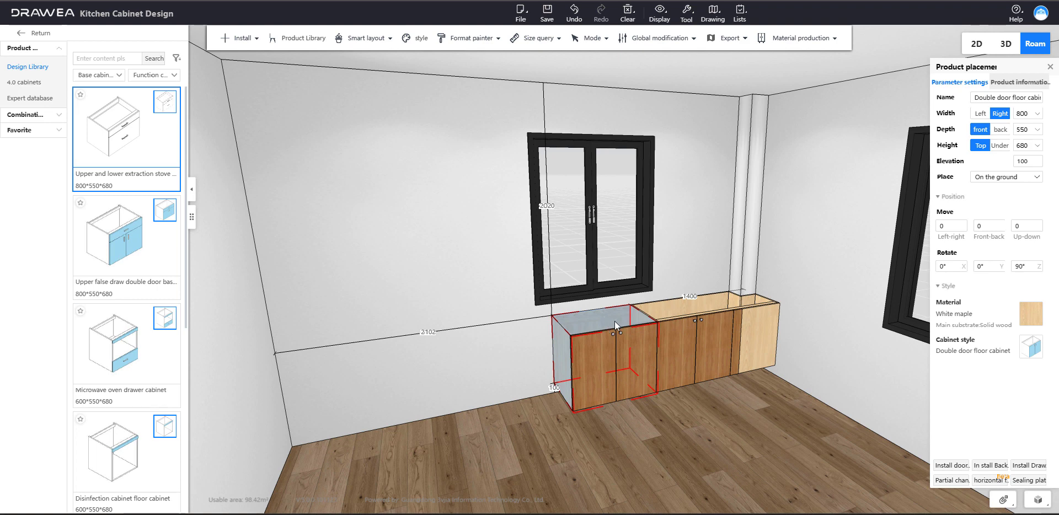
{"action": "left_click_drag", "start_coordinate": [614, 322], "coordinate": [429, 350]}
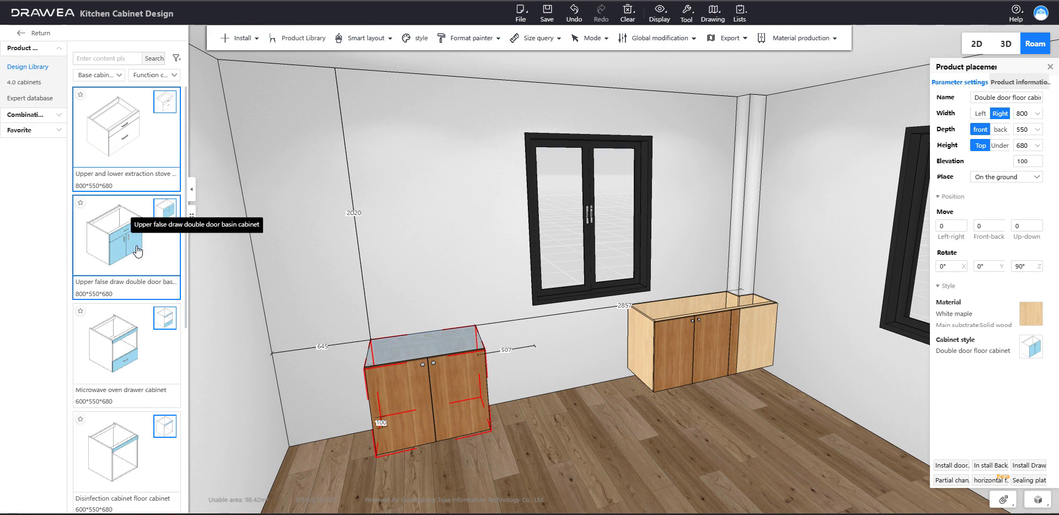
Step: Try the 800*550*680 upper and lower extraction stove cabinet beside the corner cabinet, and delete it with its range hood prompt dismissed
{"action": "left_click", "coordinate": [116, 126]}
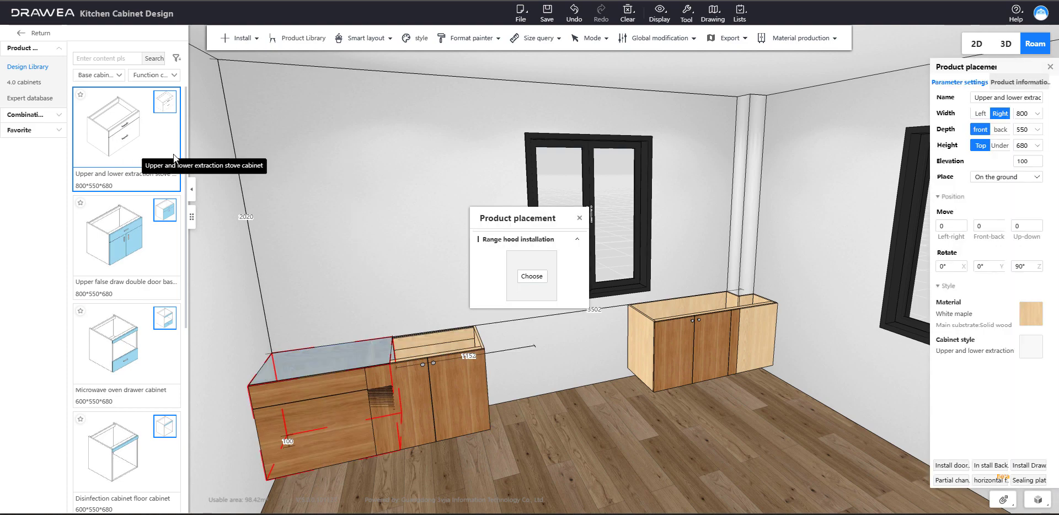
{"action": "left_click", "coordinate": [614, 356]}
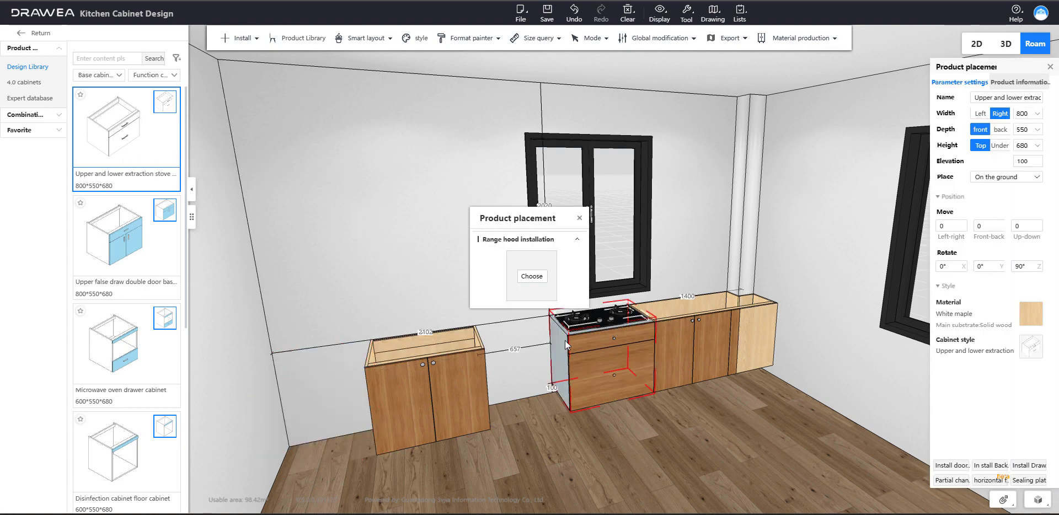
{"action": "key", "text": "Delete"}
{"action": "left_click", "coordinate": [579, 218]}
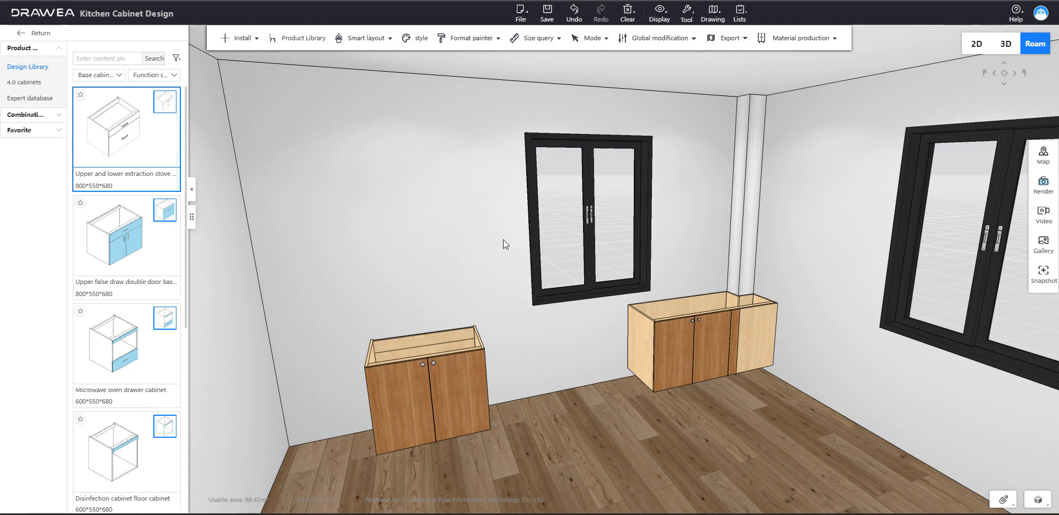
Step: Browse the function cabinets, return to the door opening base cabinets, and place a second 800*550*680 double door floor cabinet beside the corner cabinet
{"action": "scroll", "coordinate": [142, 318], "scroll_direction": "down", "scroll_amount": 5}
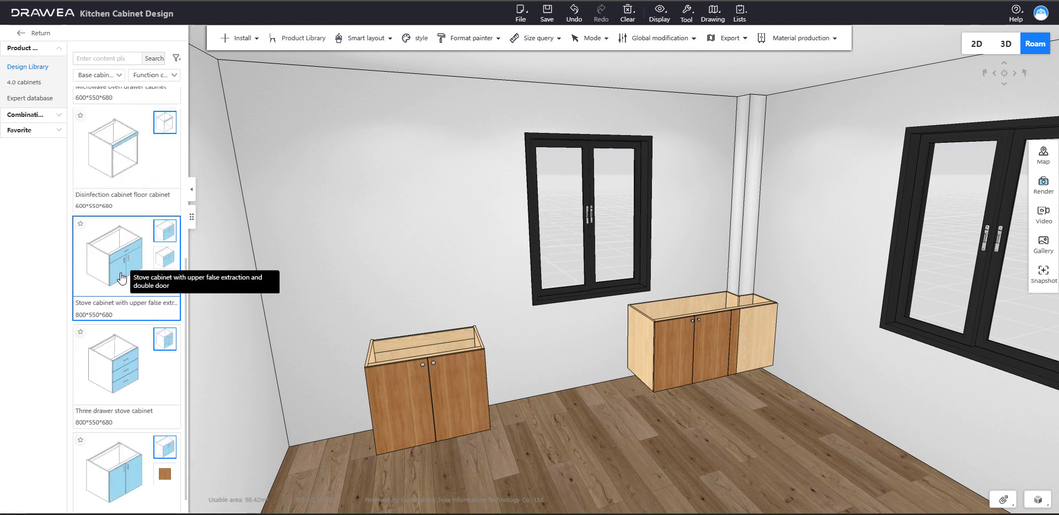
{"action": "scroll", "coordinate": [127, 431], "scroll_direction": "up", "scroll_amount": 5}
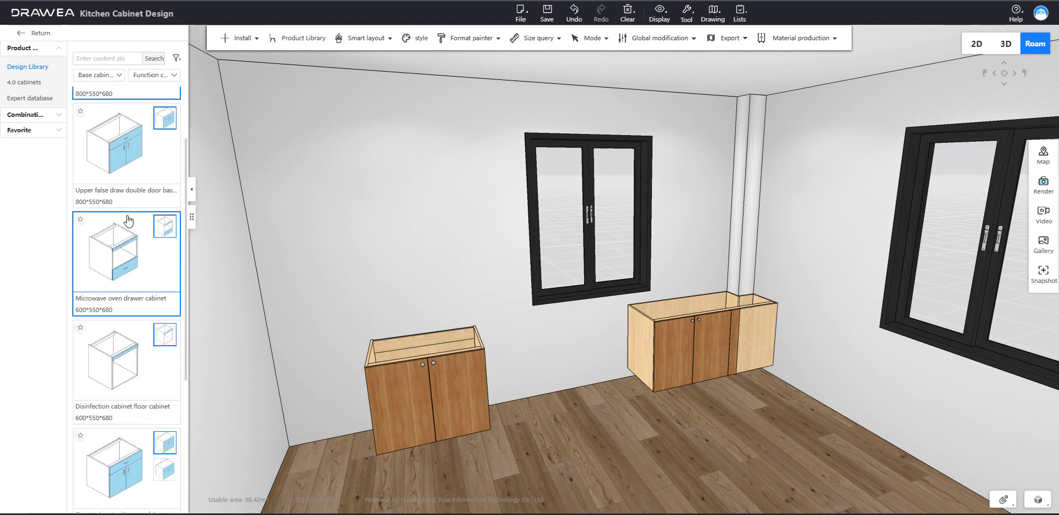
{"action": "left_click", "coordinate": [94, 77]}
{"action": "left_click", "coordinate": [146, 77]}
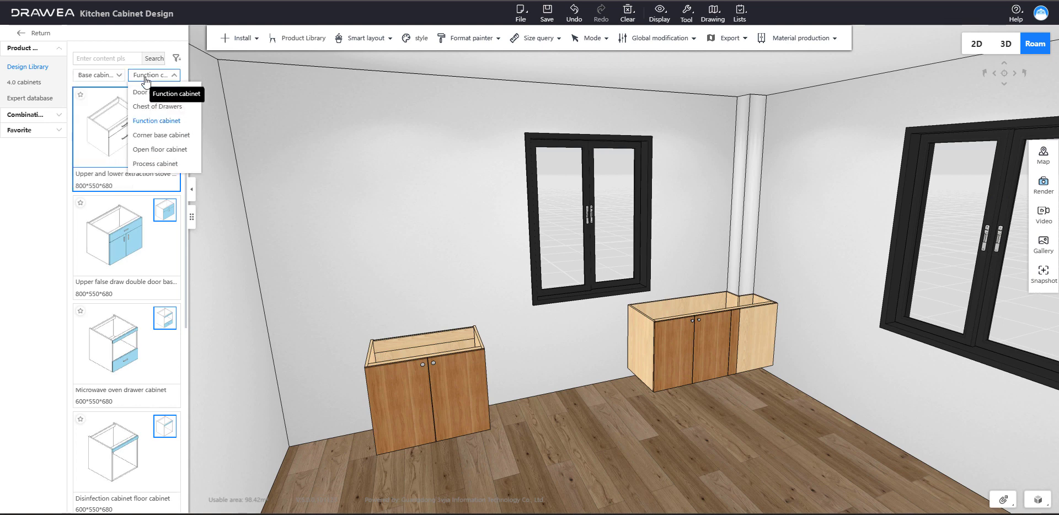
{"action": "left_click", "coordinate": [113, 75]}
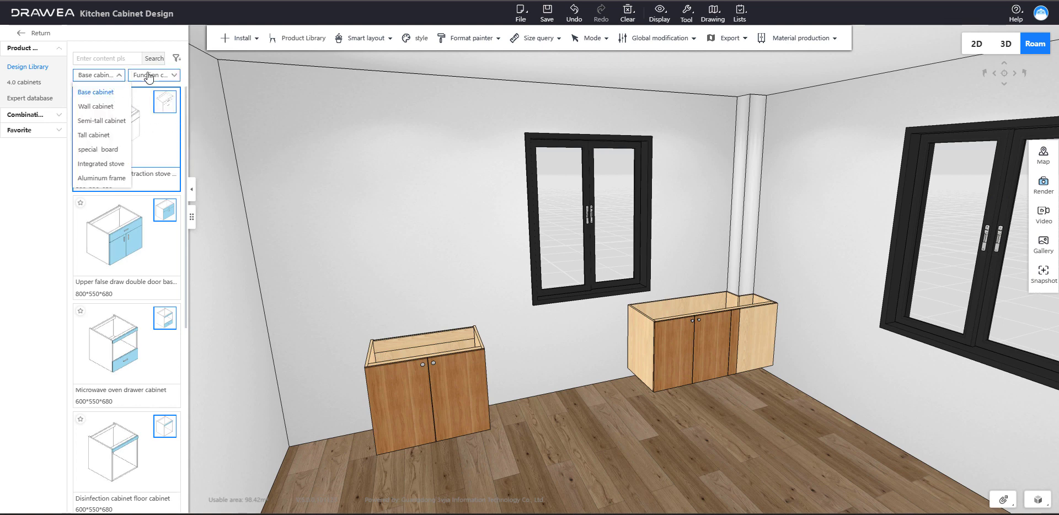
{"action": "left_click", "coordinate": [148, 76]}
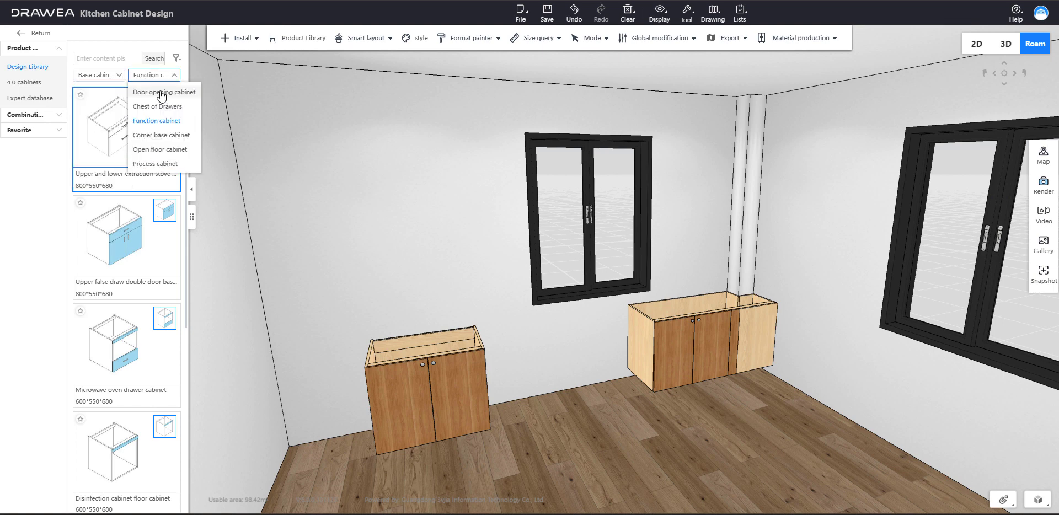
{"action": "left_click", "coordinate": [162, 94]}
{"action": "left_click", "coordinate": [171, 132]}
{"action": "left_click", "coordinate": [634, 365]}
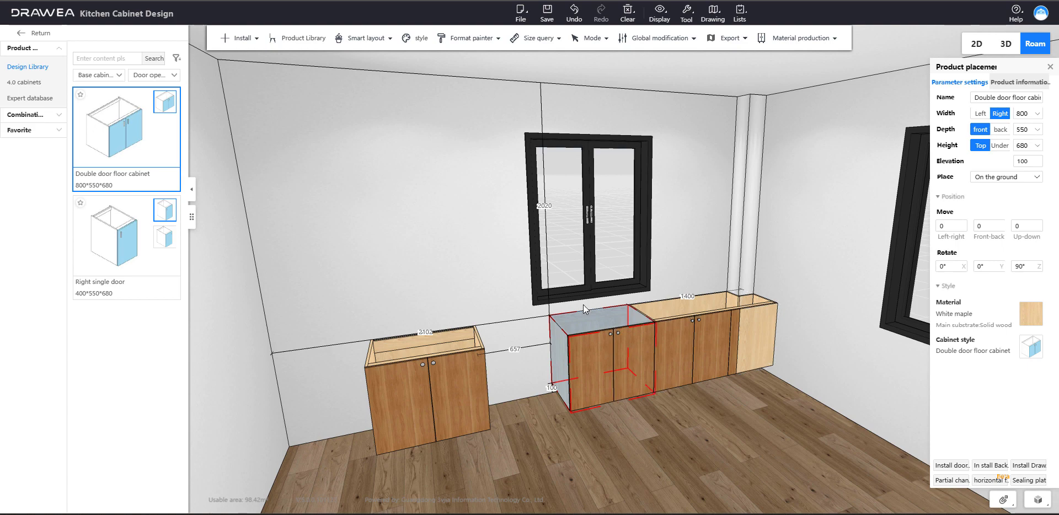
{"action": "left_click", "coordinate": [479, 313]}
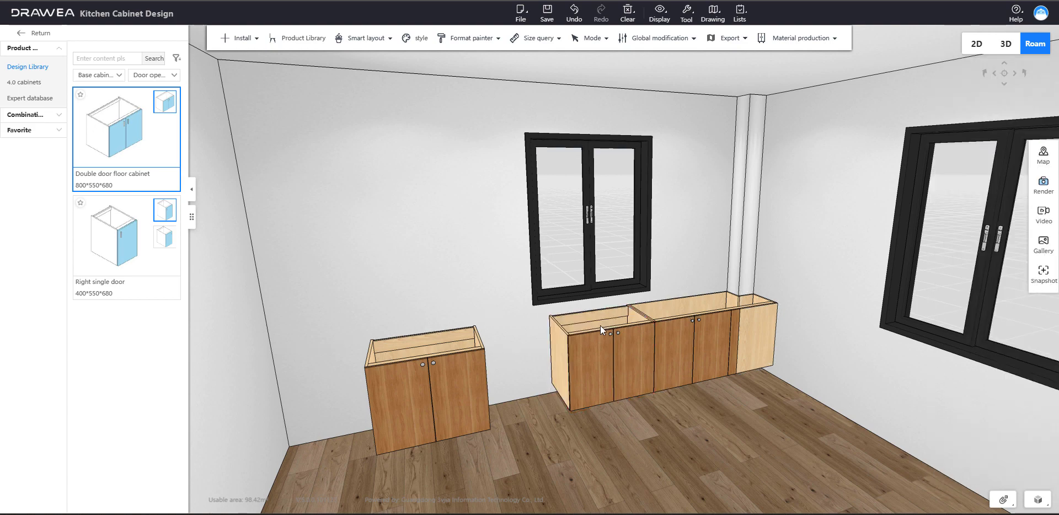
Step: Install the metal single basin "Single slot square star basin - 013R" in the double door floor cabinet beside the corner cabinet
{"action": "left_click", "coordinate": [591, 315]}
{"action": "right_click", "coordinate": [591, 315]}
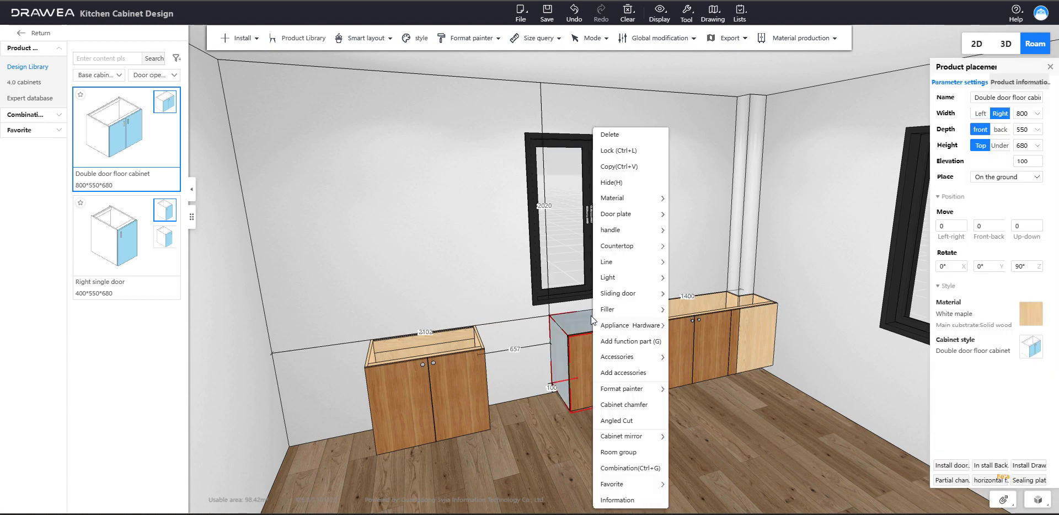
{"action": "mouse_move", "coordinate": [640, 329]}
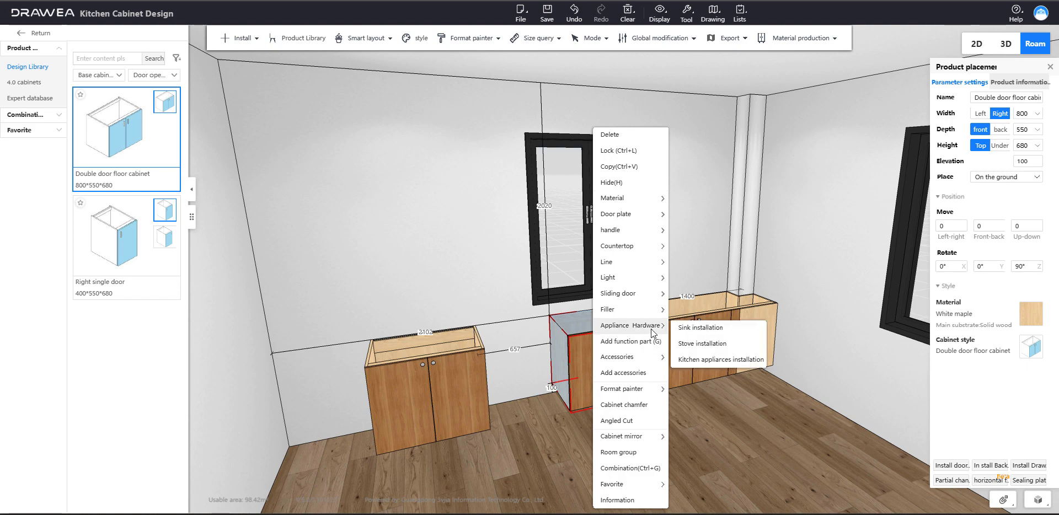
{"action": "left_click", "coordinate": [705, 329]}
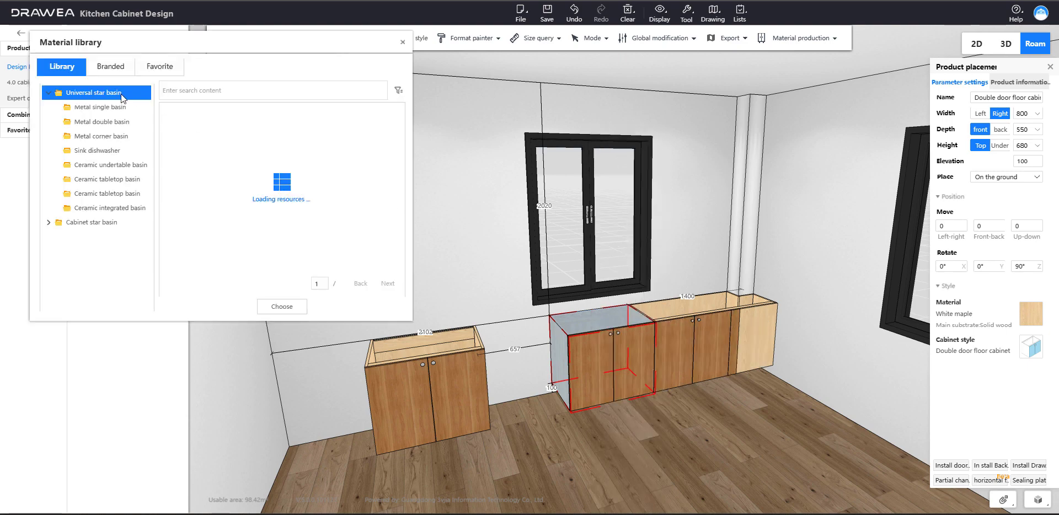
{"action": "left_click", "coordinate": [110, 111]}
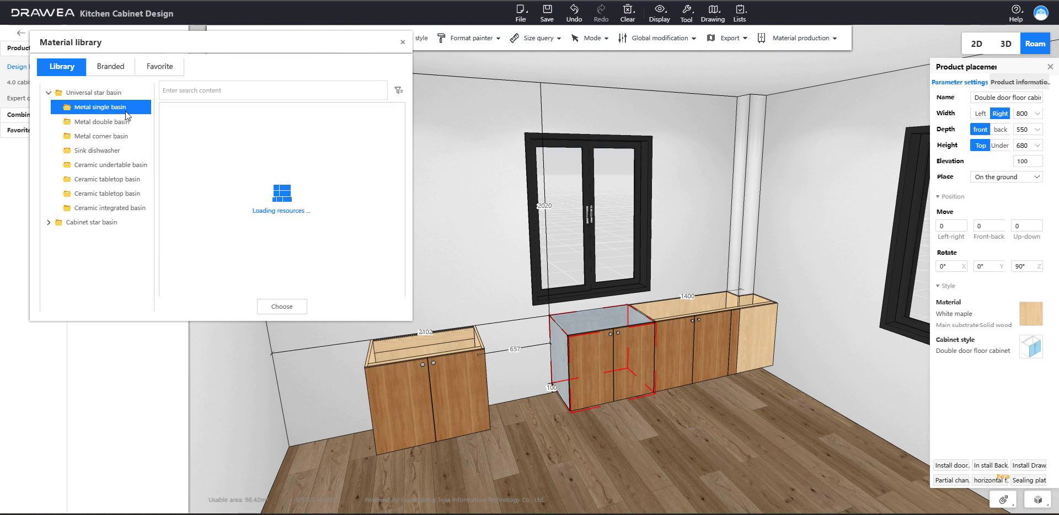
{"action": "left_click", "coordinate": [95, 124]}
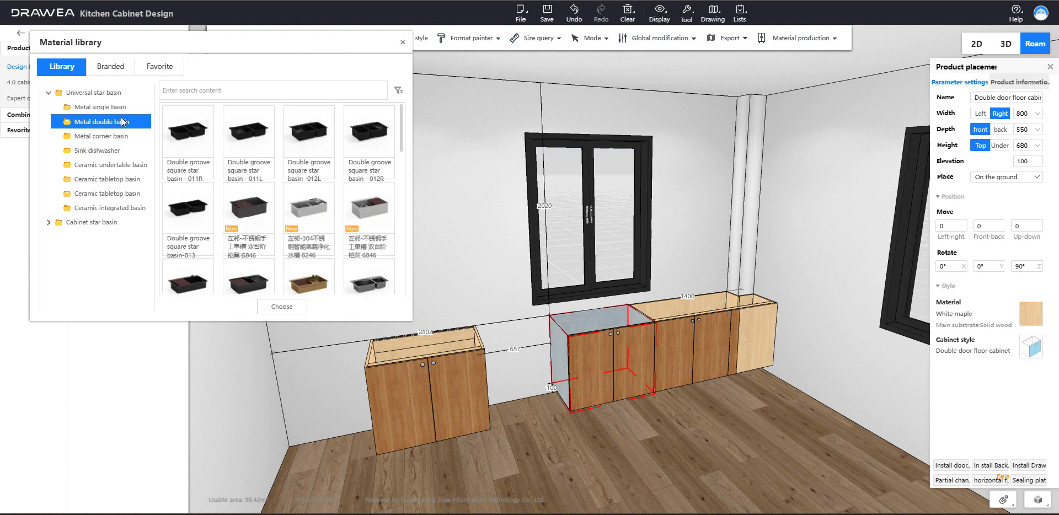
{"action": "left_click", "coordinate": [97, 109]}
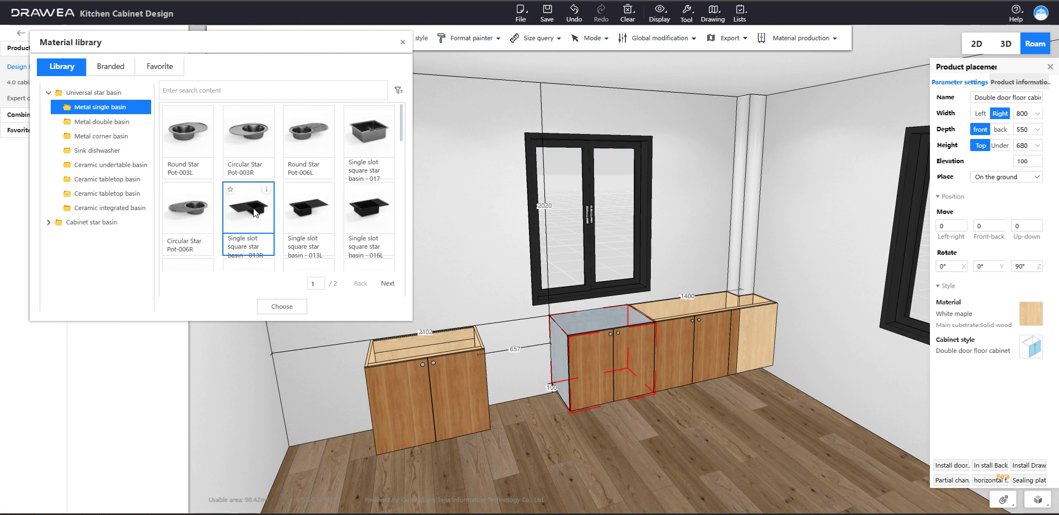
{"action": "double_click", "coordinate": [254, 212]}
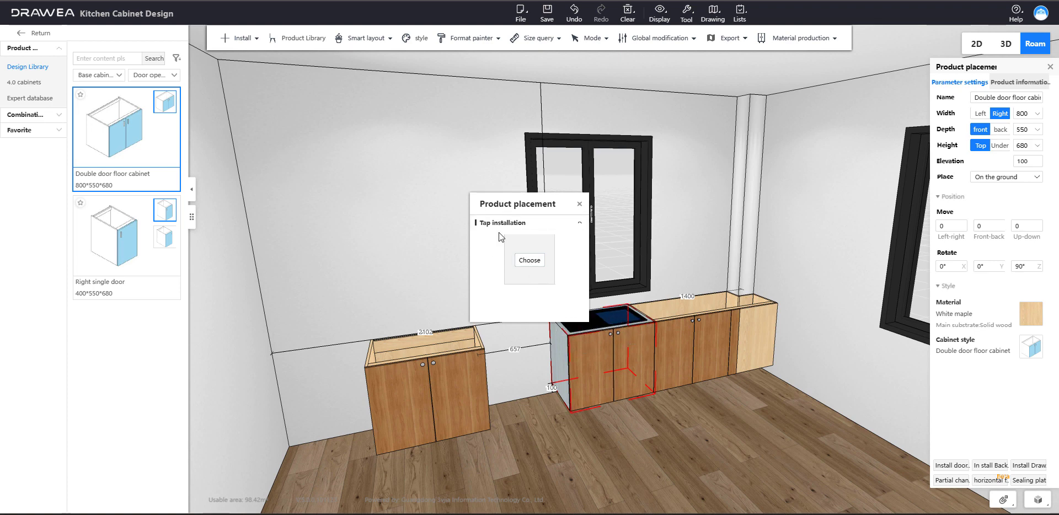
Step: Add the sink faucet "Faucet -017" to the installed basin and finish the tap installation
{"action": "left_click", "coordinate": [528, 263]}
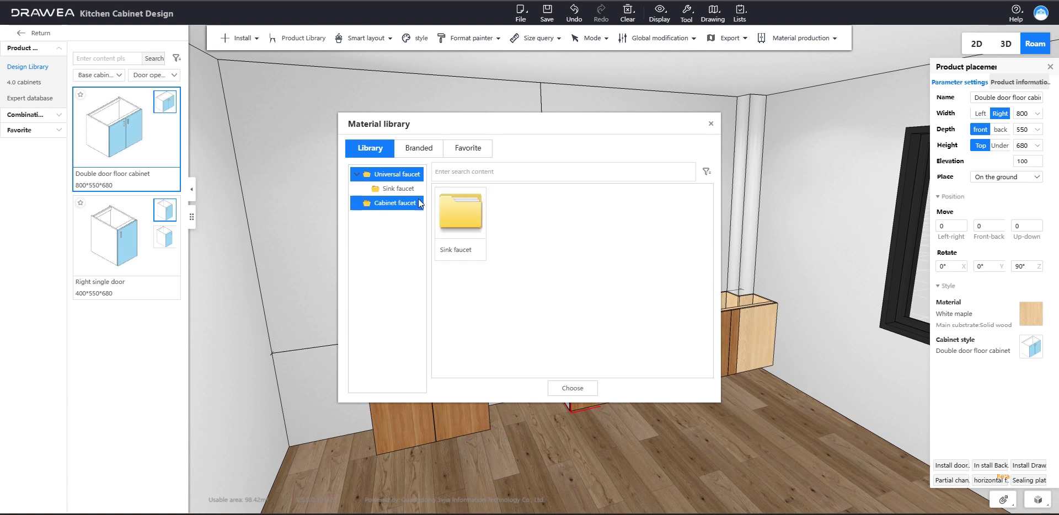
{"action": "left_click", "coordinate": [401, 190]}
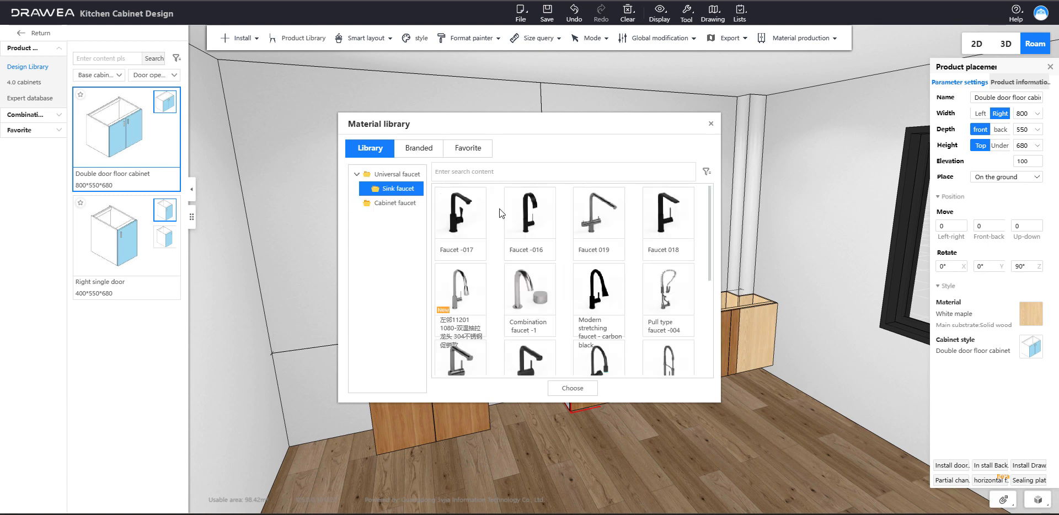
{"action": "double_click", "coordinate": [458, 220]}
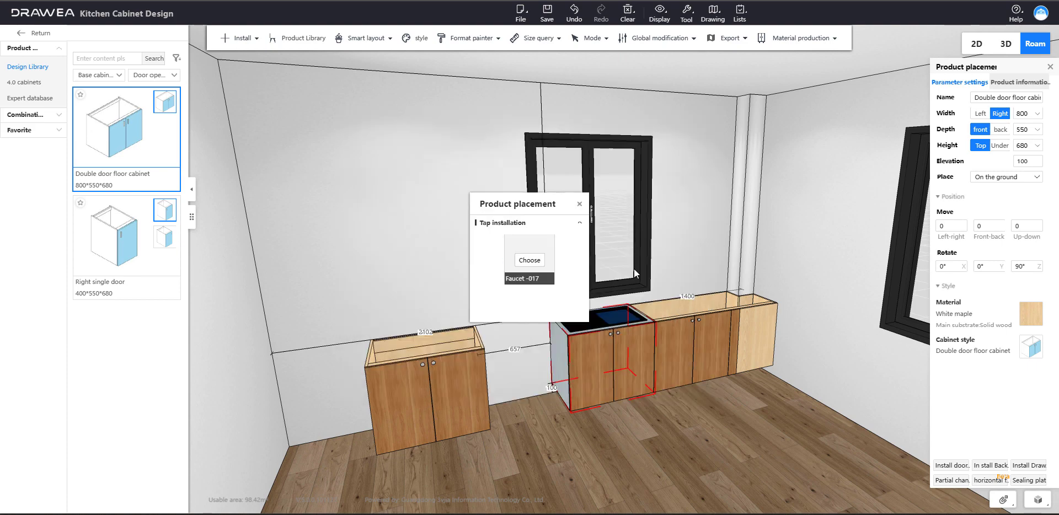
{"action": "left_click", "coordinate": [581, 205]}
{"action": "left_click", "coordinate": [720, 241]}
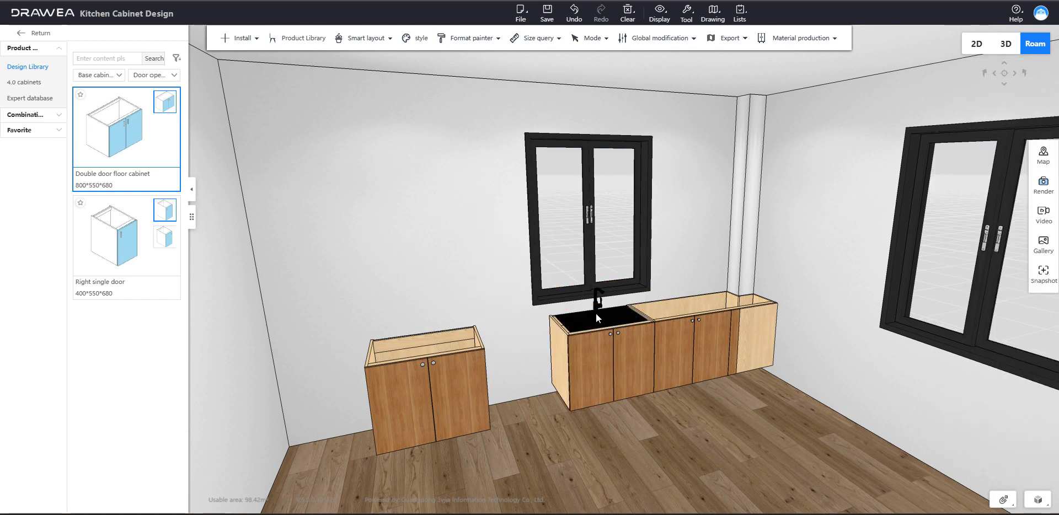
Step: Slide the separate double door floor cabinet along the window wall up against the sink cabinet with three-axis movement
{"action": "scroll", "coordinate": [601, 312], "scroll_direction": "up", "scroll_amount": 3}
{"action": "scroll", "coordinate": [452, 350], "scroll_direction": "down", "scroll_amount": 2}
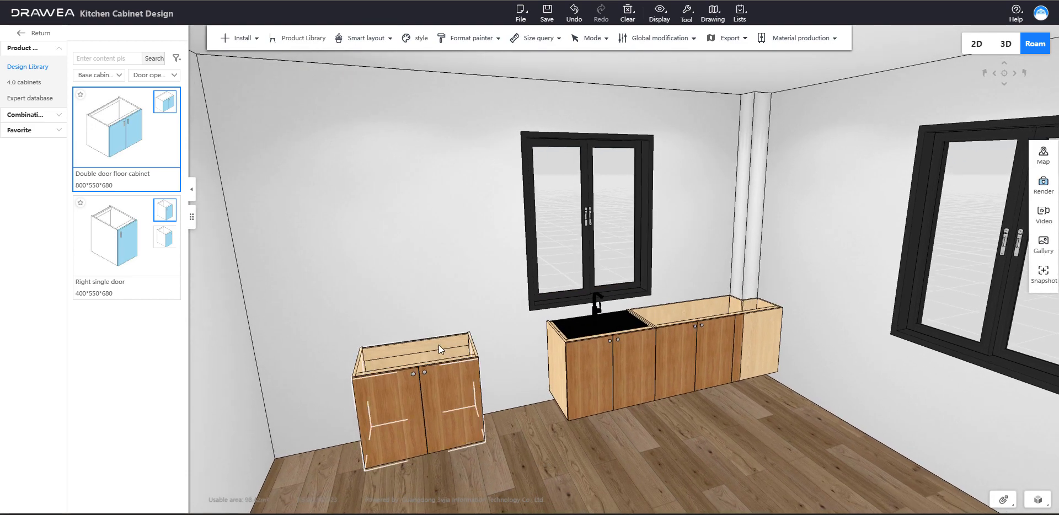
{"action": "left_click", "coordinate": [435, 346]}
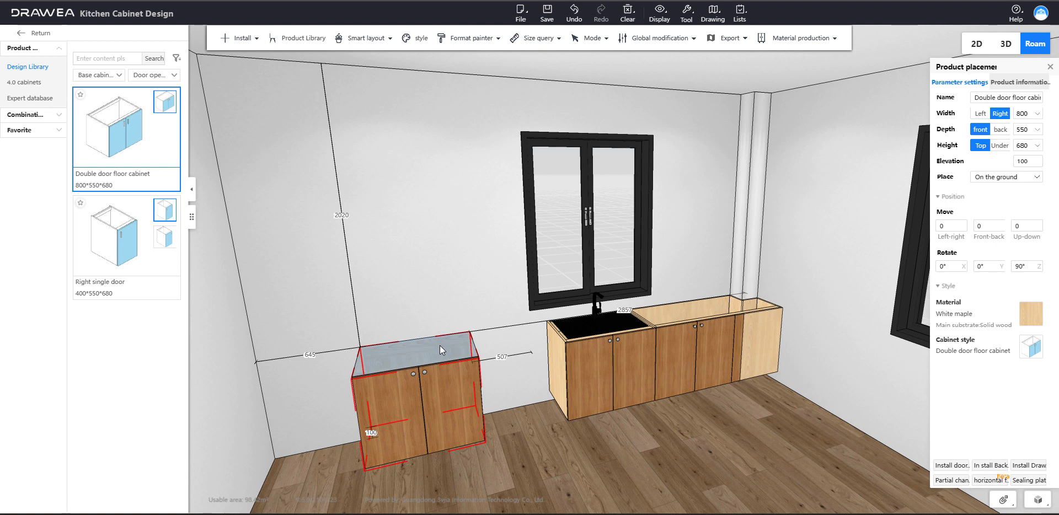
{"action": "mouse_move", "coordinate": [439, 345]}
{"action": "left_mouse_down"}
{"action": "mouse_move", "coordinate": [478, 343]}
{"action": "mouse_move", "coordinate": [418, 346]}
{"action": "mouse_move", "coordinate": [428, 345]}
{"action": "left_mouse_up"}
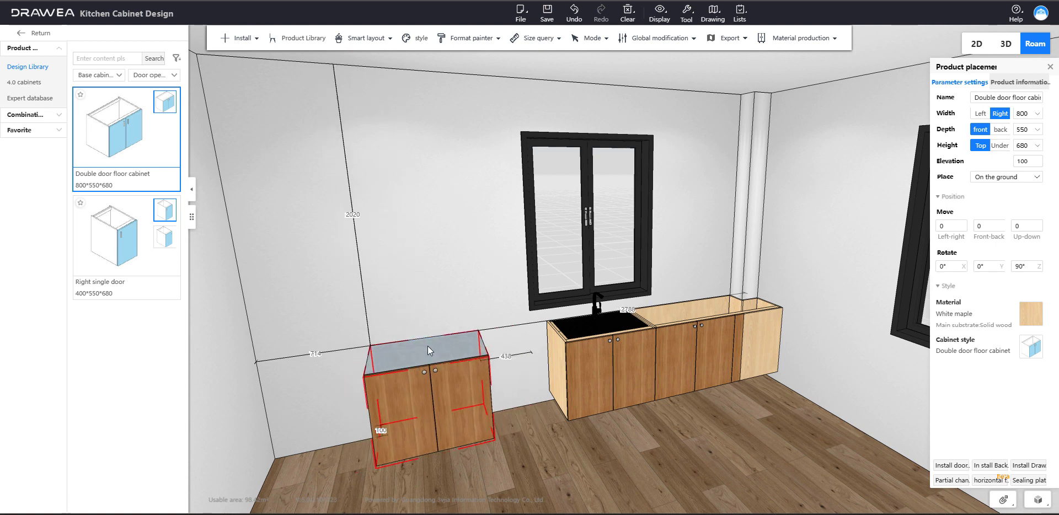
{"action": "key", "text": "c"}
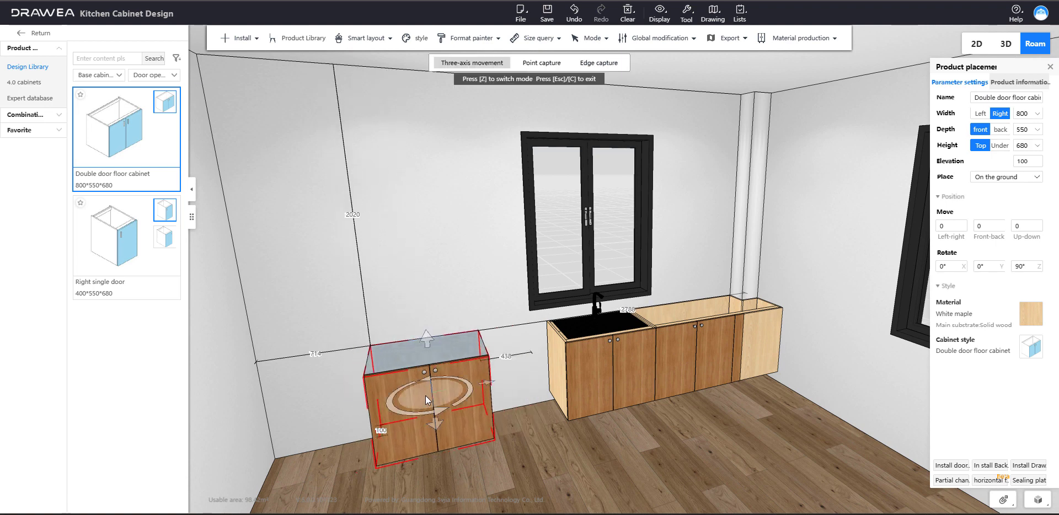
{"action": "mouse_move", "coordinate": [425, 396]}
{"action": "left_mouse_down"}
{"action": "mouse_move", "coordinate": [470, 435]}
{"action": "mouse_move", "coordinate": [656, 437]}
{"action": "mouse_move", "coordinate": [452, 436]}
{"action": "mouse_move", "coordinate": [417, 412]}
{"action": "mouse_move", "coordinate": [470, 428]}
{"action": "mouse_move", "coordinate": [417, 407]}
{"action": "left_mouse_up"}
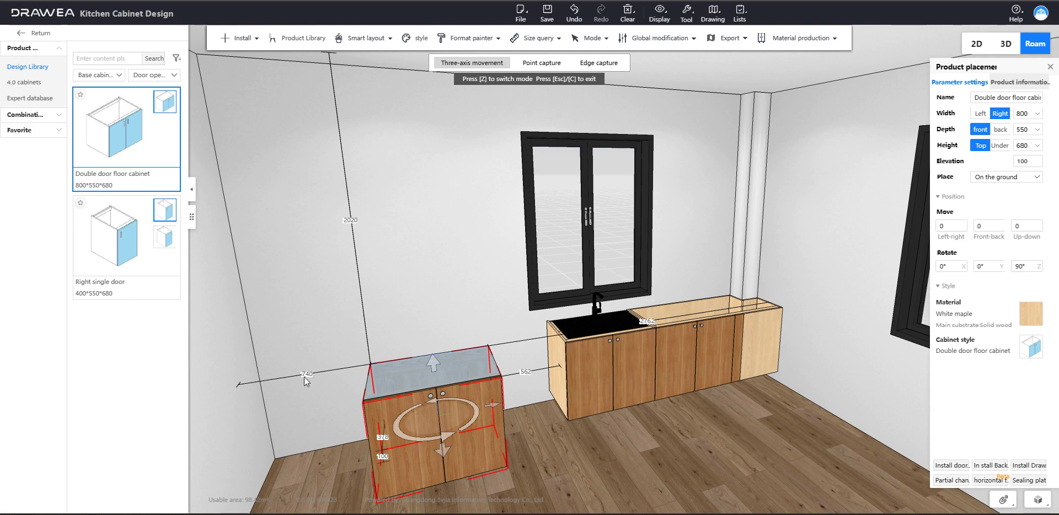
{"action": "left_click_drag", "start_coordinate": [422, 371], "coordinate": [521, 386]}
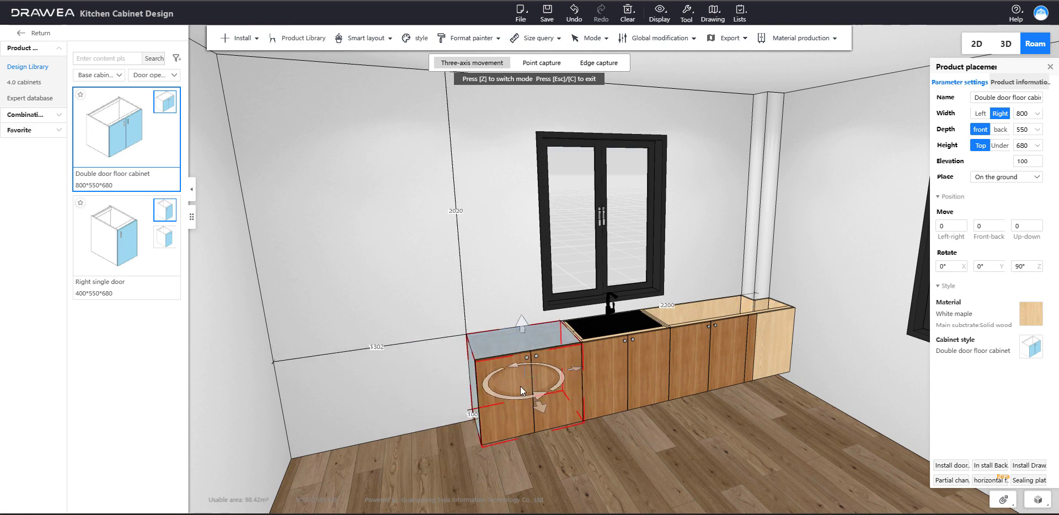
Step: Move the double door floor cabinet away again and close its gap to the sink cabinet by setting the distance to 0
{"action": "left_click_drag", "start_coordinate": [538, 416], "coordinate": [441, 405]}
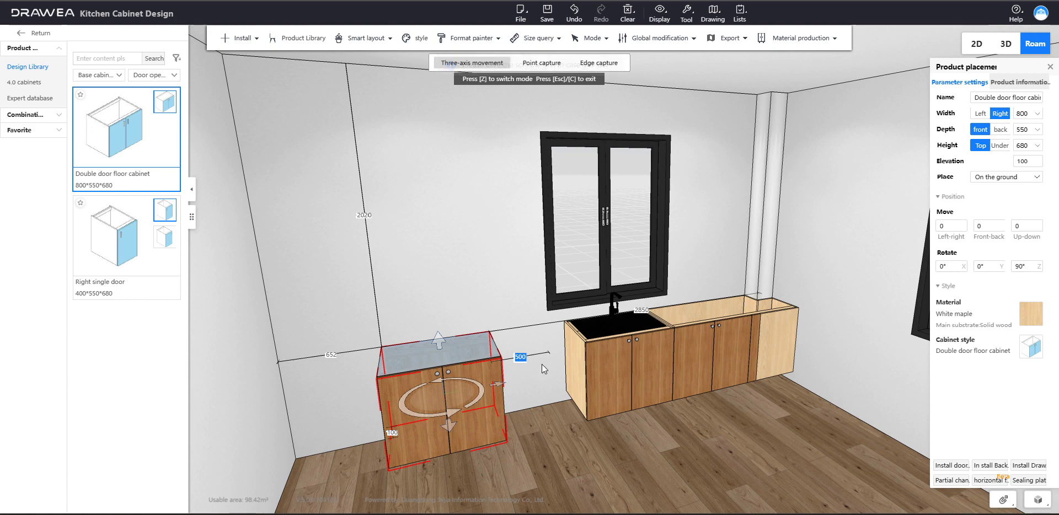
{"action": "type", "text": "0"}
{"action": "key", "text": "Return"}
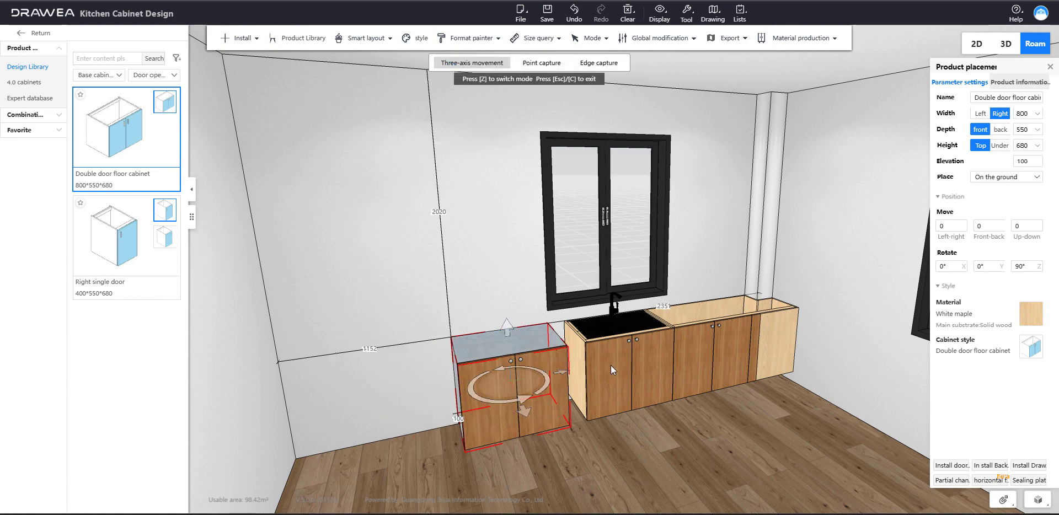
{"action": "left_click_drag", "start_coordinate": [597, 481], "coordinate": [591, 379]}
{"action": "key", "text": "d"}
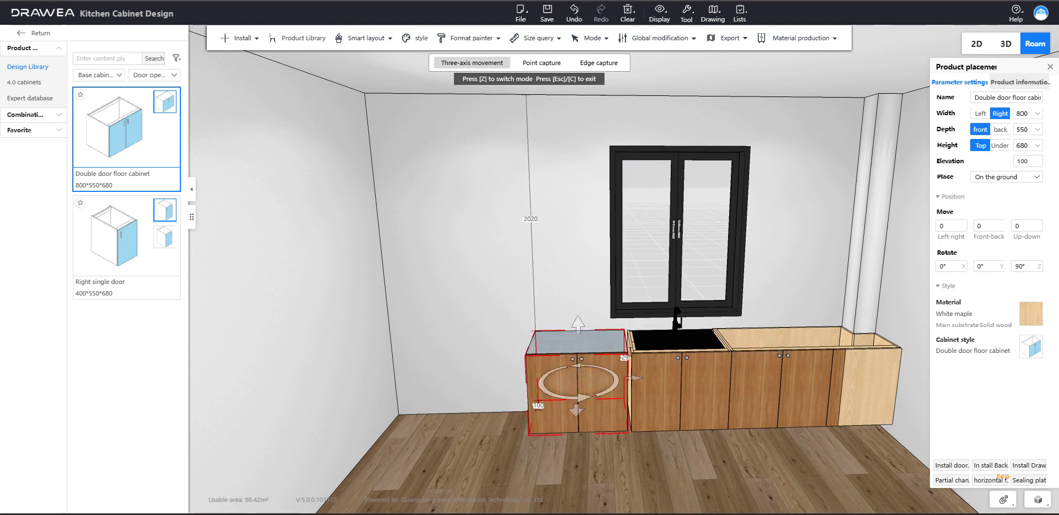
{"action": "type", "text": "0"}
{"action": "key", "text": "Return"}
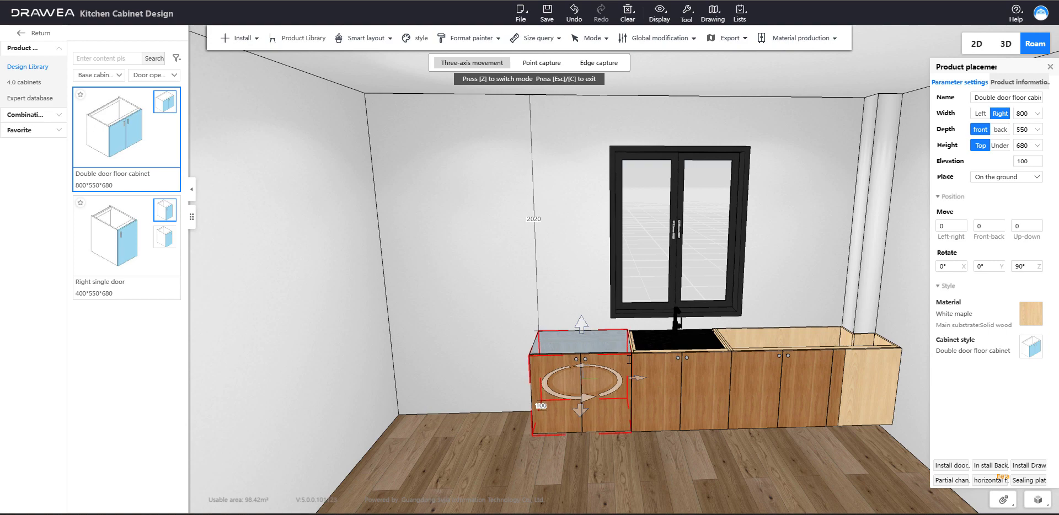
Step: Pull the double door cabinet away, try aligning its rear top corner to the sink cabinet with Point capture, and undo the alignment
{"action": "left_click", "coordinate": [600, 278]}
{"action": "left_click", "coordinate": [581, 380]}
{"action": "left_click_drag", "start_coordinate": [525, 388], "coordinate": [491, 397]}
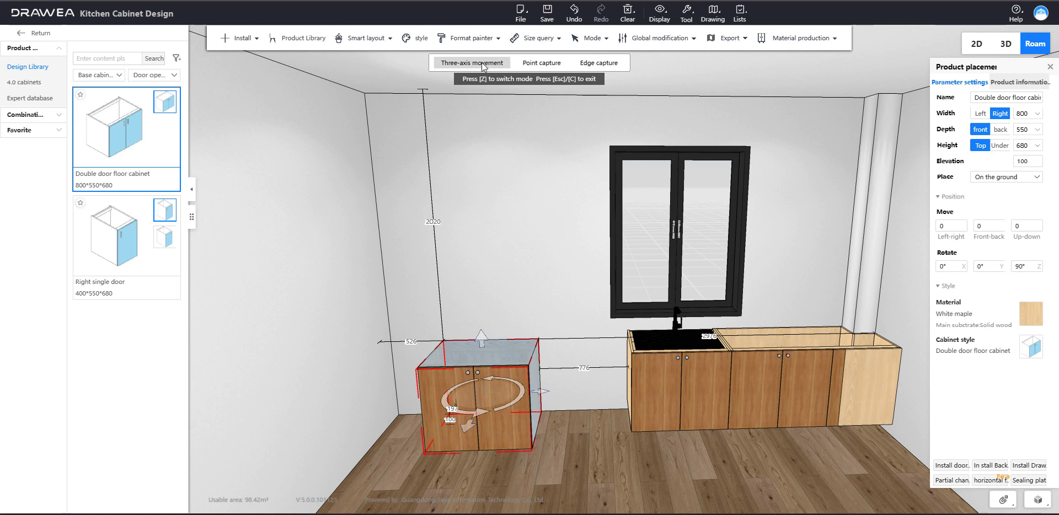
{"action": "left_click", "coordinate": [536, 63]}
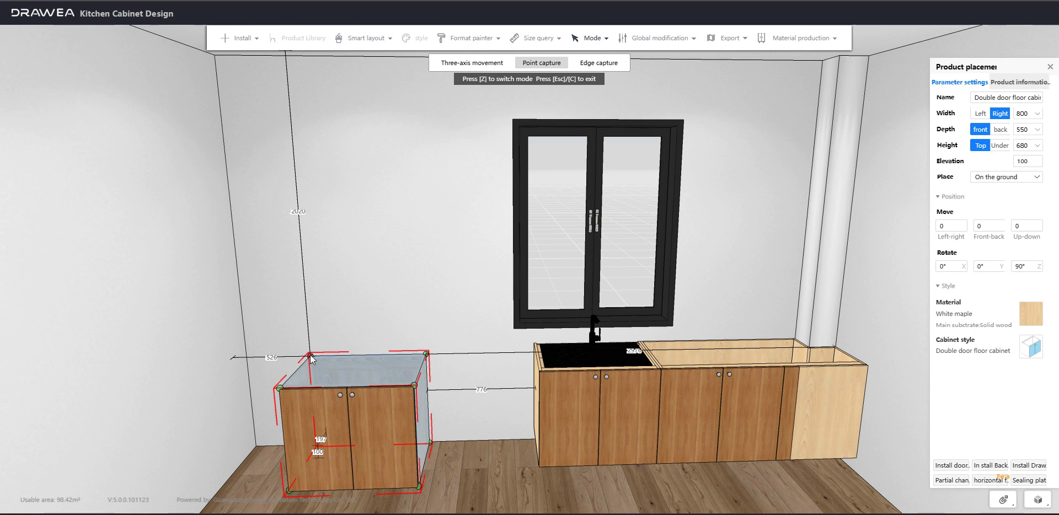
{"action": "left_click", "coordinate": [426, 353]}
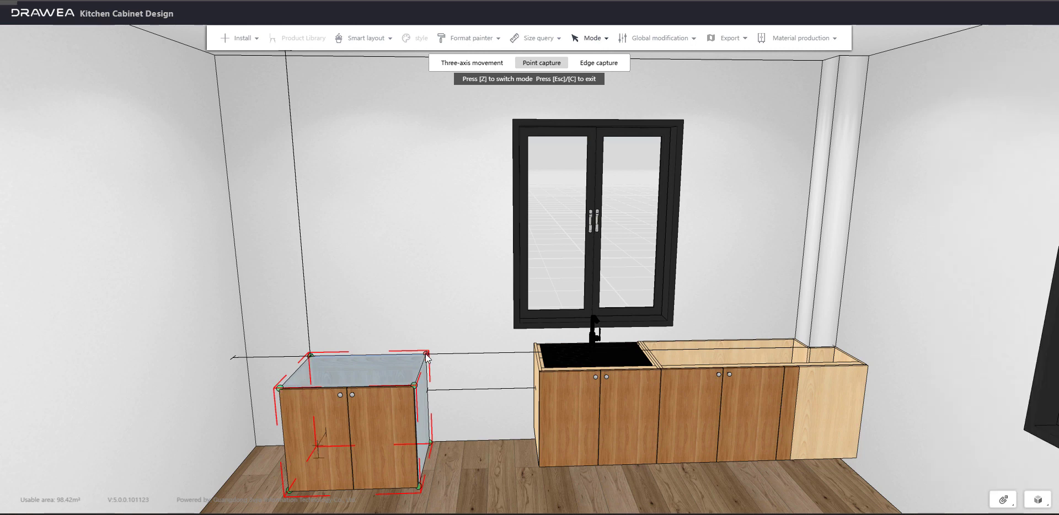
{"action": "left_click", "coordinate": [534, 344]}
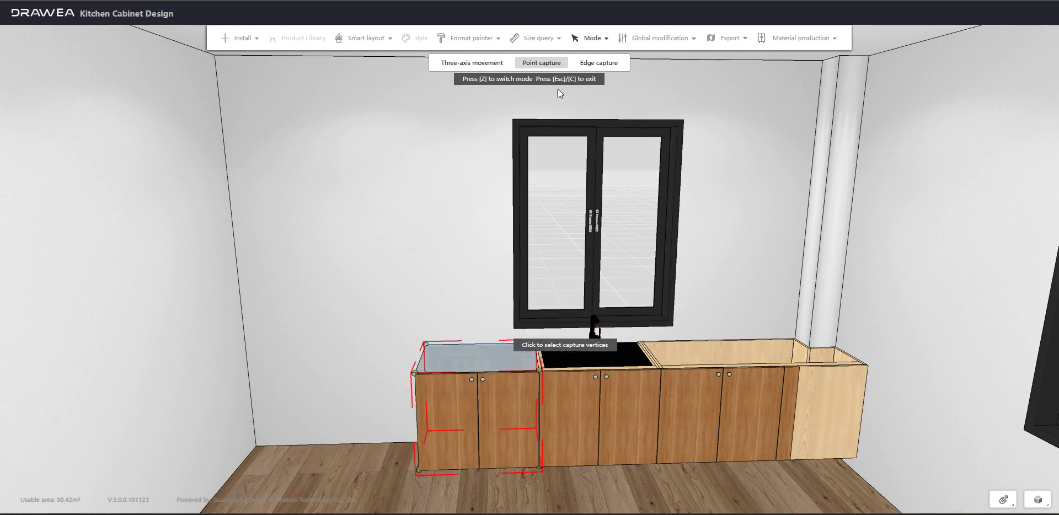
{"action": "key", "text": "ctrl+z"}
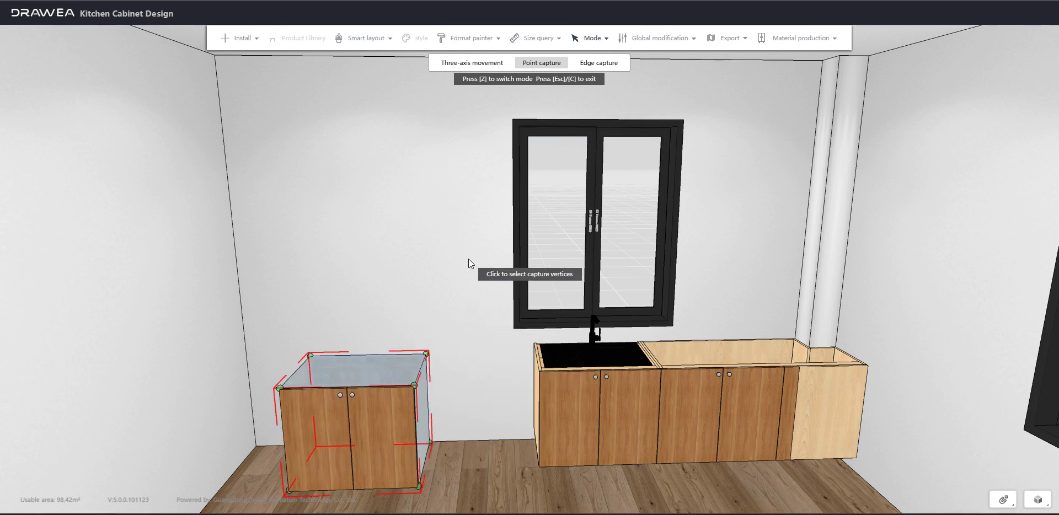
Step: Align the double door cabinet's top side edge to the sink cabinet's facing top edge with Edge capture and leave the move mode
{"action": "left_click", "coordinate": [606, 64]}
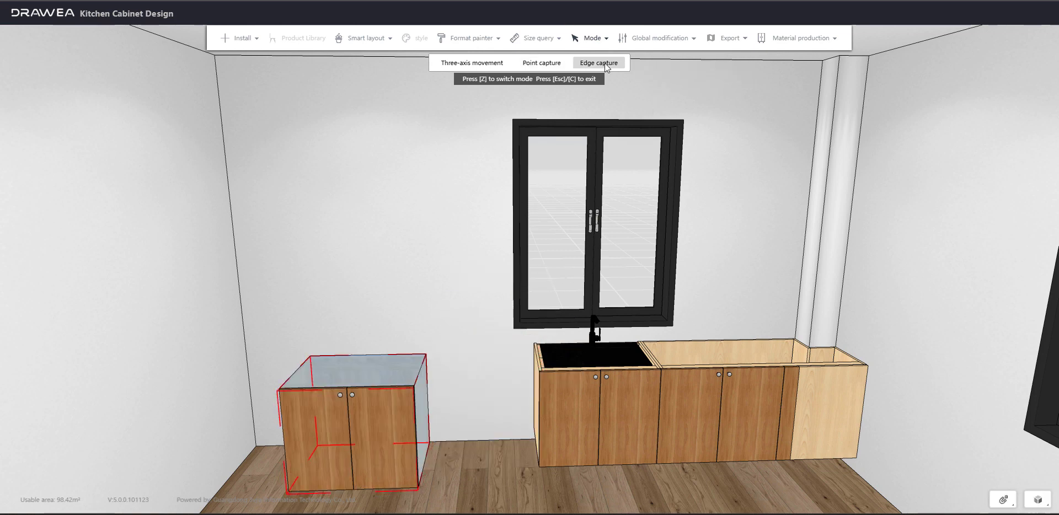
{"action": "left_click", "coordinate": [417, 373]}
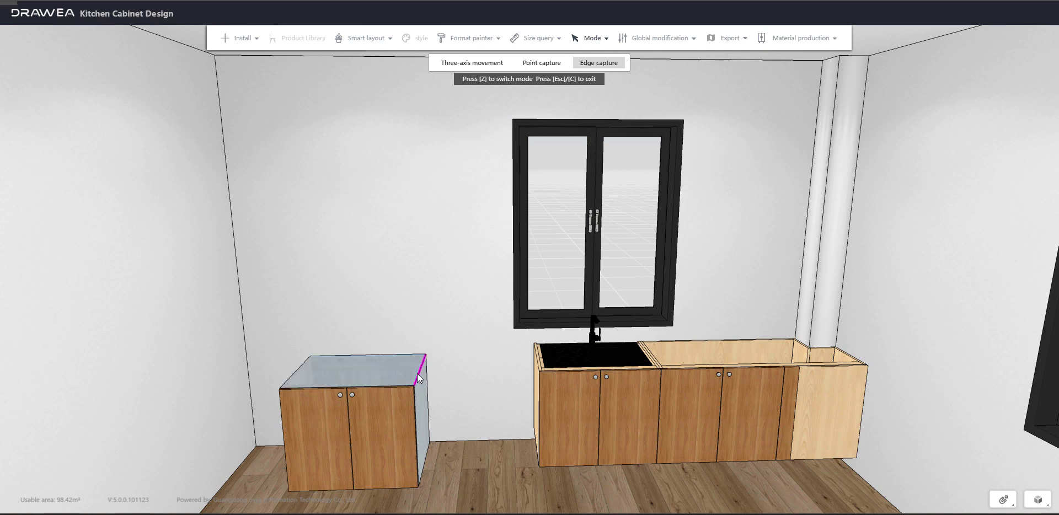
{"action": "left_click", "coordinate": [539, 361]}
{"action": "key", "text": "Escape"}
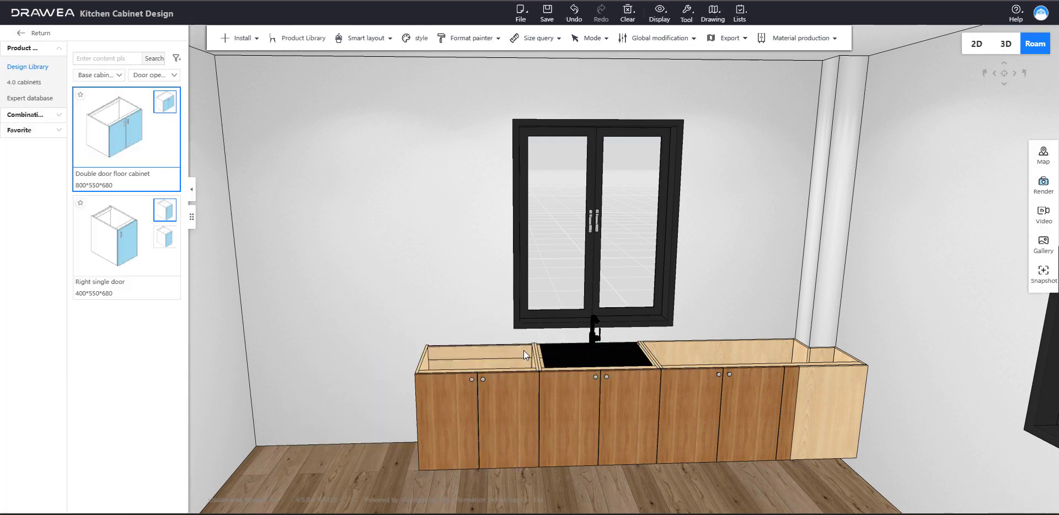
Step: Examine the row of base cabinets along the window wall, the column corner and the adjoining wall with the second window
{"action": "left_click_drag", "start_coordinate": [362, 272], "coordinate": [416, 293]}
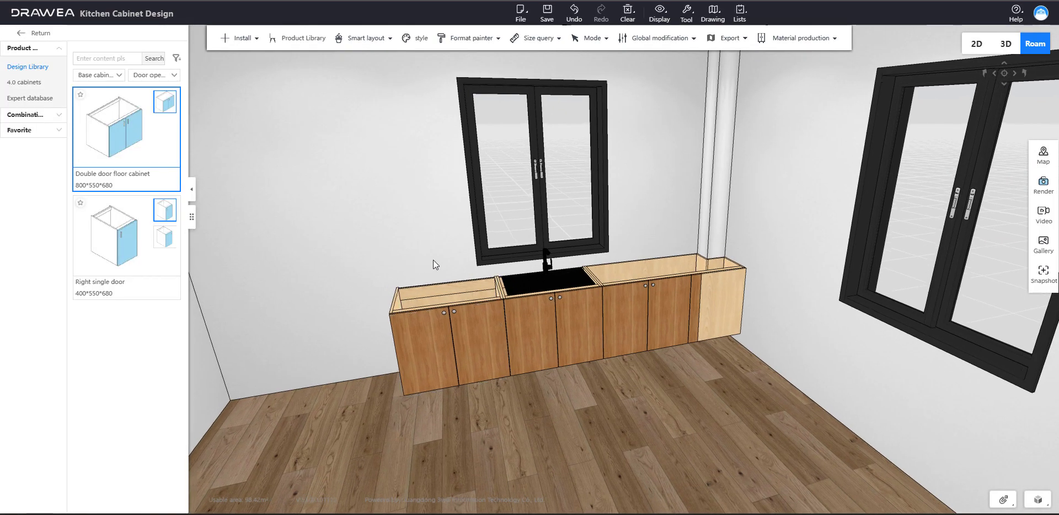
{"action": "key", "text": "a"}
{"action": "key", "text": "w"}
{"action": "key", "text": "s"}
{"action": "left_click_drag", "start_coordinate": [428, 243], "coordinate": [394, 228]}
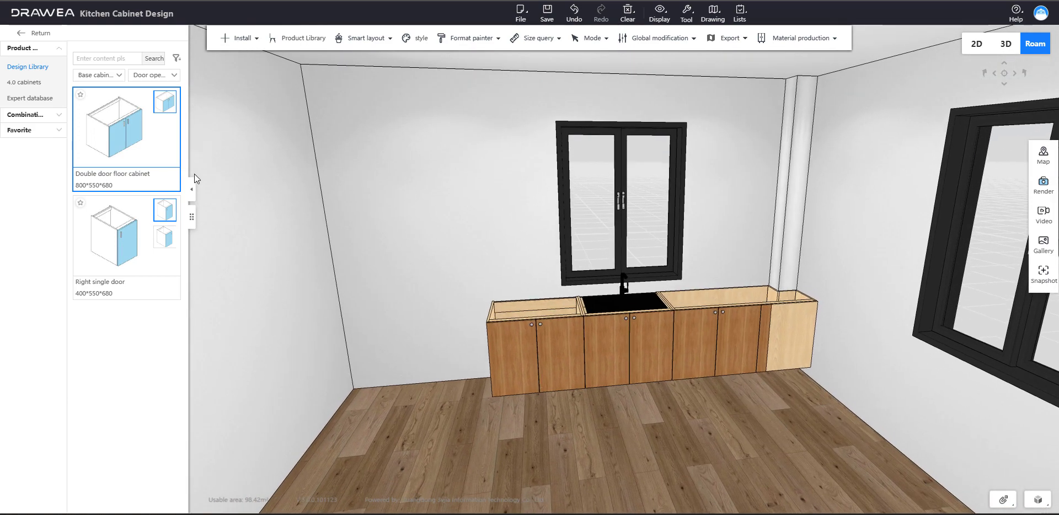
{"action": "key", "text": "w"}
{"action": "left_click_drag", "start_coordinate": [514, 267], "coordinate": [640, 270]}
{"action": "key", "text": "s"}
{"action": "key", "text": "w"}
{"action": "key", "text": "a"}
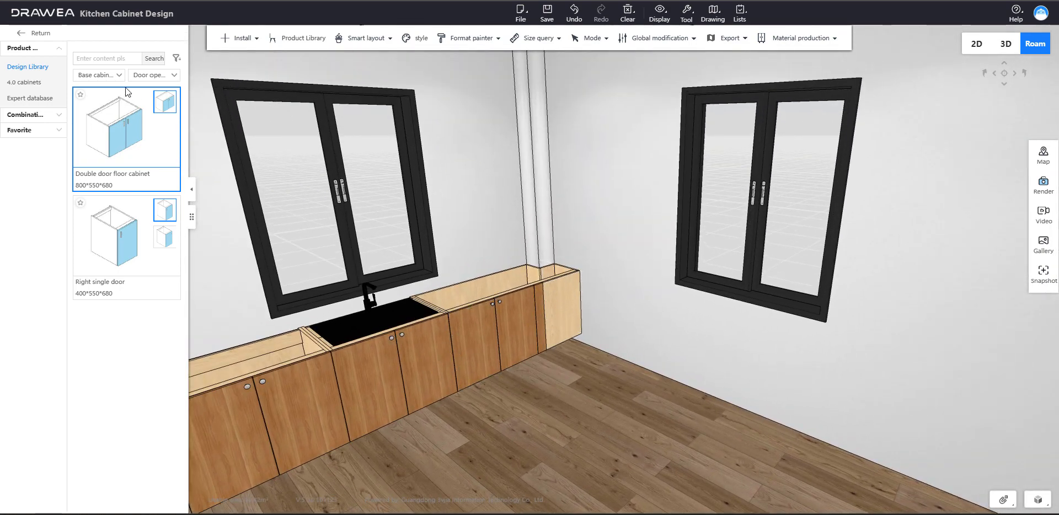
Step: Place a 50*550*680 Filler-horizontal installation from the special board fillers against the corner end of the window-wall base cabinets
{"action": "left_click", "coordinate": [107, 78]}
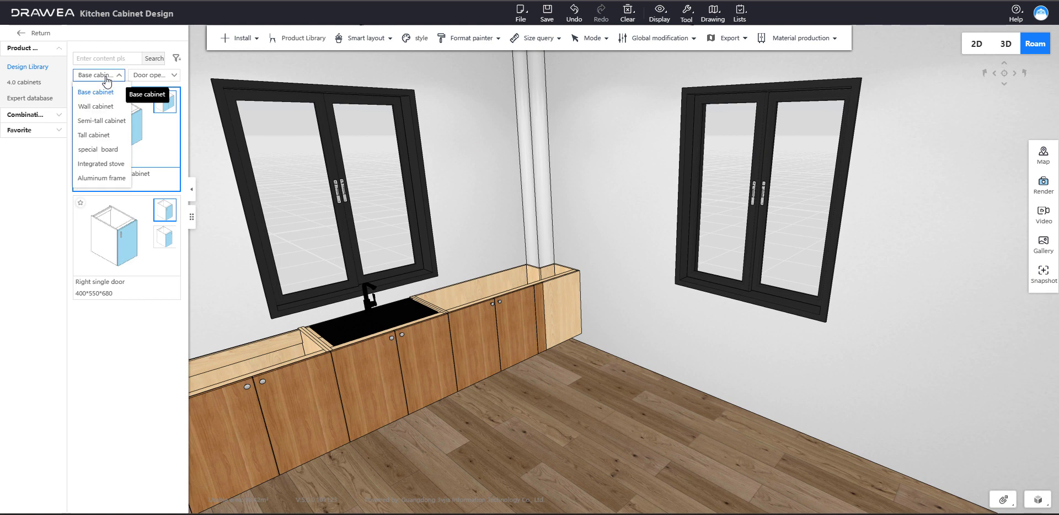
{"action": "left_click", "coordinate": [123, 81]}
{"action": "left_click", "coordinate": [153, 75]}
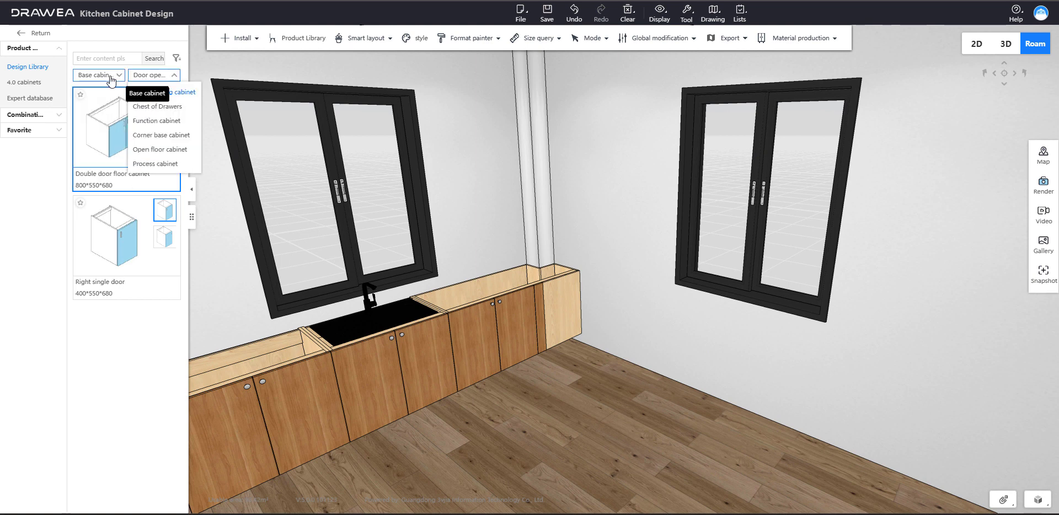
{"action": "left_click", "coordinate": [111, 79]}
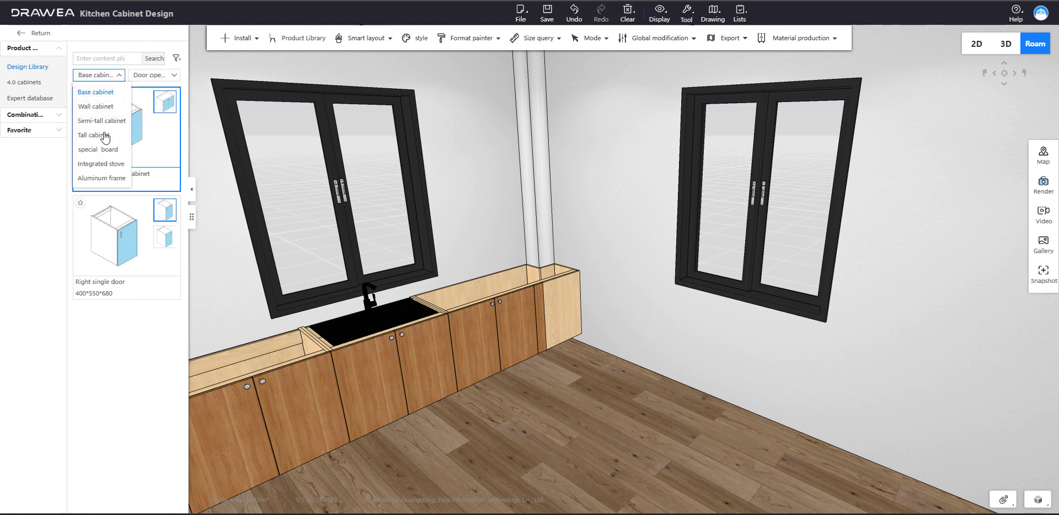
{"action": "left_click", "coordinate": [103, 149]}
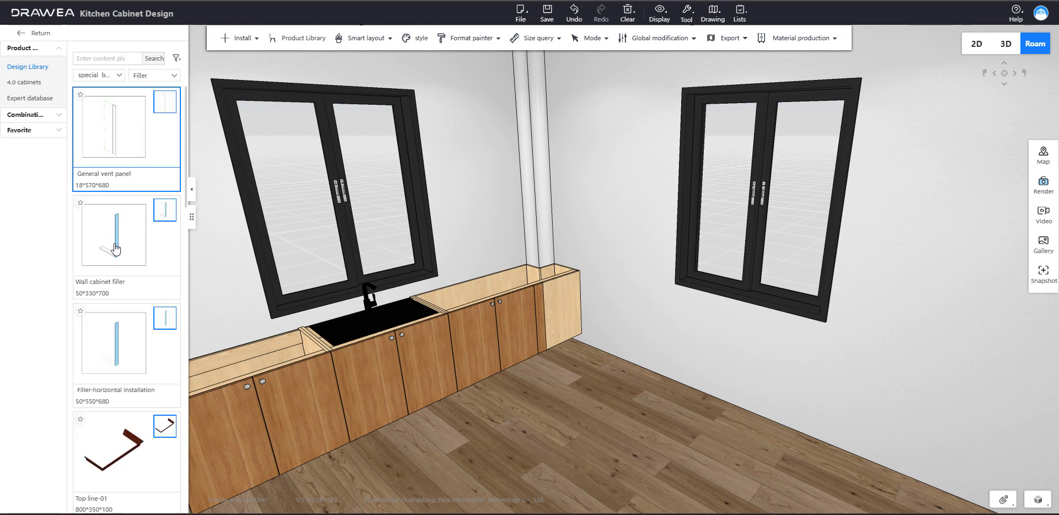
{"action": "left_click", "coordinate": [116, 363]}
{"action": "left_click", "coordinate": [565, 312]}
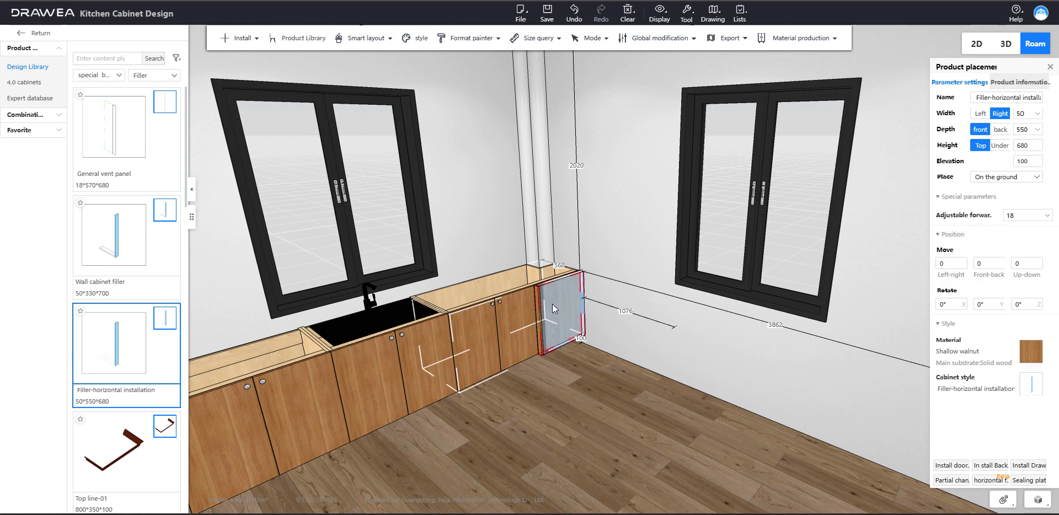
{"action": "left_click", "coordinate": [566, 362]}
Step: Place a 600*550*680 IV Drawing cabinet from the base cabinet chests of drawers on the adjoining wall, next to the corner filler
{"action": "left_click_drag", "start_coordinate": [530, 259], "coordinate": [604, 303]}
{"action": "key", "text": "d"}
{"action": "key", "text": "s"}
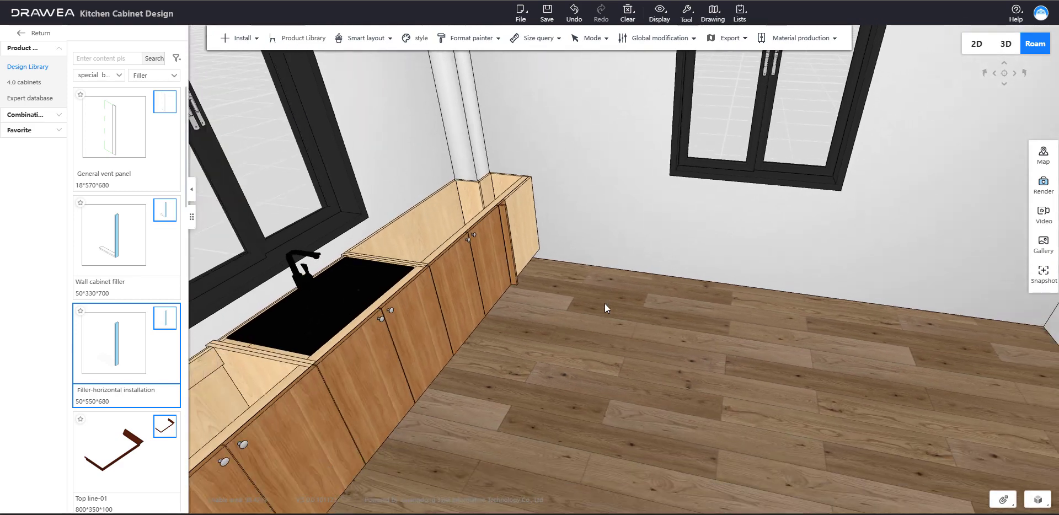
{"action": "key", "text": "d"}
{"action": "key", "text": "w"}
{"action": "left_click", "coordinate": [110, 75]}
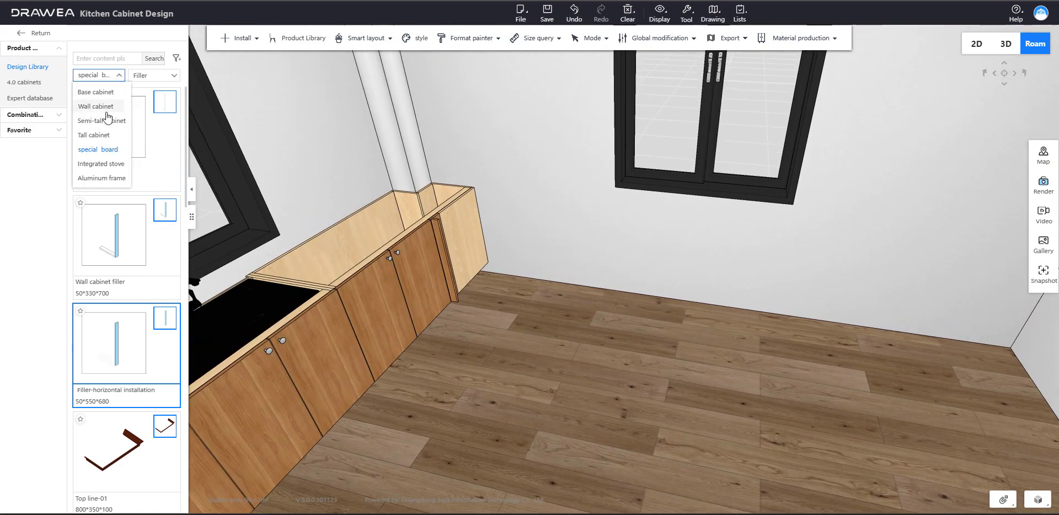
{"action": "left_click", "coordinate": [101, 92]}
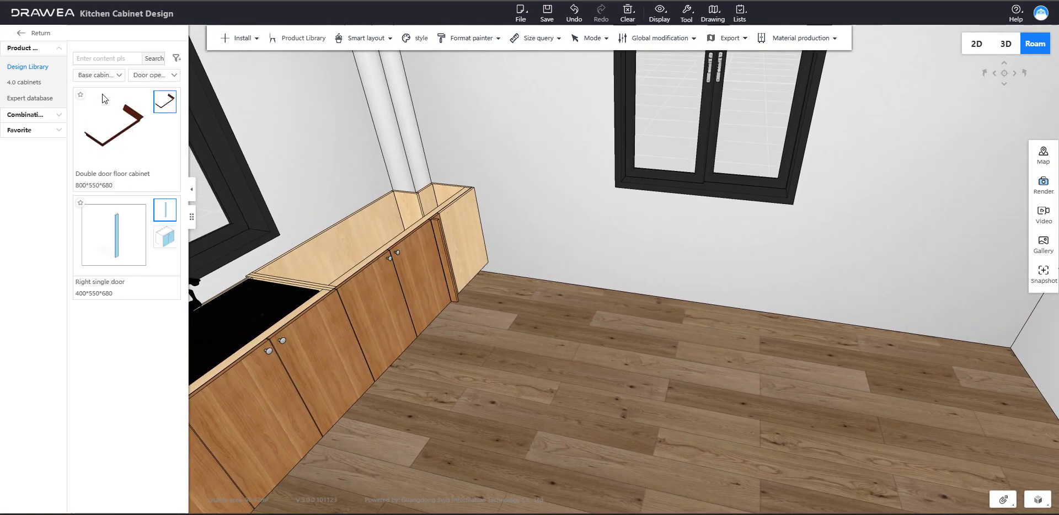
{"action": "left_click", "coordinate": [159, 77]}
{"action": "left_click", "coordinate": [158, 107]}
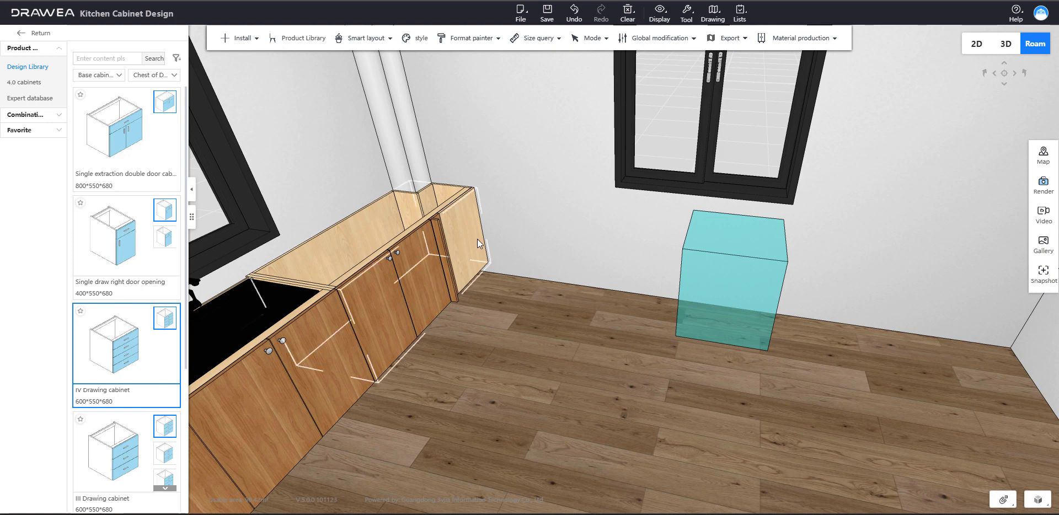
{"action": "left_click", "coordinate": [496, 247]}
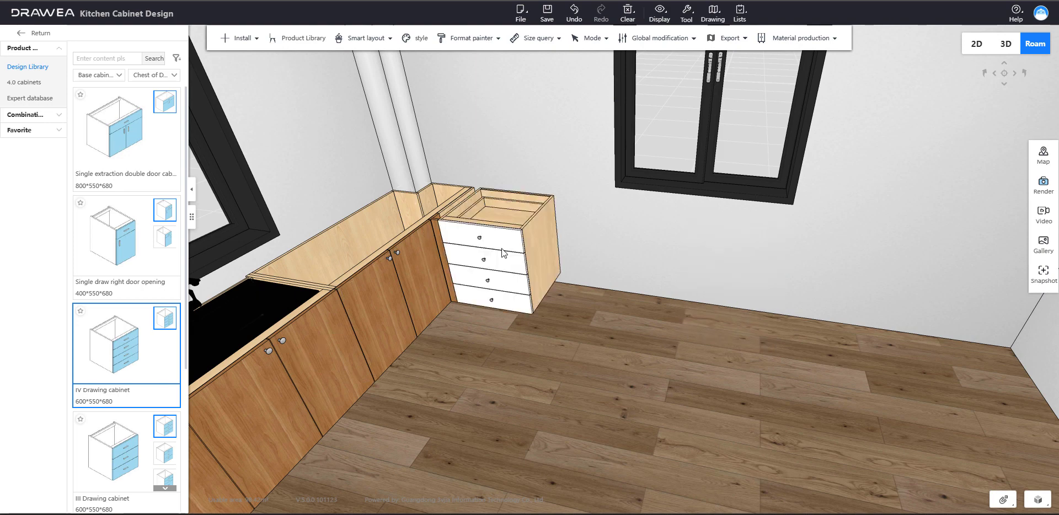
{"action": "left_click", "coordinate": [601, 349]}
Step: Place a 600*550*680 Microwave oven drawer cabinet from the function base cabinets directly beside the four-drawer cabinet
{"action": "left_click_drag", "start_coordinate": [605, 291], "coordinate": [655, 266]}
{"action": "key", "text": "a"}
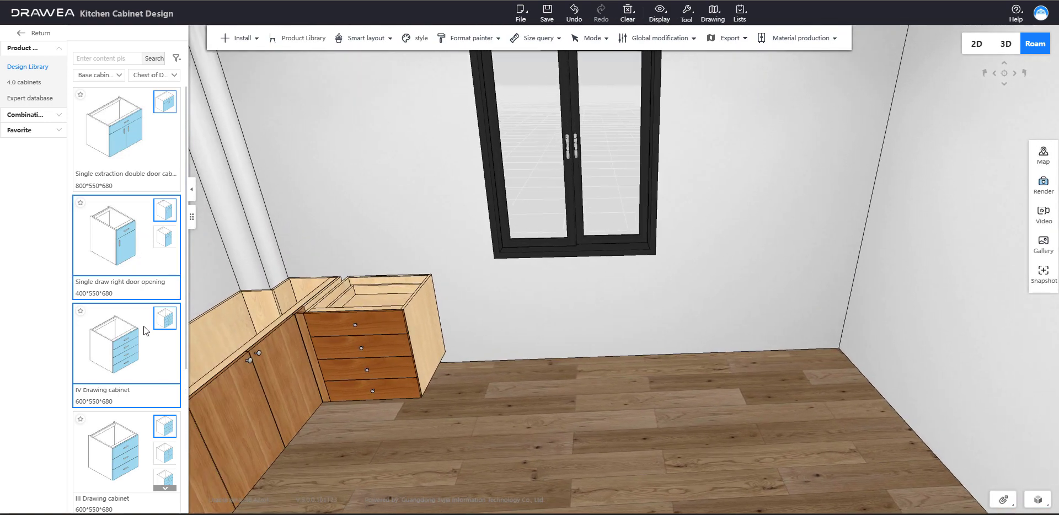
{"action": "key", "text": "s"}
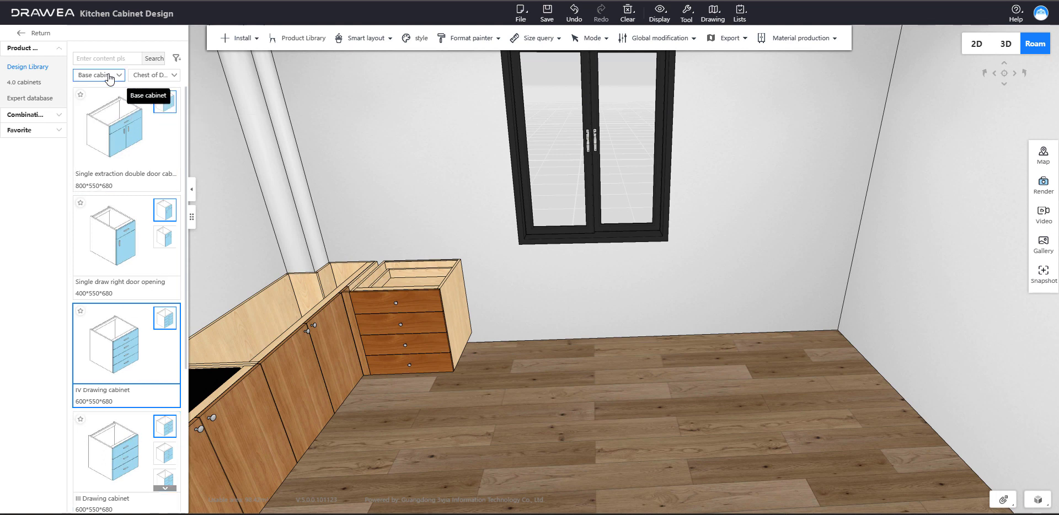
{"action": "left_click", "coordinate": [160, 75]}
{"action": "left_click", "coordinate": [165, 128]}
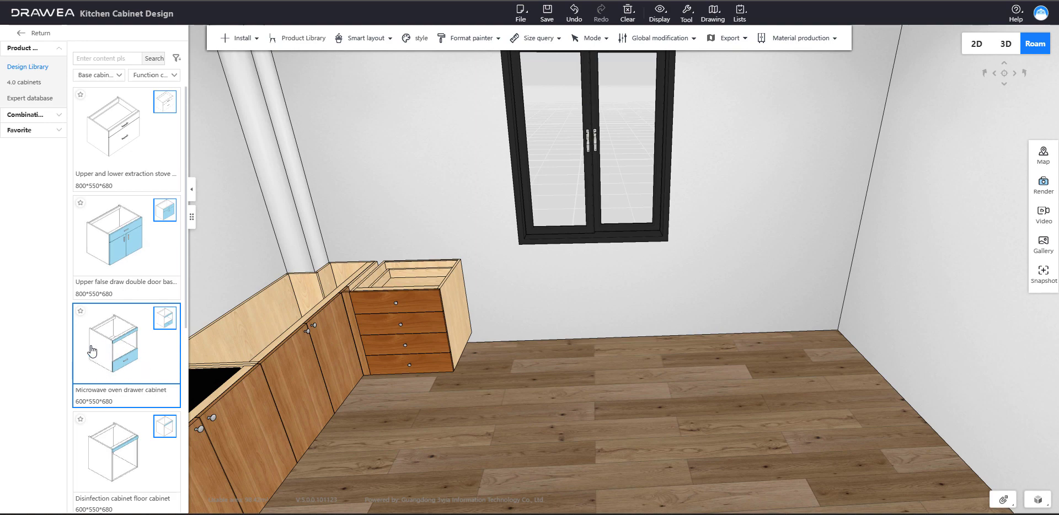
{"action": "left_click_drag", "start_coordinate": [92, 352], "coordinate": [494, 326]}
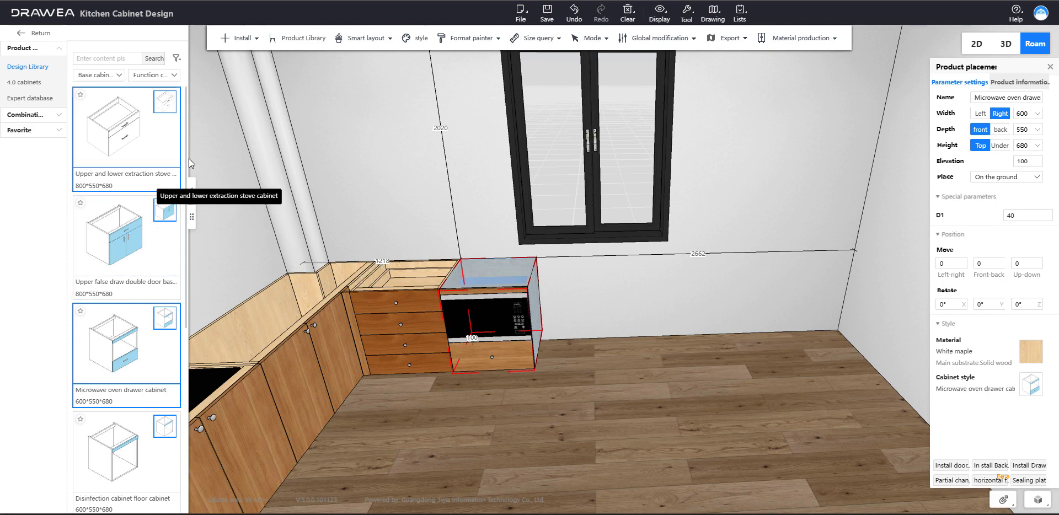
Step: Leave the cabinet design, delete the window on the drawer cabinets' wall in the 2D plan, and return to the Roam view
{"action": "left_click_drag", "start_coordinate": [445, 211], "coordinate": [370, 174]}
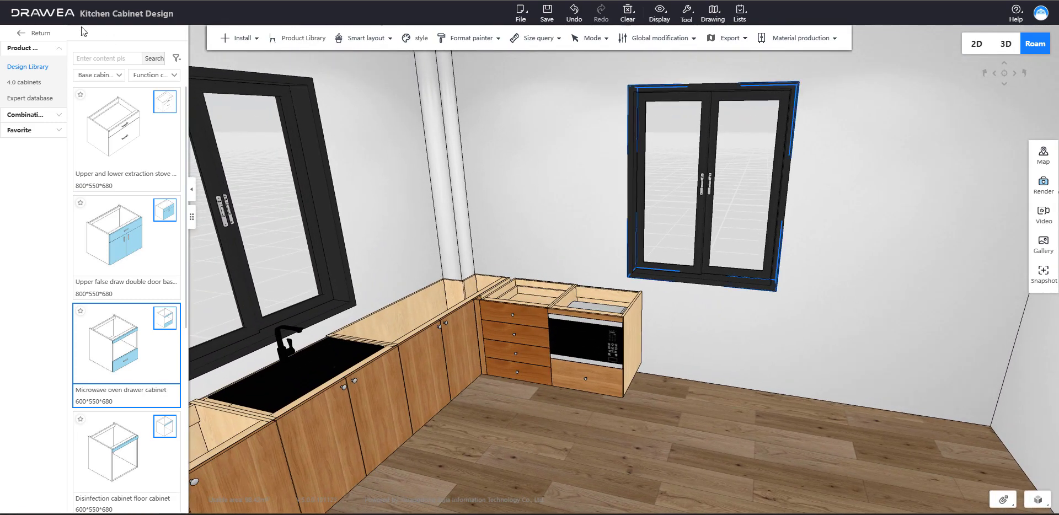
{"action": "left_click", "coordinate": [33, 33]}
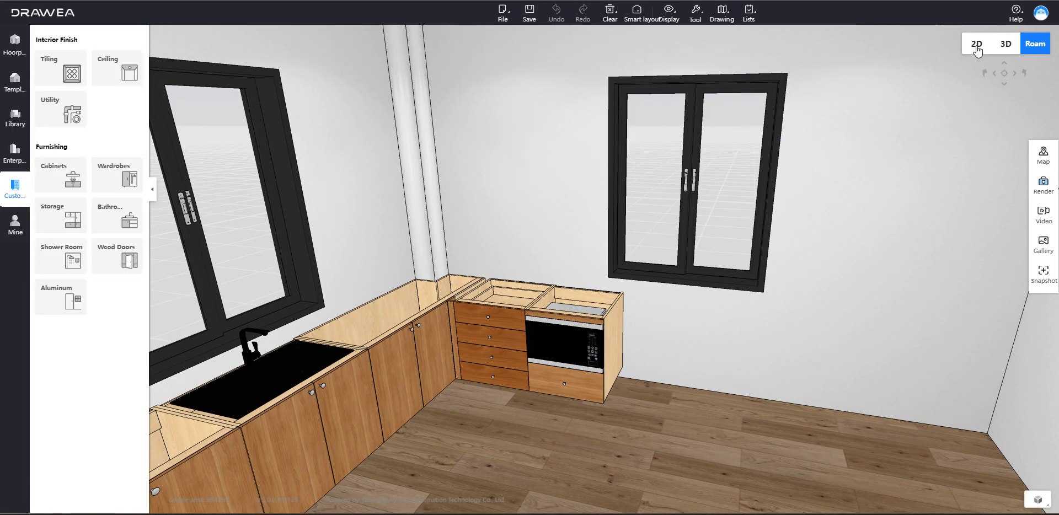
{"action": "left_click", "coordinate": [977, 48]}
{"action": "left_click", "coordinate": [538, 113]}
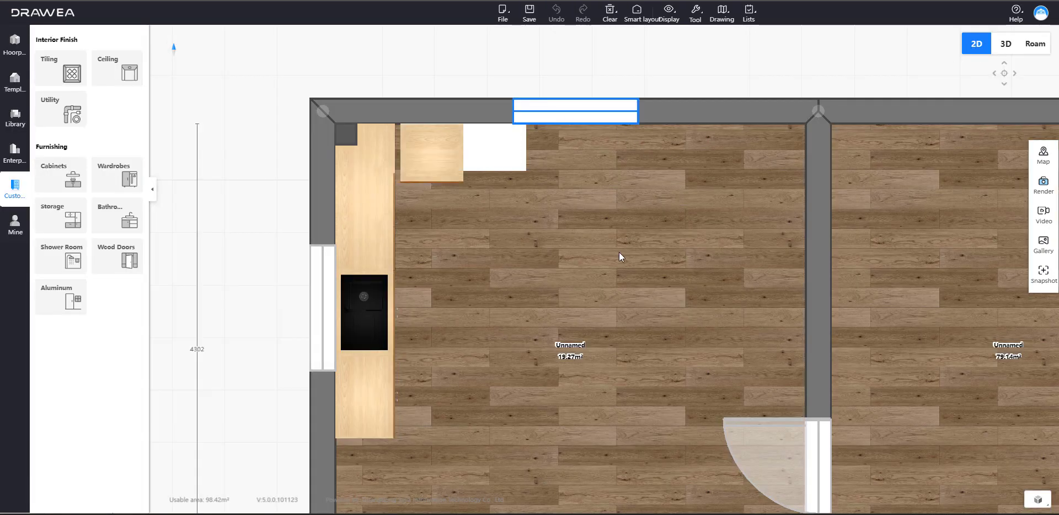
{"action": "left_click", "coordinate": [620, 294]}
{"action": "left_click", "coordinate": [1006, 44]}
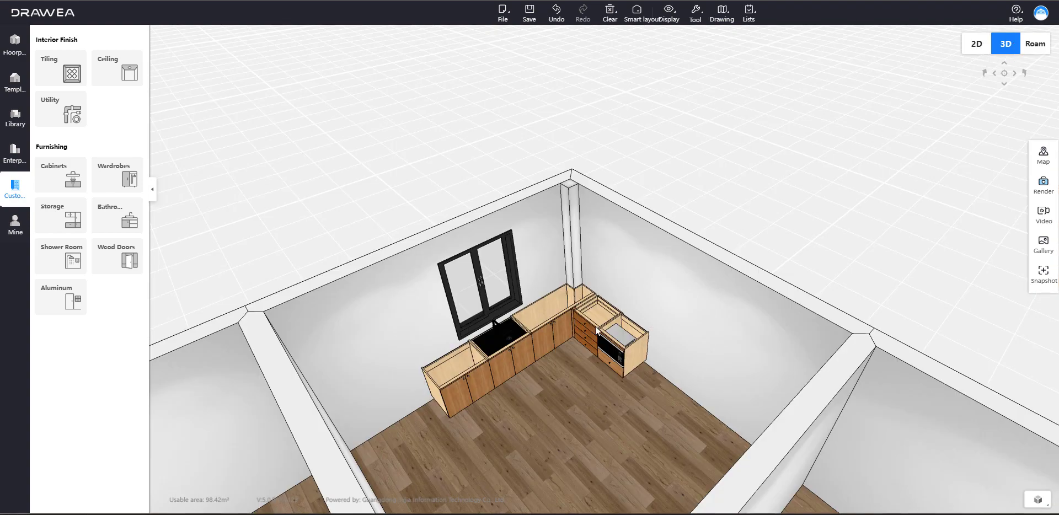
{"action": "left_click", "coordinate": [1045, 45]}
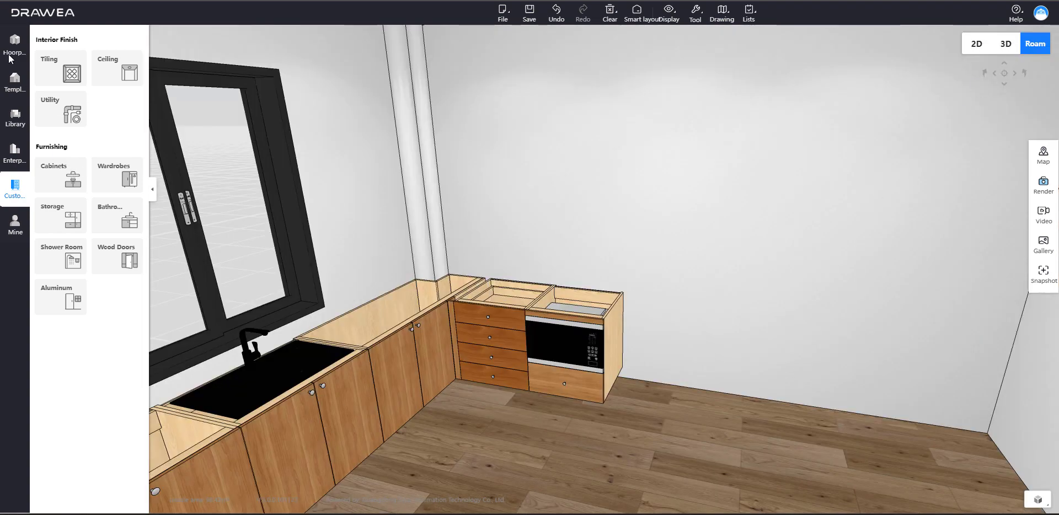
Step: Reopen the cabinet design and place an 800*550*680 Upper and lower extraction stove cabinet beside the microwave cabinet
{"action": "left_click", "coordinate": [86, 175]}
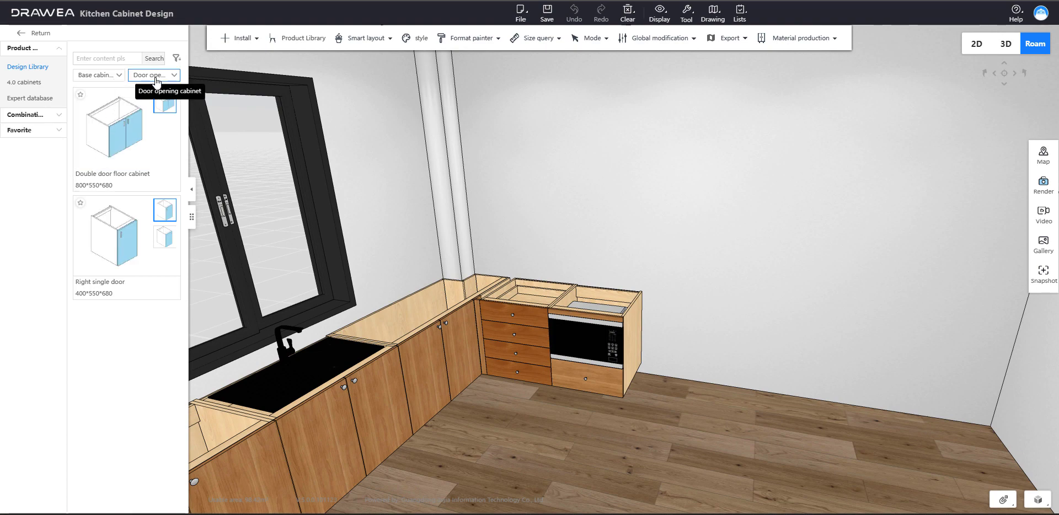
{"action": "left_click", "coordinate": [155, 75]}
{"action": "left_click", "coordinate": [153, 121]}
{"action": "left_click_drag", "start_coordinate": [575, 221], "coordinate": [601, 232]}
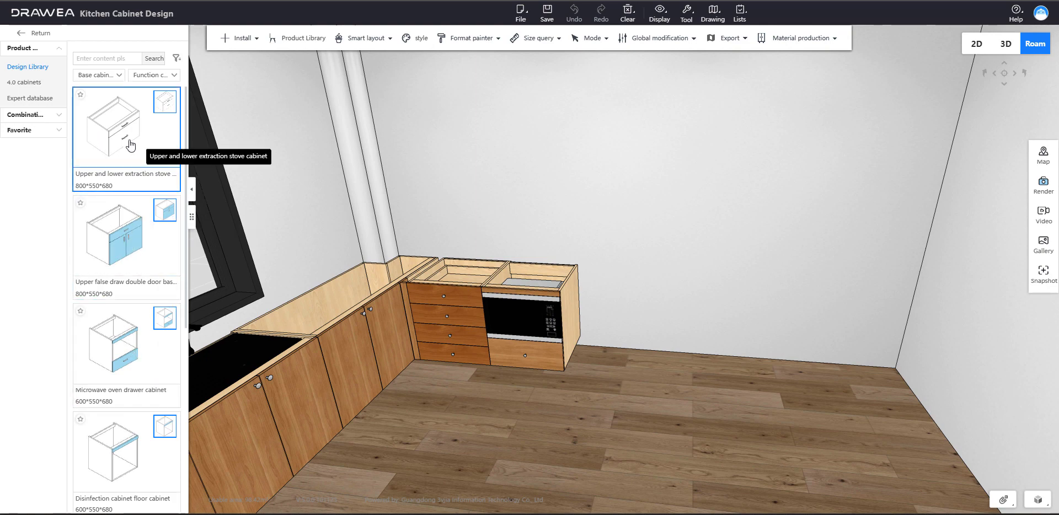
{"action": "left_click", "coordinate": [121, 123]}
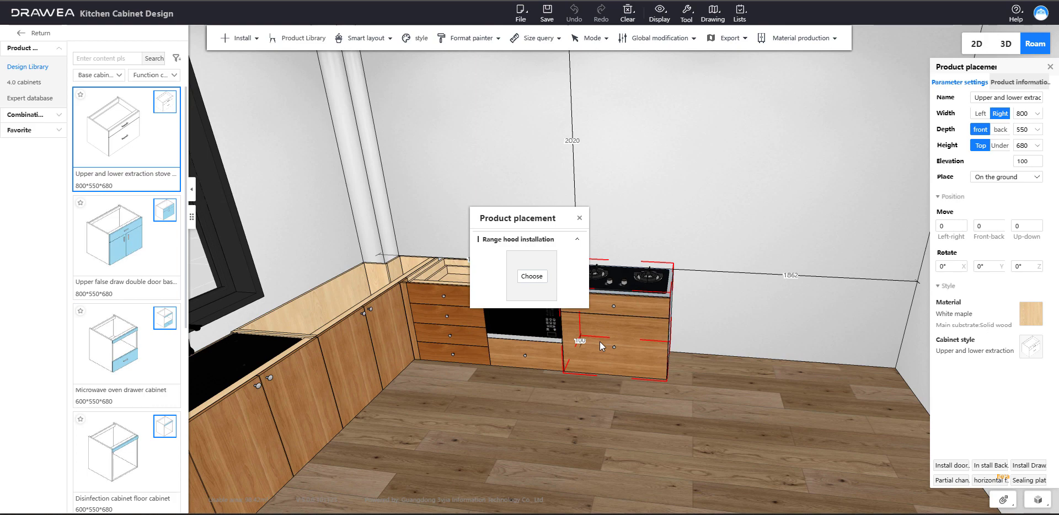
{"action": "left_click", "coordinate": [600, 342]}
Step: Install the European smoke machine-016 range hood from the Top (T-type) category above the stove cabinet
{"action": "left_click", "coordinate": [534, 281]}
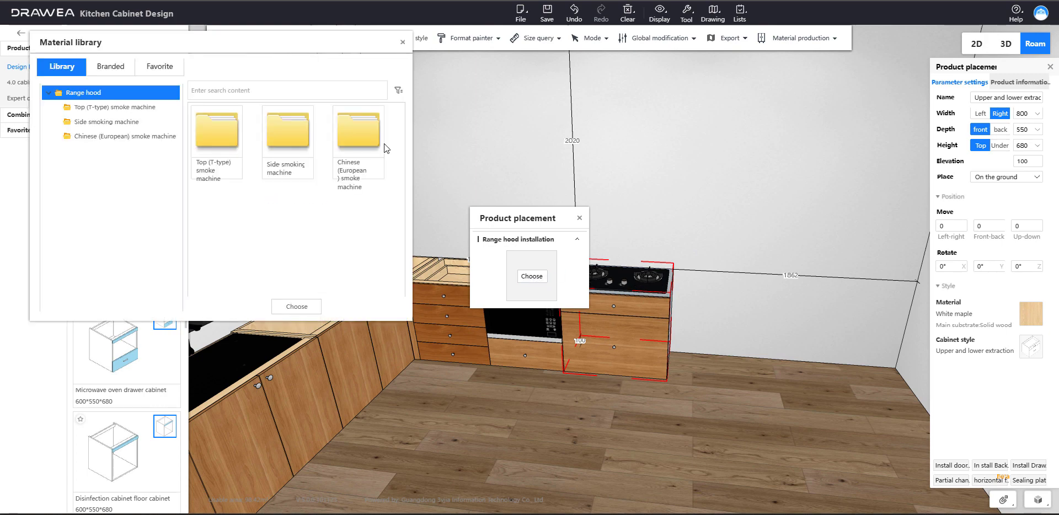
{"action": "left_click", "coordinate": [99, 110]}
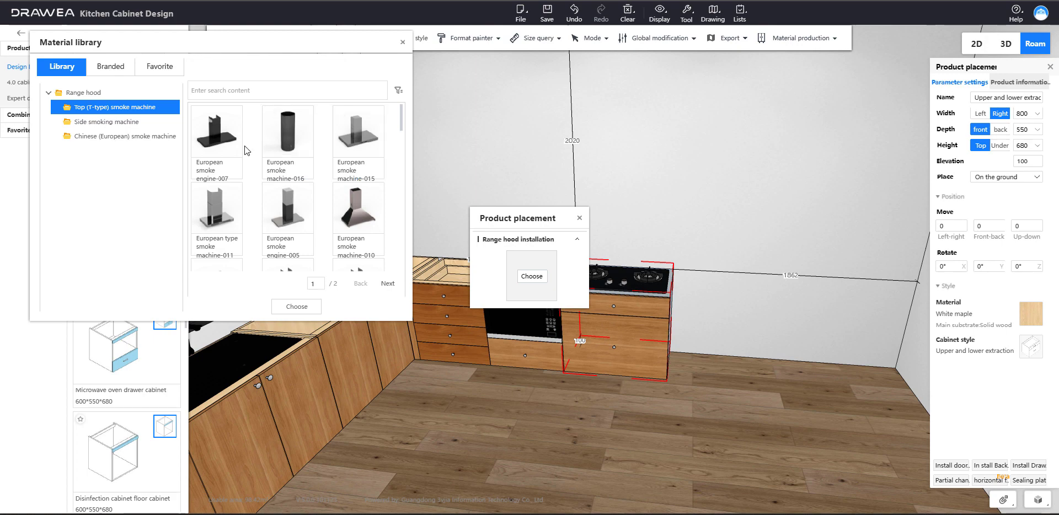
{"action": "double_click", "coordinate": [293, 134]}
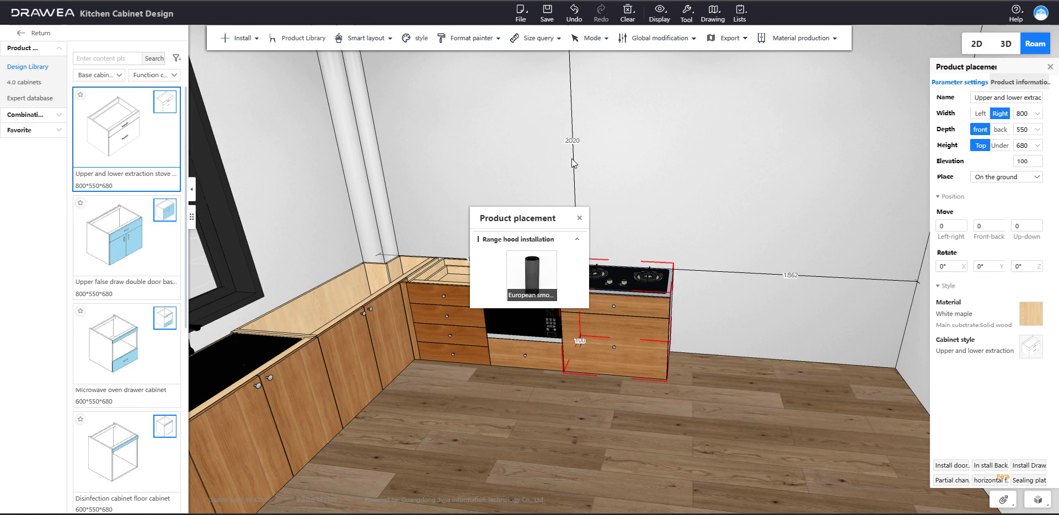
{"action": "left_click", "coordinate": [721, 212]}
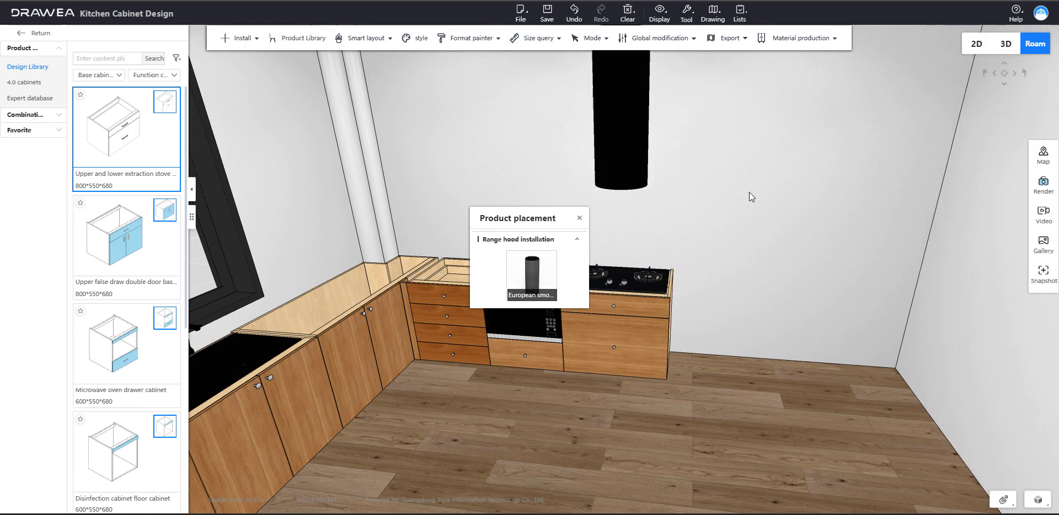
{"action": "left_click", "coordinate": [579, 218]}
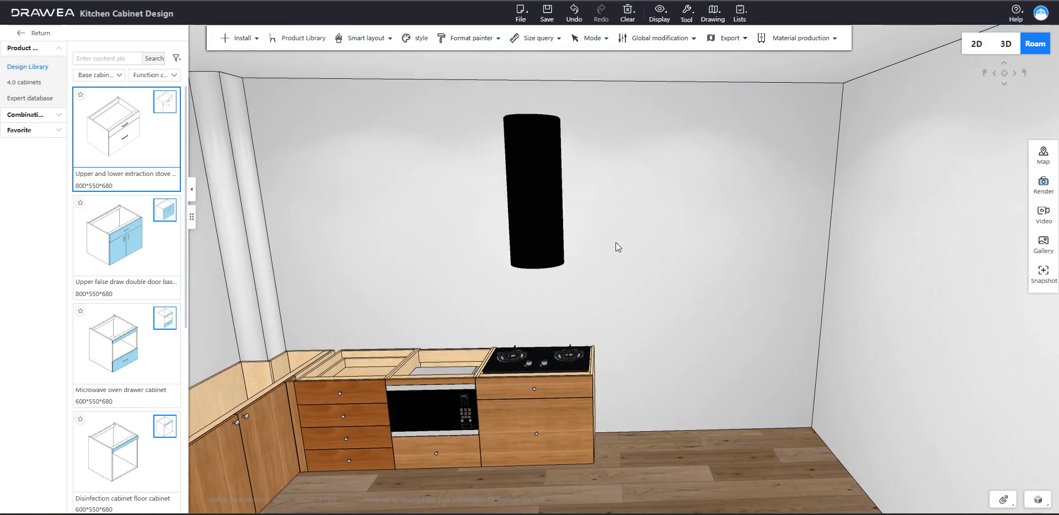
Step: Place an 800*550*2100 Double door high cabinet from the tall cabinets directly beside the stove cabinet
{"action": "scroll", "coordinate": [616, 247], "scroll_direction": "up", "scroll_amount": 2}
{"action": "left_click", "coordinate": [97, 75]}
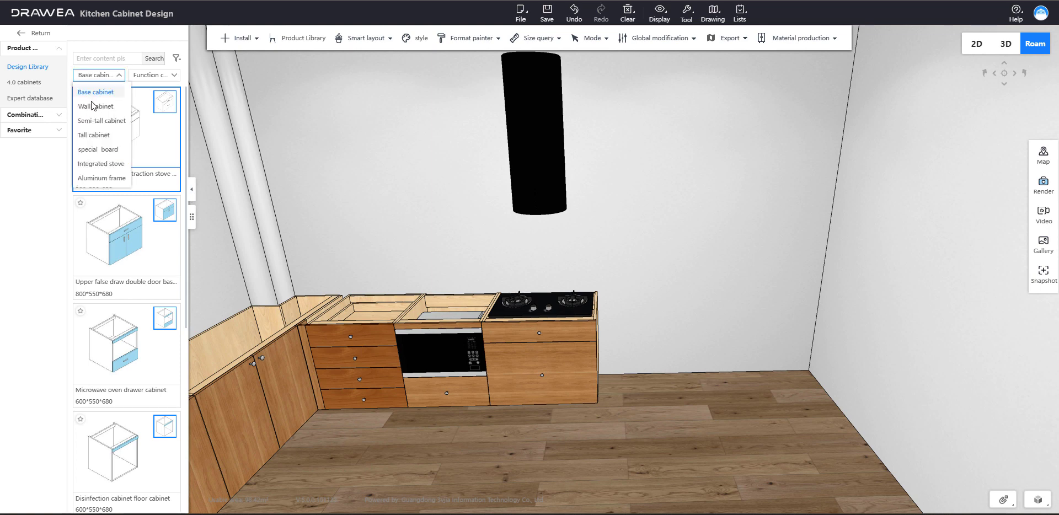
{"action": "left_click", "coordinate": [94, 106]}
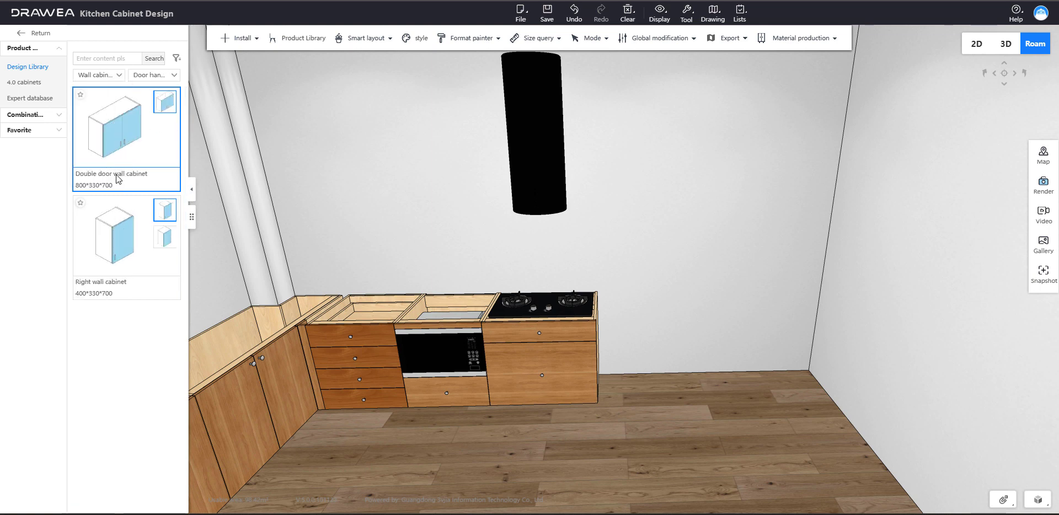
{"action": "left_click", "coordinate": [152, 75]}
{"action": "left_click", "coordinate": [97, 75]}
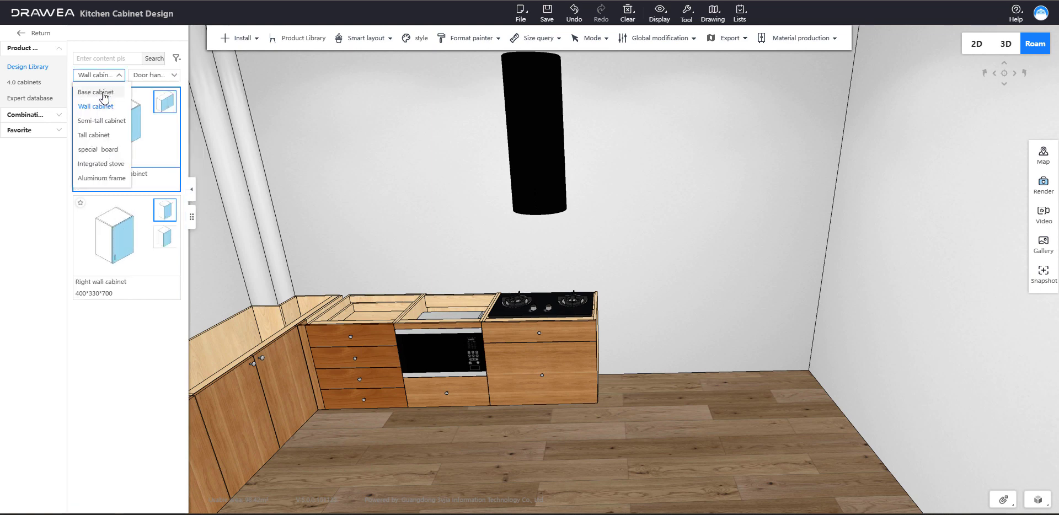
{"action": "left_click", "coordinate": [97, 135]}
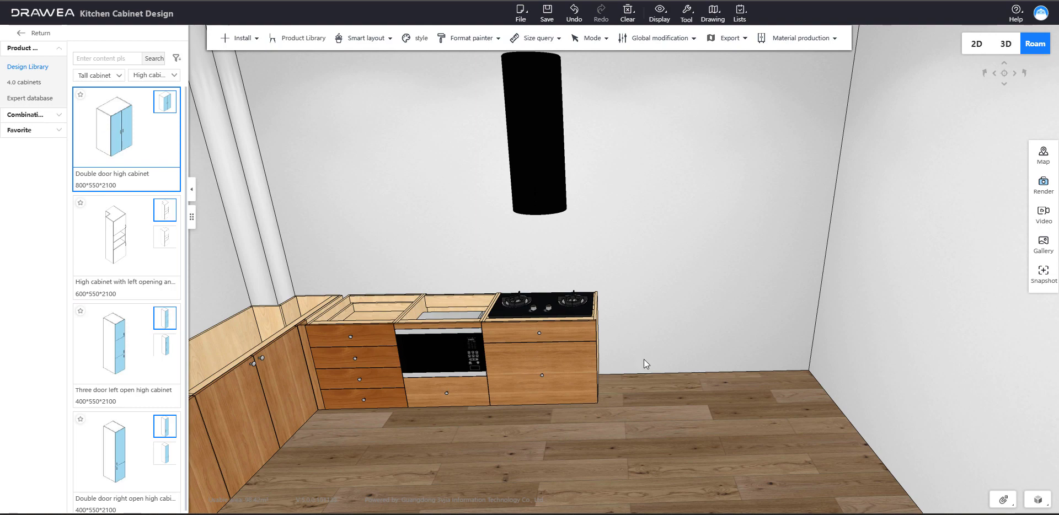
{"action": "left_click", "coordinate": [594, 327]}
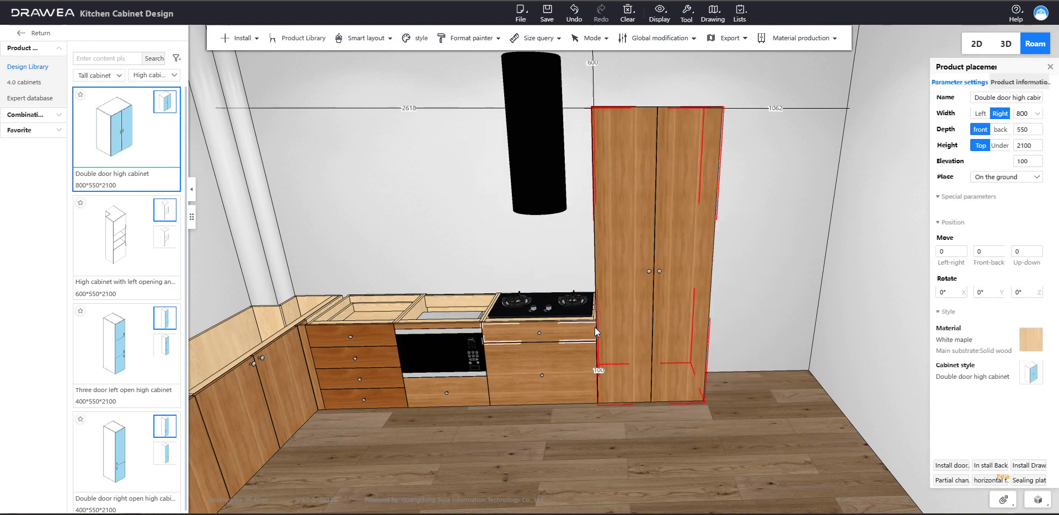
{"action": "left_click", "coordinate": [746, 240]}
{"action": "left_click_drag", "start_coordinate": [746, 241], "coordinate": [661, 343]}
{"action": "scroll", "coordinate": [649, 347], "scroll_direction": "down", "scroll_amount": 3}
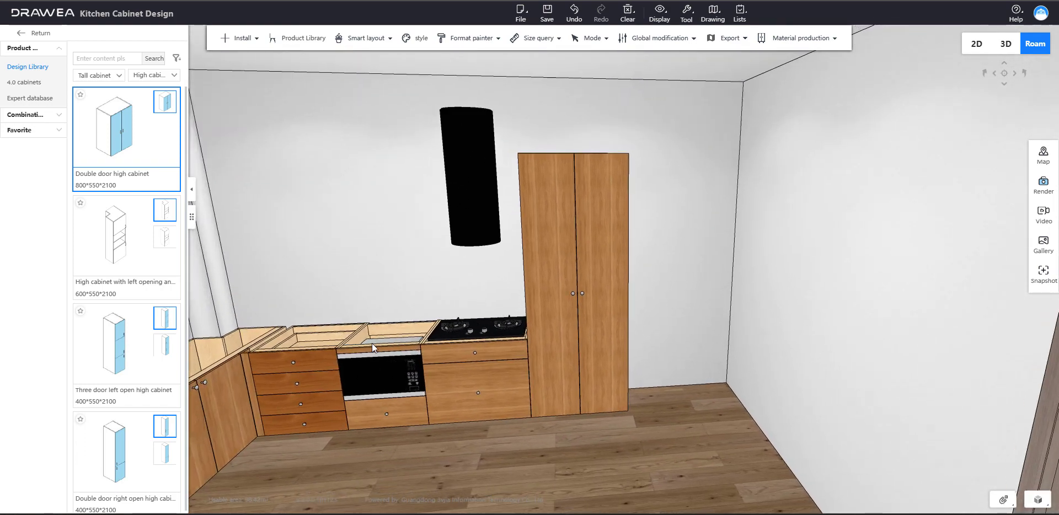
{"action": "left_click_drag", "start_coordinate": [372, 343], "coordinate": [462, 345]}
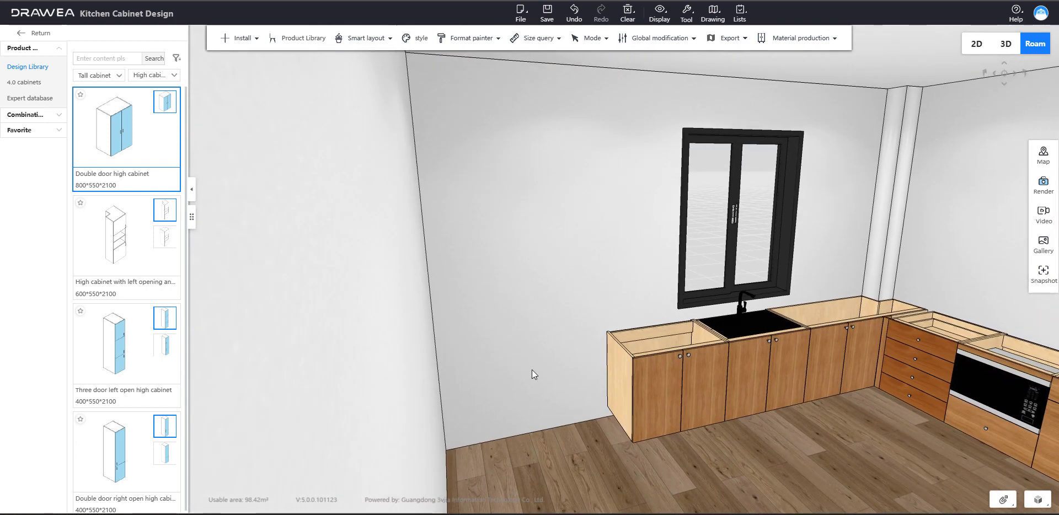
{"action": "left_click_drag", "start_coordinate": [532, 370], "coordinate": [771, 374]}
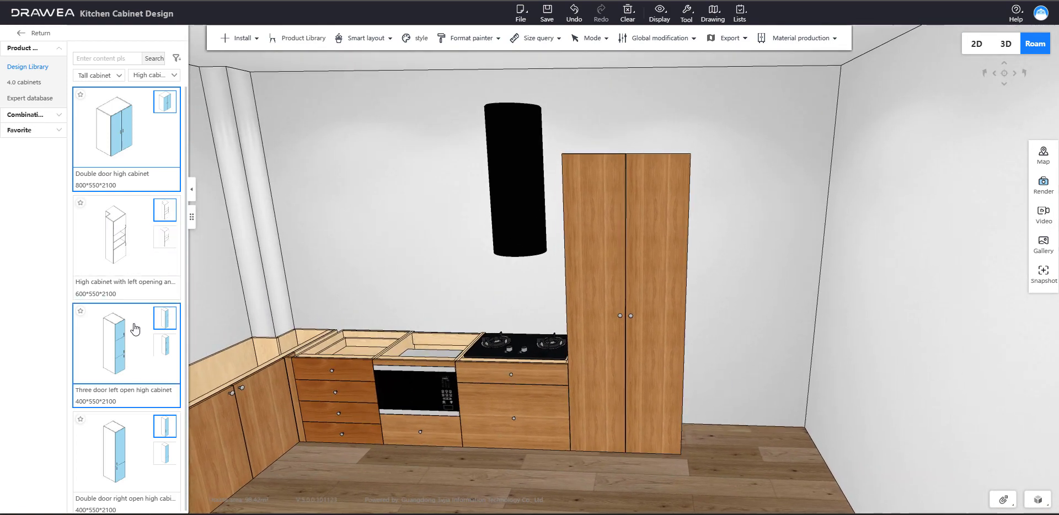
Step: Place a 600*550*2100 Right open microwave oven disinfection cabinet from the functional high cabinets directly beside the double door high cabinet
{"action": "left_click", "coordinate": [97, 76]}
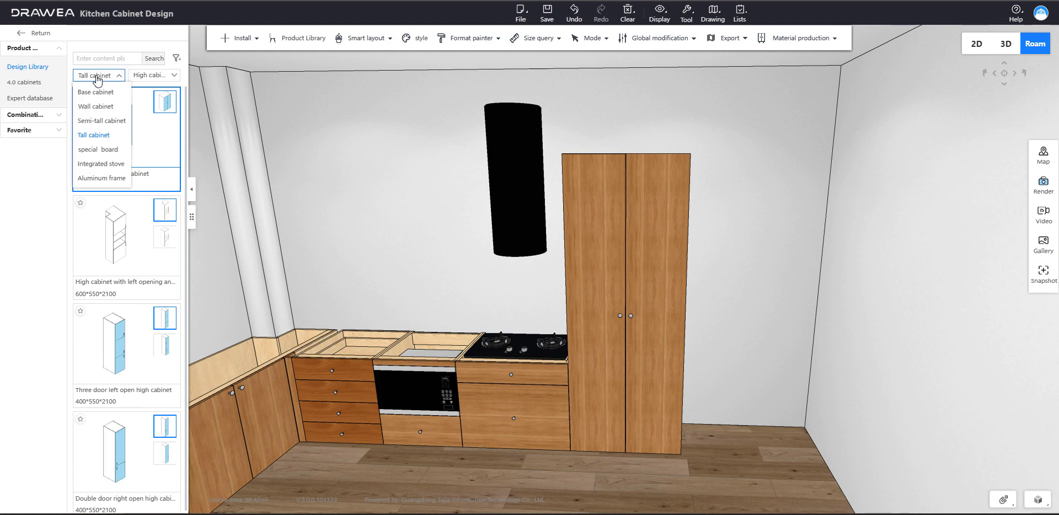
{"action": "left_click", "coordinate": [148, 75]}
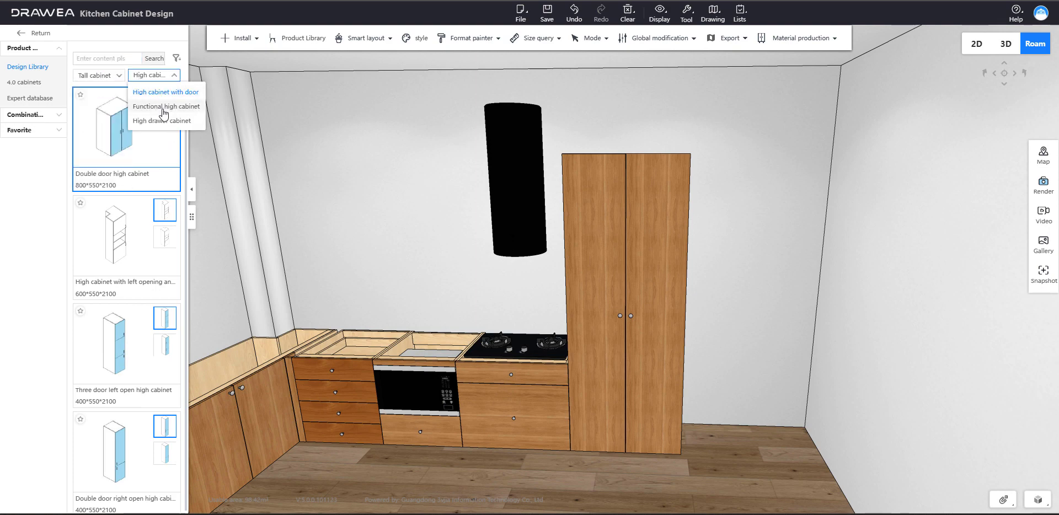
{"action": "left_click", "coordinate": [163, 107]}
{"action": "left_click_drag", "start_coordinate": [505, 149], "coordinate": [452, 157]}
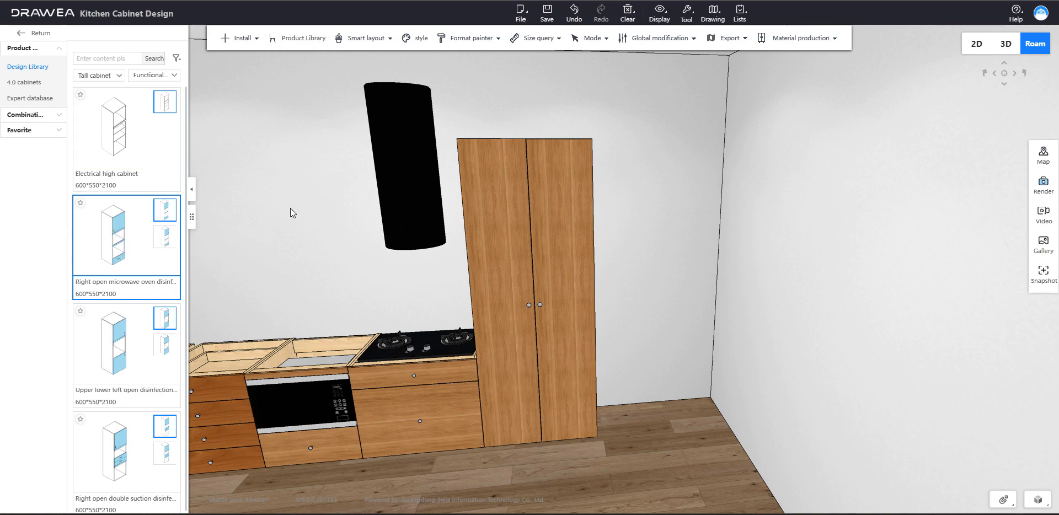
{"action": "left_click", "coordinate": [601, 337]}
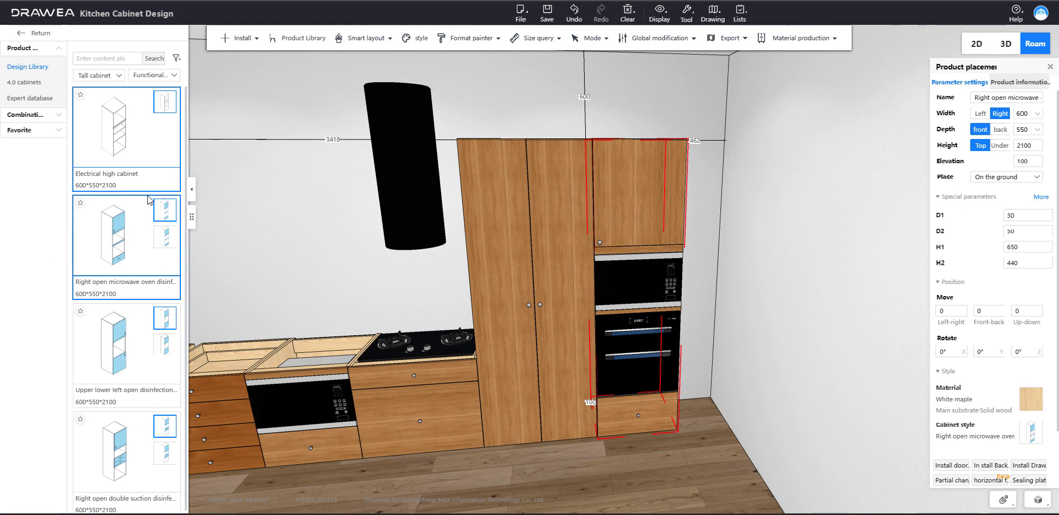
Step: Place an 18*520*2100 Tall cabinet visible panel from the special board See light board category near the side wall beyond the sink-side base cabinets
{"action": "left_click_drag", "start_coordinate": [741, 129], "coordinate": [397, 203]}
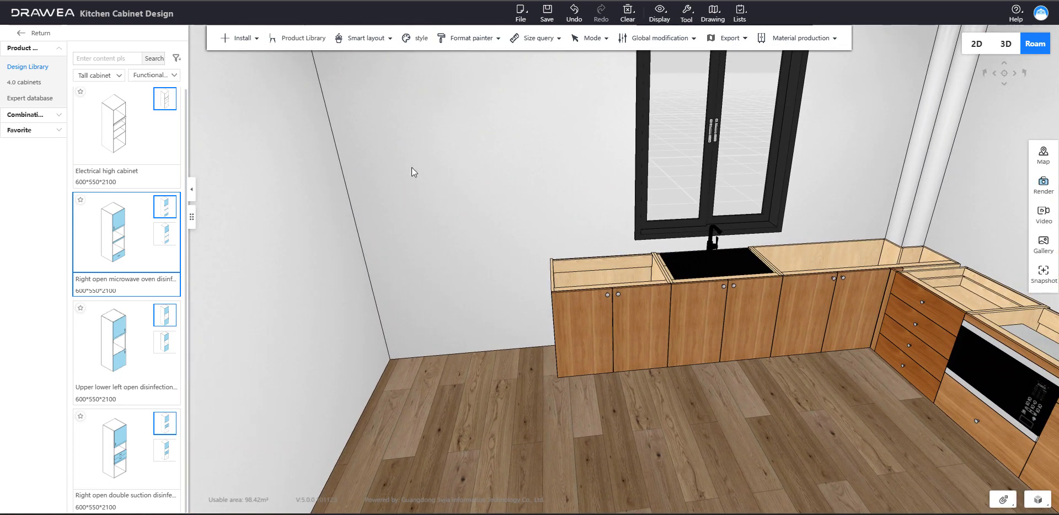
{"action": "left_click", "coordinate": [99, 76]}
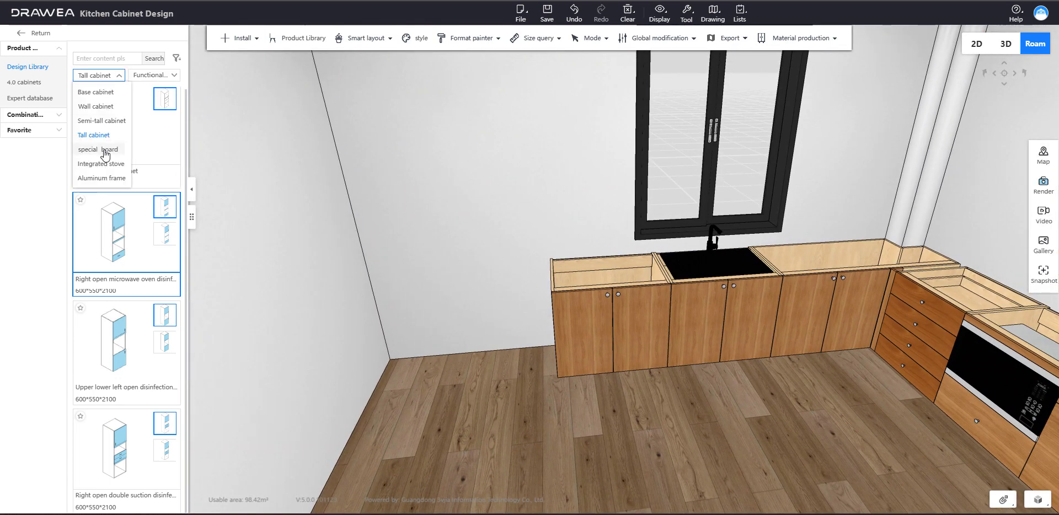
{"action": "left_click", "coordinate": [106, 151]}
{"action": "scroll", "coordinate": [148, 196], "scroll_direction": "down", "scroll_amount": 10}
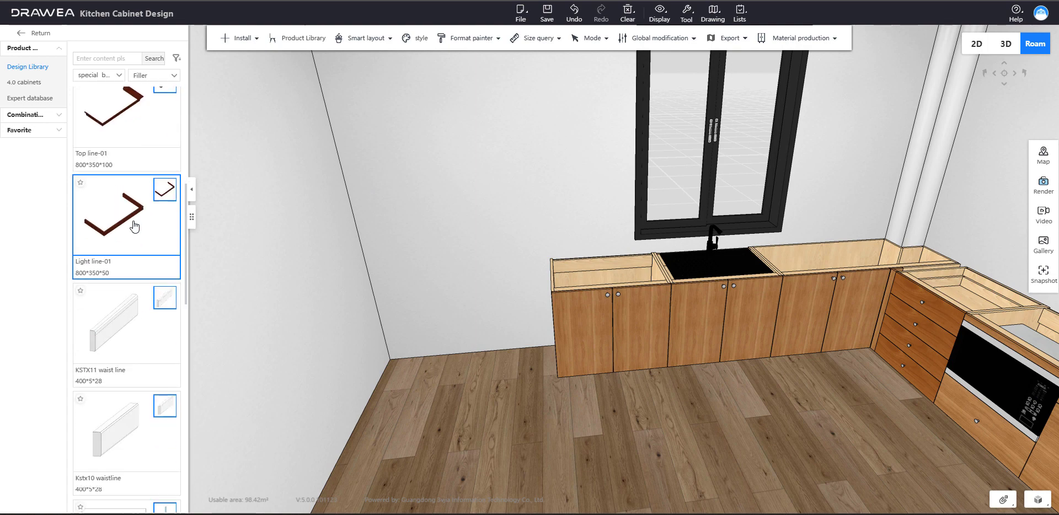
{"action": "left_click", "coordinate": [154, 76]}
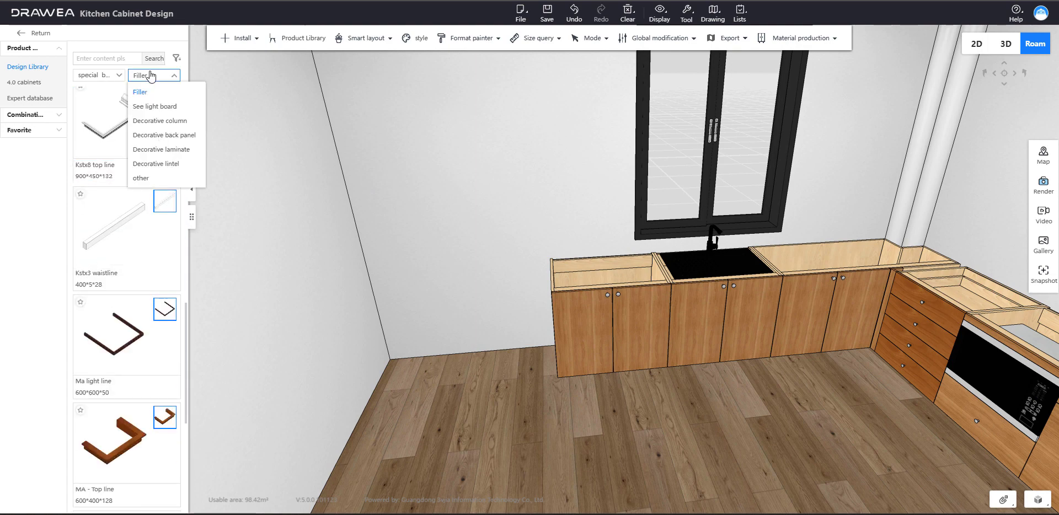
{"action": "left_click", "coordinate": [162, 107]}
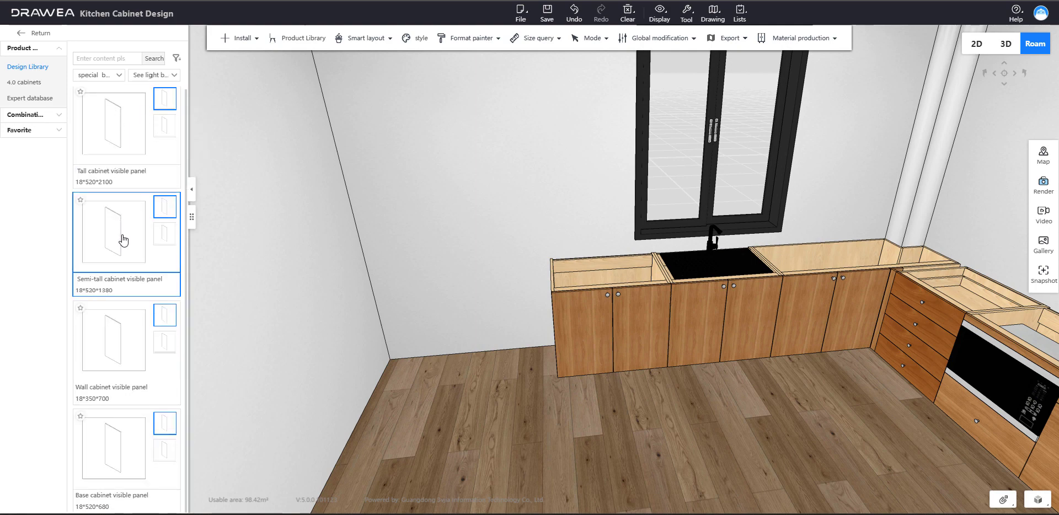
{"action": "left_click_drag", "start_coordinate": [141, 130], "coordinate": [363, 174]}
Step: Set the tall visible panel's distance to the adjacent side wall to 0
{"action": "left_click_drag", "start_coordinate": [420, 100], "coordinate": [418, 97]}
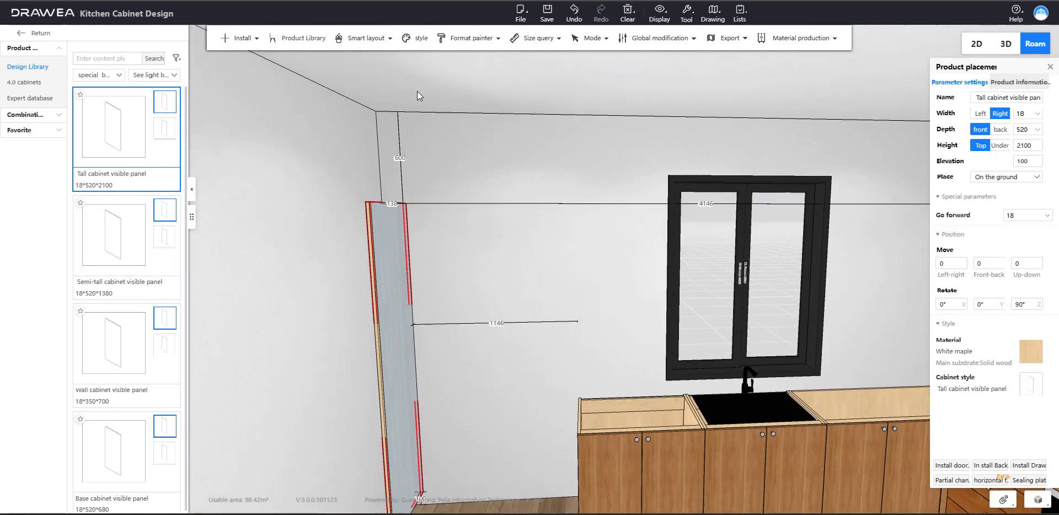
{"action": "left_click", "coordinate": [534, 226]}
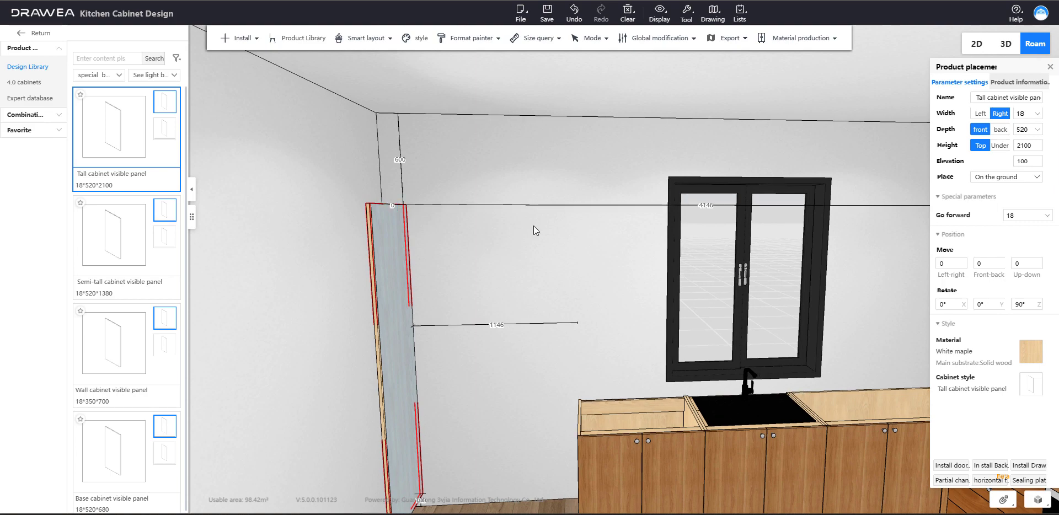
{"action": "left_click", "coordinate": [379, 279]}
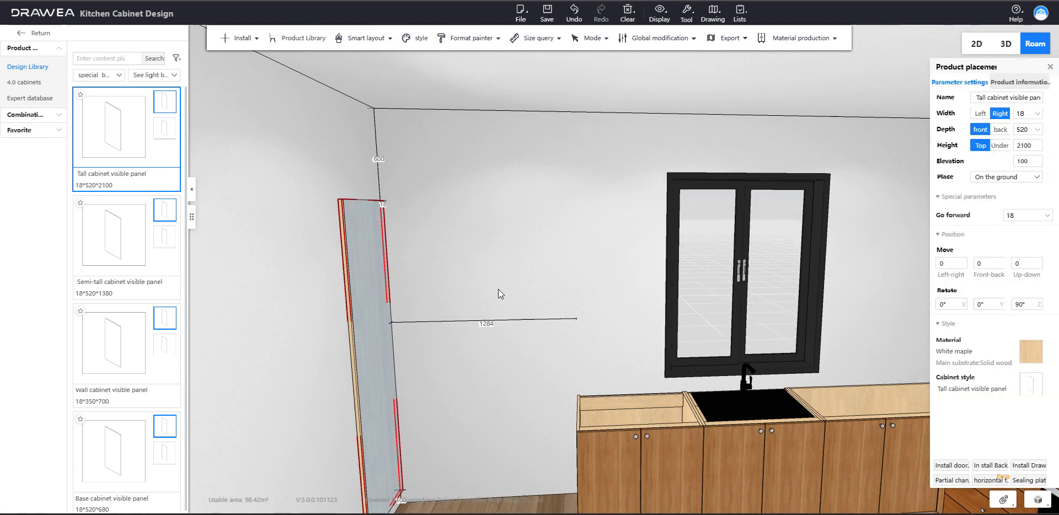
Step: Copy the tall visible panel once to its right with a spacing of 1200
{"action": "left_click_drag", "start_coordinate": [498, 289], "coordinate": [304, 249]}
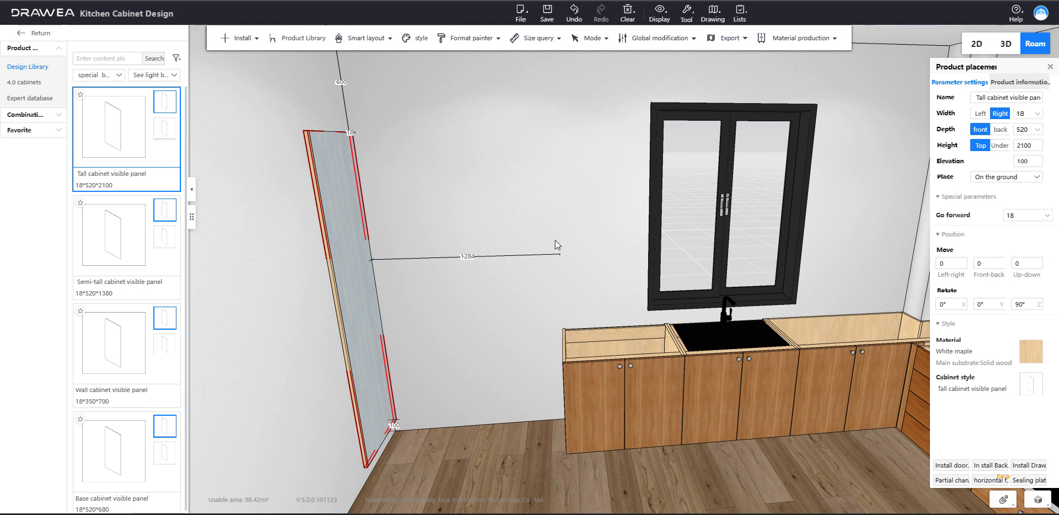
{"action": "key", "text": "ctrl+c"}
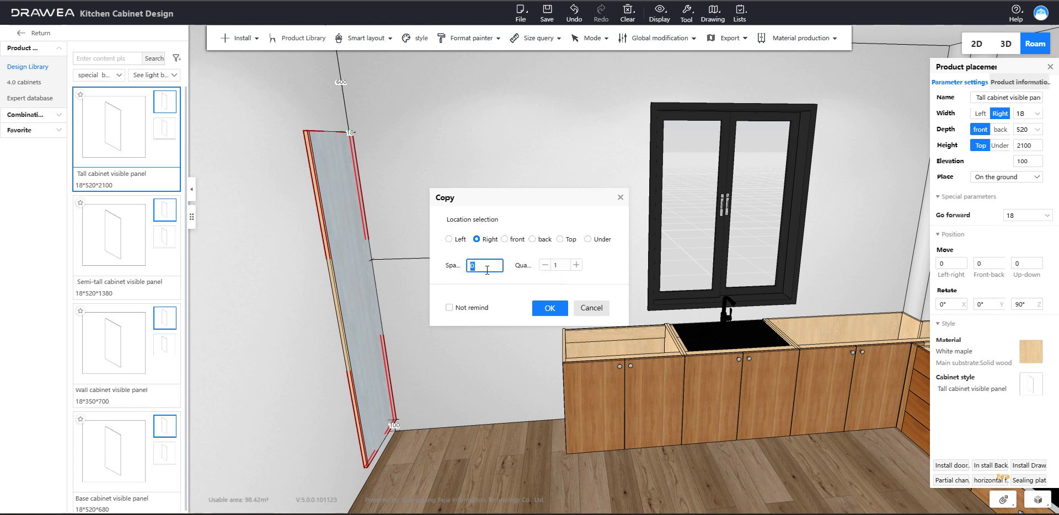
{"action": "left_click", "coordinate": [487, 270]}
{"action": "type", "text": "1200"}
{"action": "left_click", "coordinate": [548, 306]}
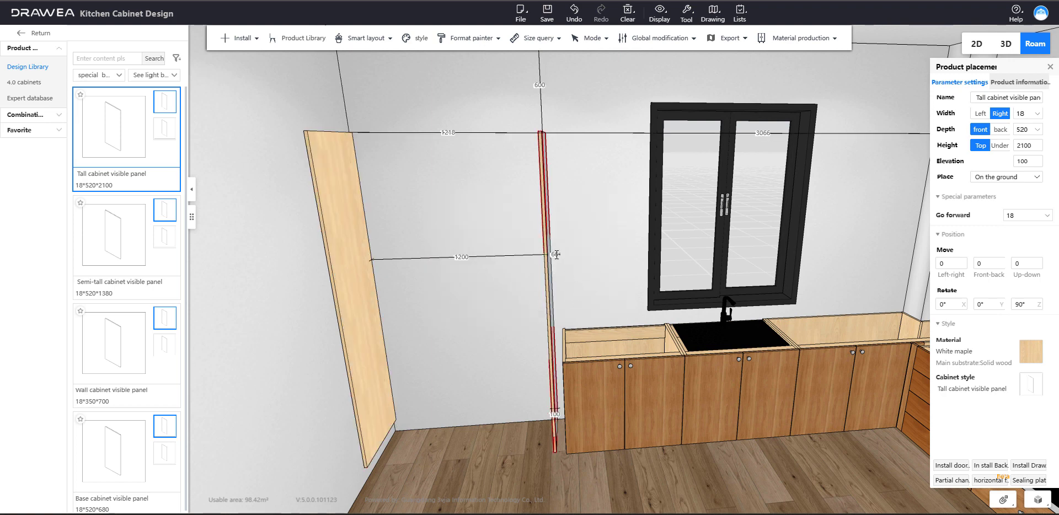
Step: Widen the double door floor cabinet beside the copied panel to 866 and set its gap to that panel to 0
{"action": "left_click", "coordinate": [590, 334]}
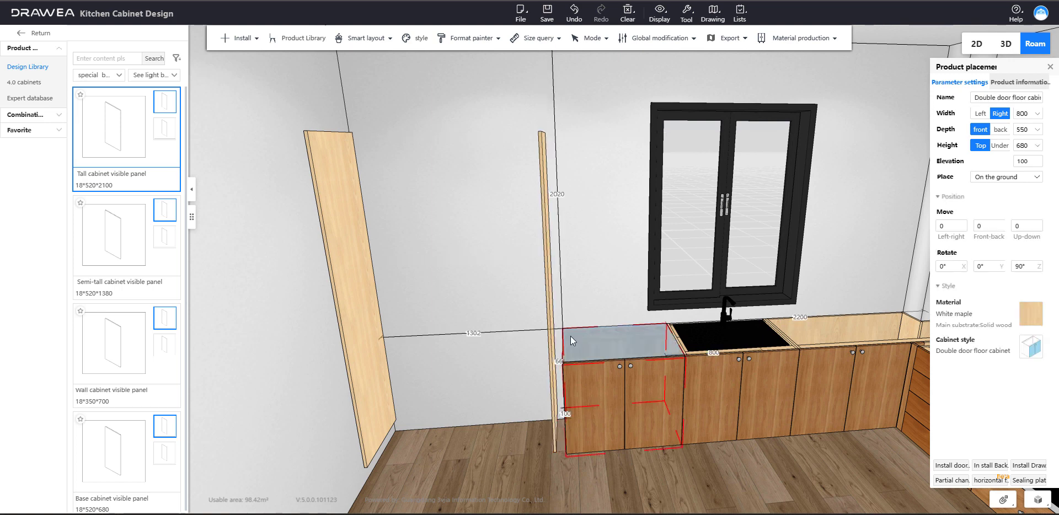
{"action": "left_click", "coordinate": [1029, 117]}
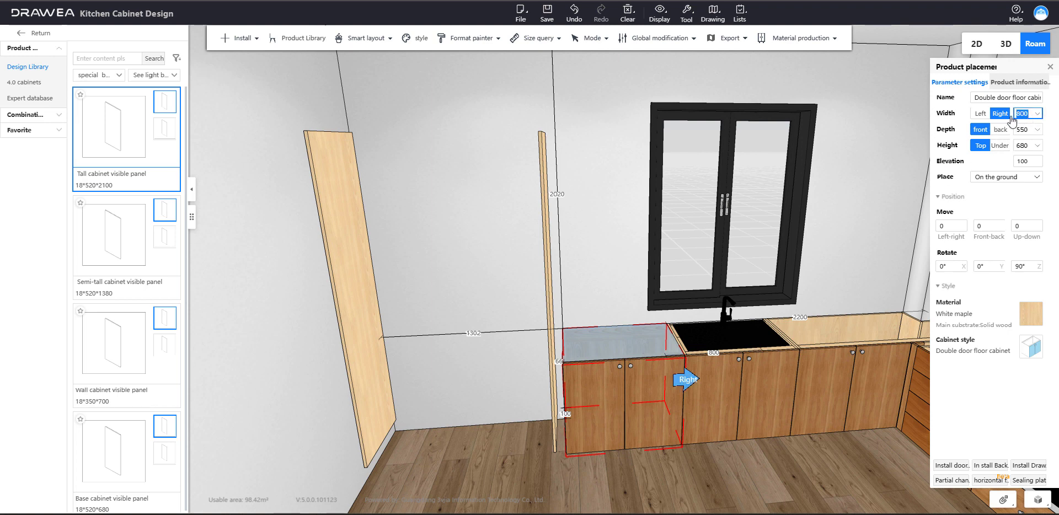
{"action": "key", "text": "Return"}
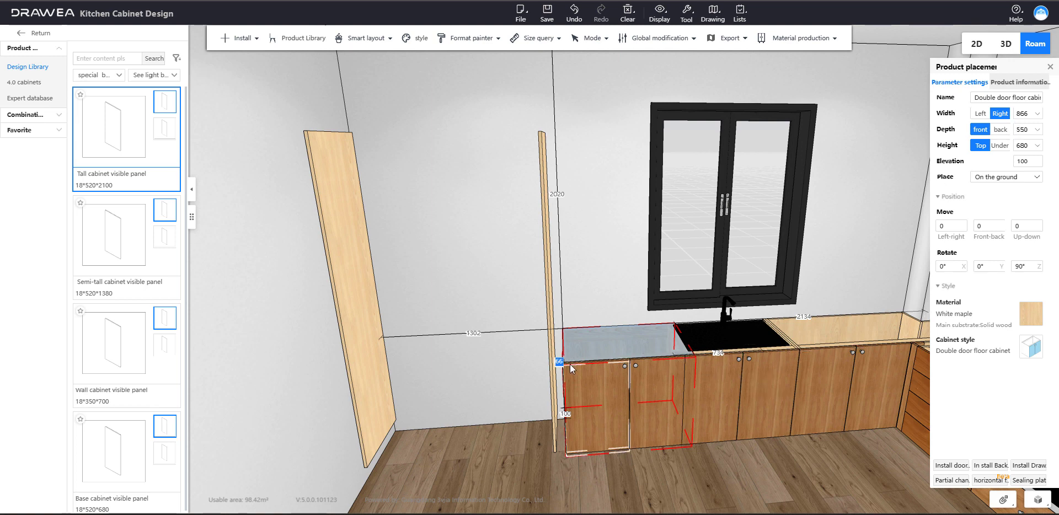
{"action": "type", "text": "0"}
{"action": "key", "text": "Return"}
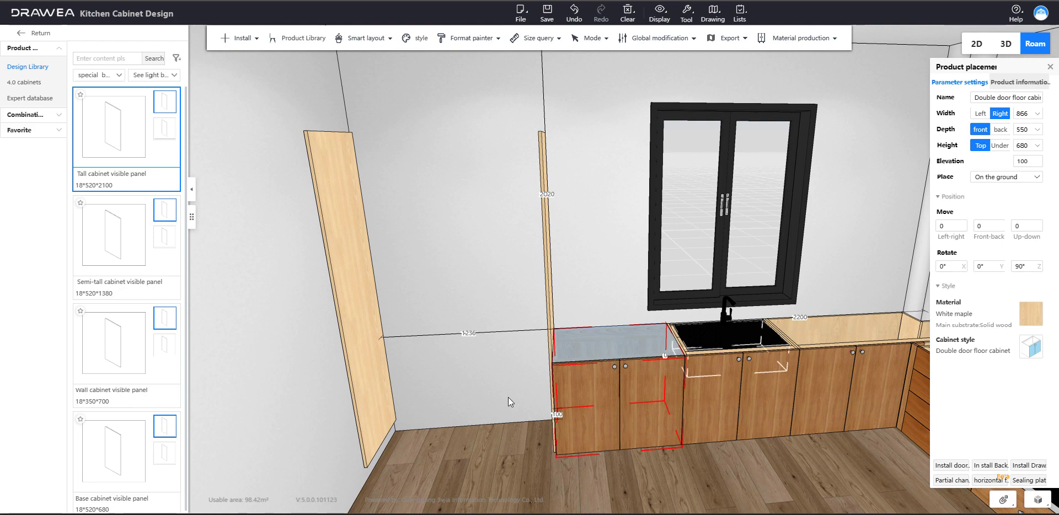
{"action": "left_click", "coordinate": [591, 269]}
Step: Place a Single upturned door hanging cabinet from the flip door wall cabinets between the two tall panels, 1200 wide, 520 deep and 350 high
{"action": "scroll", "coordinate": [515, 247], "scroll_direction": "down", "scroll_amount": 2}
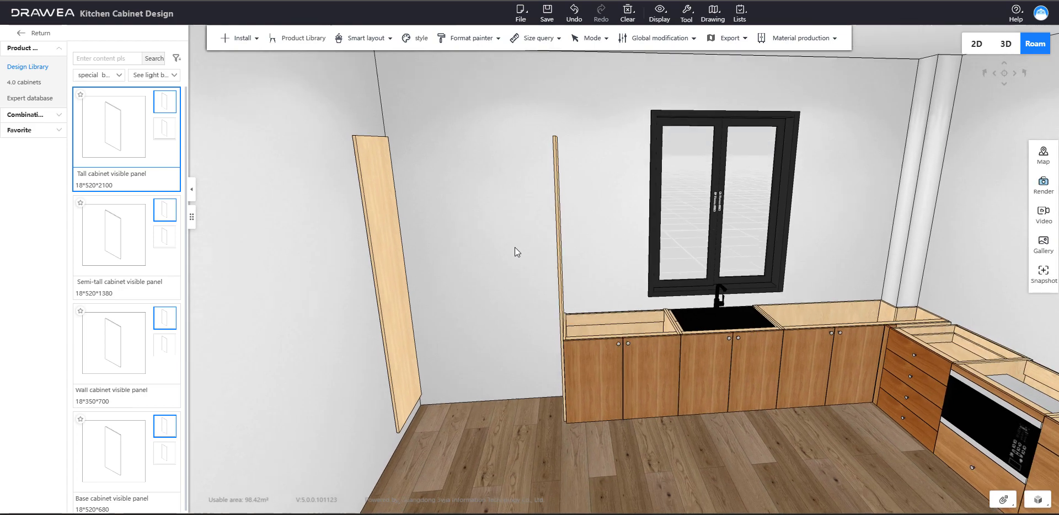
{"action": "scroll", "coordinate": [511, 239], "scroll_direction": "up", "scroll_amount": 2}
{"action": "key", "text": "e"}
{"action": "scroll", "coordinate": [425, 112], "scroll_direction": "down", "scroll_amount": 1}
{"action": "key", "text": "q"}
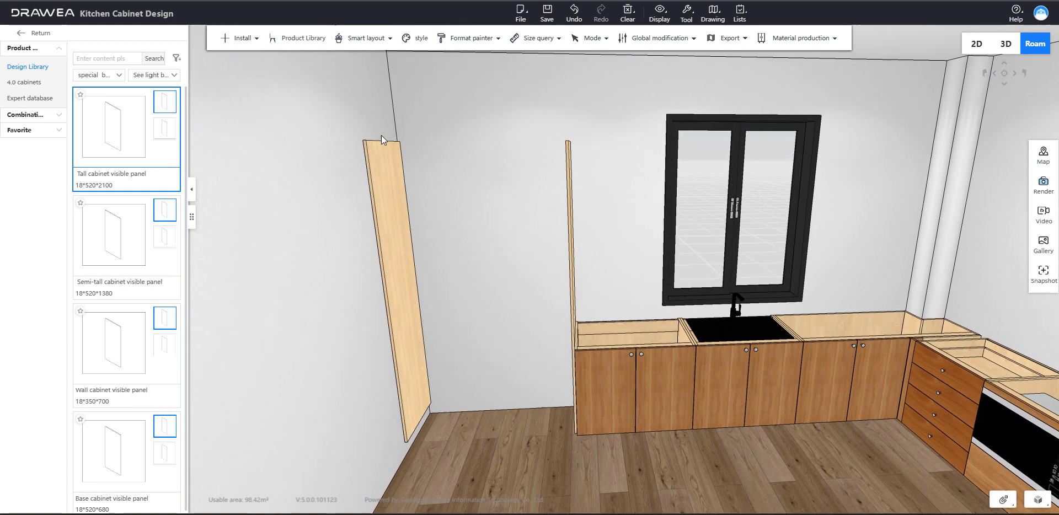
{"action": "left_click", "coordinate": [99, 81]}
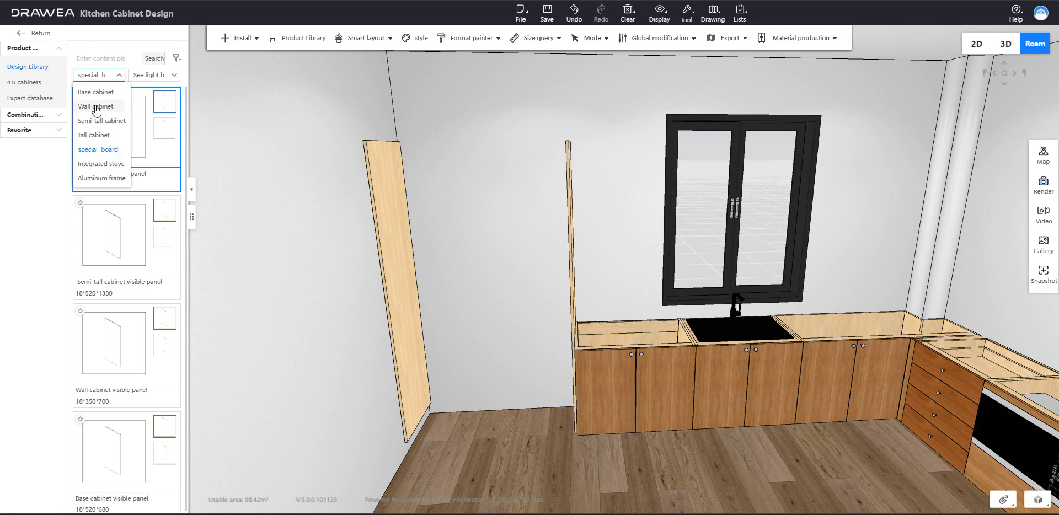
{"action": "left_click", "coordinate": [97, 107]}
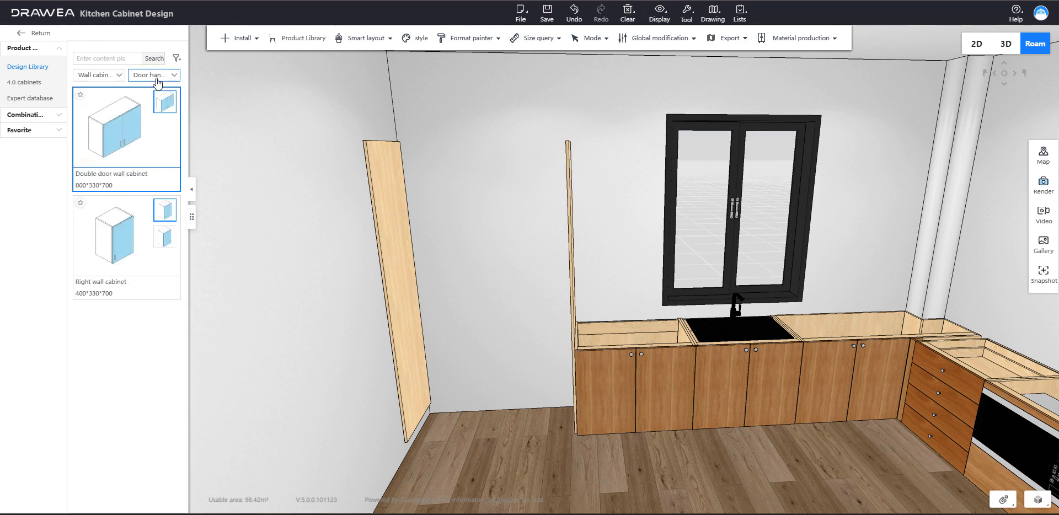
{"action": "left_click", "coordinate": [157, 77]}
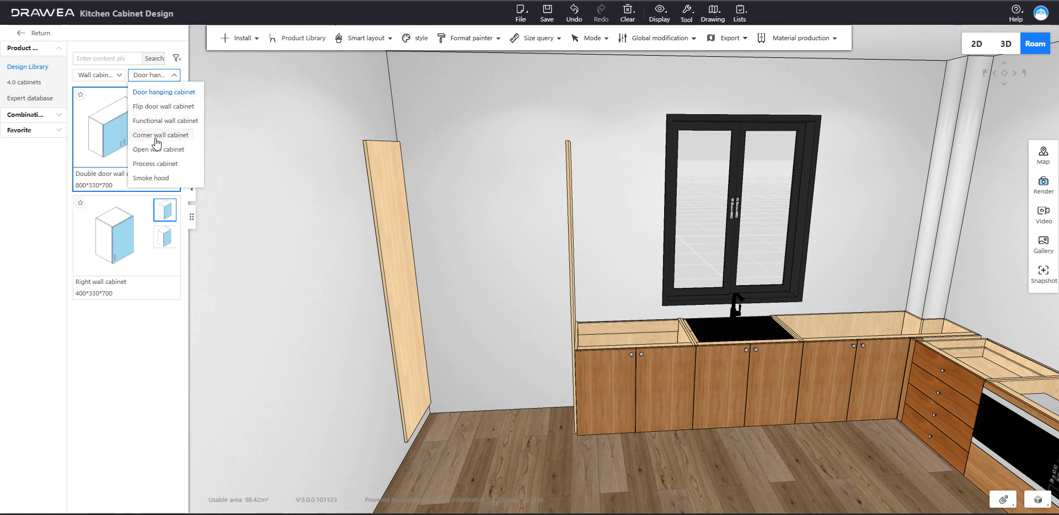
{"action": "left_click", "coordinate": [180, 107]}
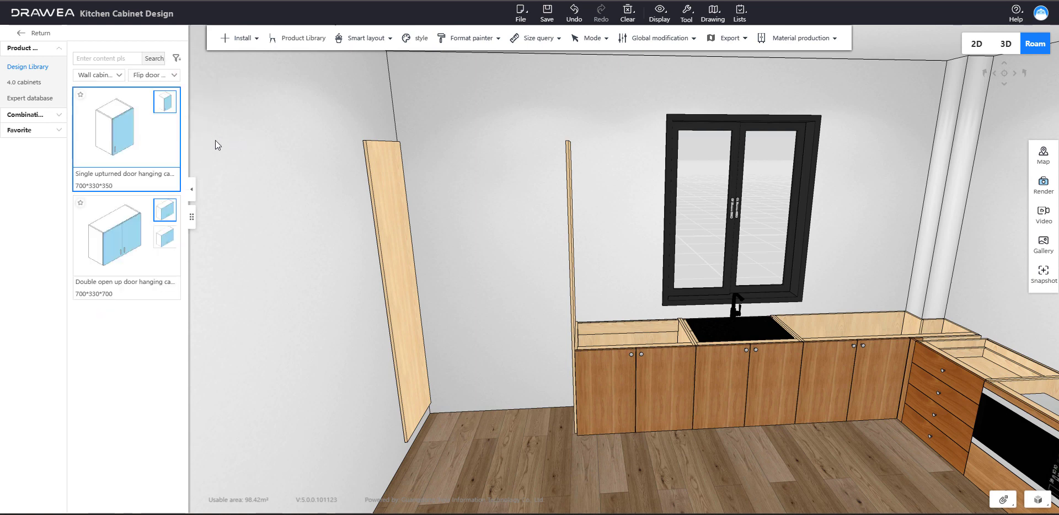
{"action": "left_click", "coordinate": [133, 133]}
{"action": "left_click", "coordinate": [506, 272]}
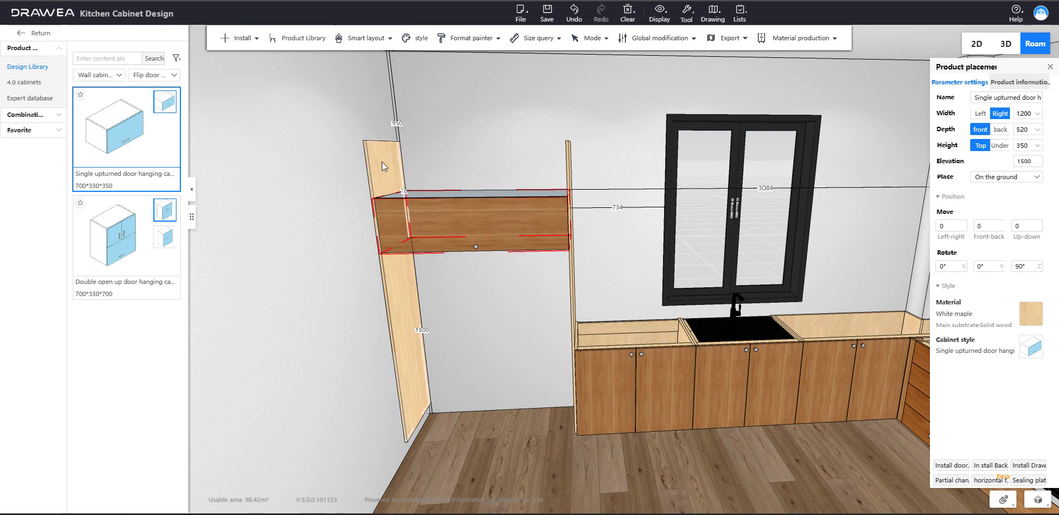
Step: Align the upturned door cabinet with the tops of the tall panels by setting its distance to the ceiling to 600
{"action": "left_click_drag", "start_coordinate": [386, 163], "coordinate": [386, 152]}
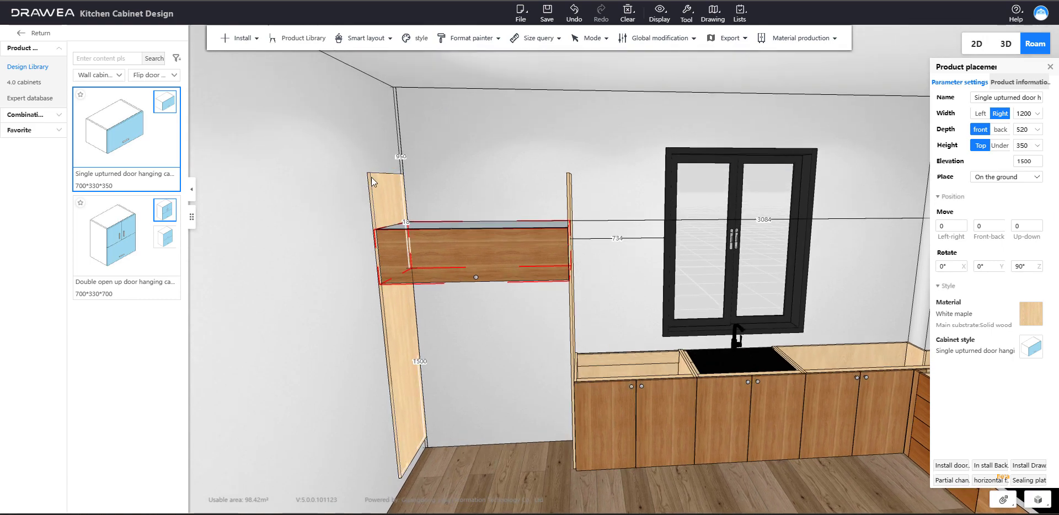
{"action": "left_click", "coordinate": [389, 183]}
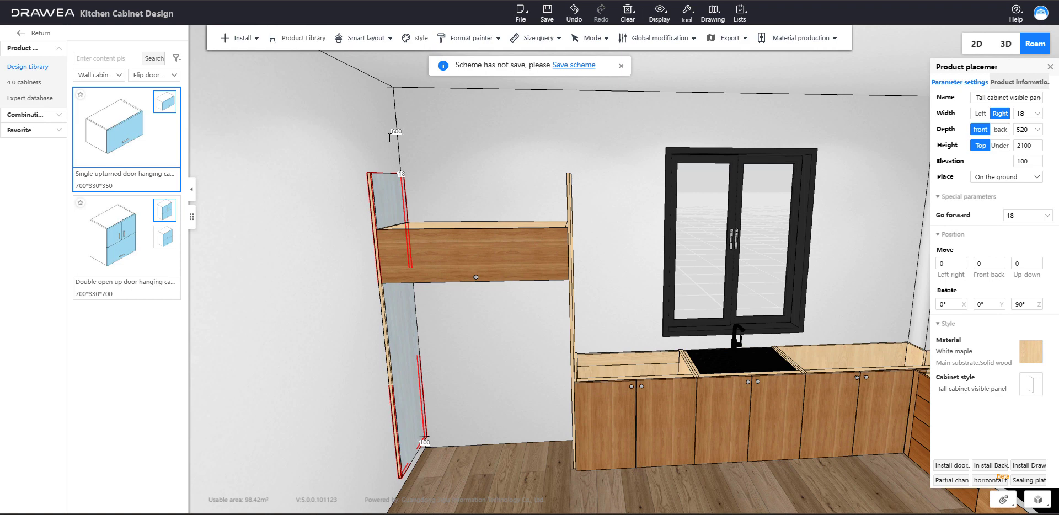
{"action": "left_click", "coordinate": [435, 223]}
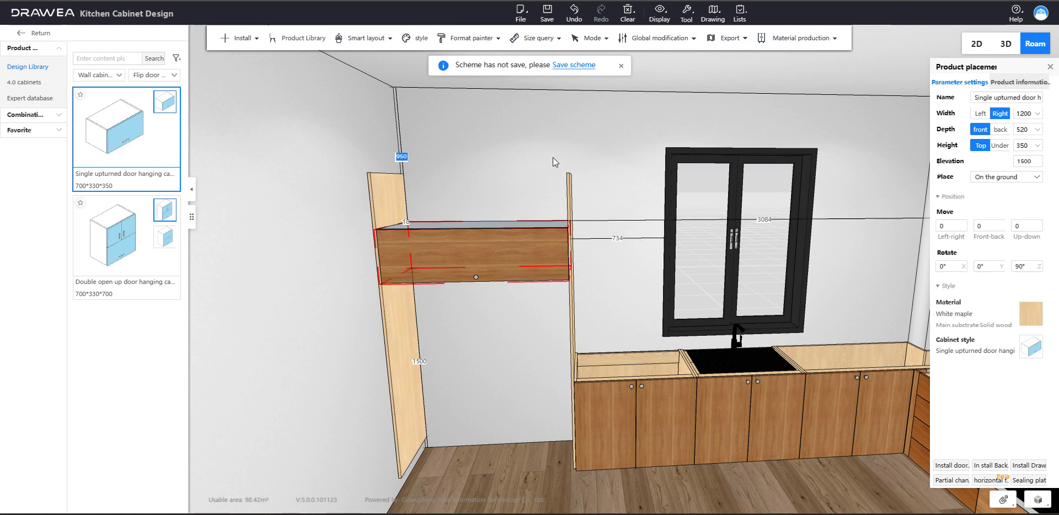
{"action": "type", "text": "600"}
{"action": "key", "text": "Return"}
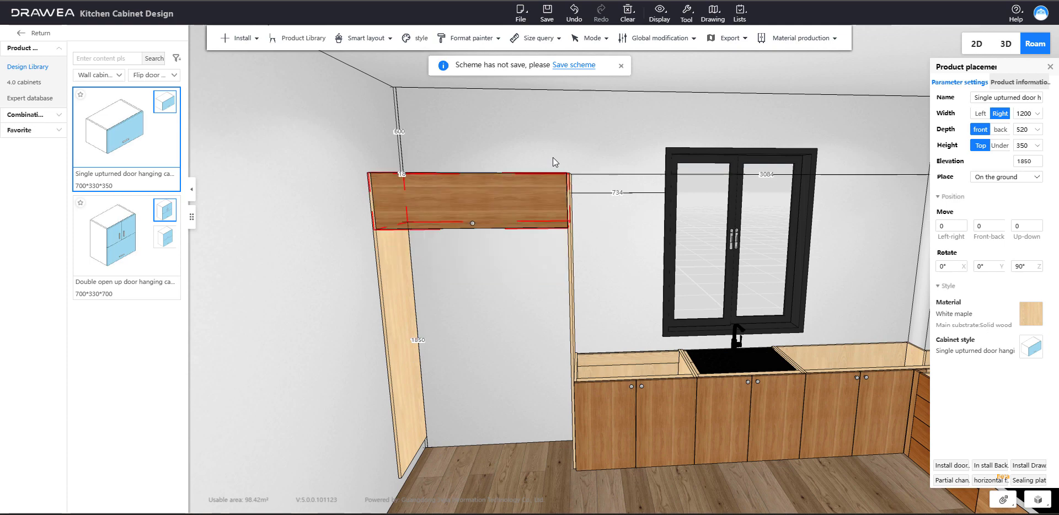
{"action": "left_click", "coordinate": [458, 126]}
Step: Place a Right corner hanging cabinet from the corner wall cabinets around the column in the room's corner
{"action": "scroll", "coordinate": [508, 150], "scroll_direction": "down", "scroll_amount": 3}
{"action": "left_click_drag", "start_coordinate": [485, 140], "coordinate": [531, 157]}
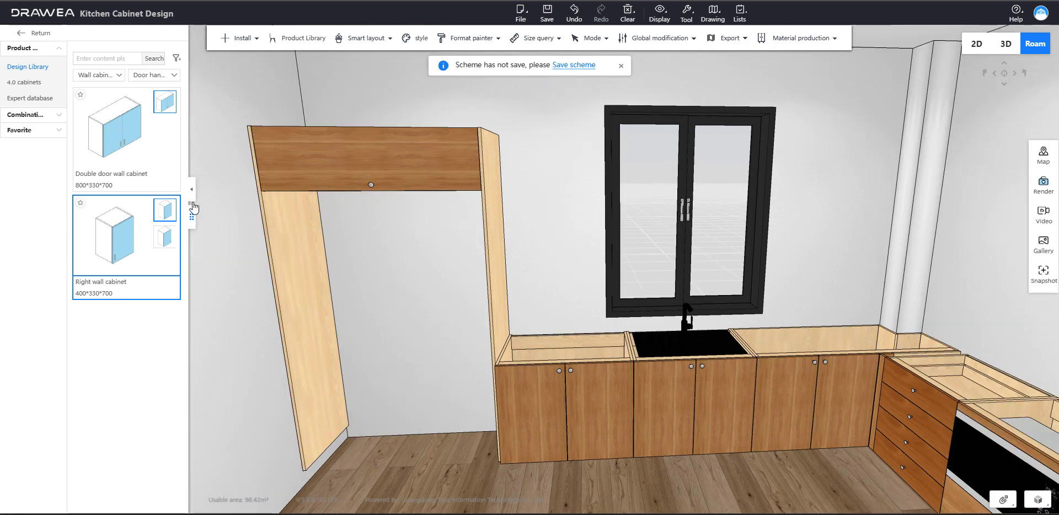
{"action": "left_click", "coordinate": [154, 75]}
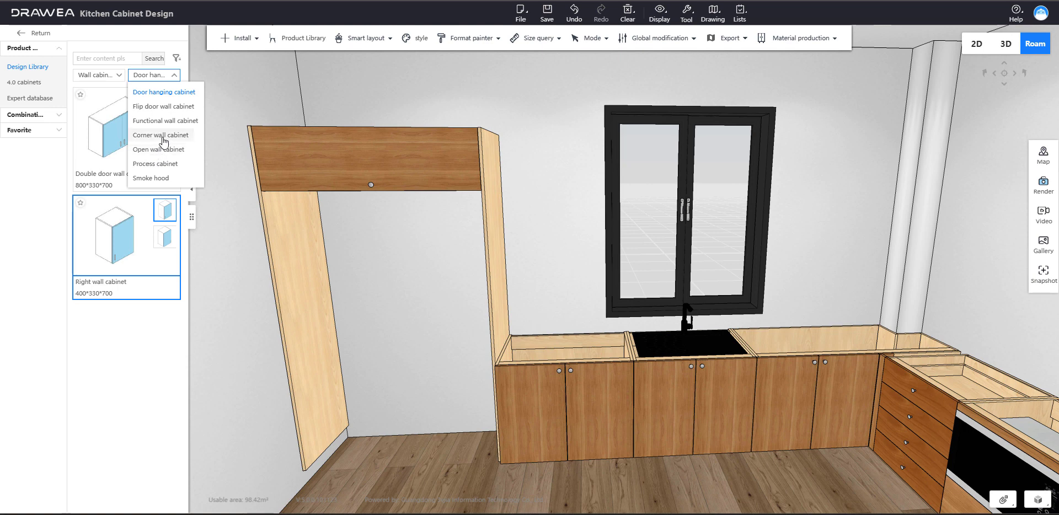
{"action": "left_click", "coordinate": [161, 135]}
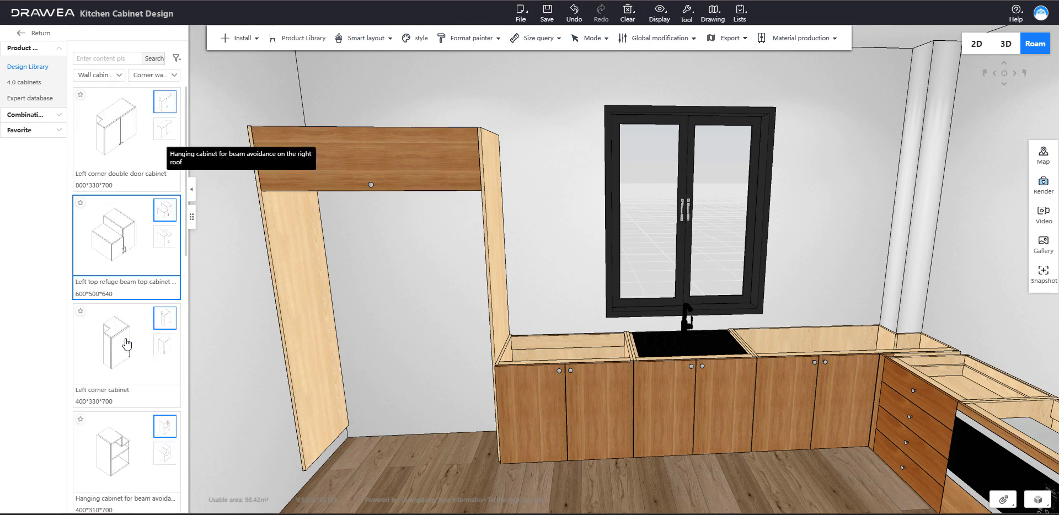
{"action": "left_click", "coordinate": [165, 345]}
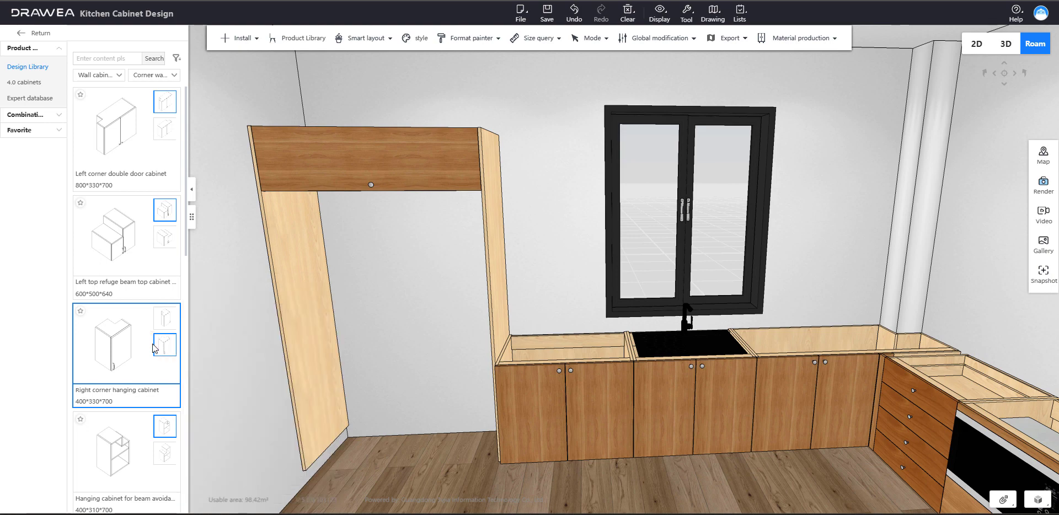
{"action": "left_click", "coordinate": [149, 366]}
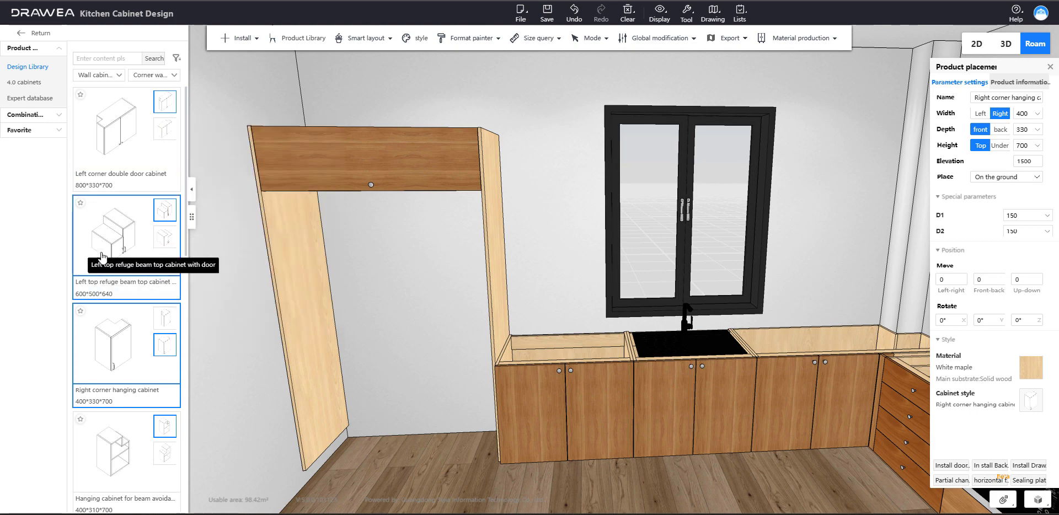
{"action": "scroll", "coordinate": [83, 287], "scroll_direction": "down", "scroll_amount": 5}
{"action": "scroll", "coordinate": [145, 405], "scroll_direction": "up", "scroll_amount": 3}
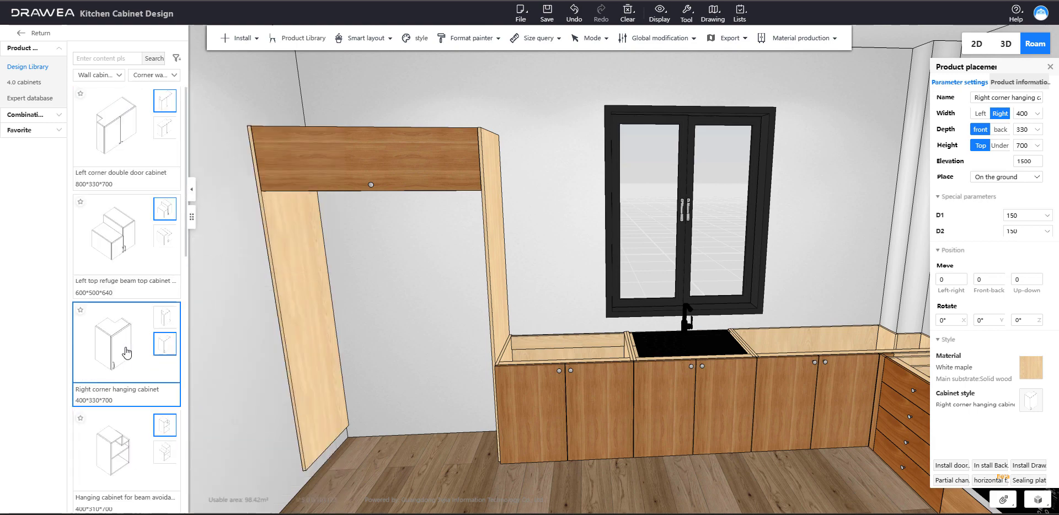
{"action": "mouse_move", "coordinate": [176, 354]}
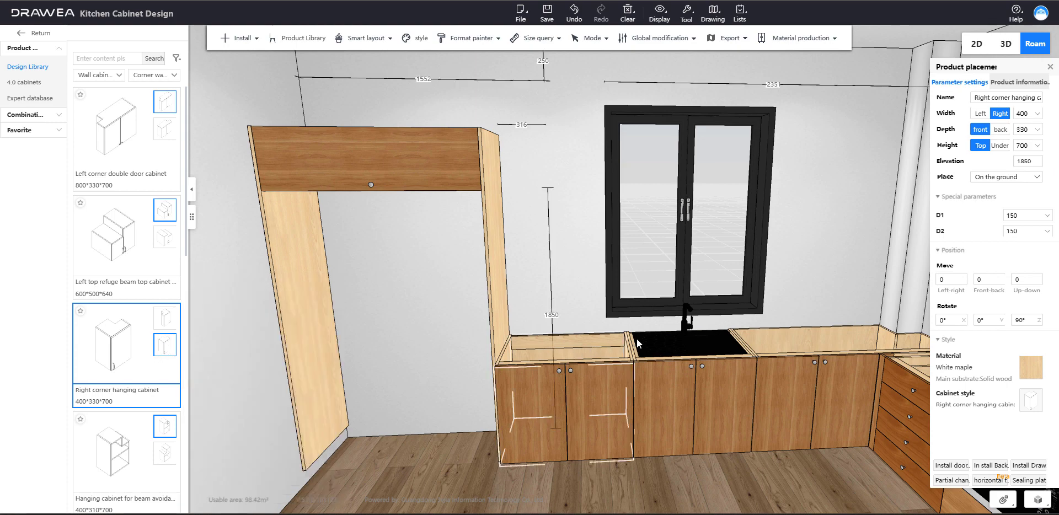
{"action": "left_click_drag", "start_coordinate": [540, 188], "coordinate": [634, 263]}
{"action": "left_click_drag", "start_coordinate": [720, 204], "coordinate": [709, 269]}
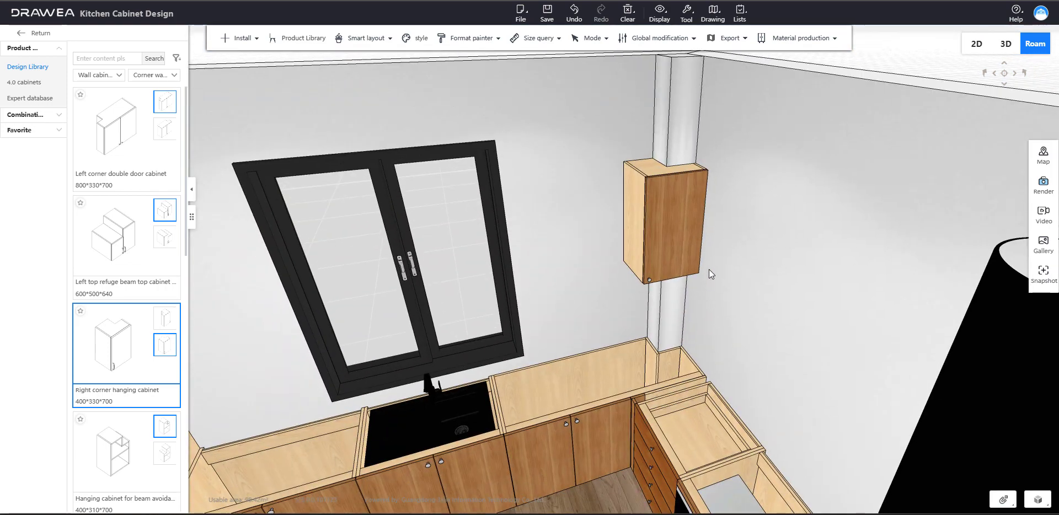
Step: Open the corner hanging cabinet's door and set its rear notch dimensions D1 and D2 to 200 each
{"action": "left_click", "coordinate": [644, 213]}
{"action": "left_click", "coordinate": [657, 212]}
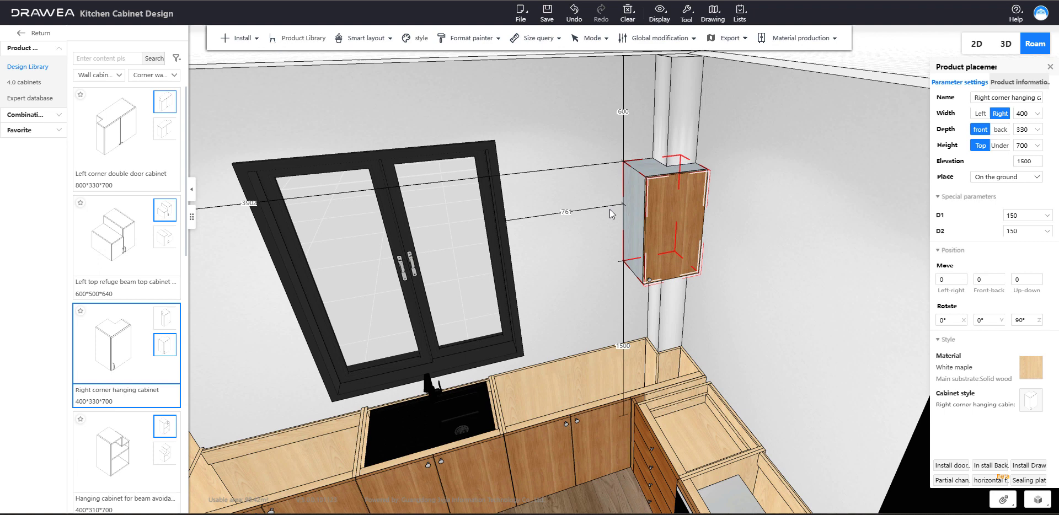
{"action": "left_click", "coordinate": [534, 196]}
{"action": "left_click", "coordinate": [650, 167]}
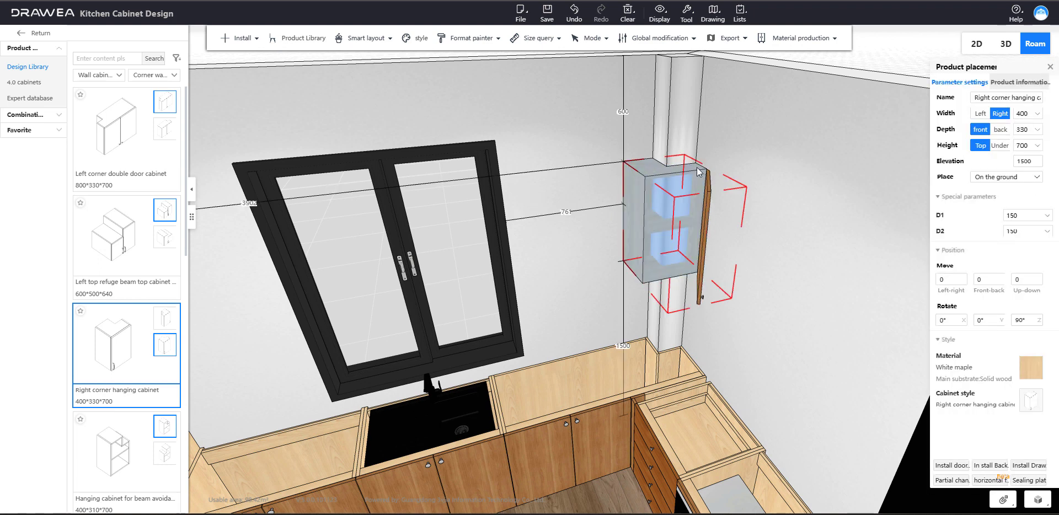
{"action": "left_click", "coordinate": [1024, 218]}
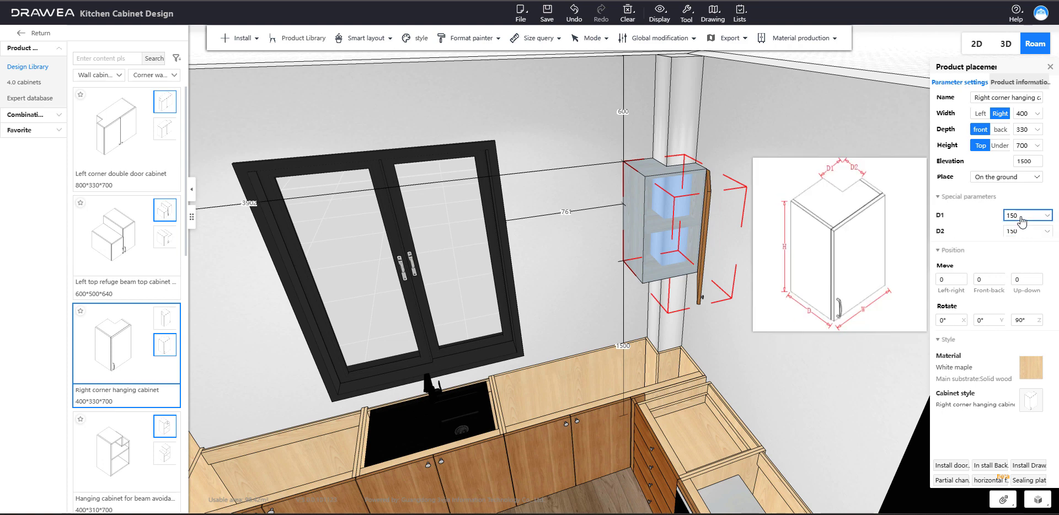
{"action": "left_click_drag", "start_coordinate": [1021, 217], "coordinate": [1004, 237]}
{"action": "key", "text": "Return"}
{"action": "type", "text": "2"}
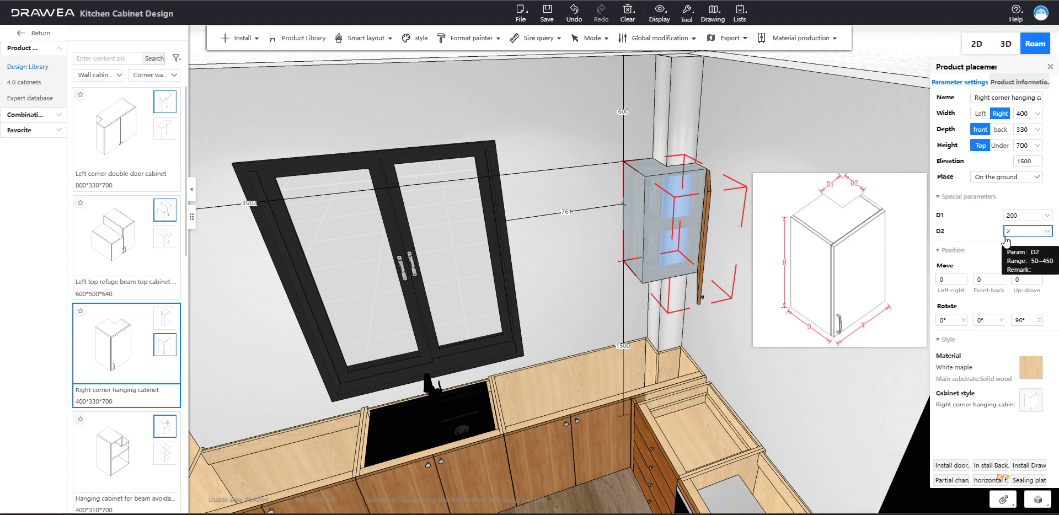
{"action": "type", "text": "00"}
{"action": "left_click", "coordinate": [764, 107]}
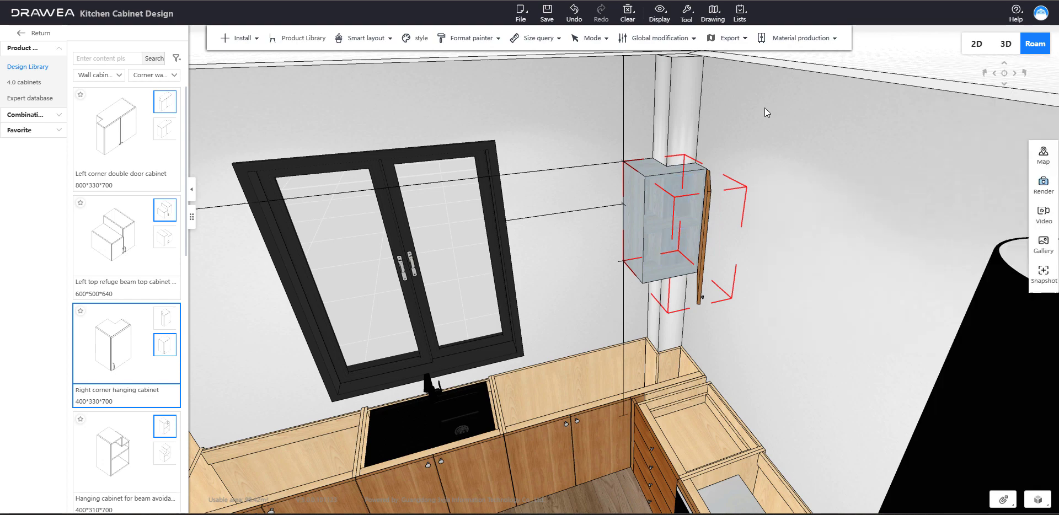
Step: Close the door of the corner hanging cabinet at the column
{"action": "left_click", "coordinate": [708, 210]}
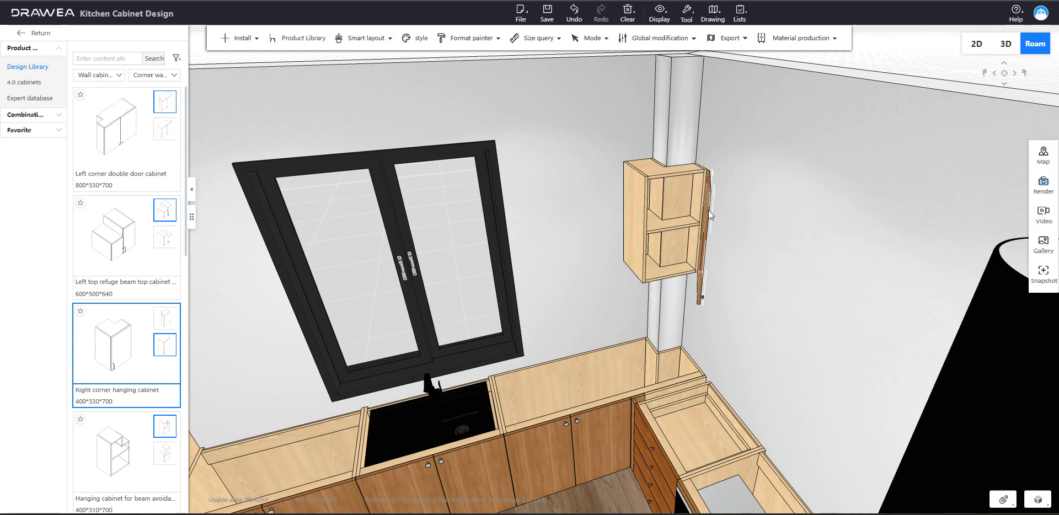
{"action": "left_click", "coordinate": [761, 207]}
{"action": "scroll", "coordinate": [755, 194], "scroll_direction": "down", "scroll_amount": 4}
{"action": "left_click_drag", "start_coordinate": [754, 190], "coordinate": [743, 203]}
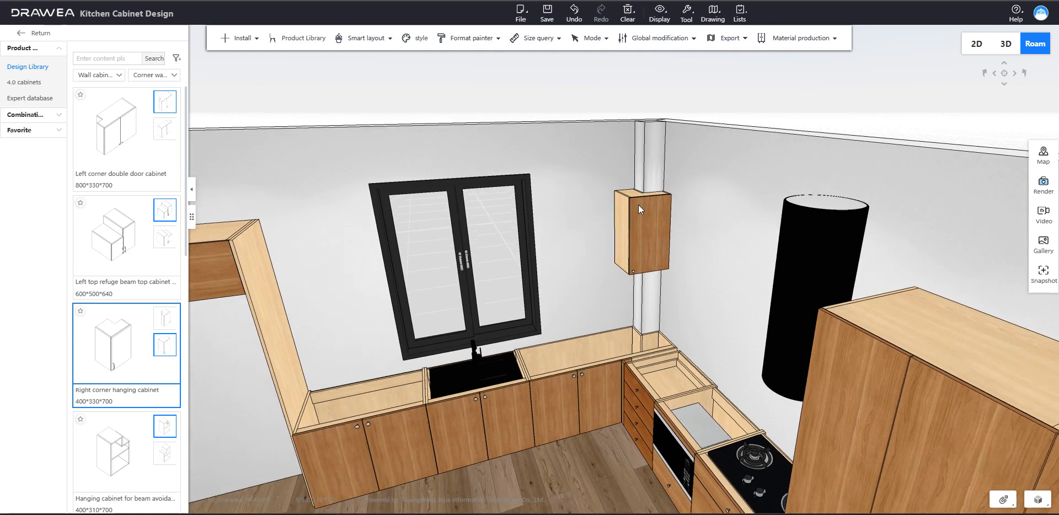
{"action": "right_click_drag", "start_coordinate": [637, 204], "coordinate": [739, 224]}
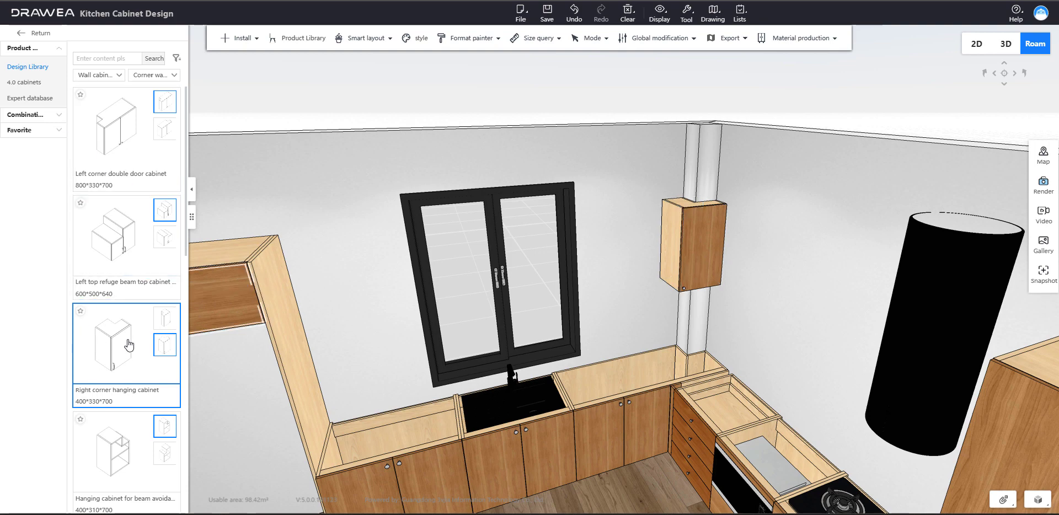
Step: Replace the Right corner hanging cabinet with a Right turn right door pendant cabinet on the window wall
{"action": "scroll", "coordinate": [126, 331], "scroll_direction": "down", "scroll_amount": 7}
{"action": "scroll", "coordinate": [126, 340], "scroll_direction": "down", "scroll_amount": 2}
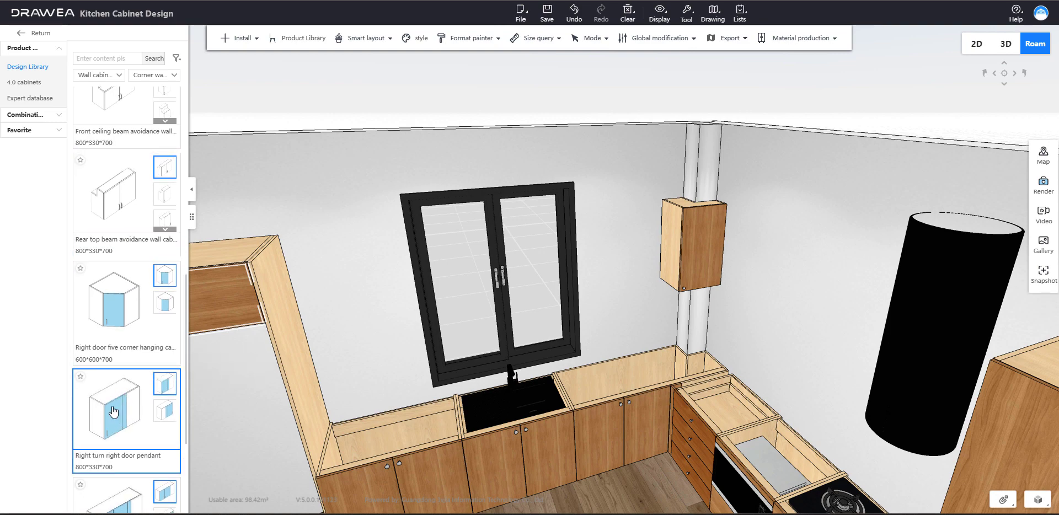
{"action": "scroll", "coordinate": [113, 411], "scroll_direction": "down", "scroll_amount": 3}
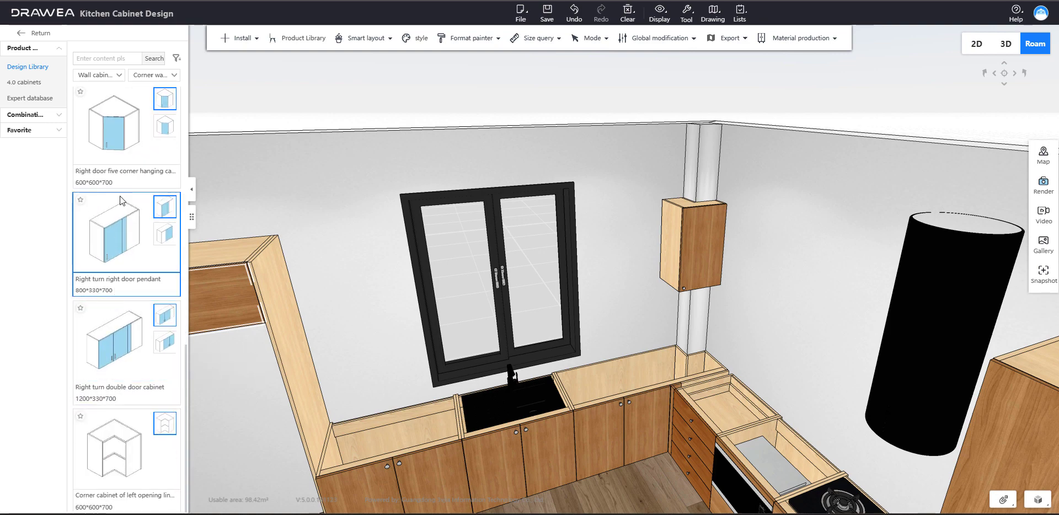
{"action": "scroll", "coordinate": [120, 196], "scroll_direction": "up", "scroll_amount": 2}
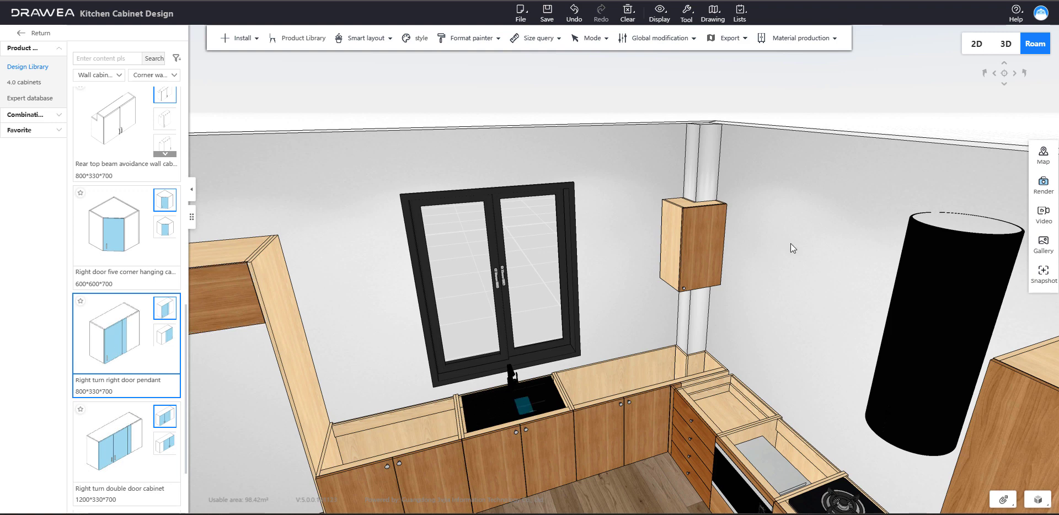
{"action": "left_click", "coordinate": [657, 227]}
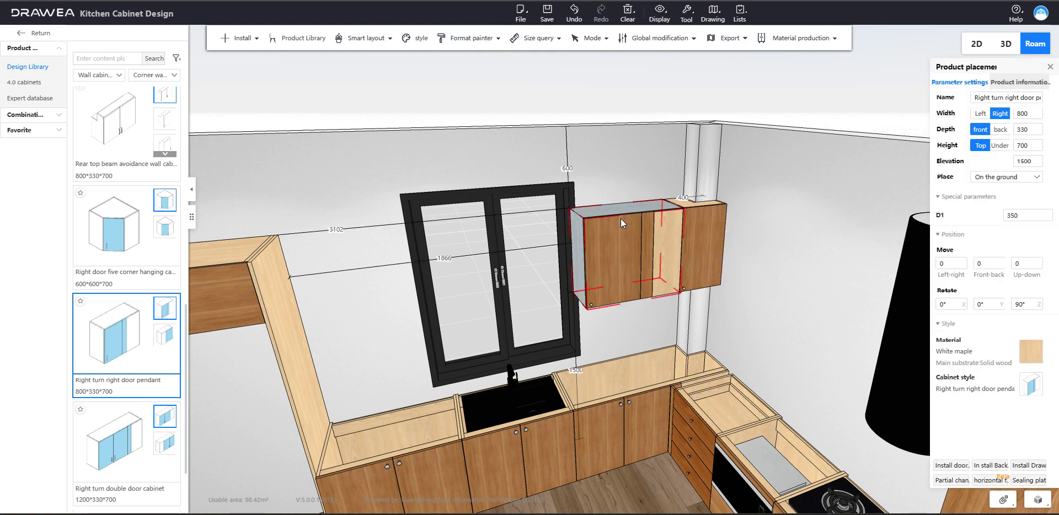
{"action": "left_click_drag", "start_coordinate": [620, 219], "coordinate": [681, 200]}
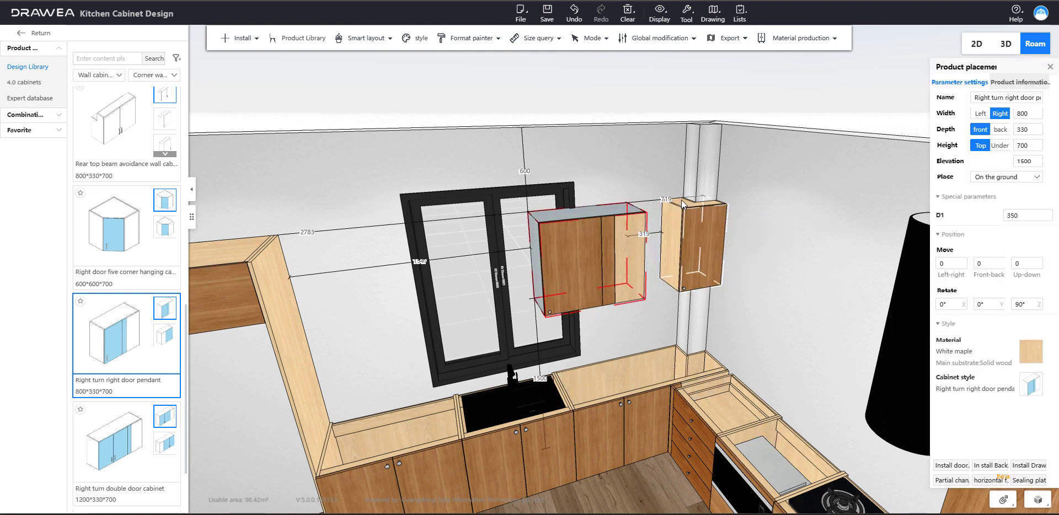
{"action": "left_click", "coordinate": [681, 199]}
{"action": "key", "text": "Delete"}
{"action": "left_click", "coordinate": [582, 210]}
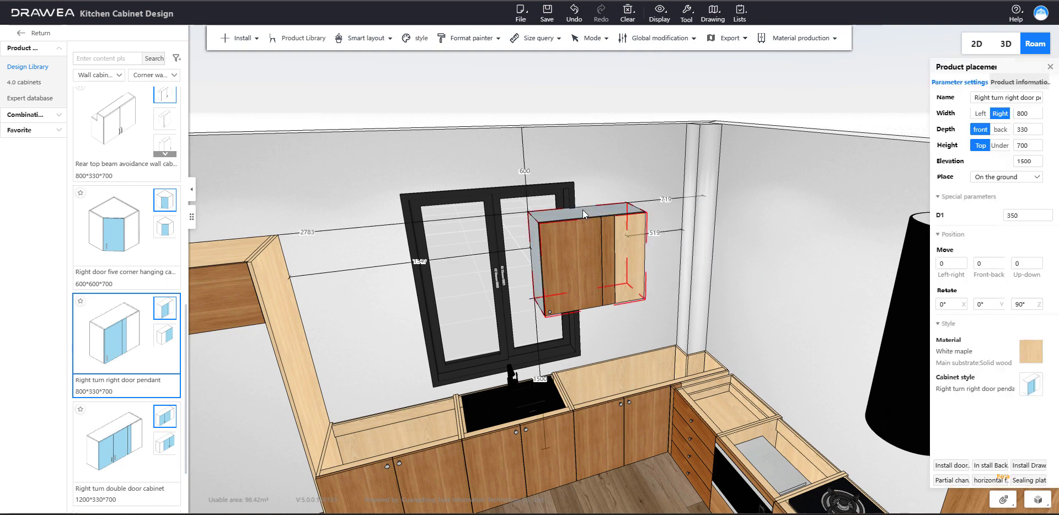
Step: Try to chamfer the pendant cabinet's rear corner on the window side 200 wide and 200 deep, and undo it
{"action": "right_click", "coordinate": [627, 209]}
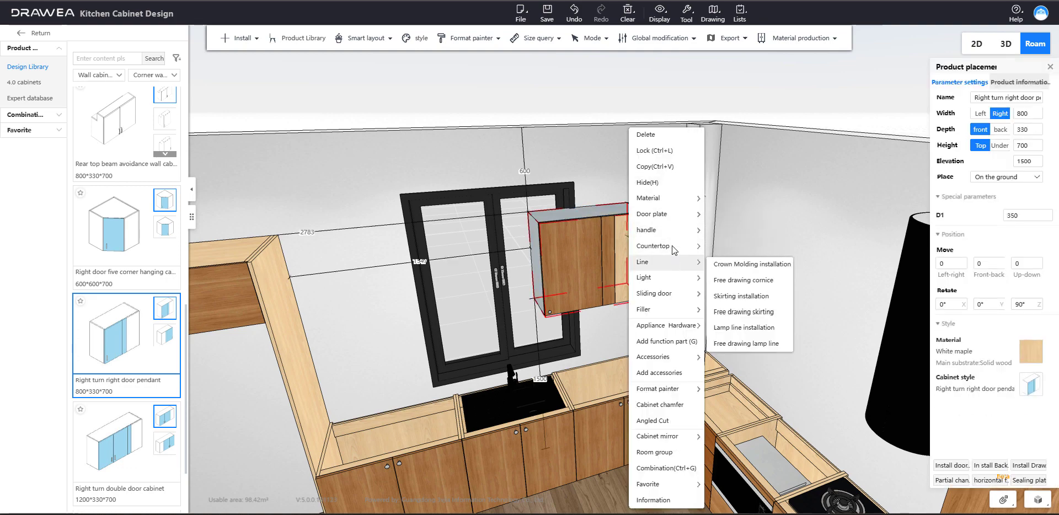
{"action": "left_click", "coordinate": [673, 410]}
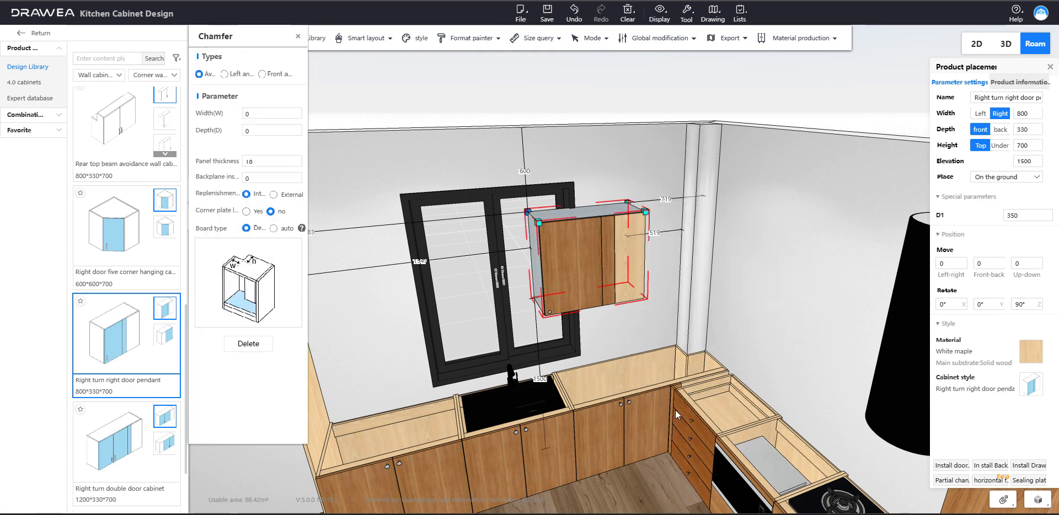
{"action": "left_click", "coordinate": [251, 114]}
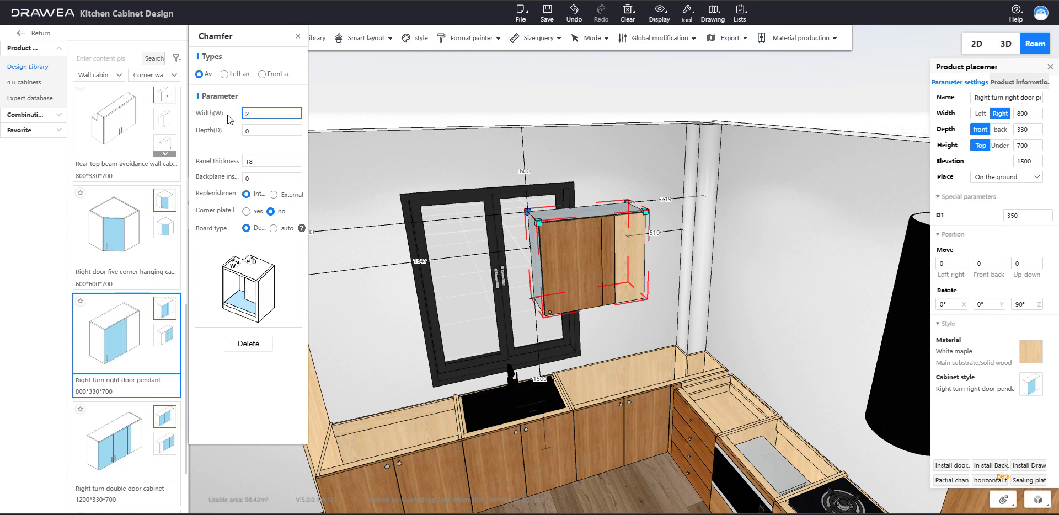
{"action": "key", "text": "Return"}
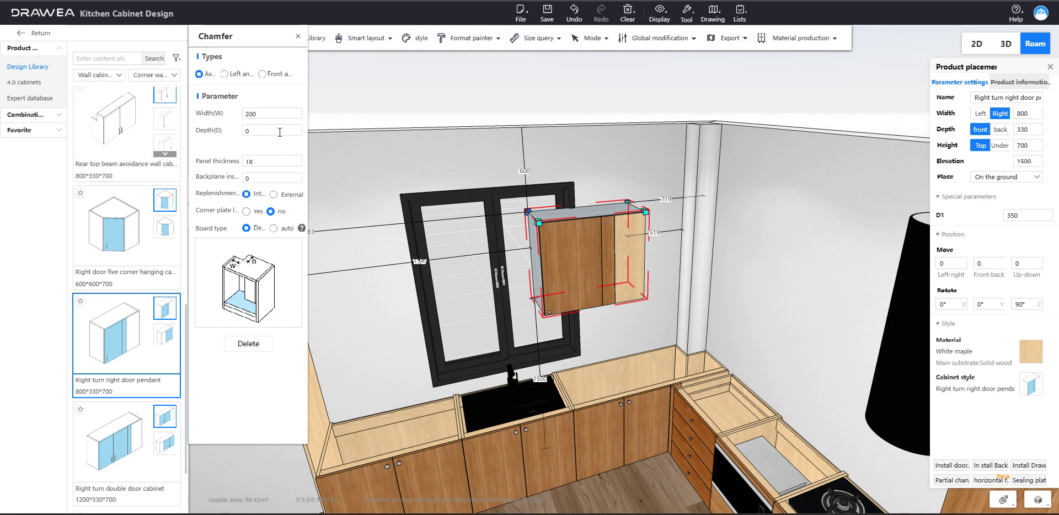
{"action": "left_click", "coordinate": [258, 131]}
{"action": "type", "text": "200"}
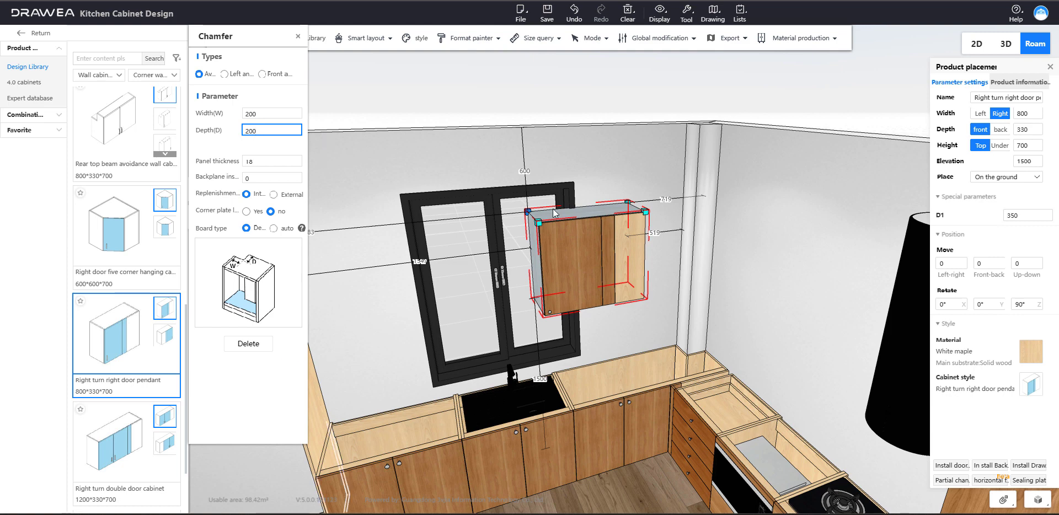
{"action": "left_click", "coordinate": [627, 200]}
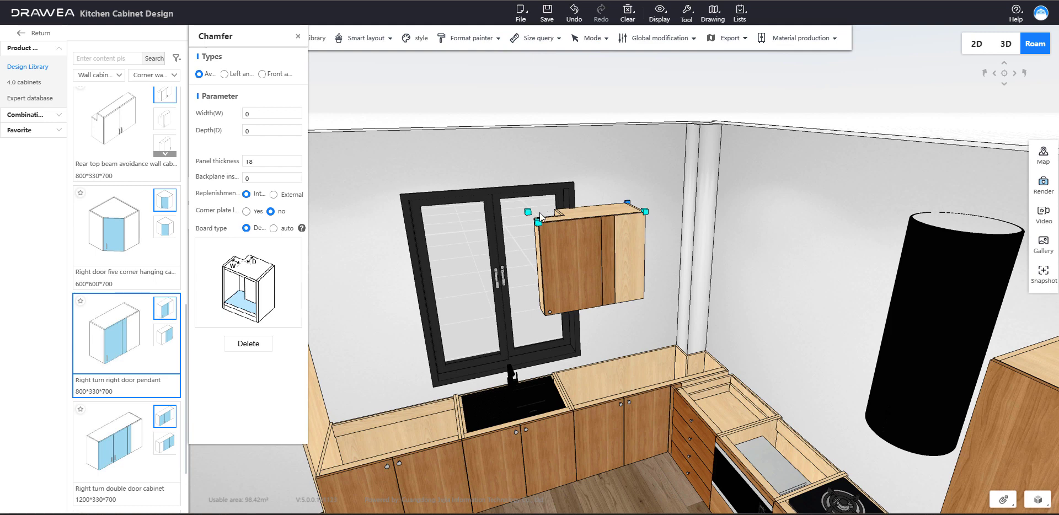
{"action": "key", "text": "ctrl+z"}
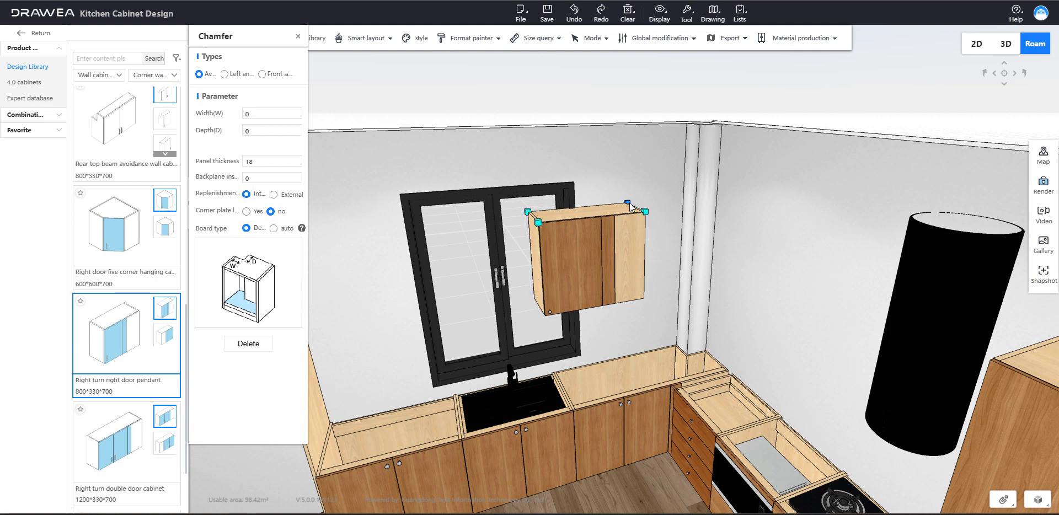
Step: Chamfer the pendant cabinet's rear corner on the column side 200 wide and 200 deep
{"action": "left_click", "coordinate": [205, 116]}
{"action": "type", "text": "200"}
{"action": "key", "text": "Return"}
{"action": "left_click", "coordinate": [223, 130]}
{"action": "type", "text": "200"}
{"action": "key", "text": "Return"}
{"action": "left_click", "coordinate": [299, 37]}
Step: Fit the notched pendant cabinet around the column by setting its gap on the column side to 0
{"action": "left_click", "coordinate": [571, 210]}
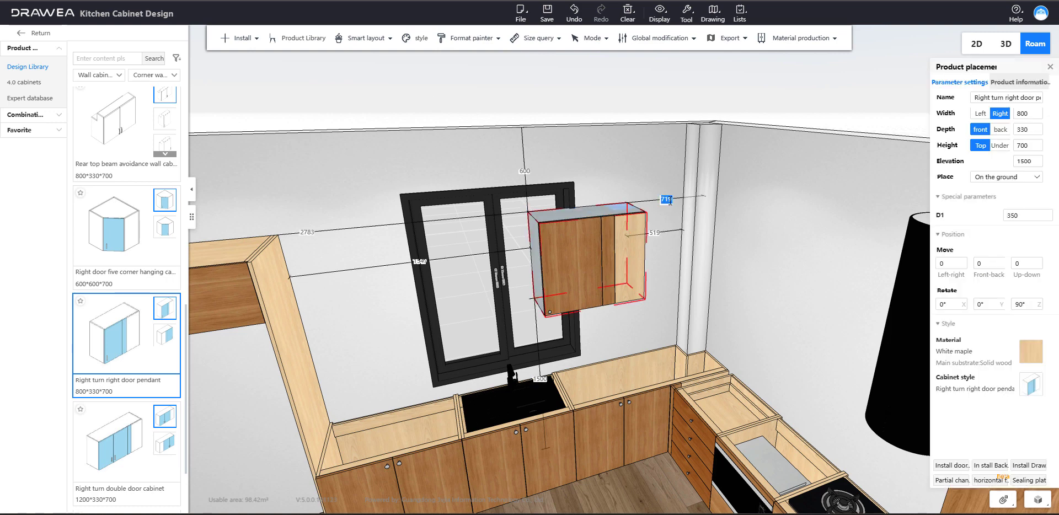
{"action": "left_click", "coordinate": [655, 234]}
{"action": "type", "text": "0"}
{"action": "key", "text": "Return"}
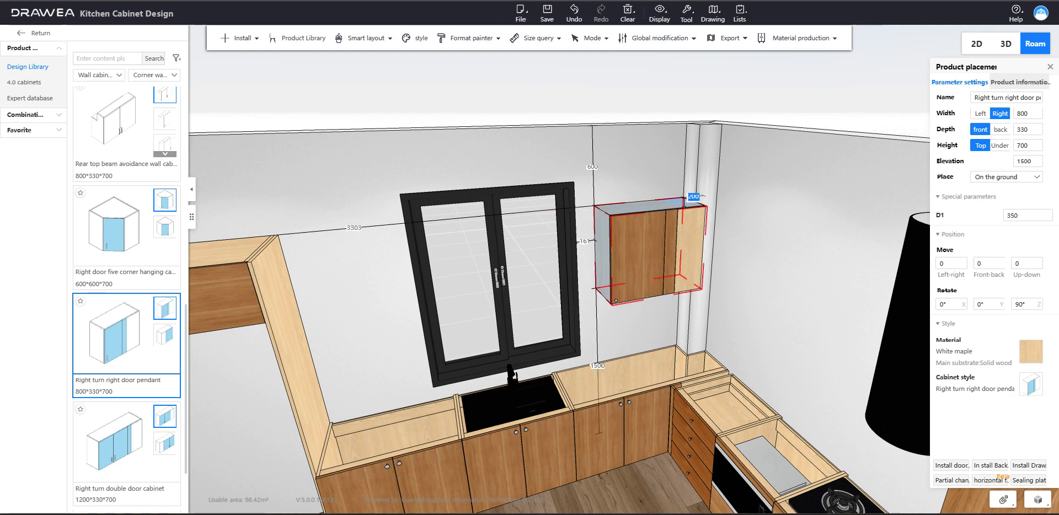
{"action": "left_click", "coordinate": [740, 165]}
Step: Place a 50 x 330 x 700 Wall cabinet filler from the special board fillers against the corner pendant cabinet's blind front panel
{"action": "scroll", "coordinate": [753, 210], "scroll_direction": "up", "scroll_amount": 3}
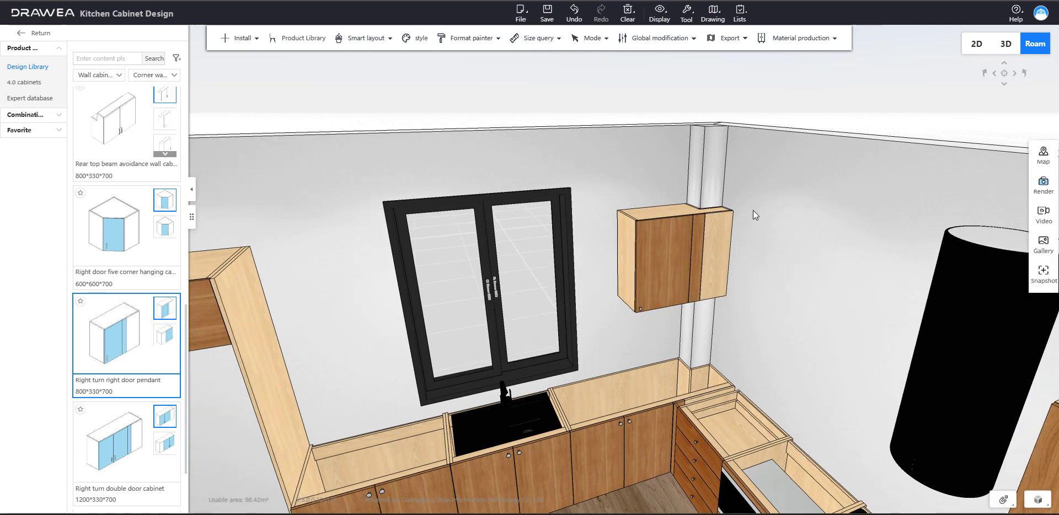
{"action": "left_click_drag", "start_coordinate": [753, 210], "coordinate": [773, 220]}
{"action": "scroll", "coordinate": [772, 220], "scroll_direction": "up", "scroll_amount": 2}
{"action": "scroll", "coordinate": [775, 220], "scroll_direction": "down", "scroll_amount": 3}
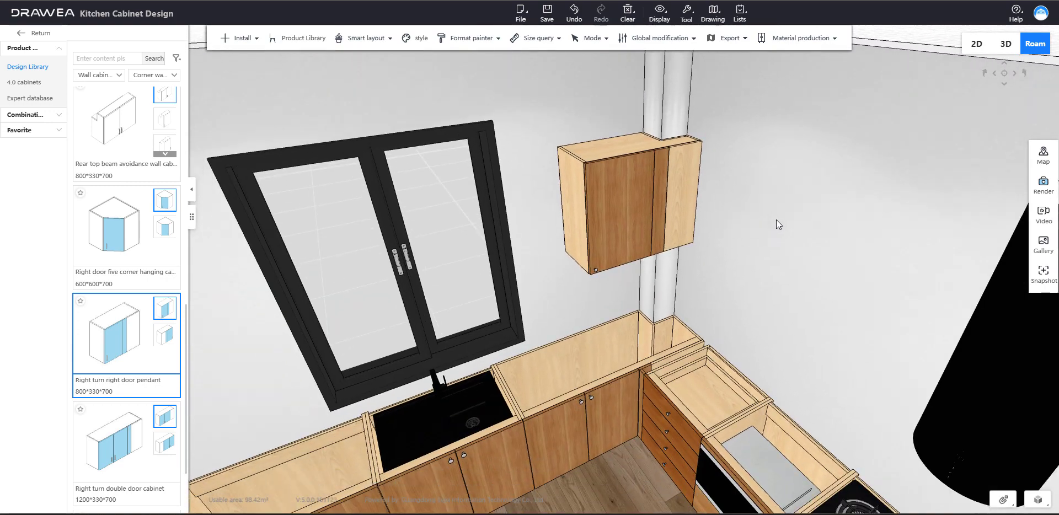
{"action": "left_click", "coordinate": [98, 75]}
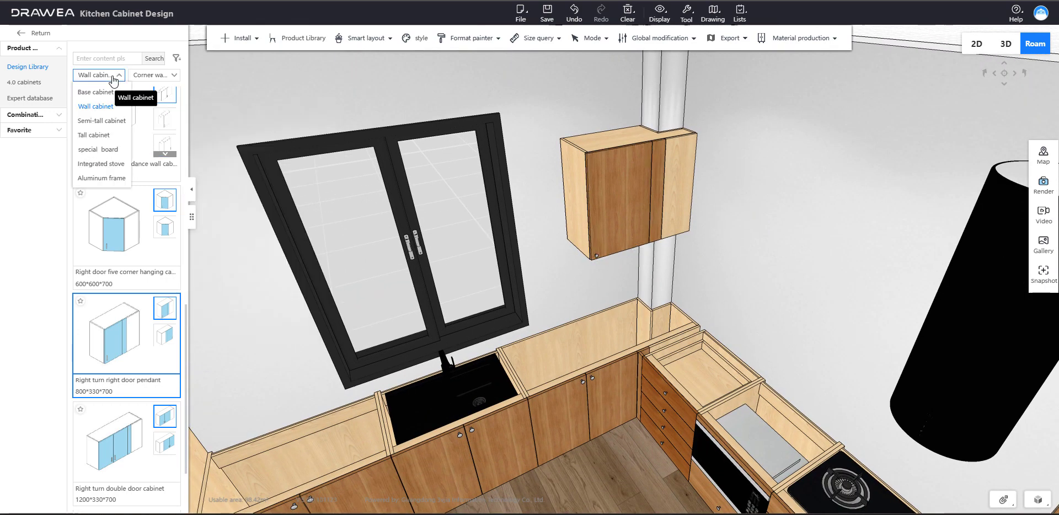
{"action": "left_click", "coordinate": [102, 149]}
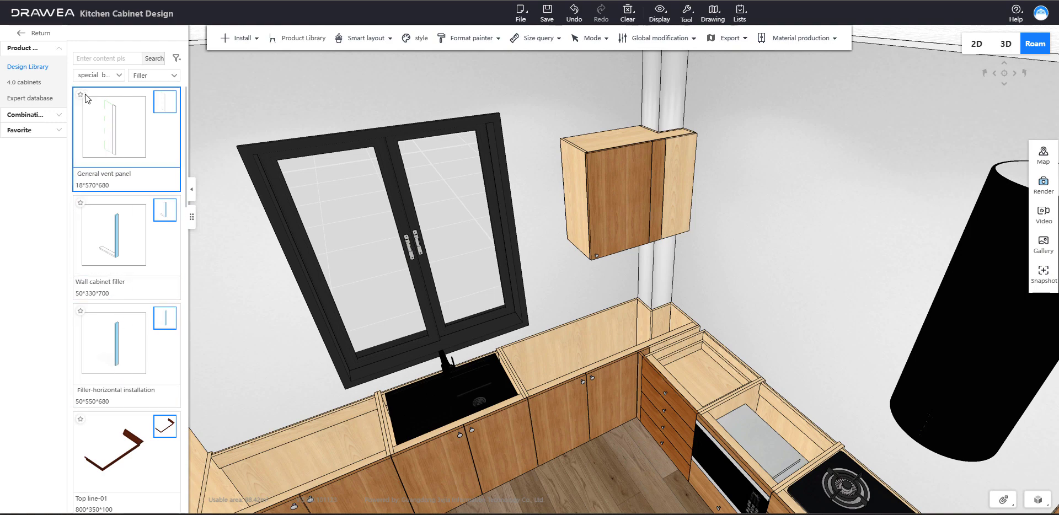
{"action": "left_click", "coordinate": [119, 356]}
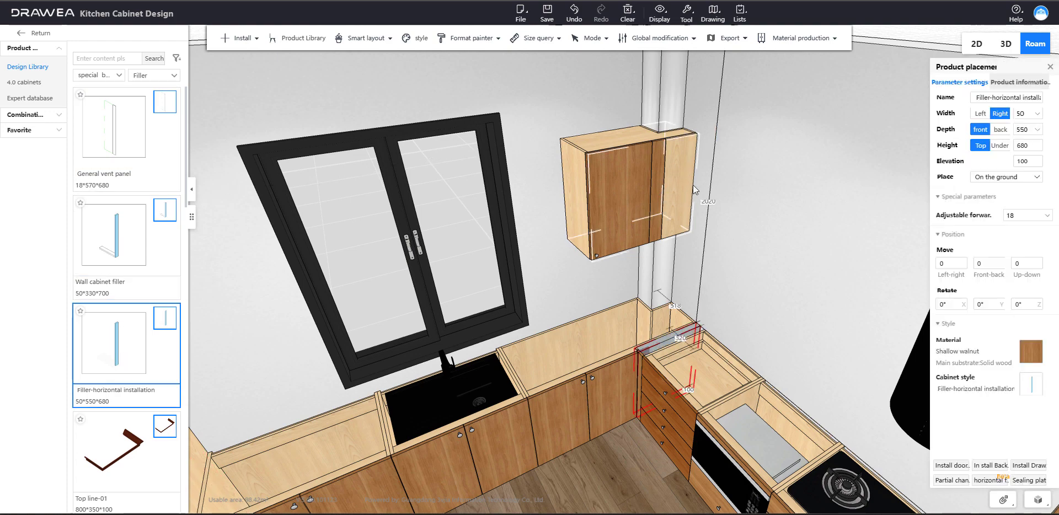
{"action": "right_click", "coordinate": [761, 217]}
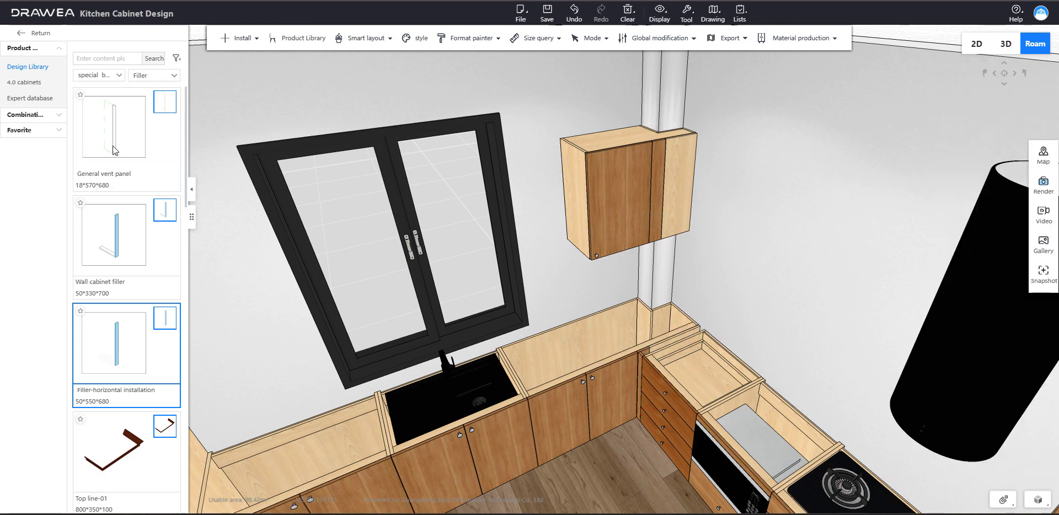
{"action": "scroll", "coordinate": [138, 194], "scroll_direction": "down", "scroll_amount": 2}
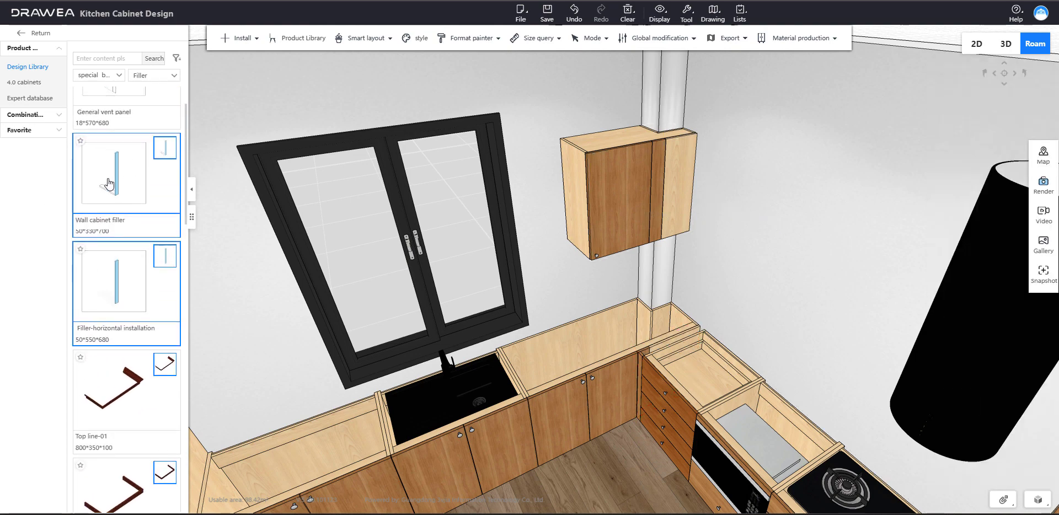
{"action": "left_click", "coordinate": [113, 184]}
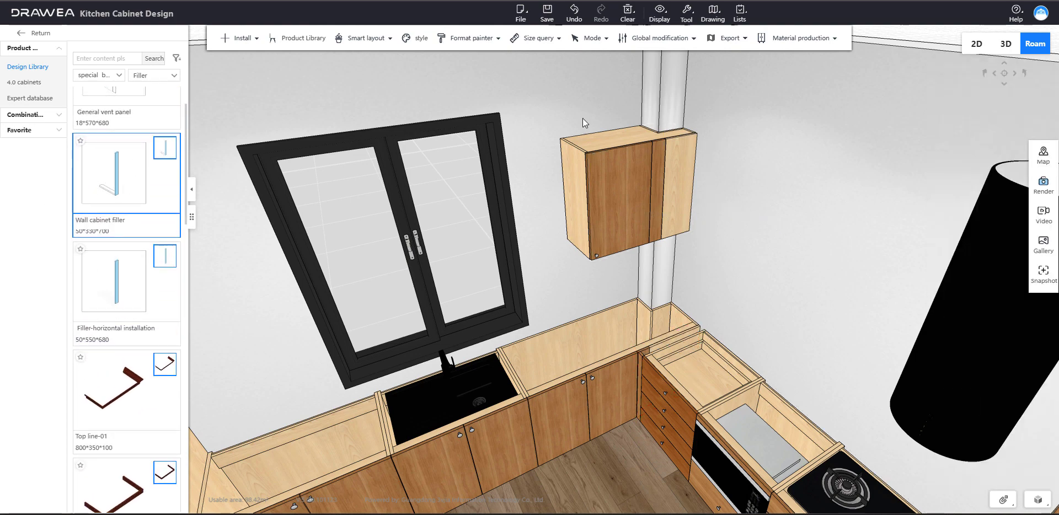
{"action": "left_click", "coordinate": [700, 194]}
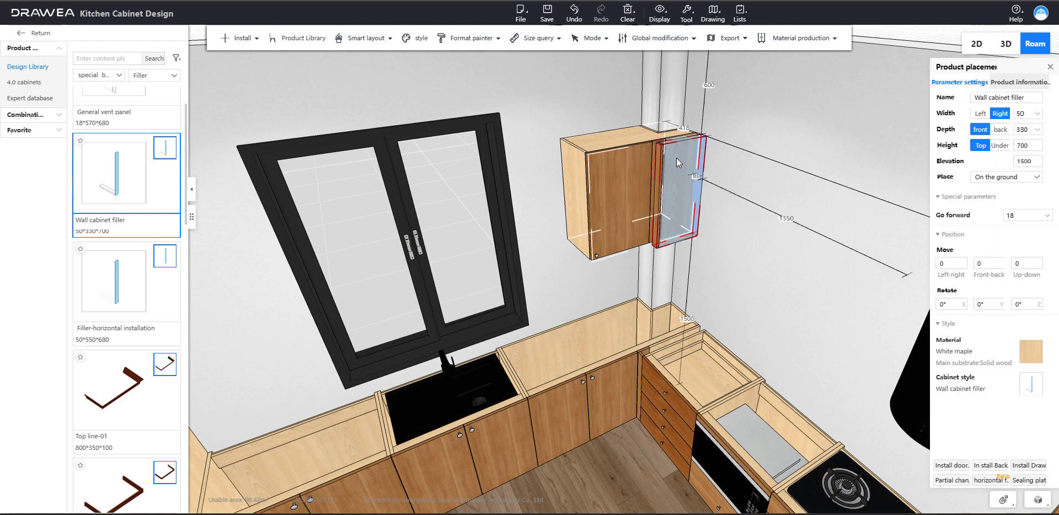
{"action": "left_click", "coordinate": [766, 113]}
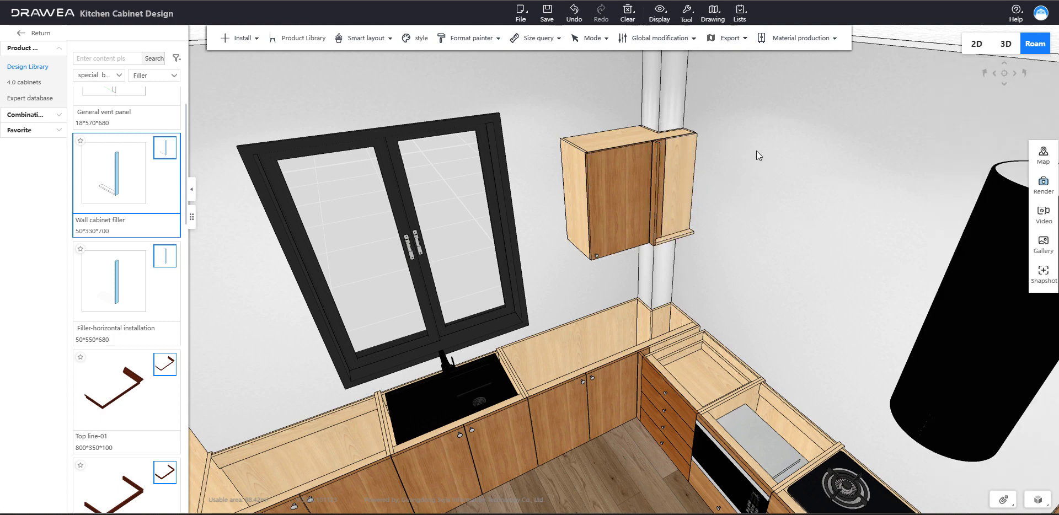
Step: Place an 800 mm wide Double door wall cabinet on the stove wall beside the corner pendant cabinet
{"action": "left_click_drag", "start_coordinate": [757, 150], "coordinate": [733, 175]}
{"action": "scroll", "coordinate": [733, 175], "scroll_direction": "down", "scroll_amount": 3}
{"action": "scroll", "coordinate": [726, 176], "scroll_direction": "up", "scroll_amount": 3}
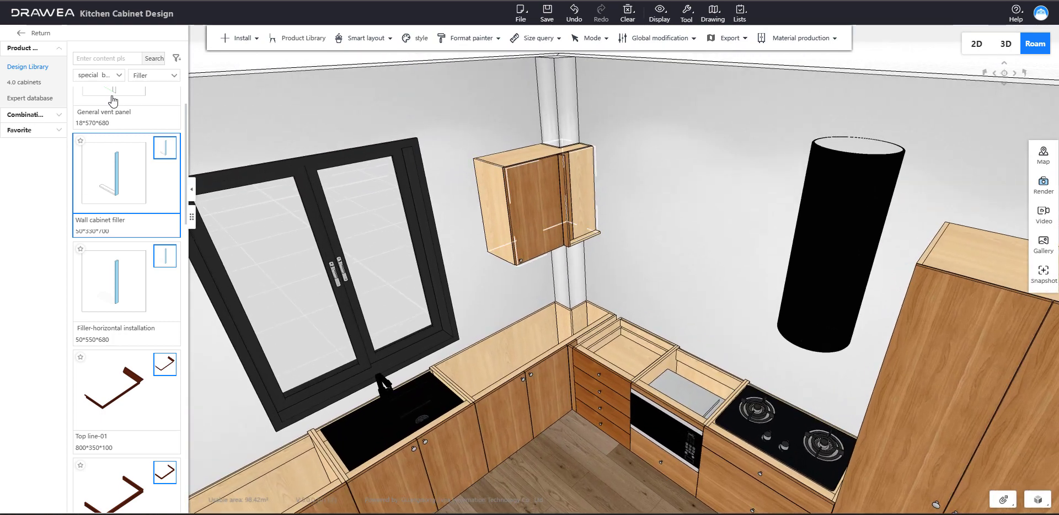
{"action": "left_click", "coordinate": [27, 70]}
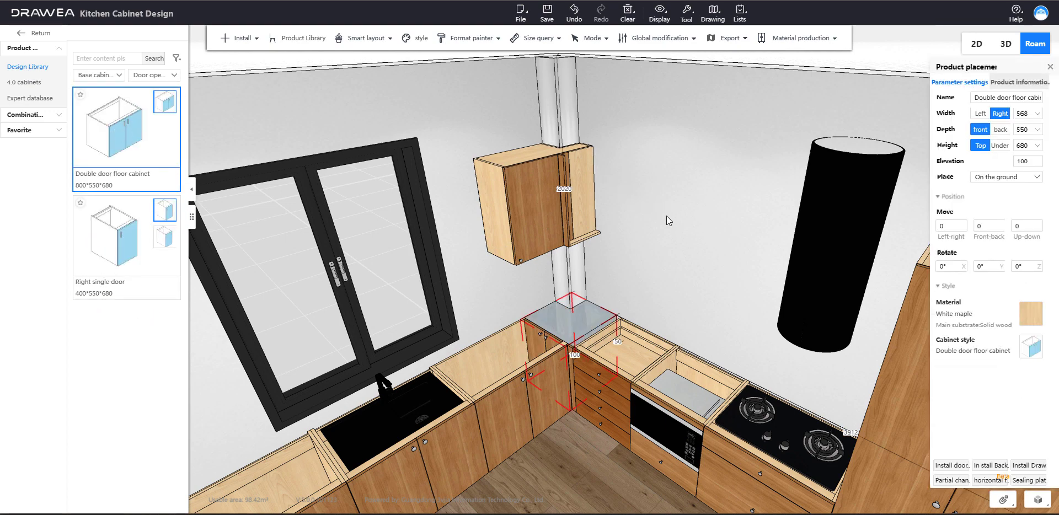
{"action": "key", "text": "Escape"}
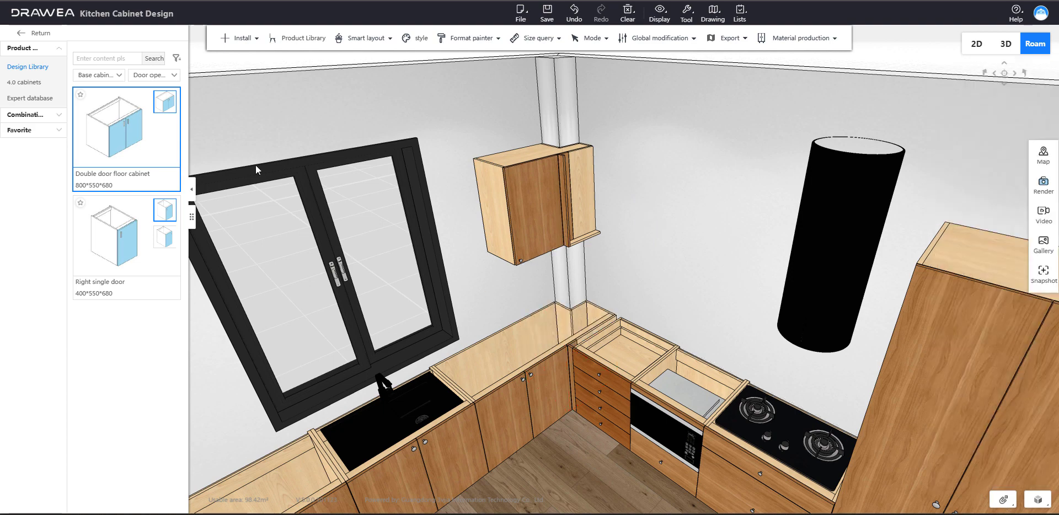
{"action": "left_click", "coordinate": [108, 75]}
{"action": "left_click", "coordinate": [91, 93]}
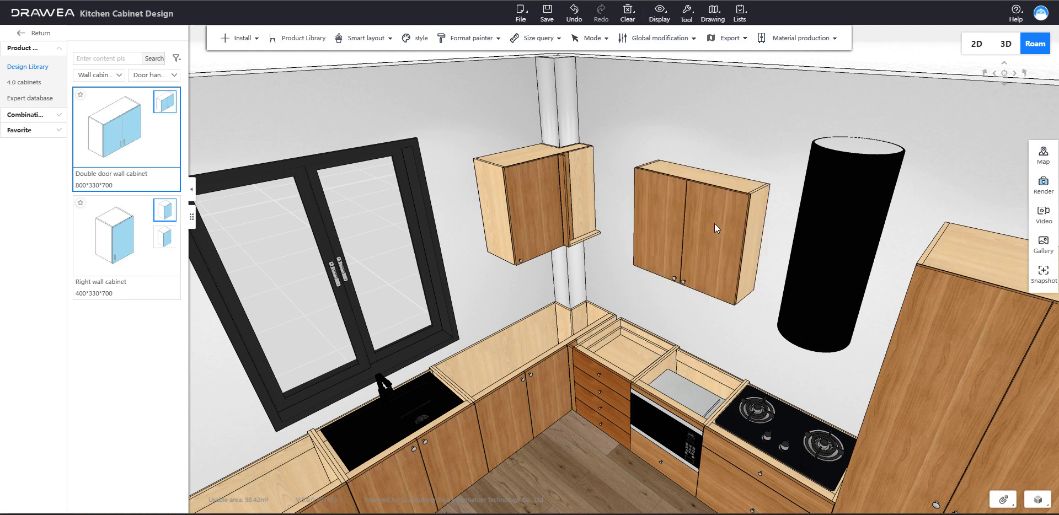
{"action": "left_click", "coordinate": [714, 224]}
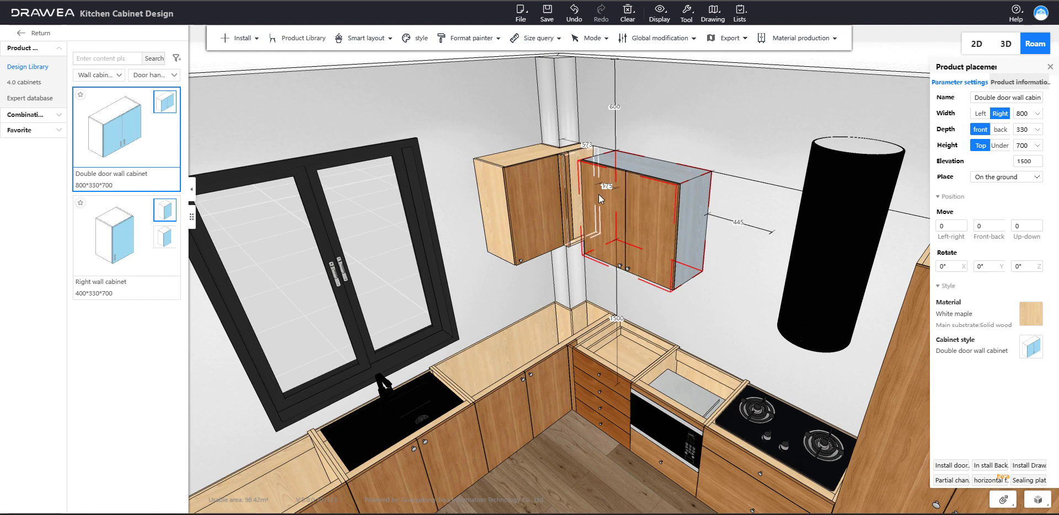
Step: Set the double door wall cabinet's gap on the corner side to 50, and close the remaining gap against the filler
{"action": "left_click", "coordinate": [561, 184]}
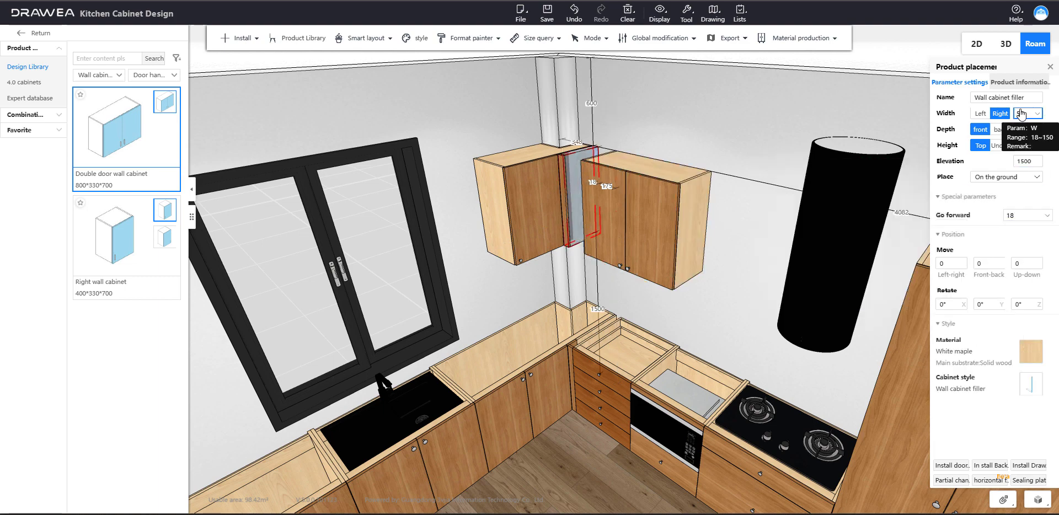
{"action": "left_click", "coordinate": [622, 182]}
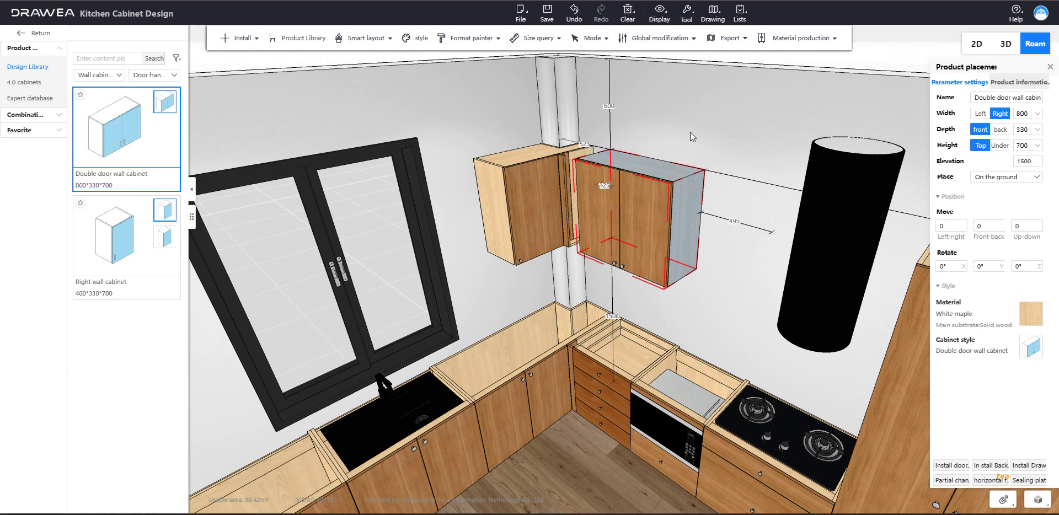
{"action": "scroll", "coordinate": [712, 144], "scroll_direction": "up", "scroll_amount": 5}
{"action": "scroll", "coordinate": [750, 170], "scroll_direction": "down", "scroll_amount": 3}
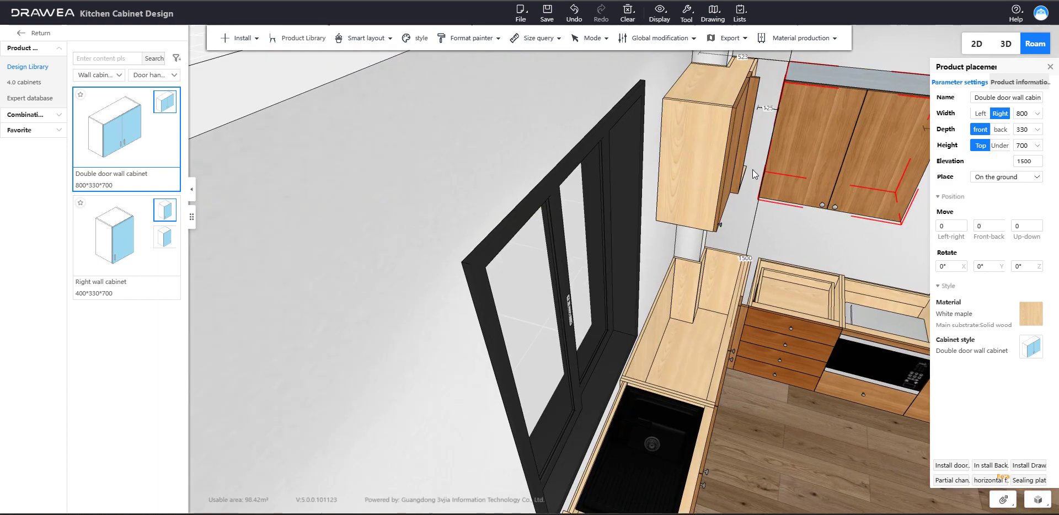
{"action": "scroll", "coordinate": [753, 170], "scroll_direction": "up", "scroll_amount": 5}
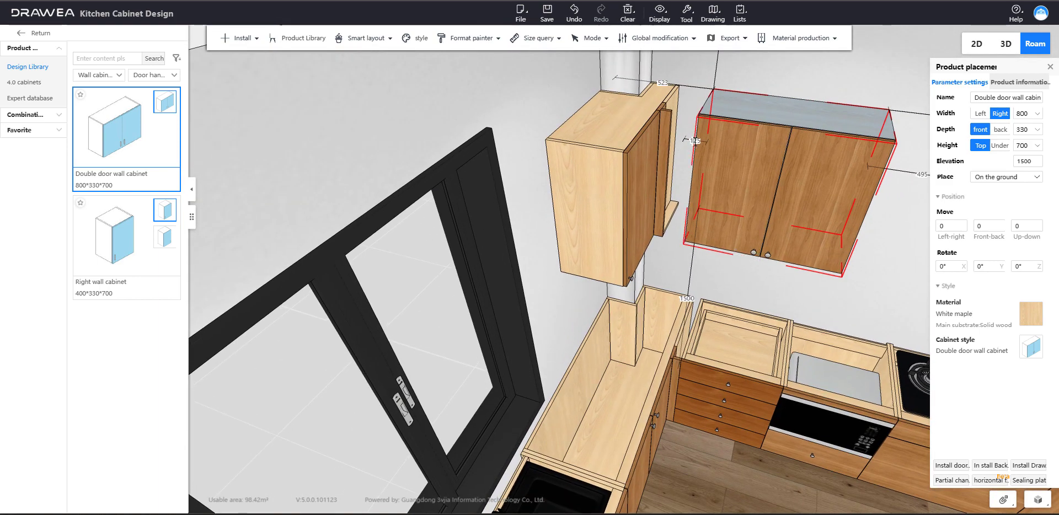
{"action": "left_click", "coordinate": [695, 141]}
{"action": "type", "text": "50"}
{"action": "key", "text": "Return"}
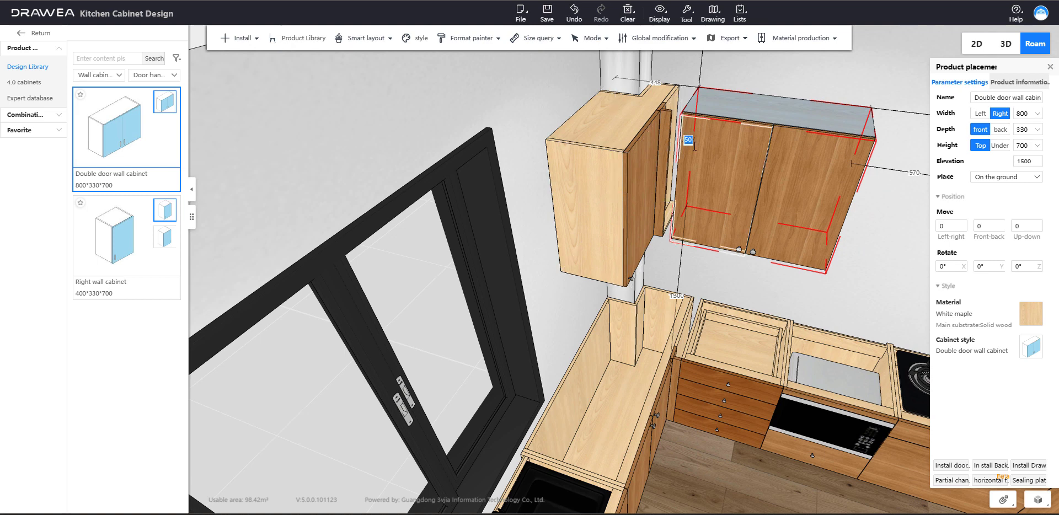
{"action": "key", "text": "Return"}
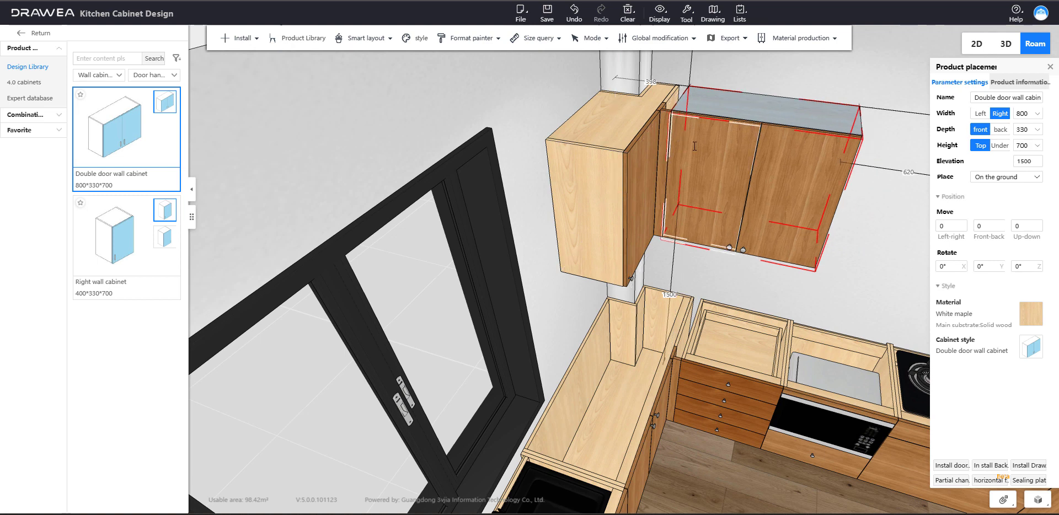
{"action": "left_click", "coordinate": [794, 71]}
Step: Examine the functional and open wall cabinet models in the library and return to the door hanging cabinets
{"action": "scroll", "coordinate": [785, 70], "scroll_direction": "down", "scroll_amount": 3}
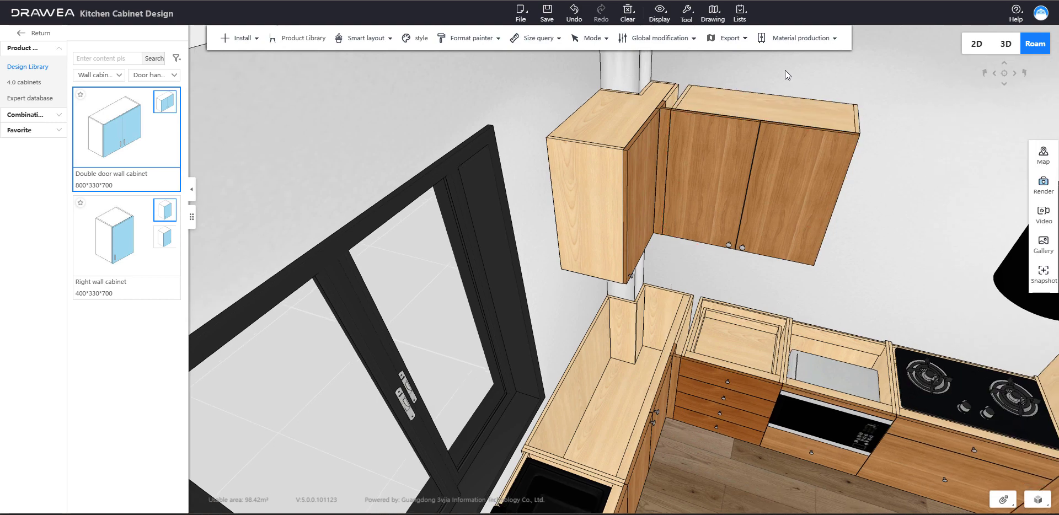
{"action": "left_click_drag", "start_coordinate": [779, 69], "coordinate": [739, 94]}
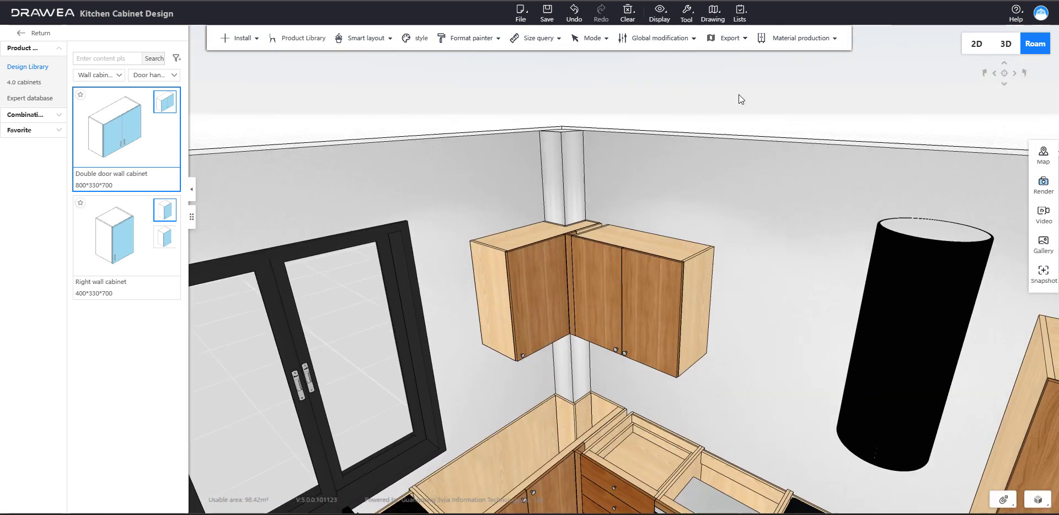
{"action": "scroll", "coordinate": [739, 95], "scroll_direction": "down", "scroll_amount": 3}
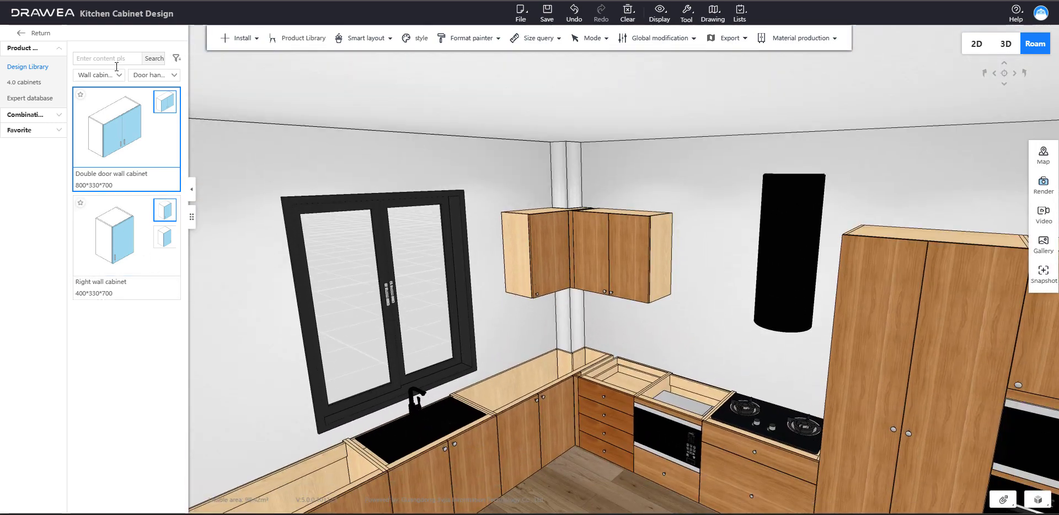
{"action": "left_click", "coordinate": [112, 78]}
{"action": "left_click", "coordinate": [150, 75]}
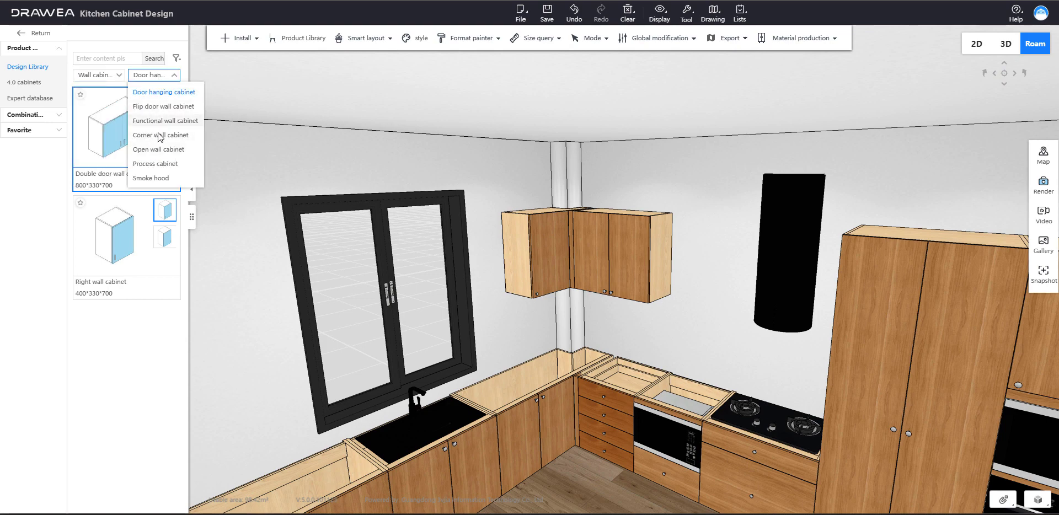
{"action": "left_click", "coordinate": [157, 121]}
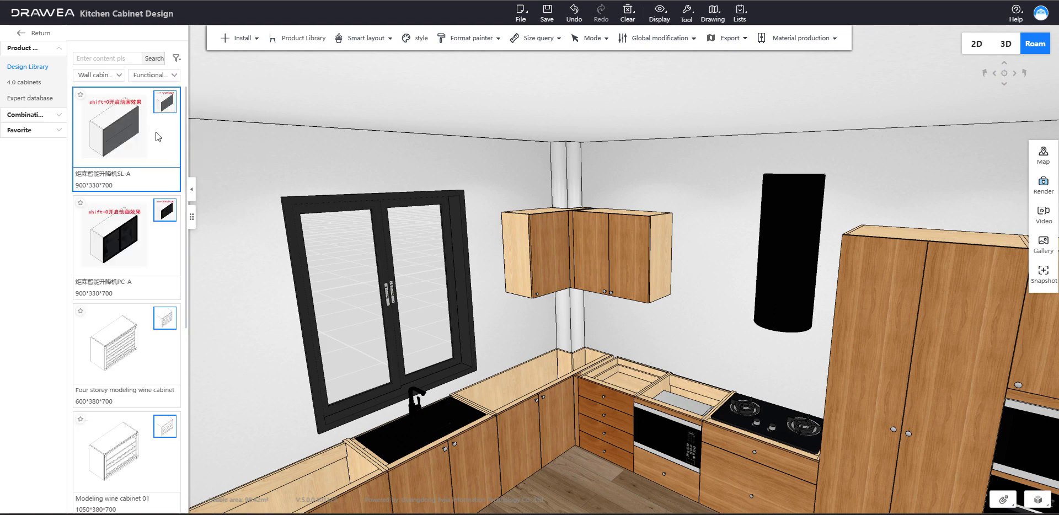
{"action": "left_click", "coordinate": [148, 78]}
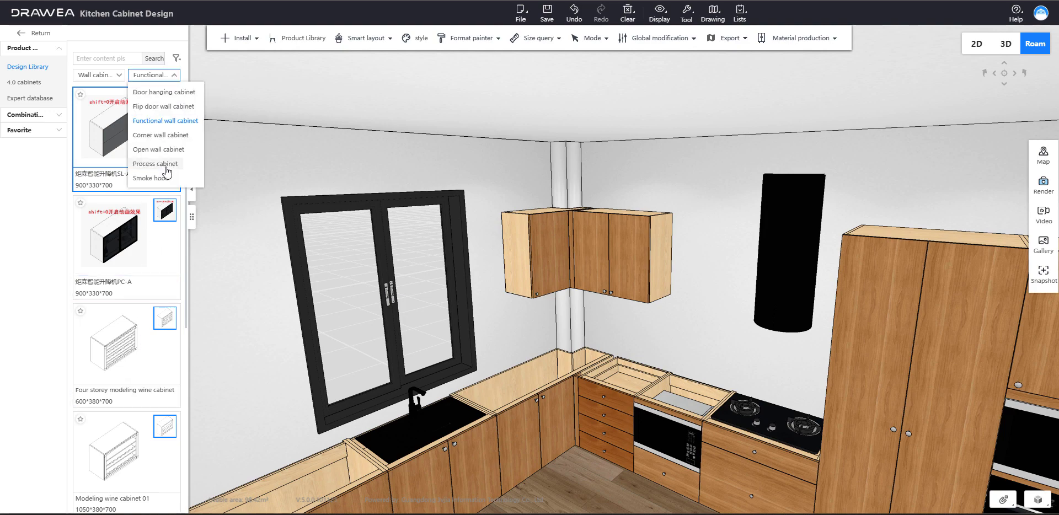
{"action": "left_click", "coordinate": [160, 149]}
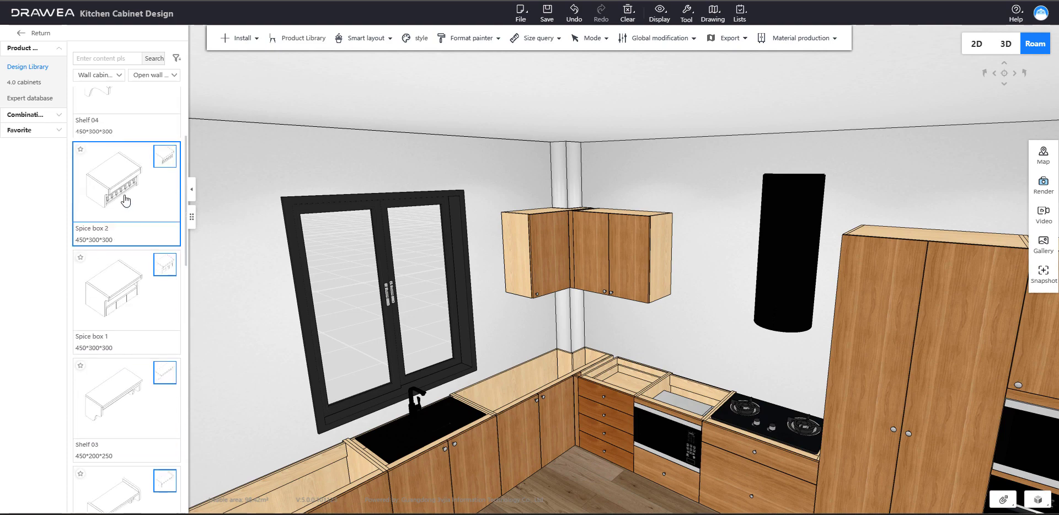
{"action": "left_click", "coordinate": [156, 77]}
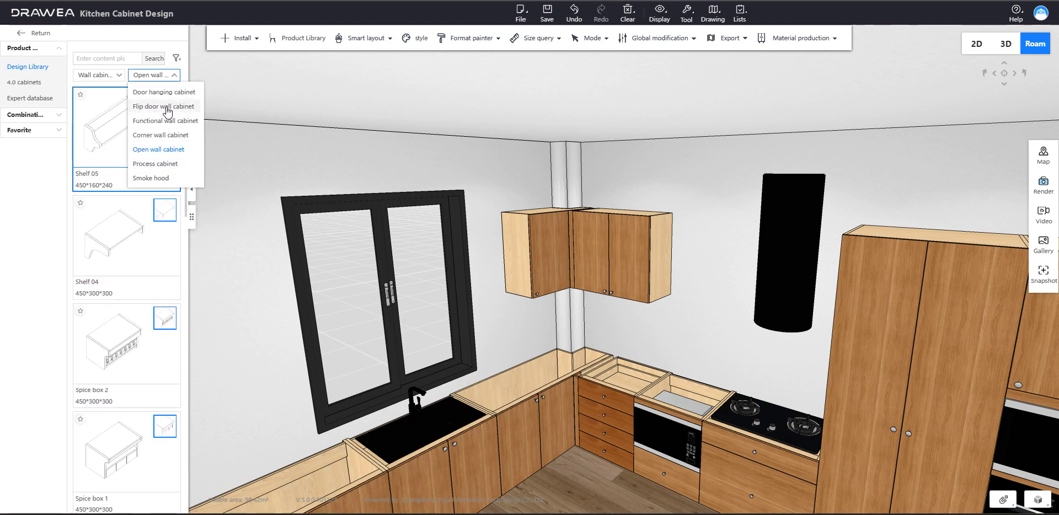
{"action": "left_click", "coordinate": [100, 82]}
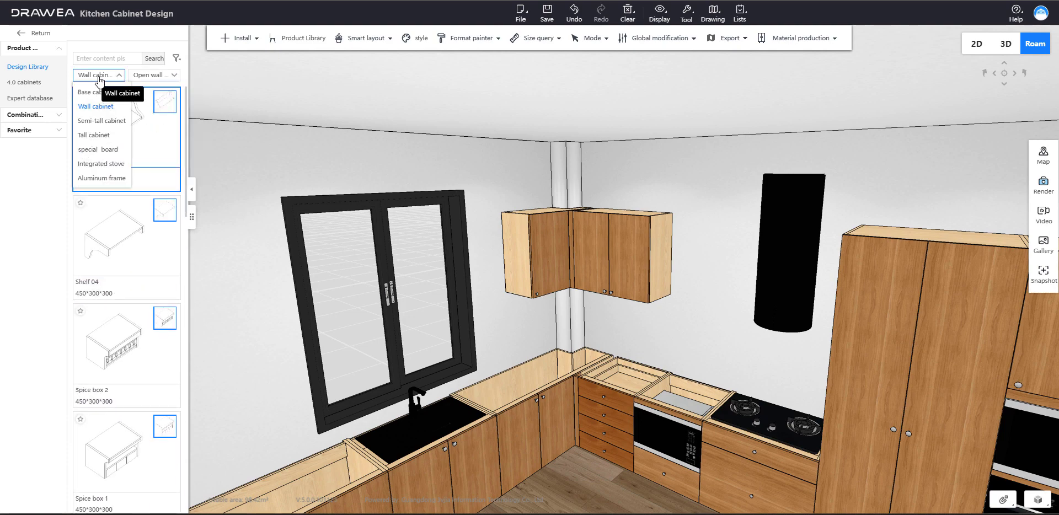
{"action": "left_click", "coordinate": [155, 75]}
{"action": "left_click", "coordinate": [147, 94]}
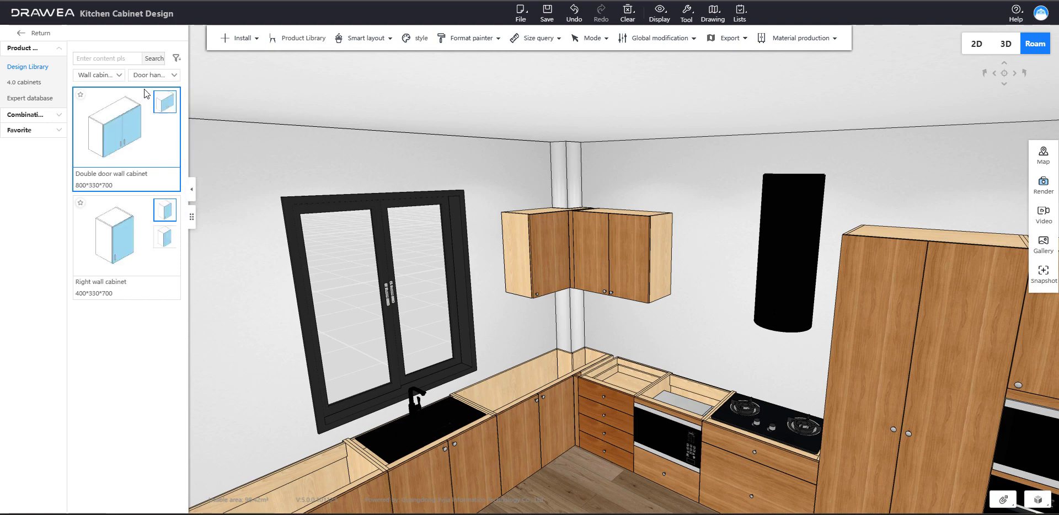
Step: Fill the space between the stove-wall double door cabinet and the tall cabinet with a 1420 mm wide Double door wall cabinet
{"action": "left_click_drag", "start_coordinate": [284, 157], "coordinate": [496, 150]}
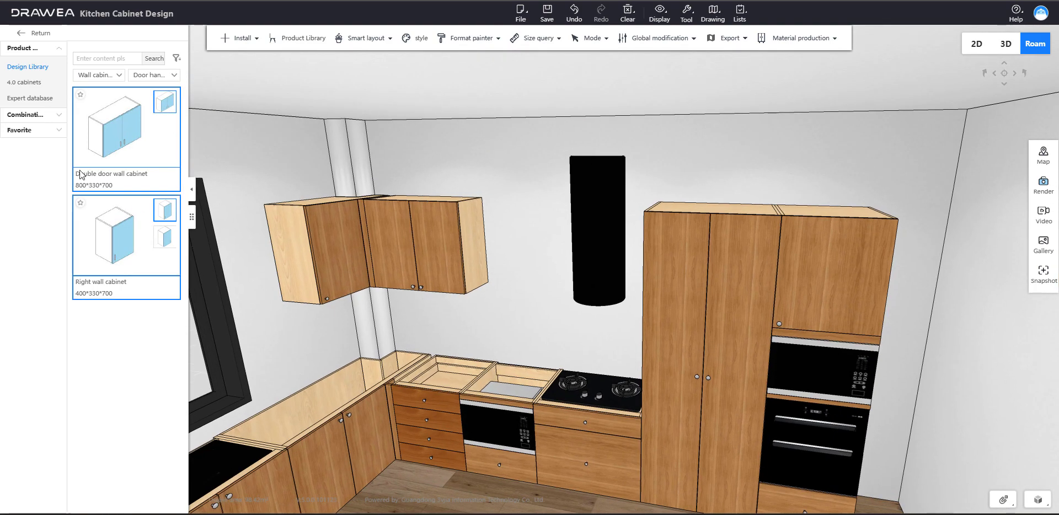
{"action": "left_click", "coordinate": [518, 230]}
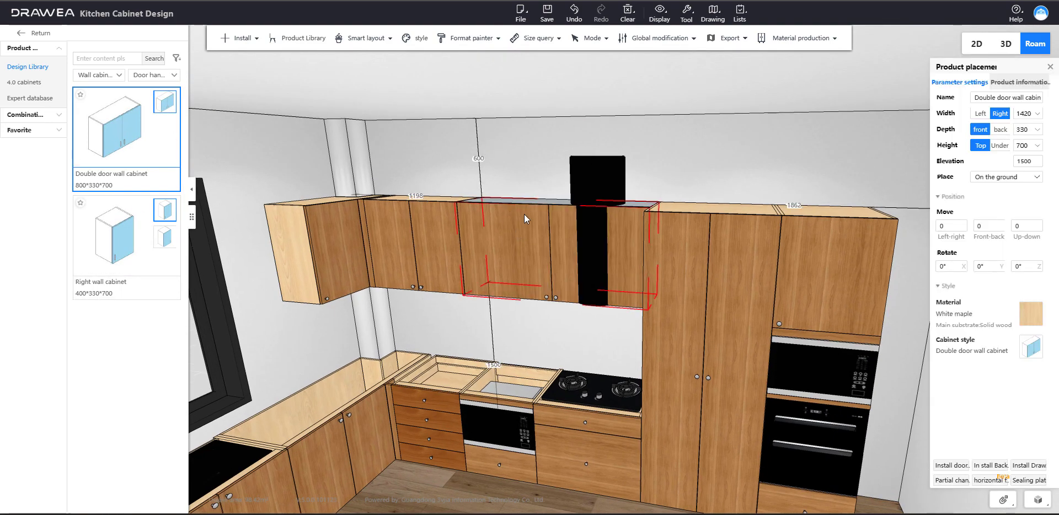
{"action": "right_click", "coordinate": [505, 198]}
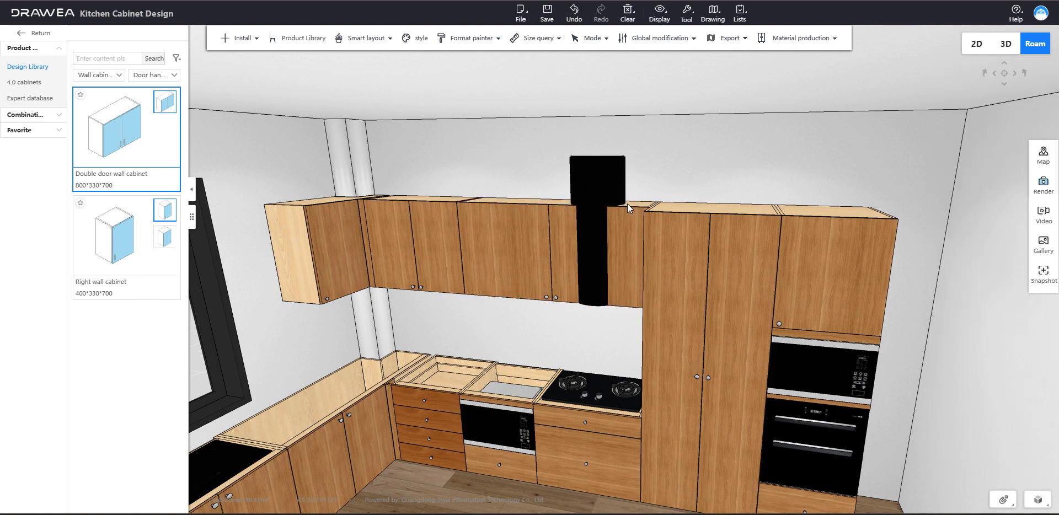
{"action": "left_click", "coordinate": [548, 202]}
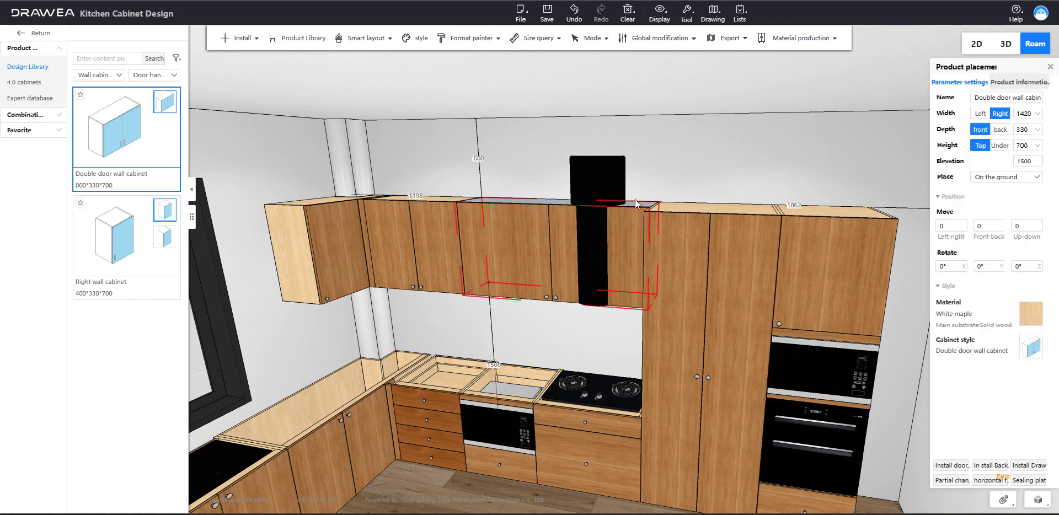
Step: Set the width of the double door wall cabinet overlapping the range hood to 800 mm
{"action": "left_click", "coordinate": [1024, 116]}
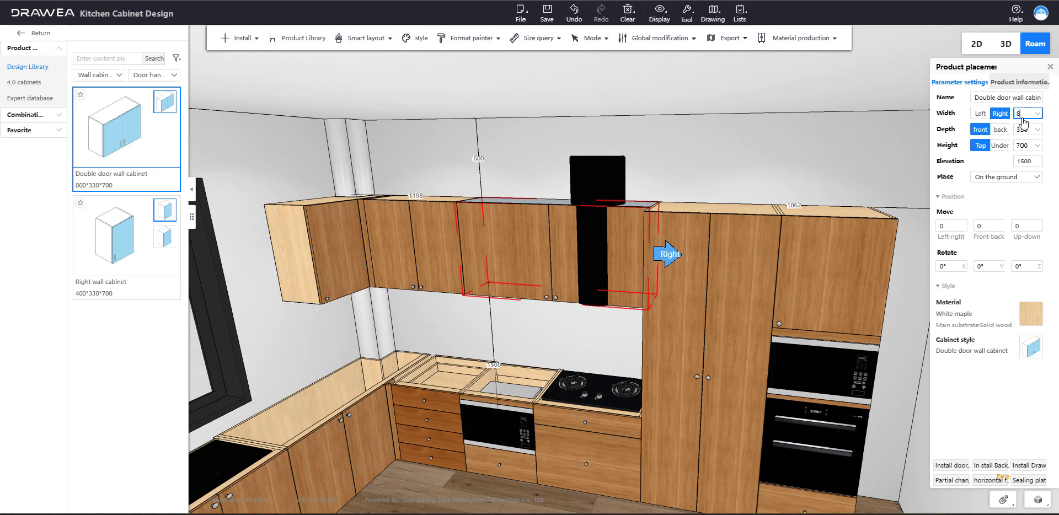
{"action": "type", "text": "800"}
{"action": "key", "text": "Return"}
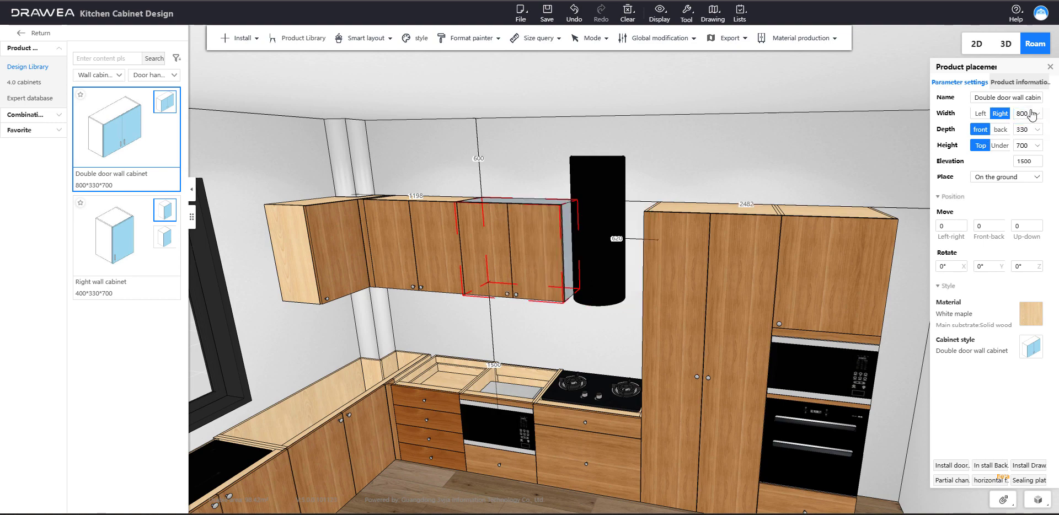
Step: Reduce the width of the double door wall cabinet beside the range hood to 600 mm
{"action": "left_click", "coordinate": [1026, 114]}
{"action": "type", "text": "6"}
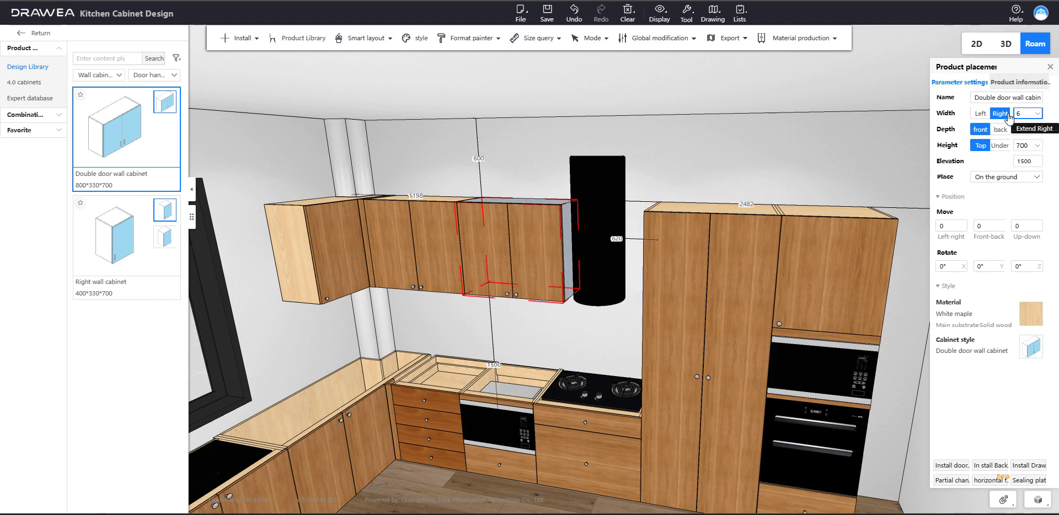
{"action": "type", "text": "00"}
{"action": "key", "text": "Return"}
{"action": "left_click", "coordinate": [748, 153]}
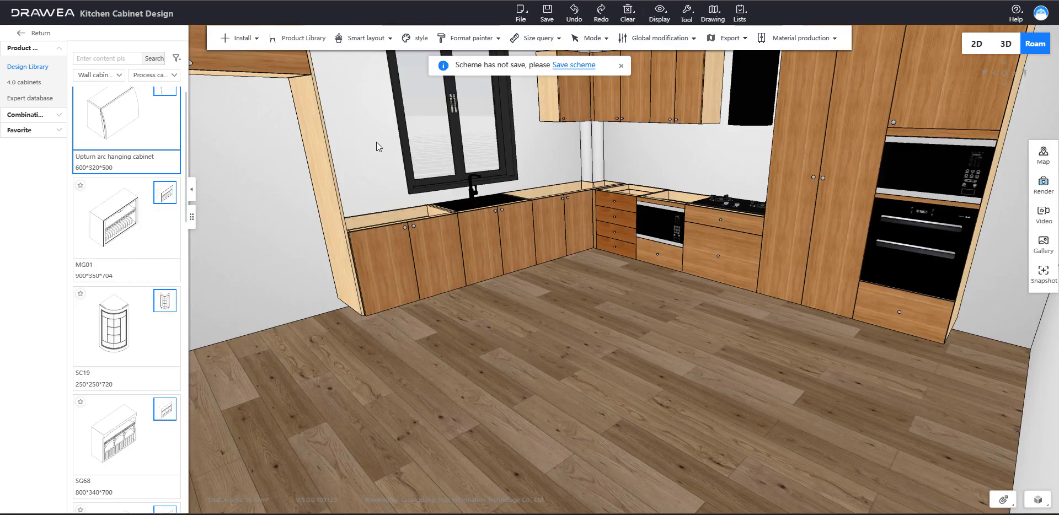
Step: In the 2D floor plan, delete the 900 mm single door from the wall between the kitchen and the large room
{"action": "left_click_drag", "start_coordinate": [376, 141], "coordinate": [329, 236]}
{"action": "scroll", "coordinate": [402, 197], "scroll_direction": "down", "scroll_amount": 6}
{"action": "scroll", "coordinate": [375, 224], "scroll_direction": "up", "scroll_amount": 3}
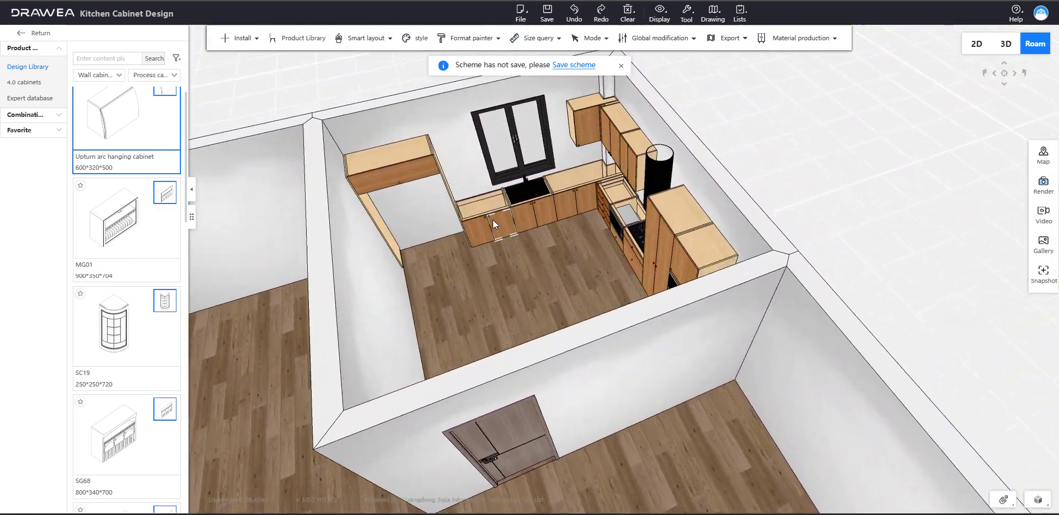
{"action": "left_click_drag", "start_coordinate": [493, 219], "coordinate": [668, 319]}
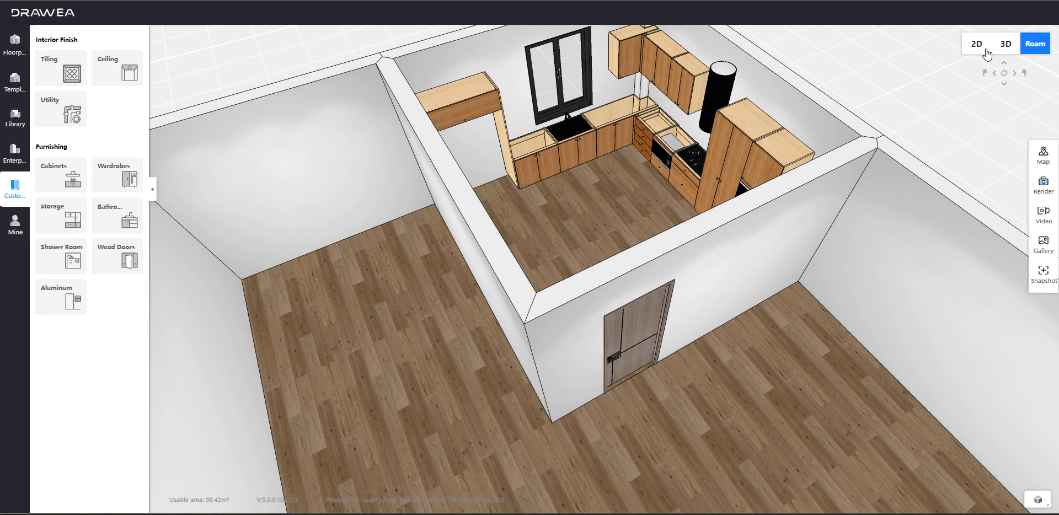
{"action": "left_click", "coordinate": [982, 48]}
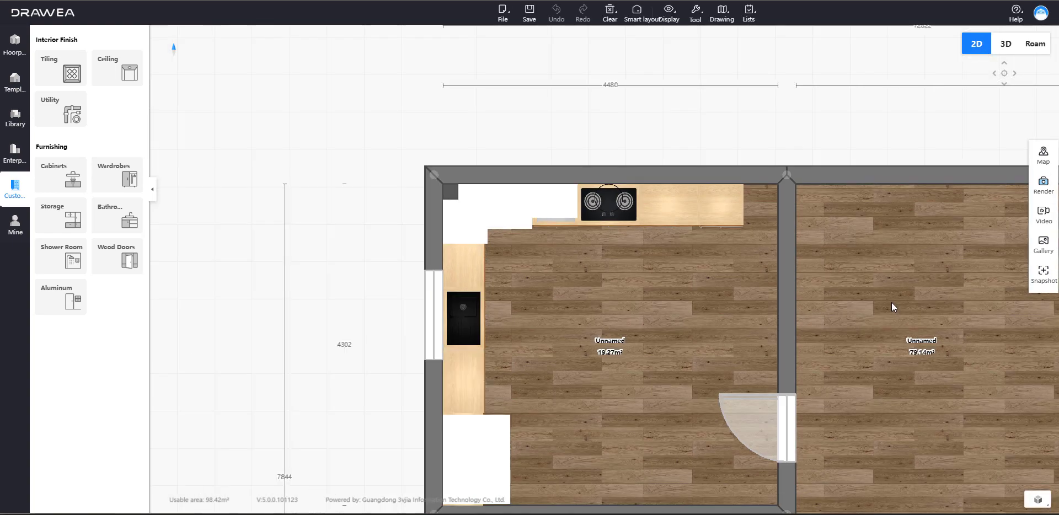
{"action": "left_click_drag", "start_coordinate": [892, 307], "coordinate": [827, 197]}
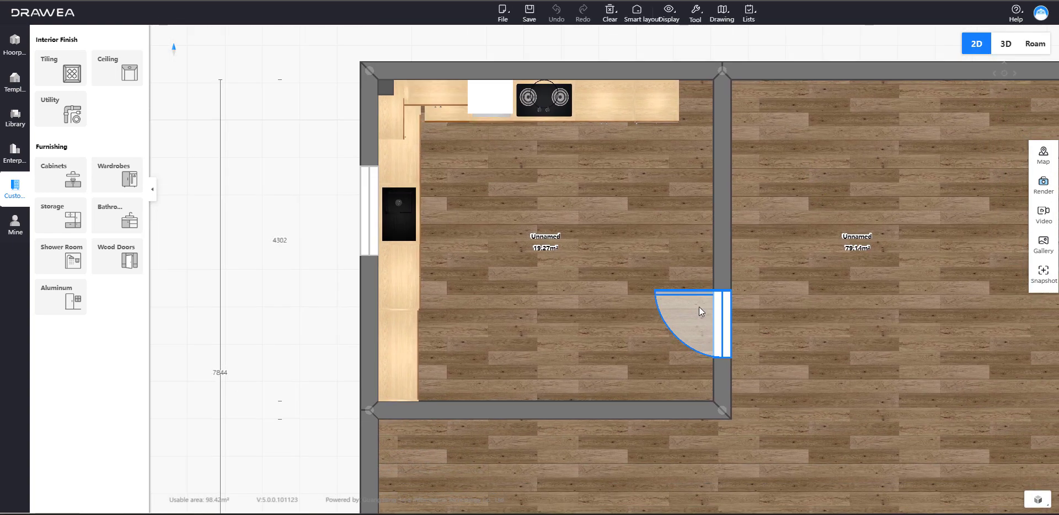
{"action": "left_click", "coordinate": [699, 307]}
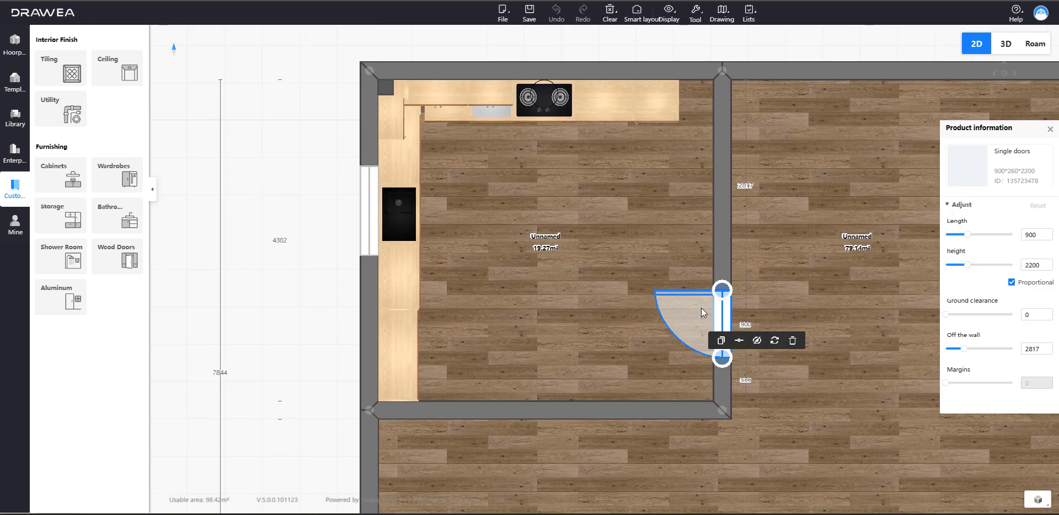
Step: Place a Doorway opening in the wall between the two rooms and stretch both ends to nearly the wall's full length
{"action": "left_click", "coordinate": [15, 44]}
{"action": "scroll", "coordinate": [65, 261], "scroll_direction": "down", "scroll_amount": 1}
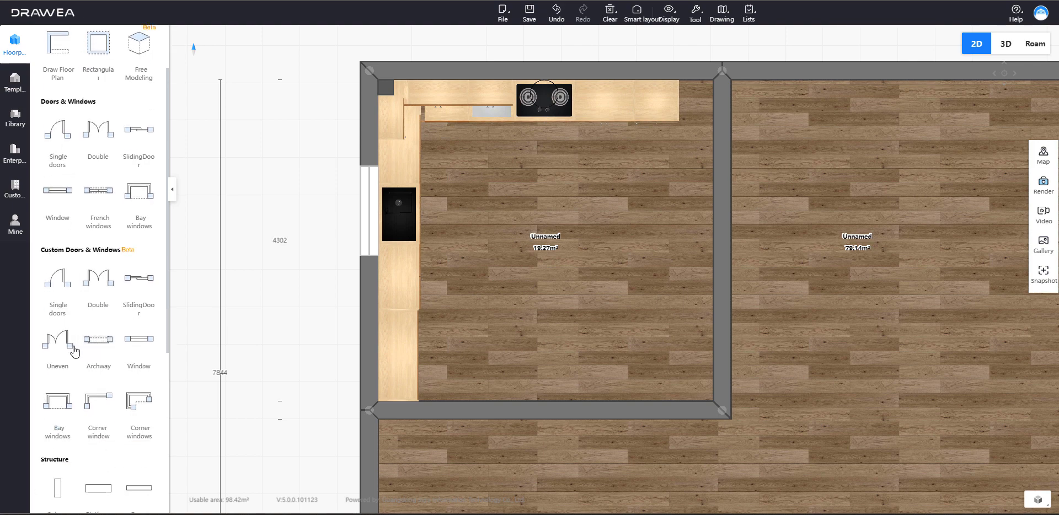
{"action": "scroll", "coordinate": [101, 349], "scroll_direction": "down", "scroll_amount": 5}
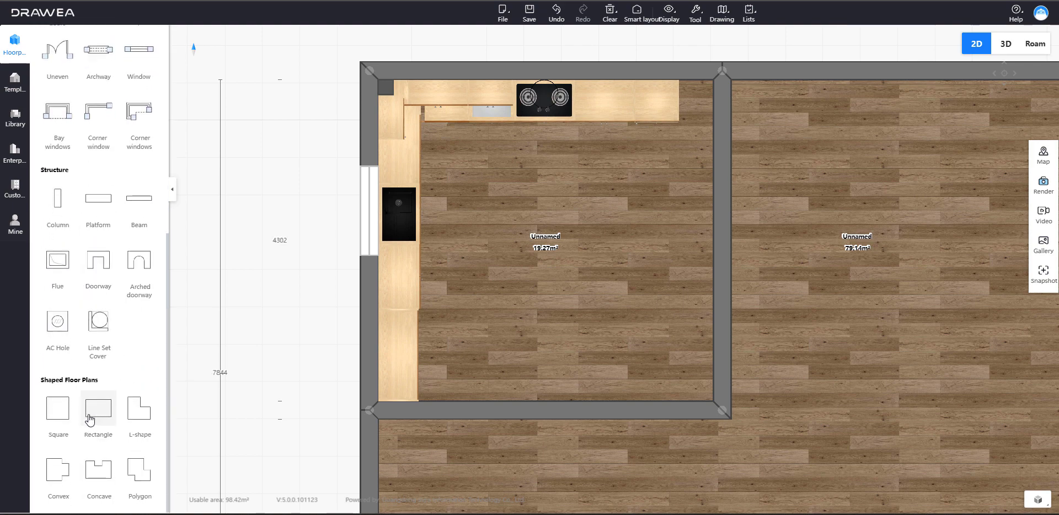
{"action": "scroll", "coordinate": [100, 331], "scroll_direction": "up", "scroll_amount": 1}
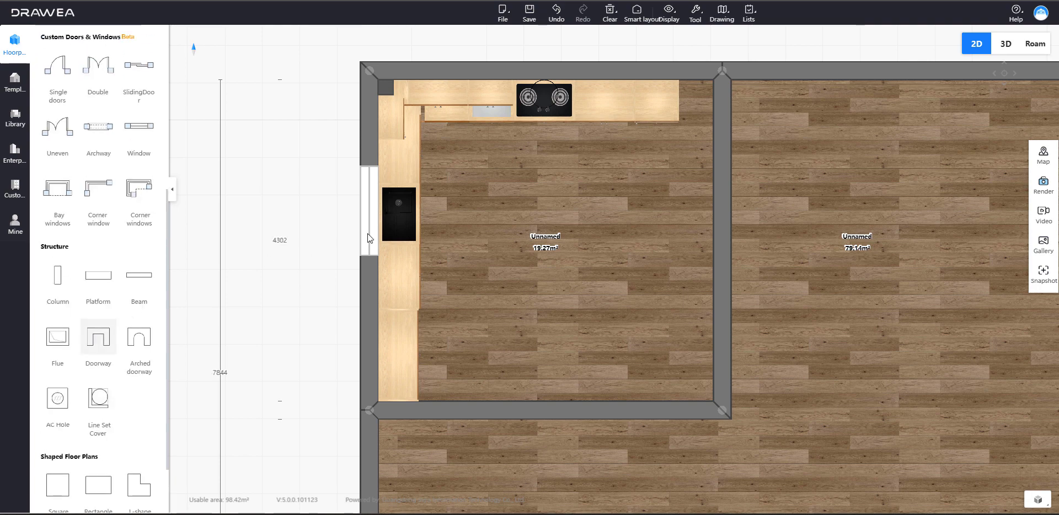
{"action": "left_click_drag", "start_coordinate": [369, 239], "coordinate": [728, 113]}
{"action": "left_click", "coordinate": [720, 143]}
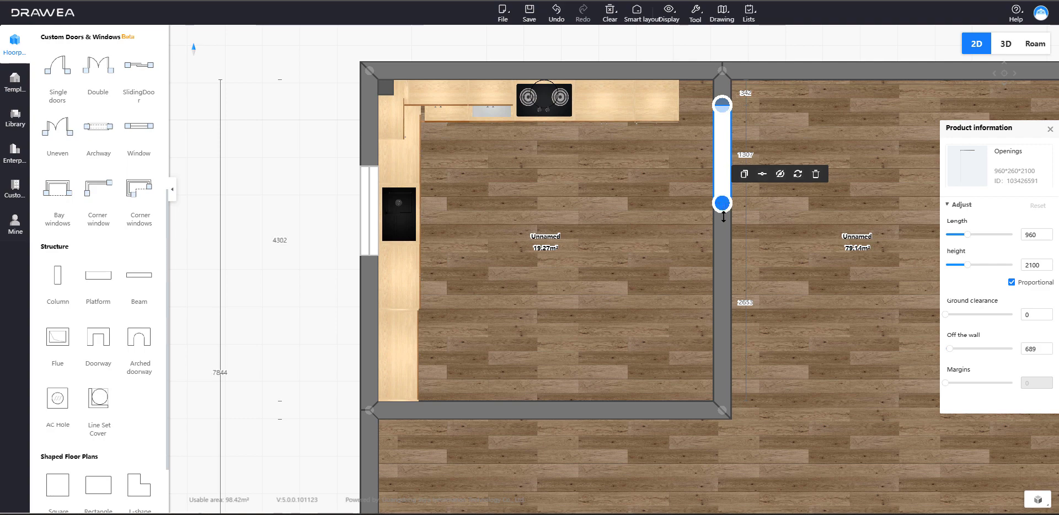
{"action": "left_click_drag", "start_coordinate": [723, 212], "coordinate": [726, 395]}
{"action": "left_click_drag", "start_coordinate": [725, 104], "coordinate": [727, 100]}
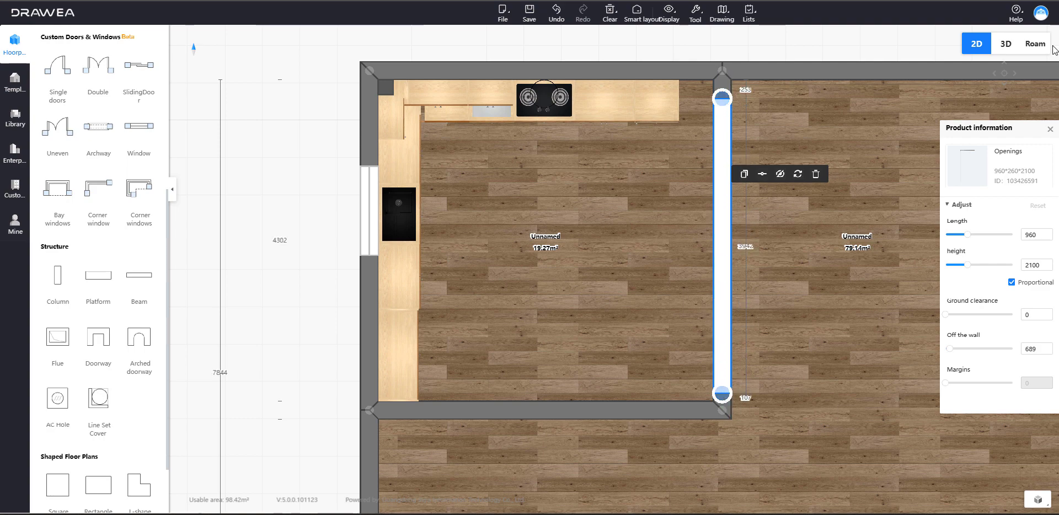
Step: In the roaming view, place an 800*550*680 Double door floor cabinet in the kitchen, centred behind the wide opening
{"action": "left_click", "coordinate": [1035, 44]}
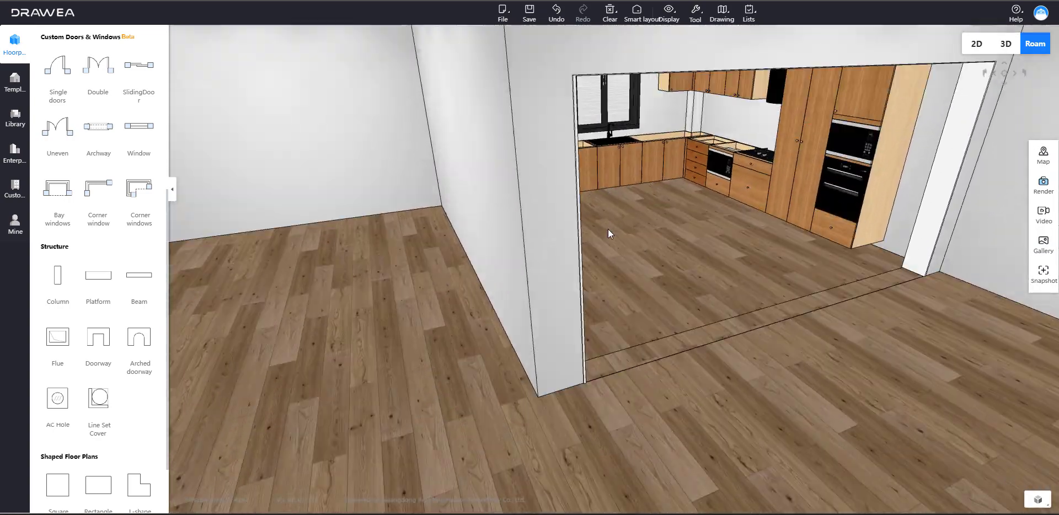
{"action": "scroll", "coordinate": [608, 230], "scroll_direction": "down", "scroll_amount": 5}
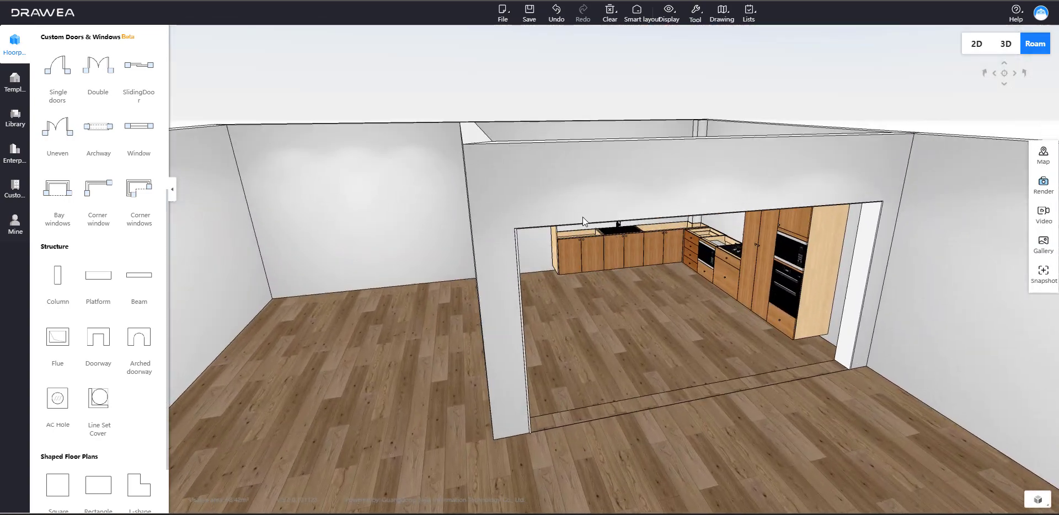
{"action": "left_click_drag", "start_coordinate": [583, 216], "coordinate": [733, 373]}
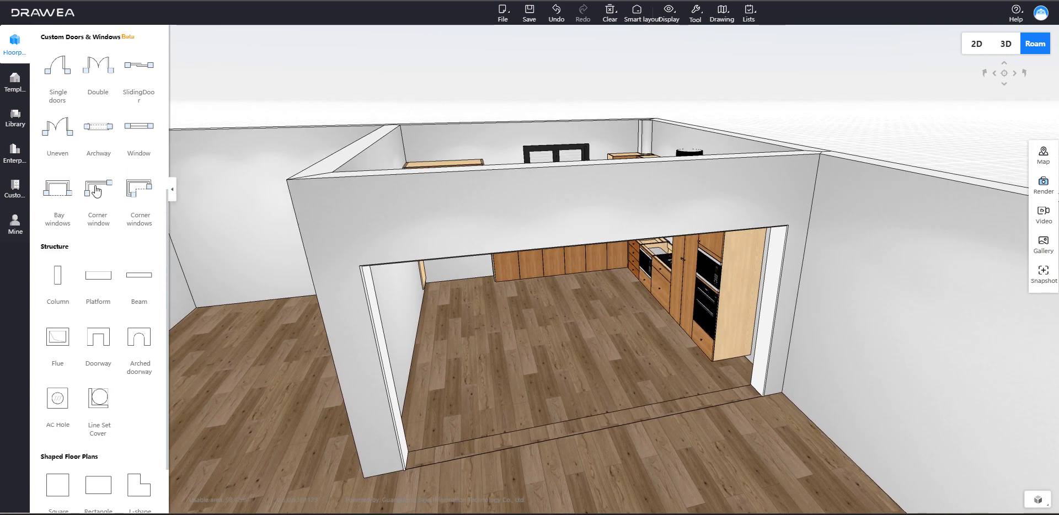
{"action": "left_click", "coordinate": [16, 187]}
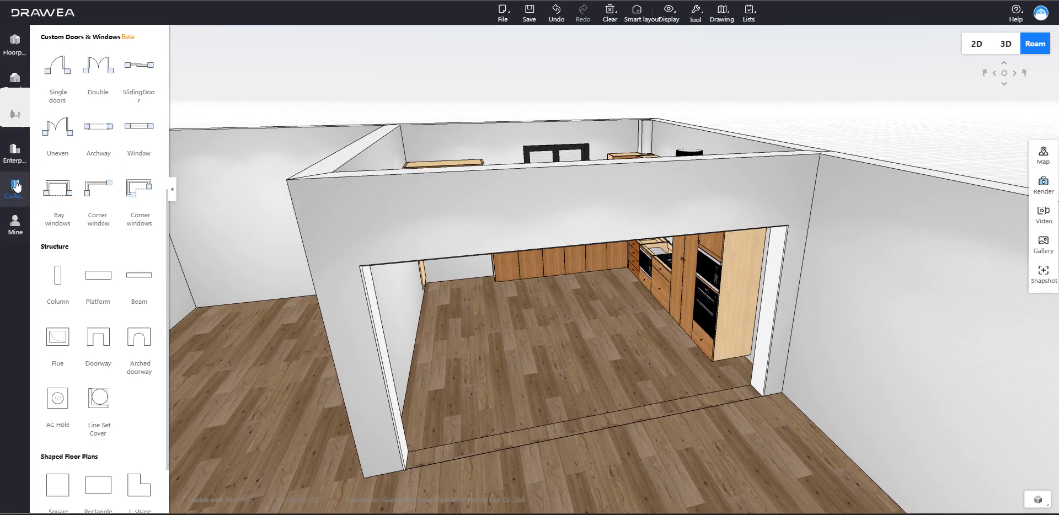
{"action": "left_click", "coordinate": [62, 177]}
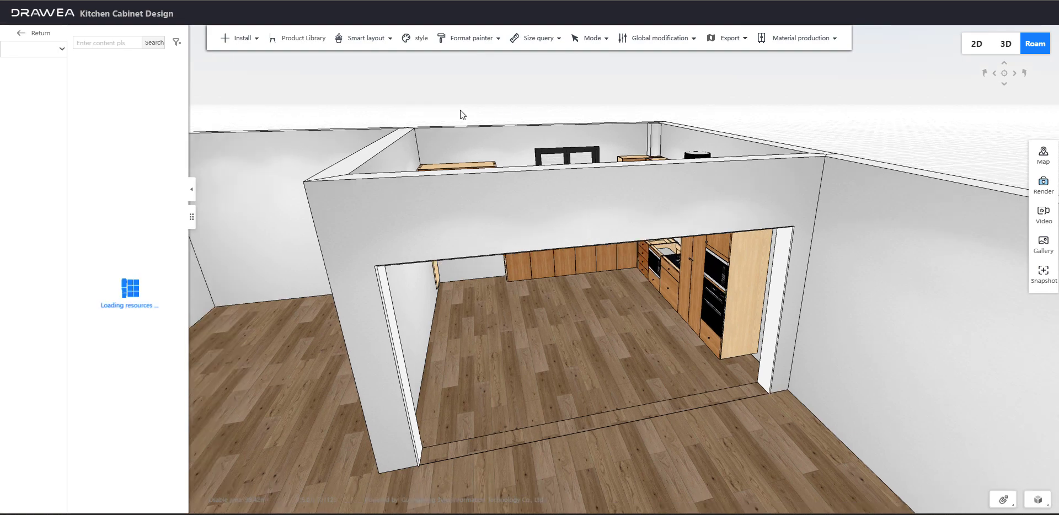
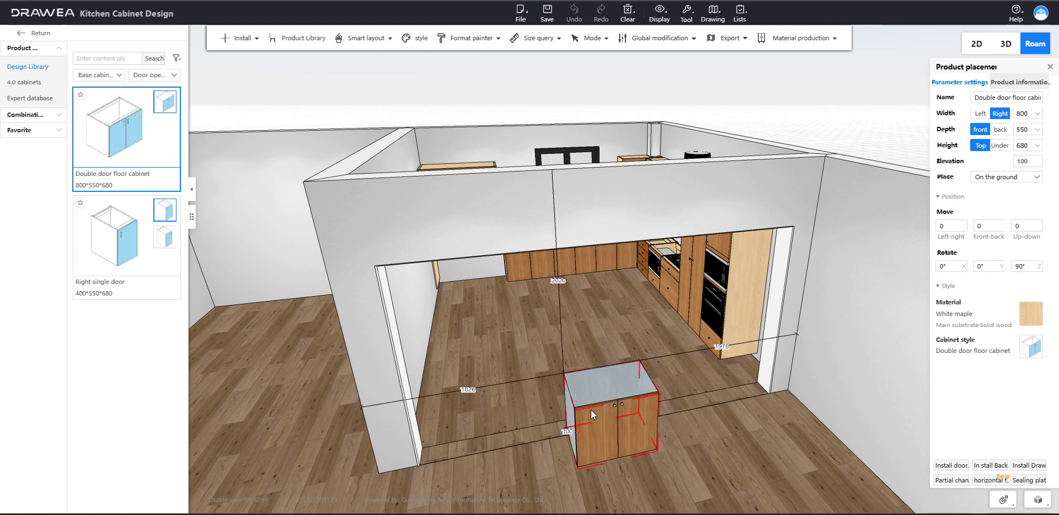
{"action": "left_click", "coordinate": [580, 393]}
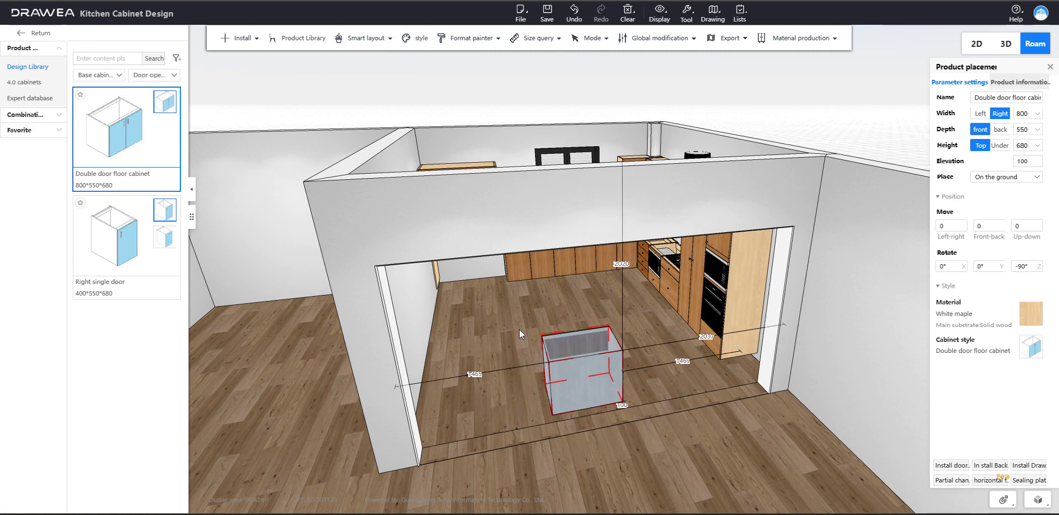
Step: Copy the island's floor cabinet once to its right side with a spacing of 0
{"action": "left_click_drag", "start_coordinate": [519, 330], "coordinate": [525, 400]}
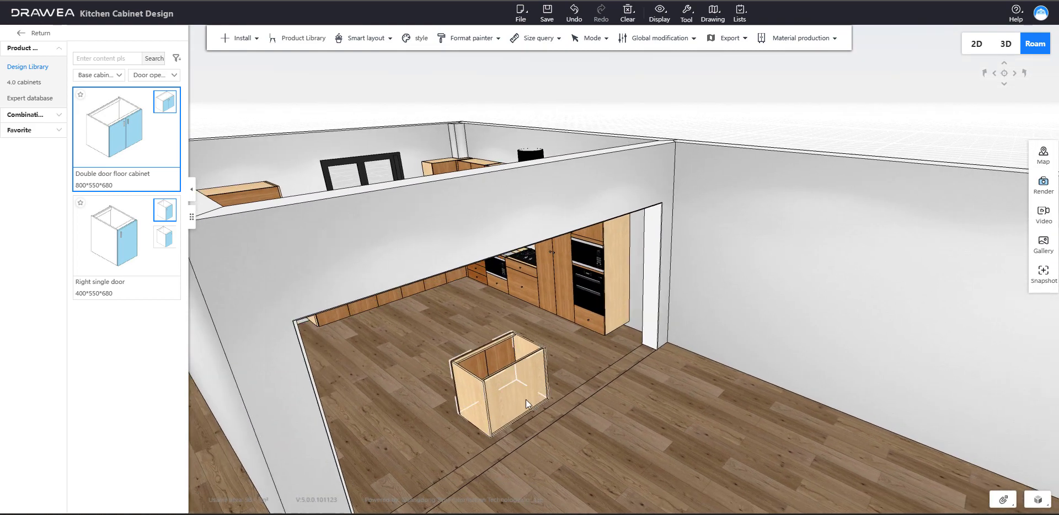
{"action": "left_click", "coordinate": [516, 384]}
{"action": "key", "text": "ctrl+c"}
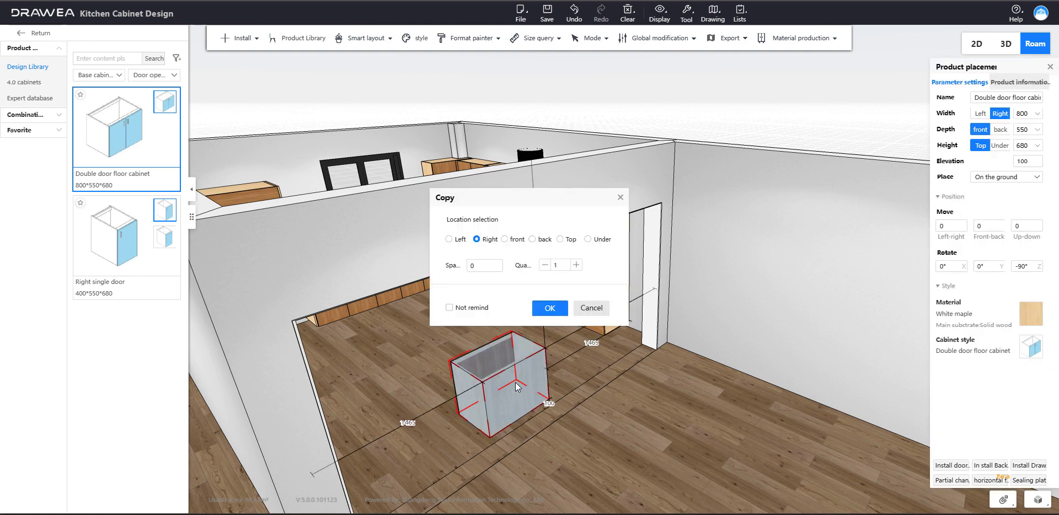
{"action": "left_click", "coordinate": [547, 308]}
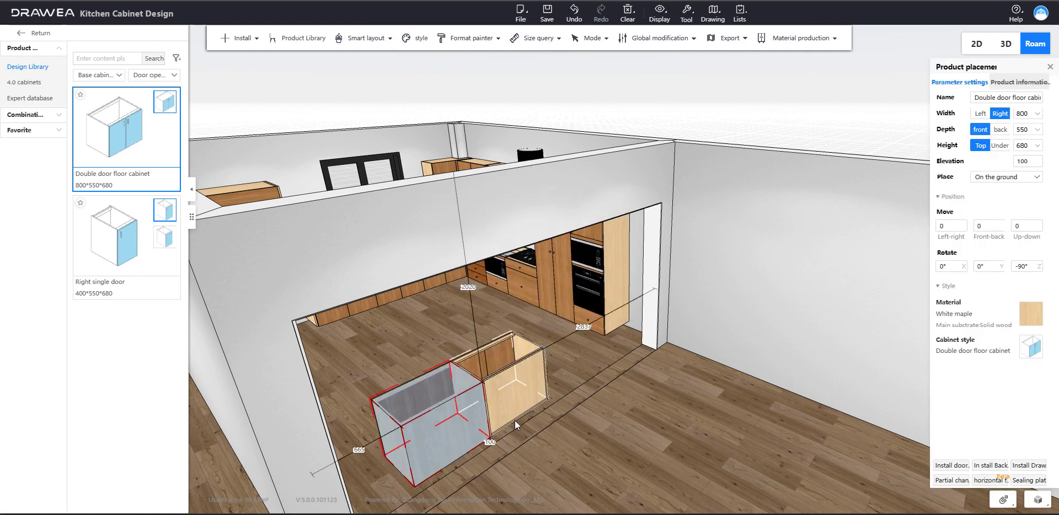
Step: Try copying the second island cabinet to its back side with a spacing of 0, and undo the copy
{"action": "key", "text": "ctrl+c"}
{"action": "left_click", "coordinate": [532, 239]}
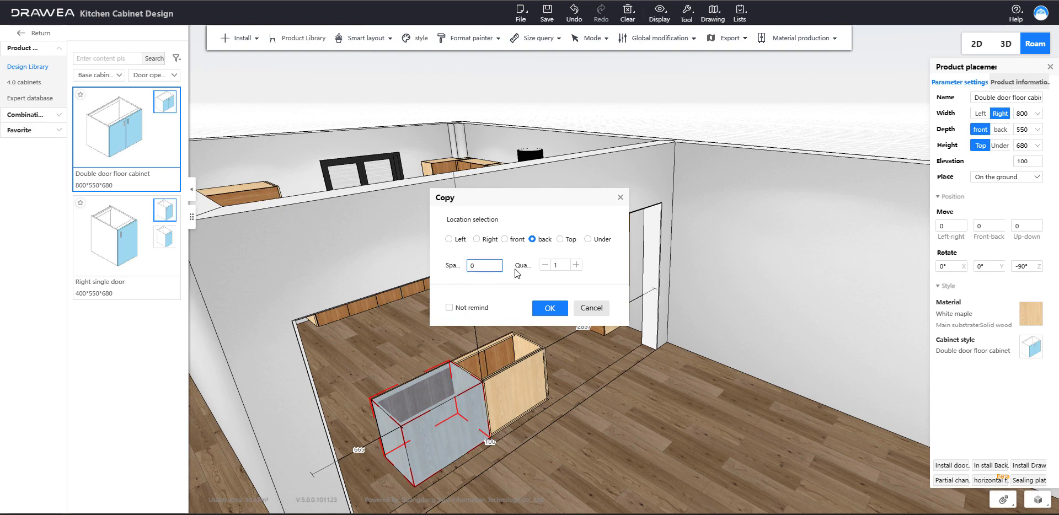
{"action": "left_click", "coordinate": [550, 309]}
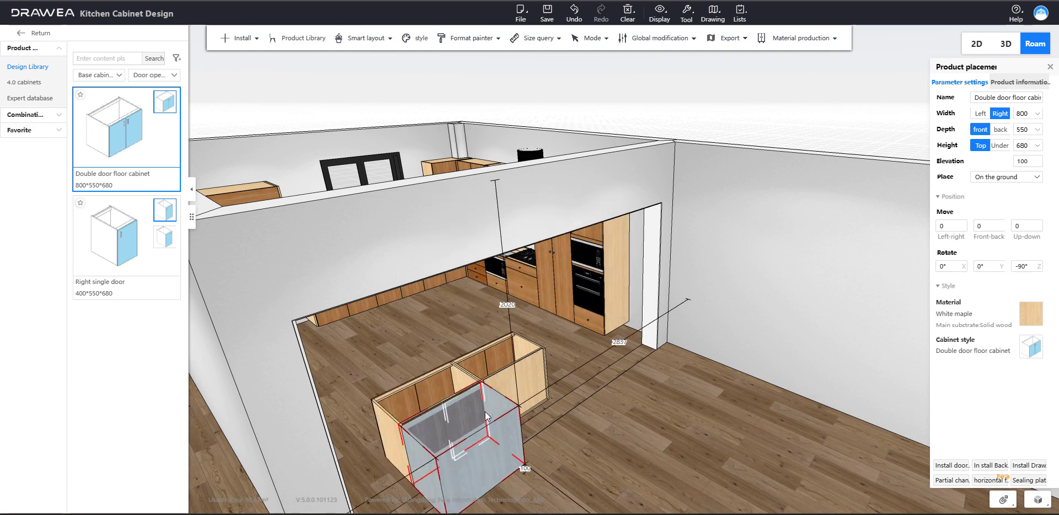
{"action": "key", "text": "ctrl+z"}
Step: Copy the second island cabinet once to its back side with a spacing of 0
{"action": "key", "text": "ctrl+c"}
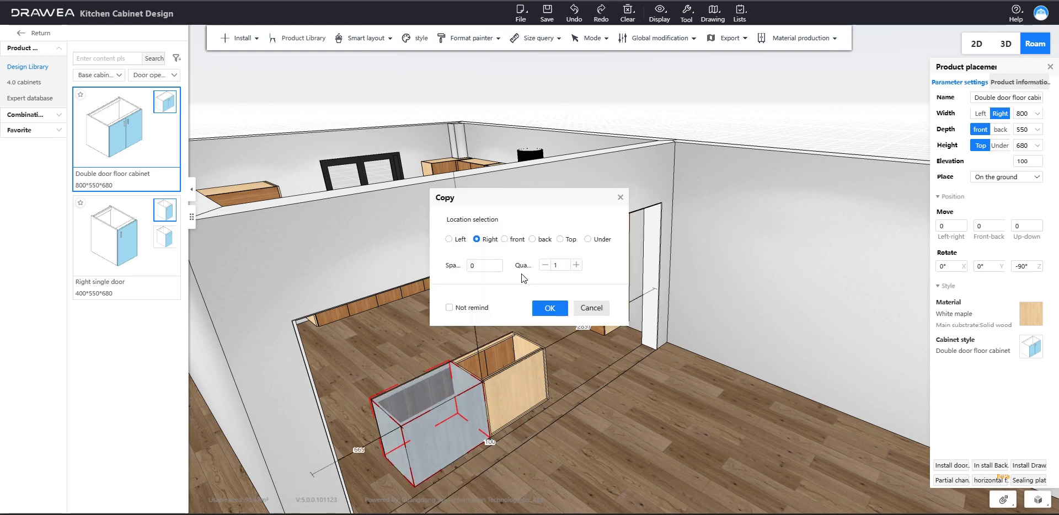
{"action": "left_click", "coordinate": [549, 308]}
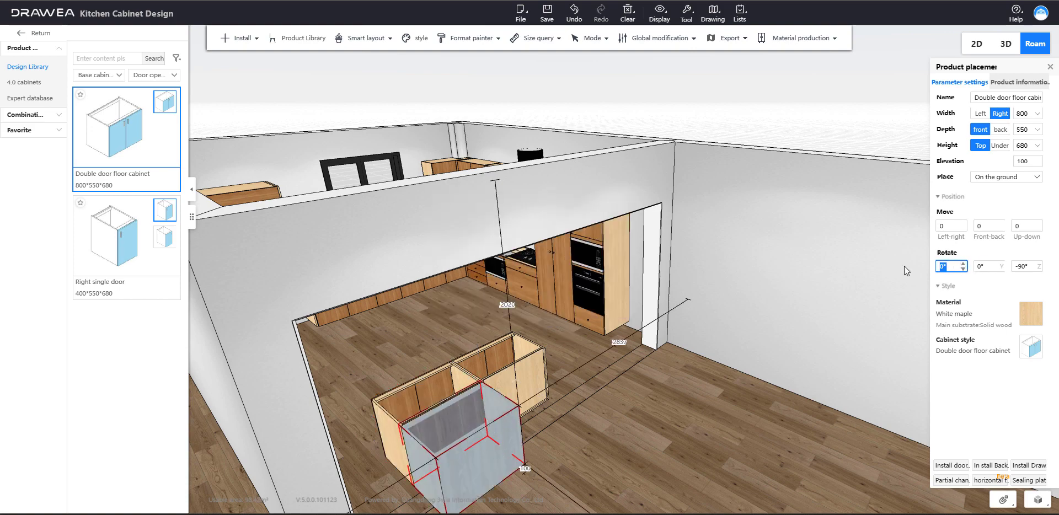
Step: Try rotating the back copy 180° about the X axis and separately about the Y axis, undoing both attempts
{"action": "type", "text": "180"}
{"action": "key", "text": "Return"}
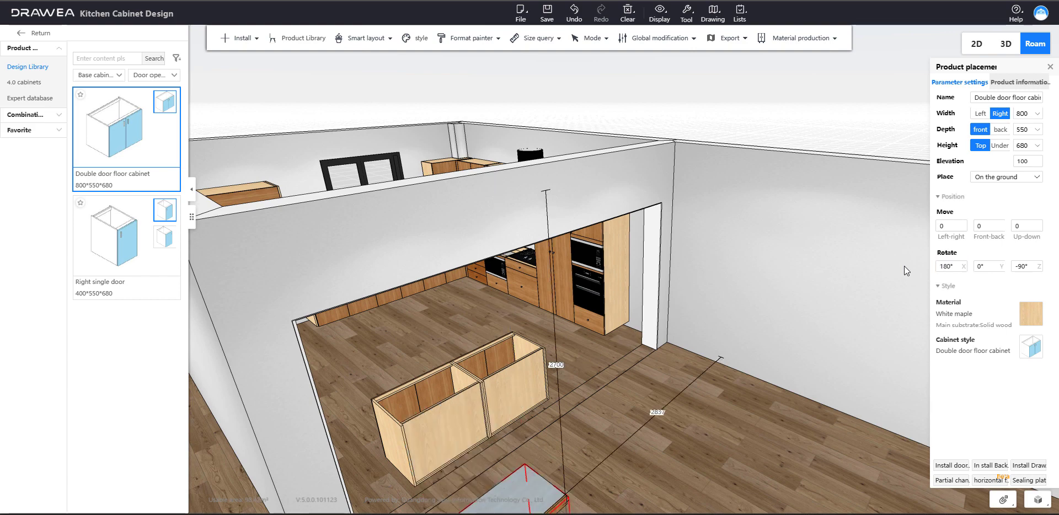
{"action": "scroll", "coordinate": [668, 348], "scroll_direction": "down", "scroll_amount": 1}
{"action": "scroll", "coordinate": [667, 349], "scroll_direction": "up", "scroll_amount": 1}
{"action": "key", "text": "ctrl+z"}
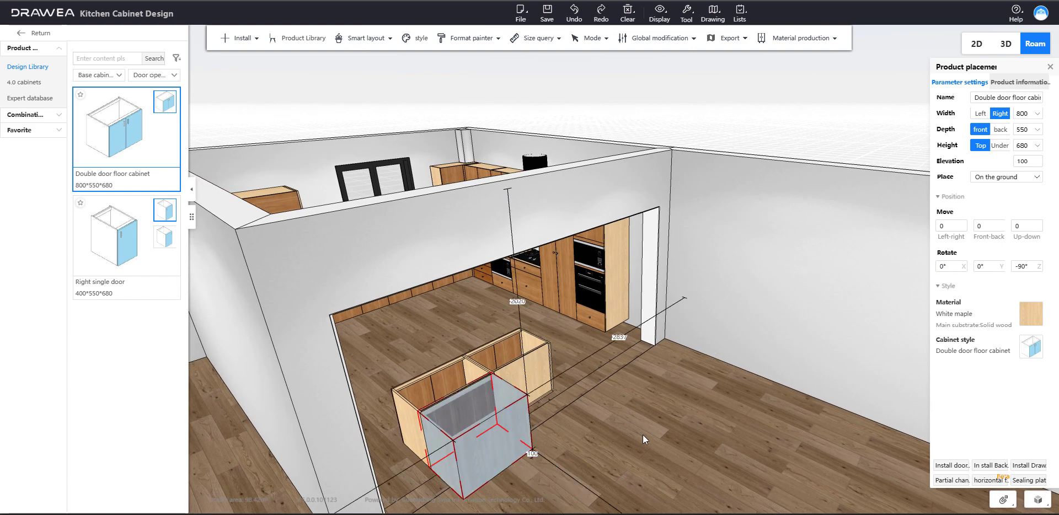
{"action": "left_click", "coordinate": [985, 269]}
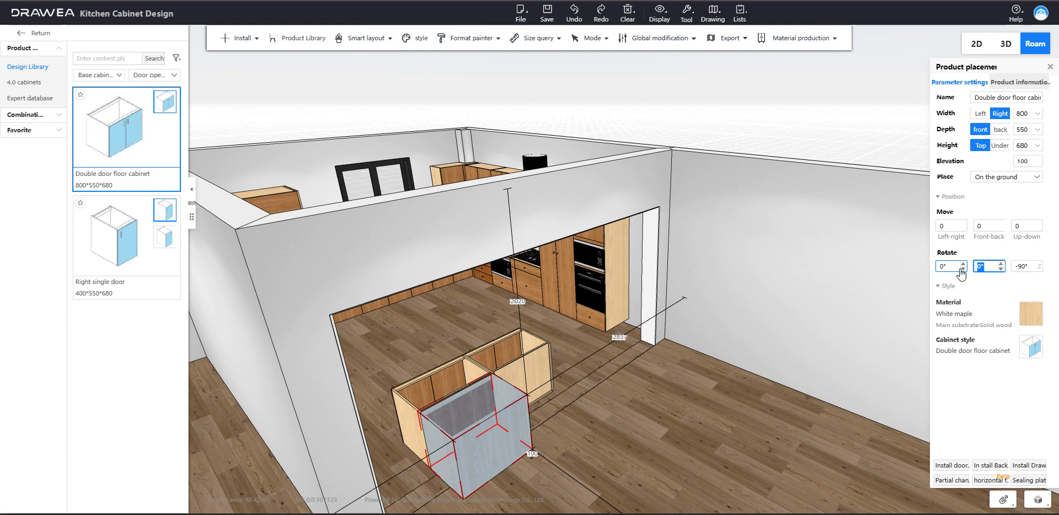
{"action": "key", "text": "Return"}
{"action": "key", "text": "ctrl+z"}
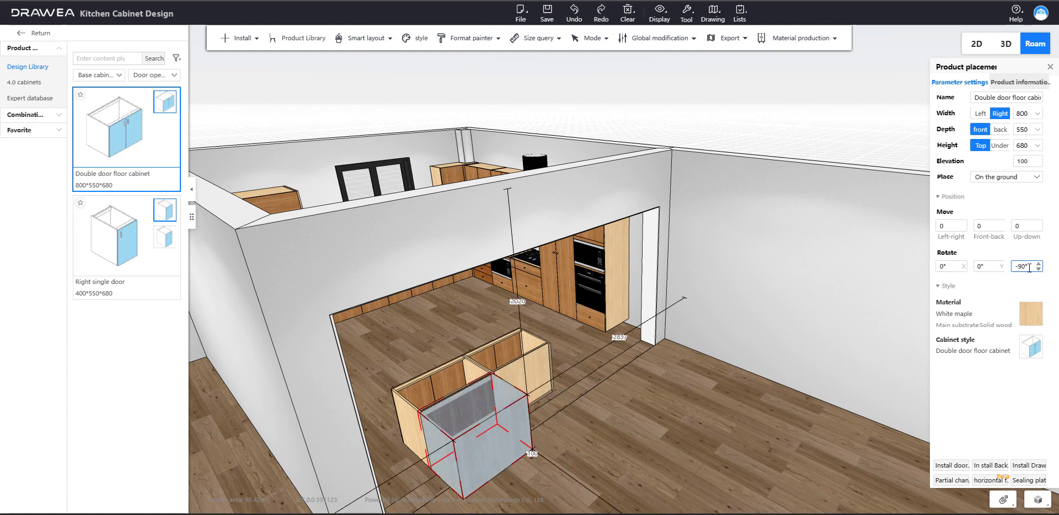
Step: Set the back copy's Z rotation to 180° and correct it to 90°, so its doors face away from the first row
{"action": "type", "text": "180"}
{"action": "key", "text": "Return"}
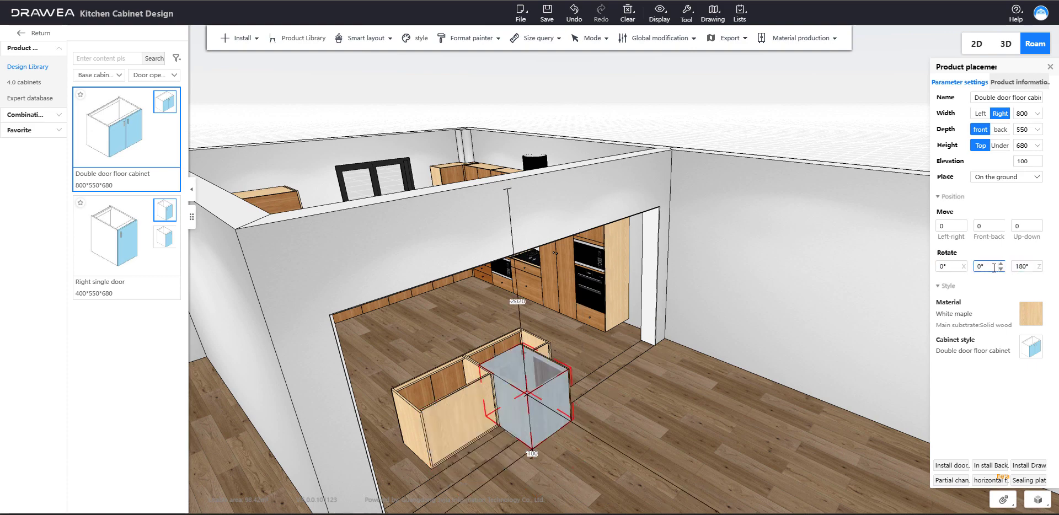
{"action": "left_click", "coordinate": [1030, 265]}
{"action": "type", "text": "90"}
{"action": "key", "text": "Return"}
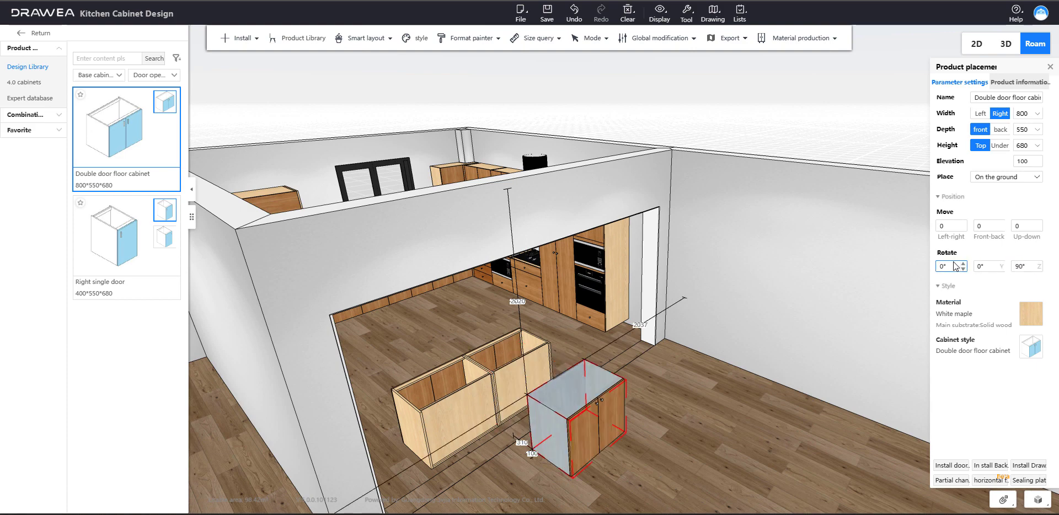
Step: Reselect the rotated back cabinet and start moving it in Point capture mode
{"action": "left_click", "coordinate": [708, 372]}
{"action": "left_click", "coordinate": [561, 395]}
{"action": "key", "text": "c"}
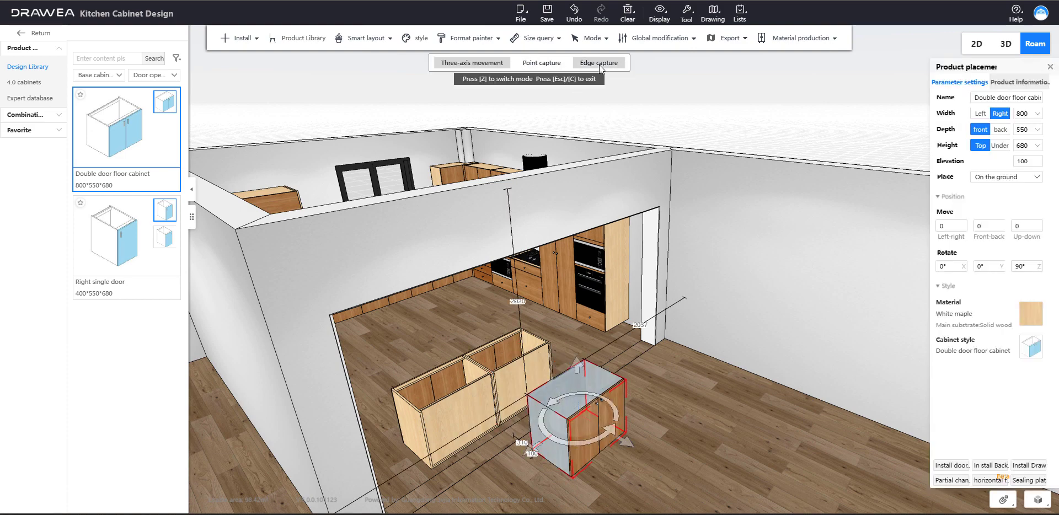
Step: Snap the loose double door floor cabinet's rear top corner to the adjacent island cabinet's outer top corner using Point capture
{"action": "left_click", "coordinate": [543, 63]}
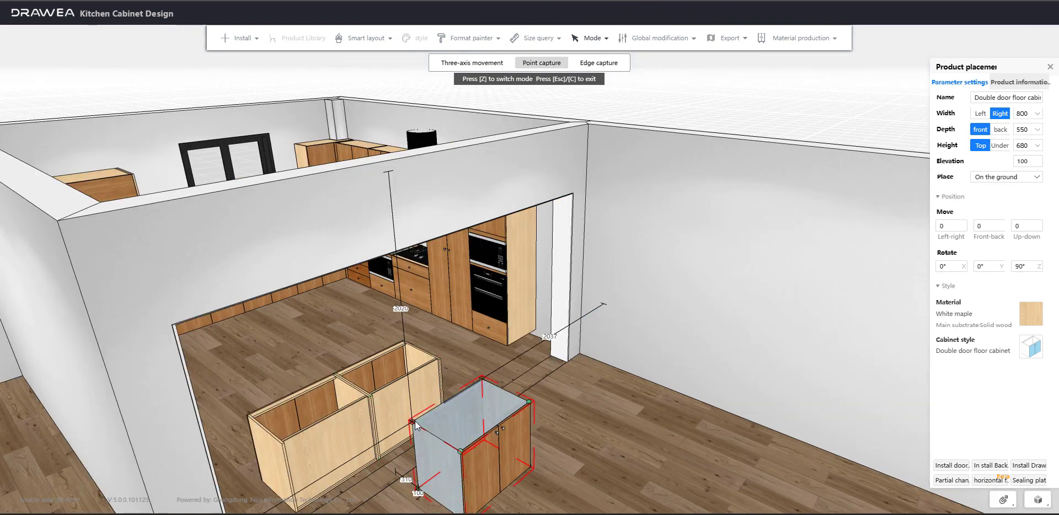
{"action": "left_click", "coordinate": [482, 379]}
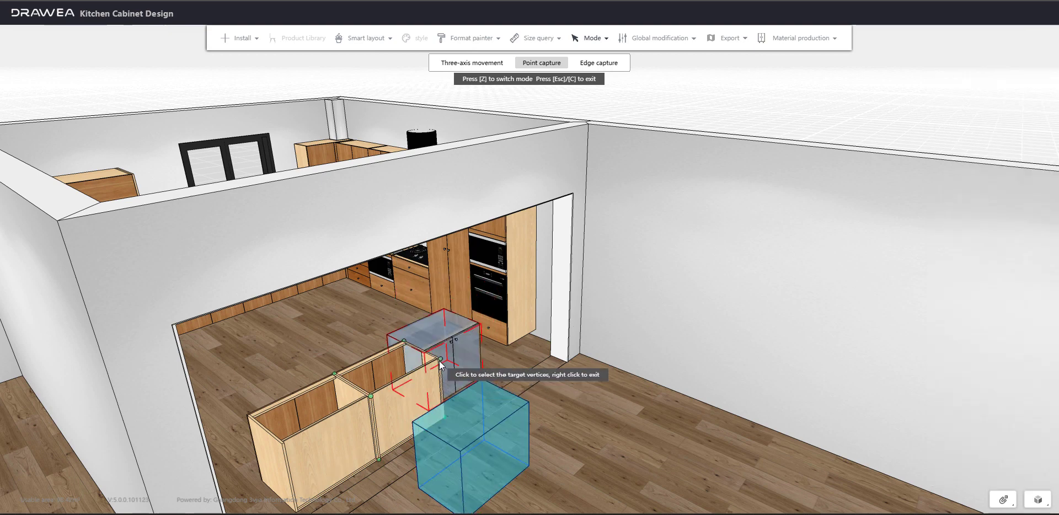
{"action": "left_click", "coordinate": [441, 359]}
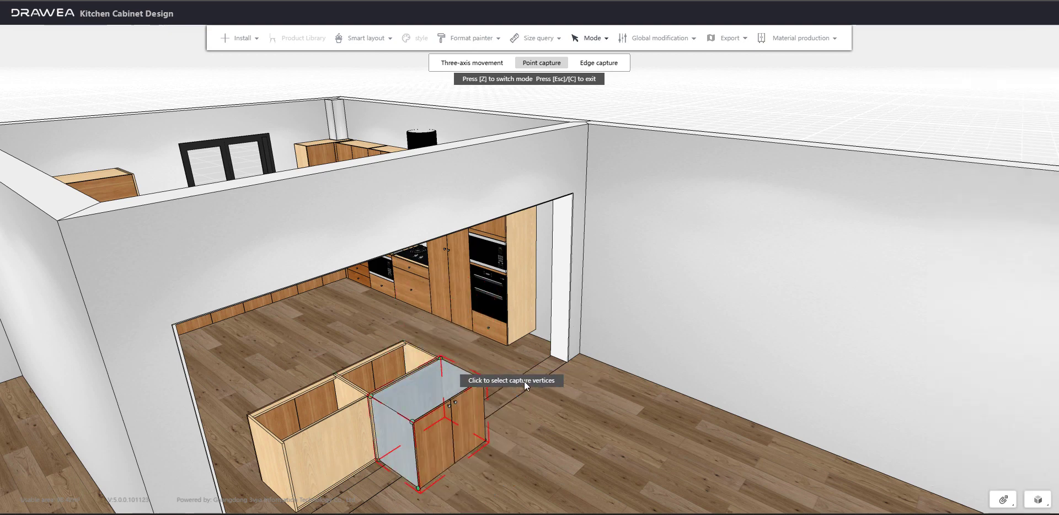
{"action": "middle_click_drag", "start_coordinate": [482, 355], "coordinate": [389, 361]}
{"action": "key", "text": "Escape"}
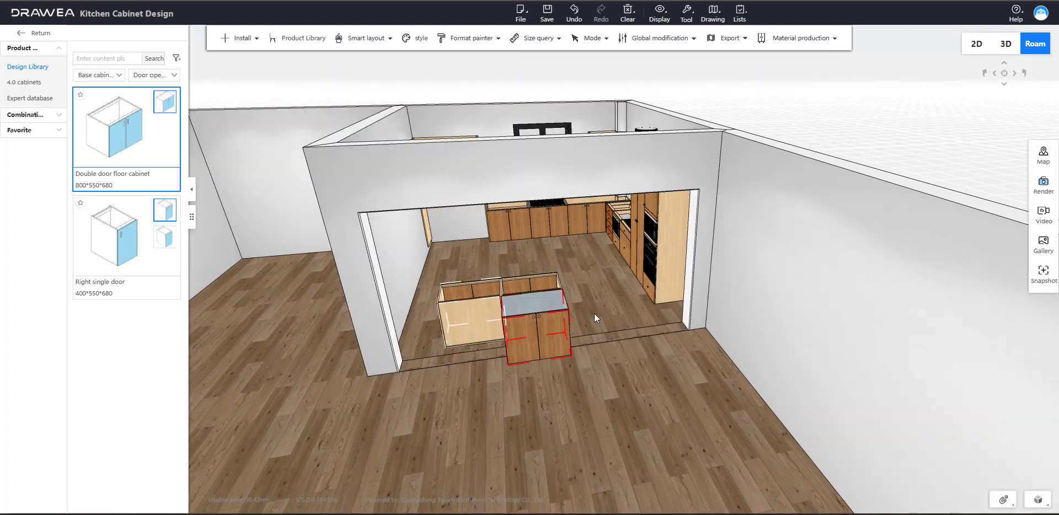
Step: Set the front island cabinet's distance to the wall on its right side to 1000
{"action": "left_click", "coordinate": [531, 322]}
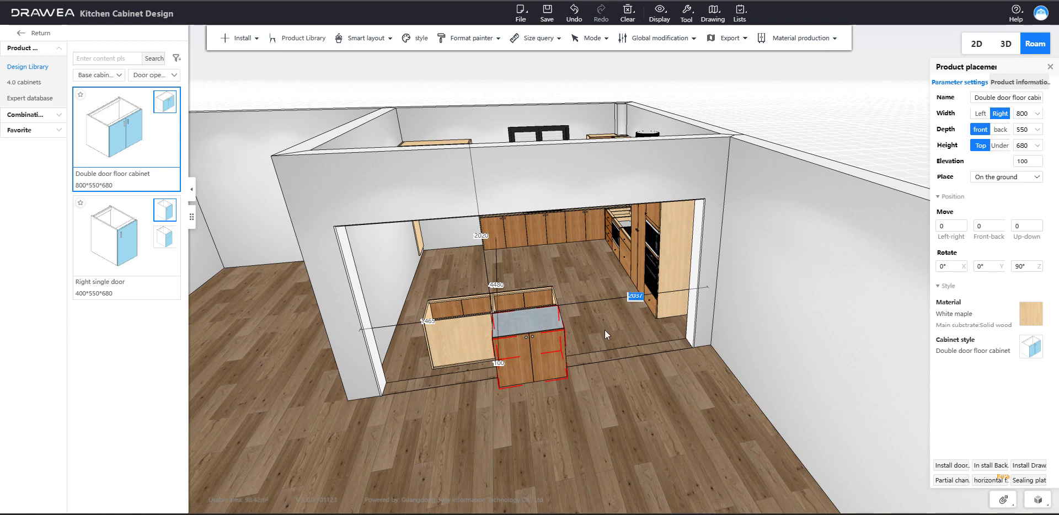
{"action": "type", "text": "1000"}
{"action": "key", "text": "Return"}
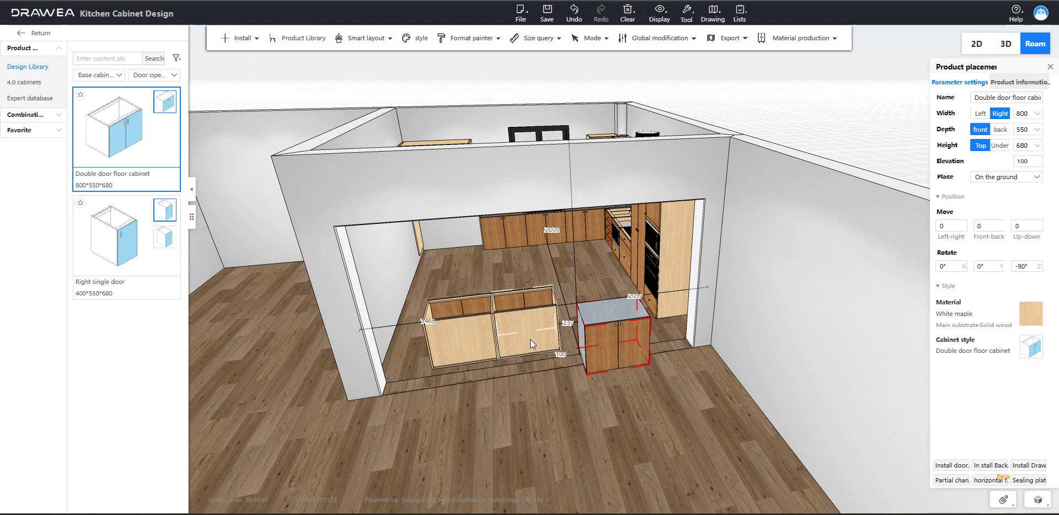
Step: Place the right rear island cabinet 1000 from the same wall and set the left rear cabinet's gap to it to 0
{"action": "left_click", "coordinate": [530, 340]}
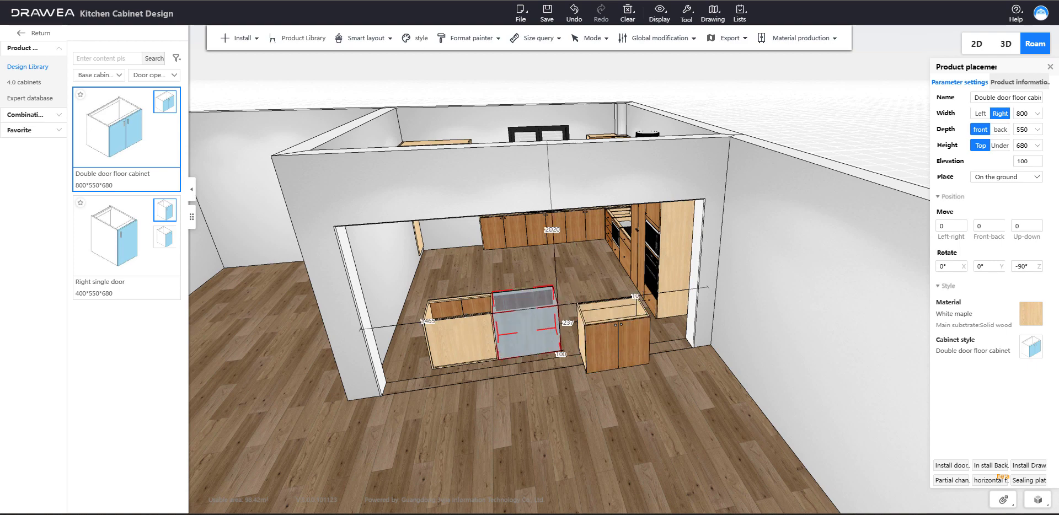
{"action": "key", "text": "Return"}
{"action": "left_click", "coordinate": [484, 333]}
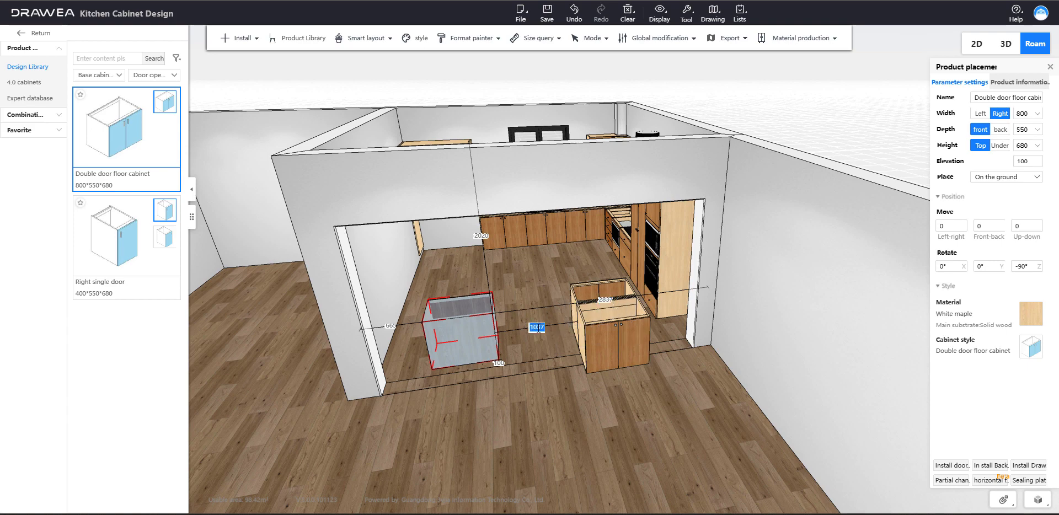
{"action": "type", "text": "0"}
{"action": "key", "text": "Return"}
Step: Copy the front island cabinet once with 0 spacing to fill the space in front of the left rear cabinet
{"action": "left_click_drag", "start_coordinate": [548, 319], "coordinate": [614, 308]}
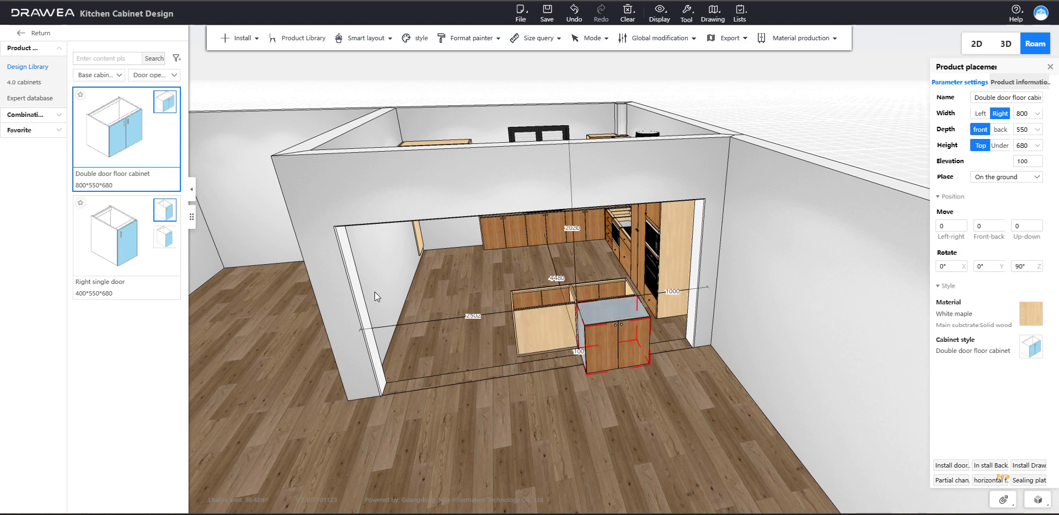
{"action": "key", "text": "ctrl+c"}
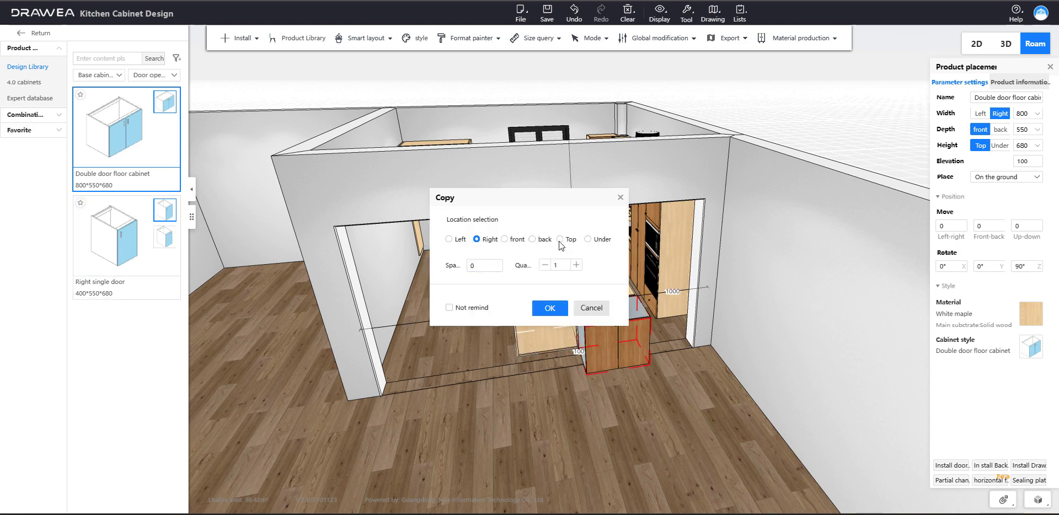
{"action": "left_click", "coordinate": [549, 310]}
{"action": "left_click", "coordinate": [587, 405]}
Step: Set the depth of the rear and front cabinets at the island's left end to 330 each
{"action": "left_click_drag", "start_coordinate": [498, 317], "coordinate": [572, 290]}
{"action": "key", "text": "d"}
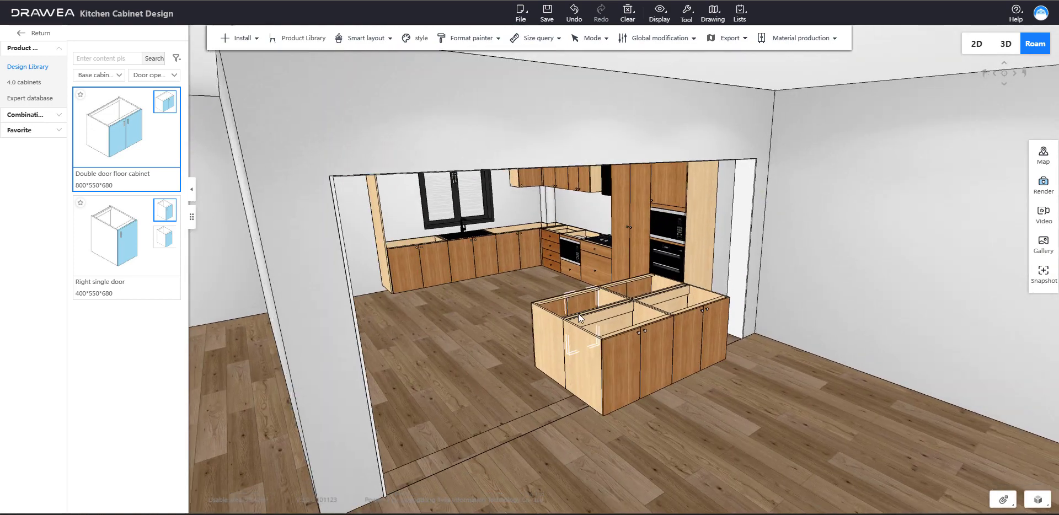
{"action": "key", "text": "s"}
{"action": "key", "text": "w"}
{"action": "left_click", "coordinate": [545, 360]}
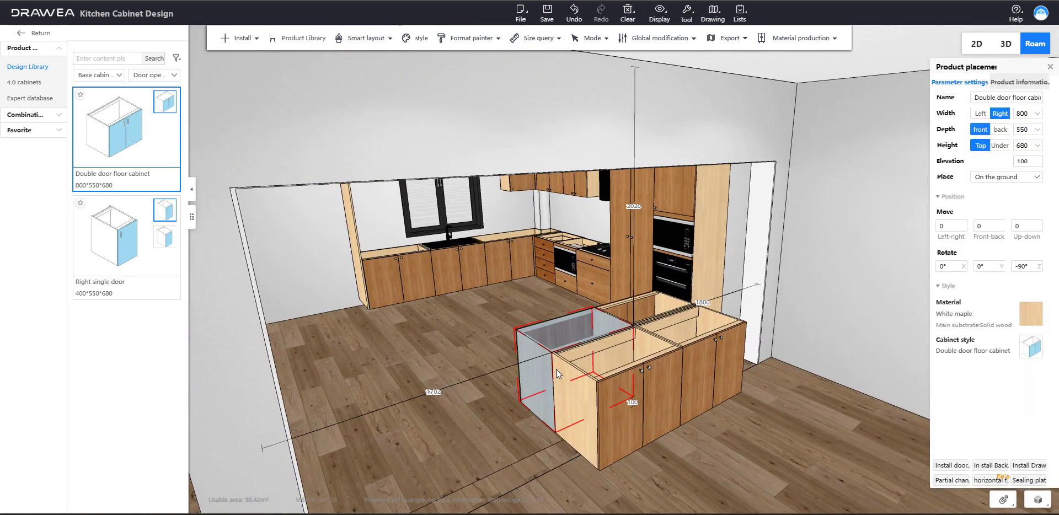
{"action": "left_click", "coordinate": [1029, 131]}
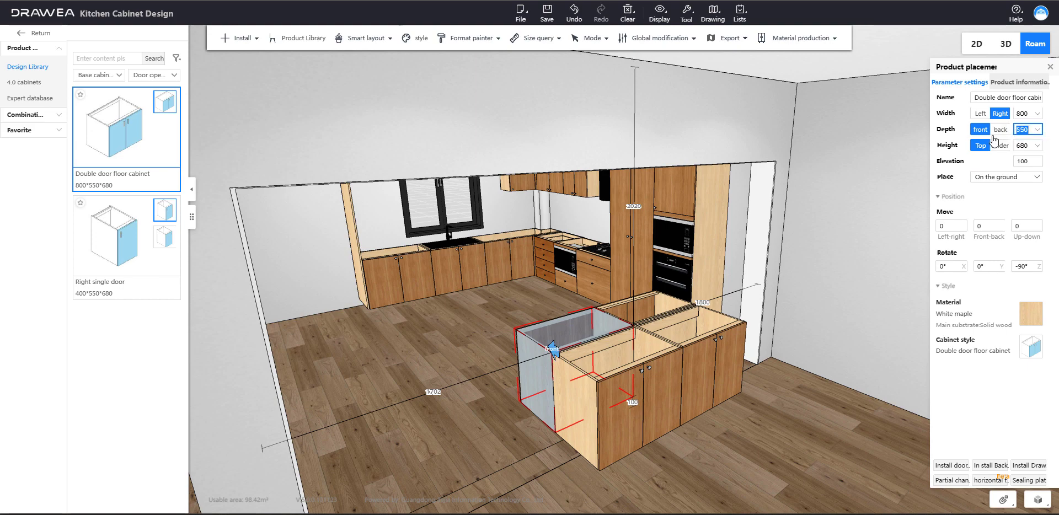
{"action": "key", "text": "Return"}
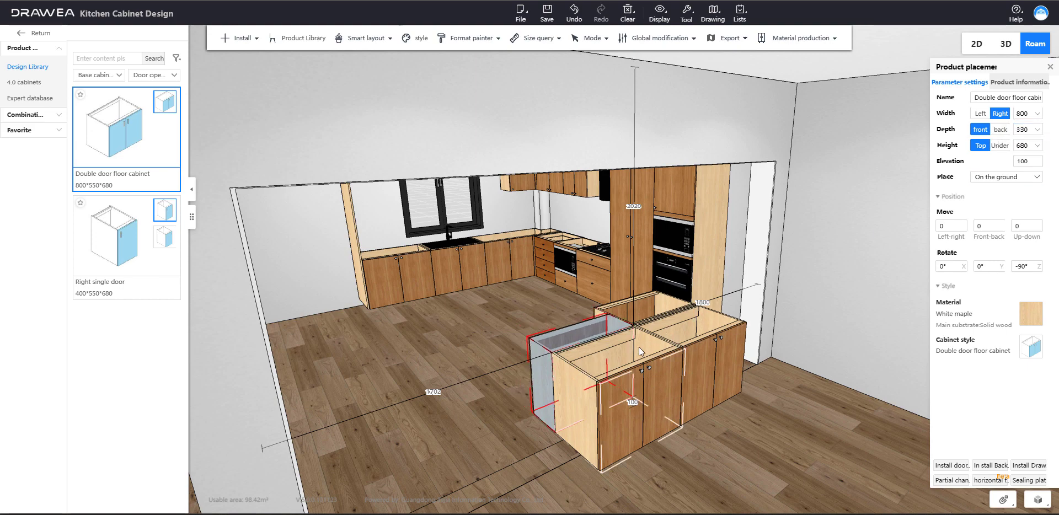
{"action": "left_click", "coordinate": [623, 386]}
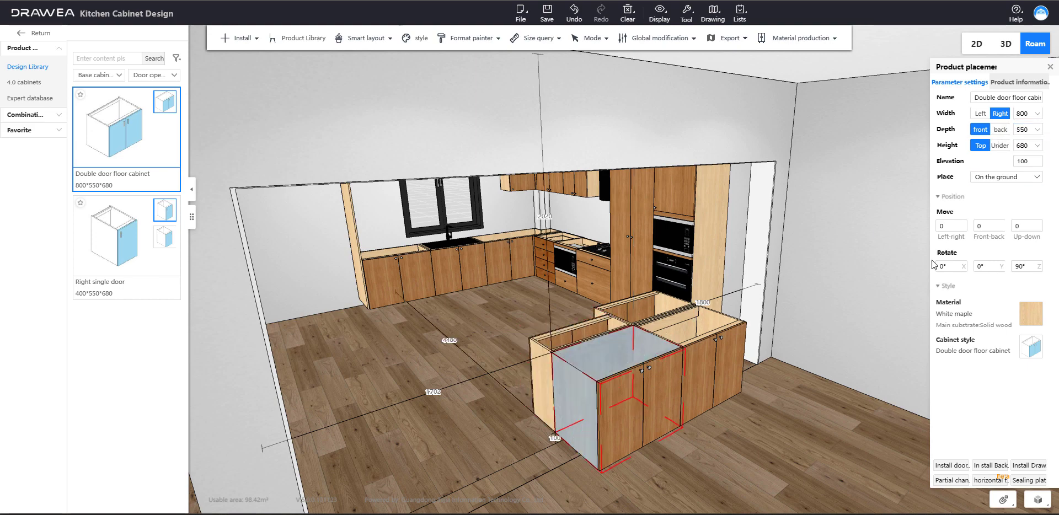
{"action": "left_click", "coordinate": [1025, 131]}
{"action": "key", "text": "Return"}
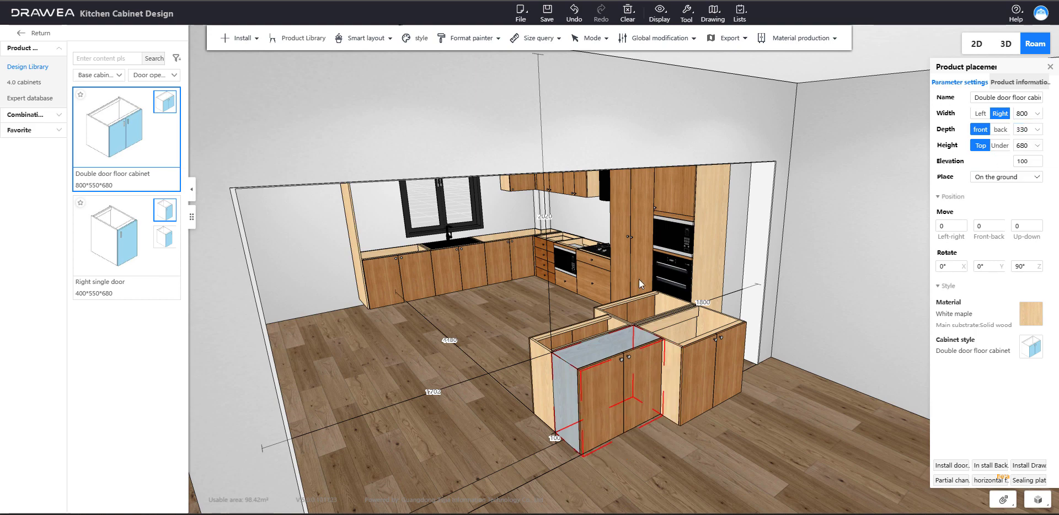
Step: Select both cabinets at the island's right end together and set their depth to 330
{"action": "left_click", "coordinate": [715, 323]}
{"action": "left_click", "coordinate": [717, 325], "text": "ctrl"}
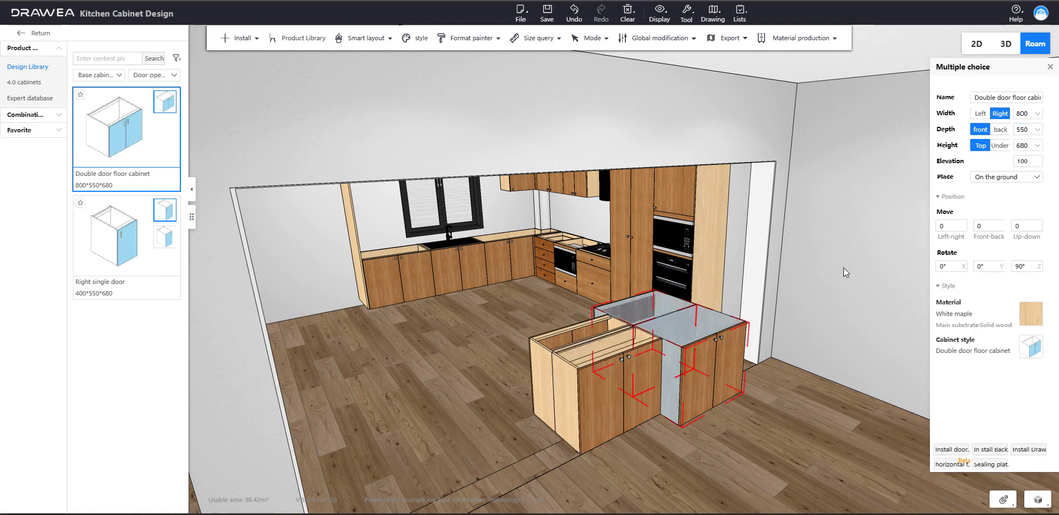
{"action": "left_click", "coordinate": [1022, 131]}
{"action": "type", "text": "33"}
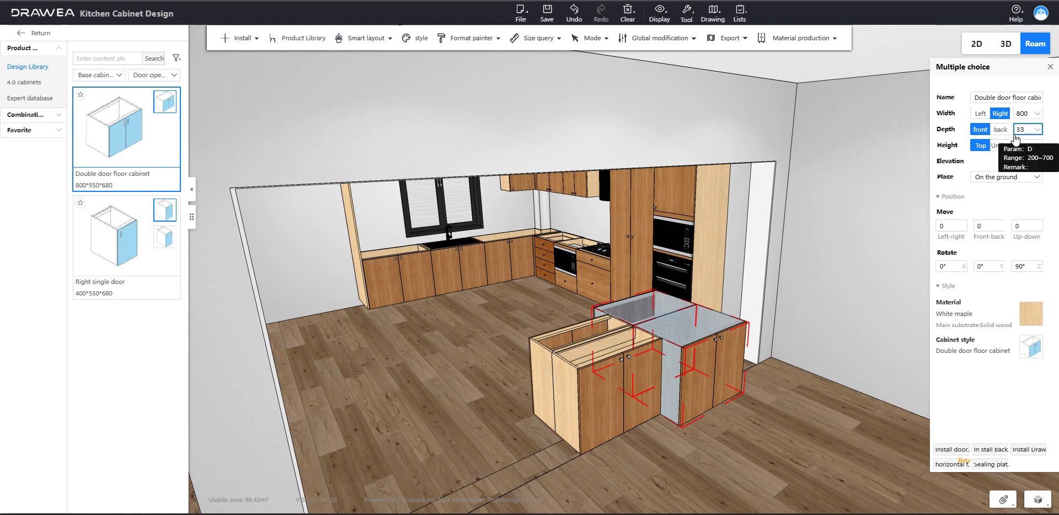
{"action": "type", "text": "0"}
{"action": "left_click", "coordinate": [843, 224]}
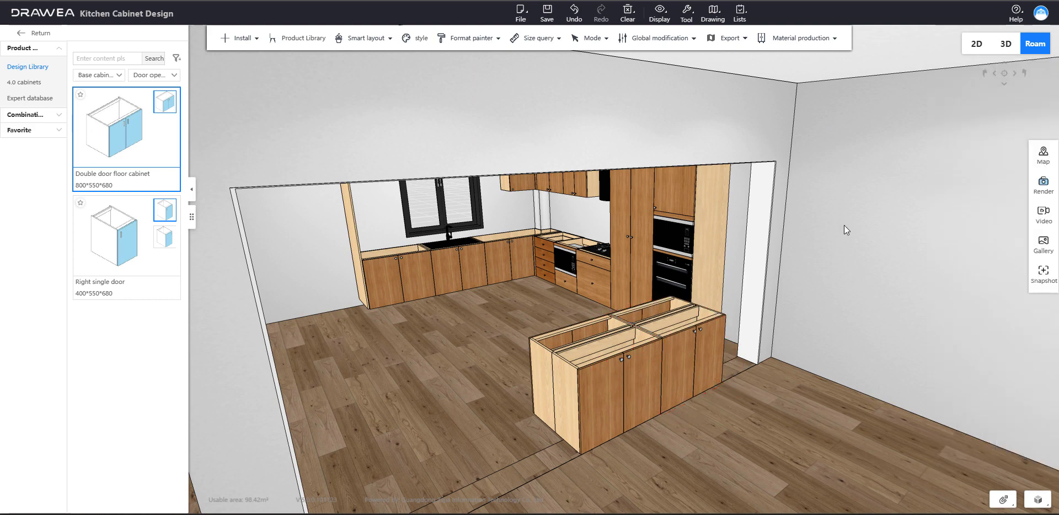
Step: Examine the island from the front and the kitchen's base cabinets, wall cabinets and refrigerator opening from inside the room
{"action": "left_click_drag", "start_coordinate": [844, 225], "coordinate": [745, 215]}
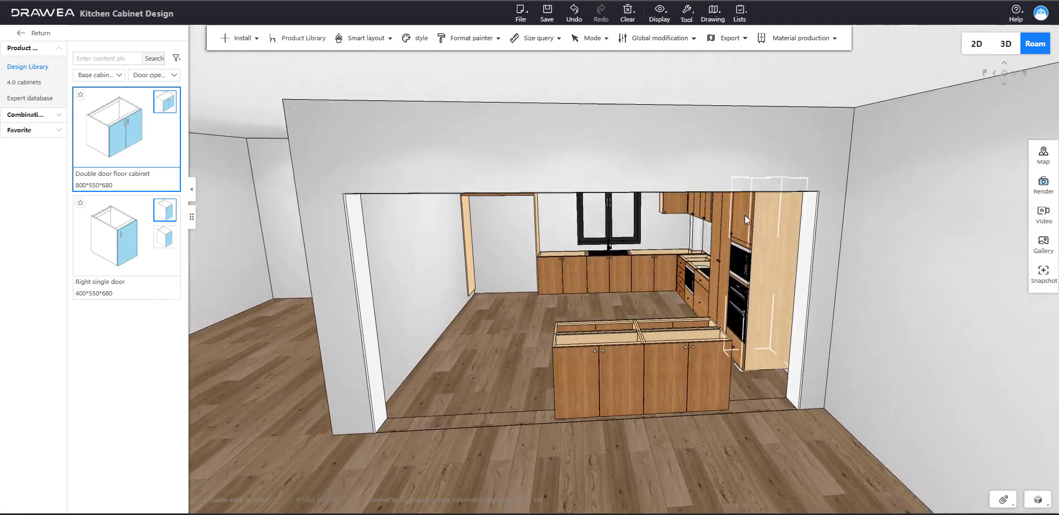
{"action": "right_click_drag", "start_coordinate": [745, 215], "coordinate": [772, 205]}
{"action": "scroll", "coordinate": [772, 204], "scroll_direction": "up", "scroll_amount": 3}
{"action": "left_click_drag", "start_coordinate": [772, 205], "coordinate": [800, 217]}
{"action": "scroll", "coordinate": [782, 214], "scroll_direction": "up", "scroll_amount": 2}
{"action": "scroll", "coordinate": [968, 195], "scroll_direction": "up", "scroll_amount": 3}
{"action": "scroll", "coordinate": [972, 193], "scroll_direction": "down", "scroll_amount": 3}
{"action": "scroll", "coordinate": [748, 208], "scroll_direction": "down", "scroll_amount": 2}
{"action": "scroll", "coordinate": [752, 215], "scroll_direction": "down", "scroll_amount": 2}
{"action": "key", "text": "q"}
{"action": "scroll", "coordinate": [799, 217], "scroll_direction": "down", "scroll_amount": 2}
{"action": "key", "text": "e"}
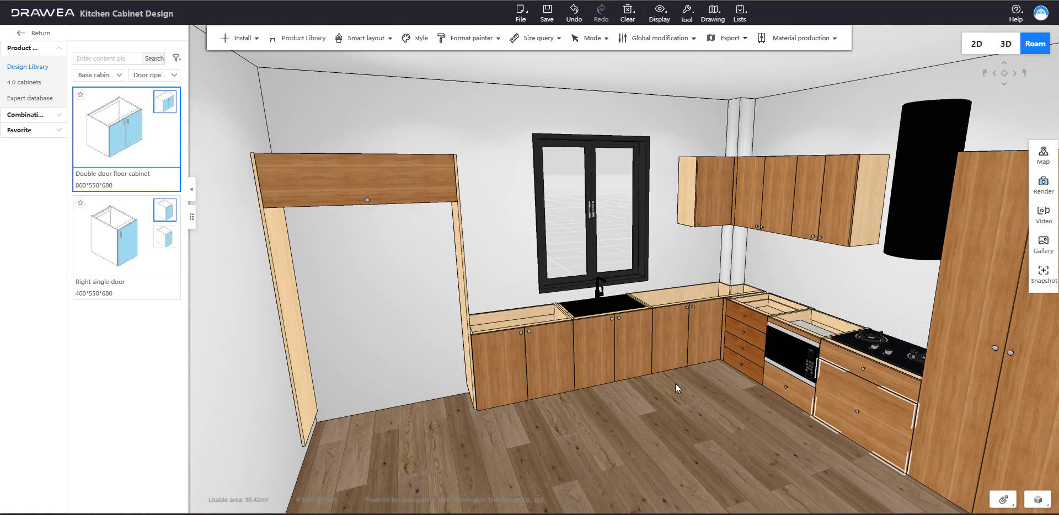
{"action": "scroll", "coordinate": [680, 376], "scroll_direction": "down", "scroll_amount": 2}
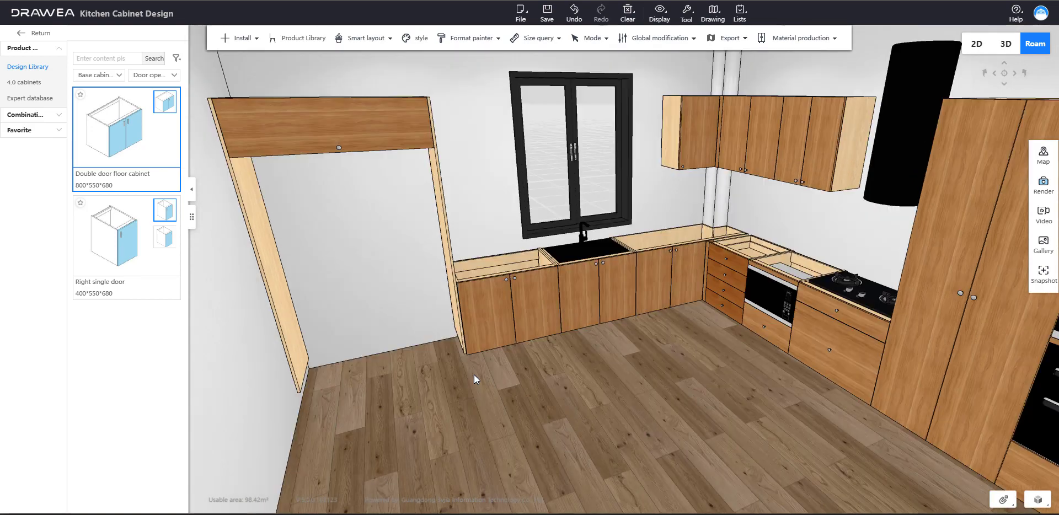
{"action": "scroll", "coordinate": [651, 221], "scroll_direction": "up", "scroll_amount": 2}
{"action": "left_click_drag", "start_coordinate": [666, 219], "coordinate": [565, 179]}
{"action": "key", "text": "a"}
{"action": "key", "text": "d"}
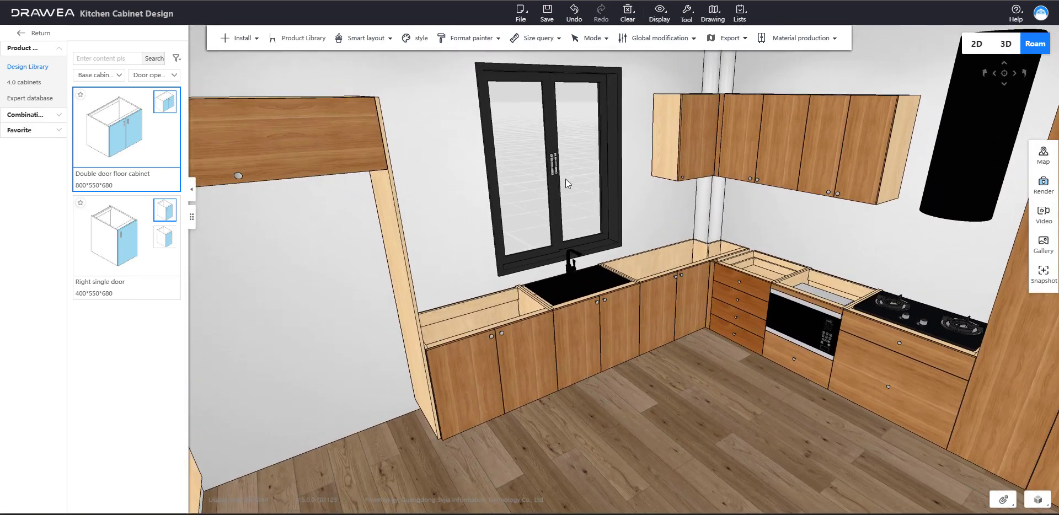
Step: Start a base trim installation and pull the island's front skirting line outward to a depth of about 689
{"action": "left_click", "coordinate": [241, 38]}
{"action": "mouse_move", "coordinate": [243, 87]}
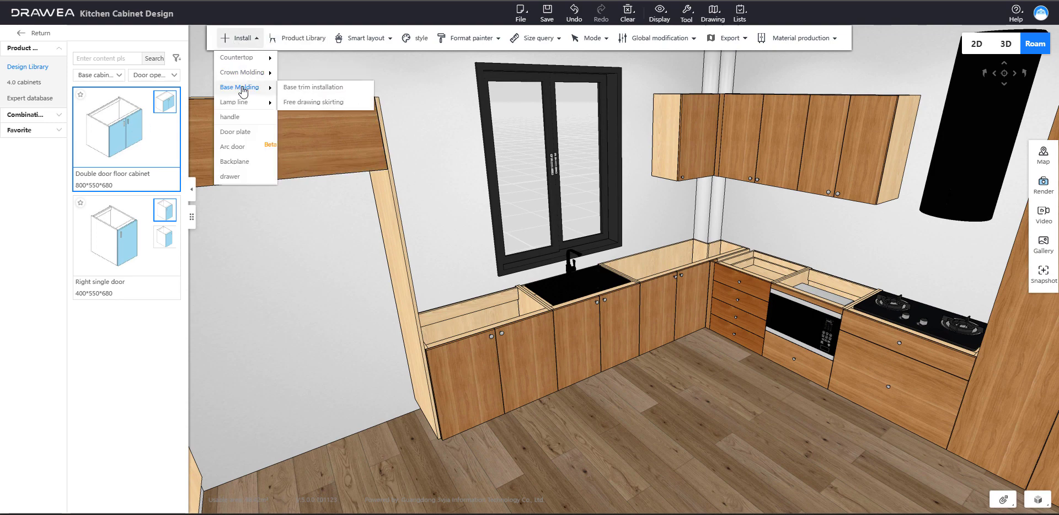
{"action": "left_click", "coordinate": [299, 88]}
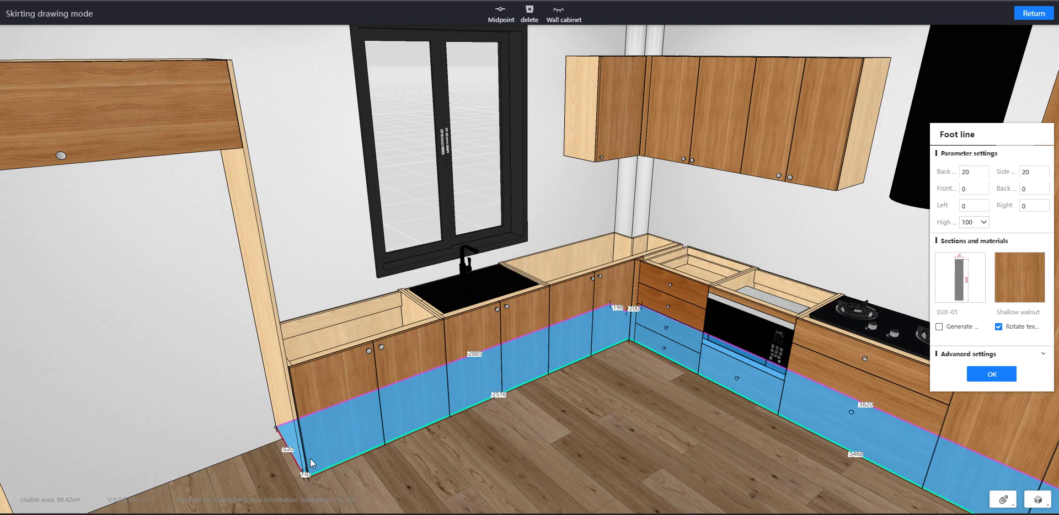
{"action": "left_click_drag", "start_coordinate": [636, 350], "coordinate": [667, 404]}
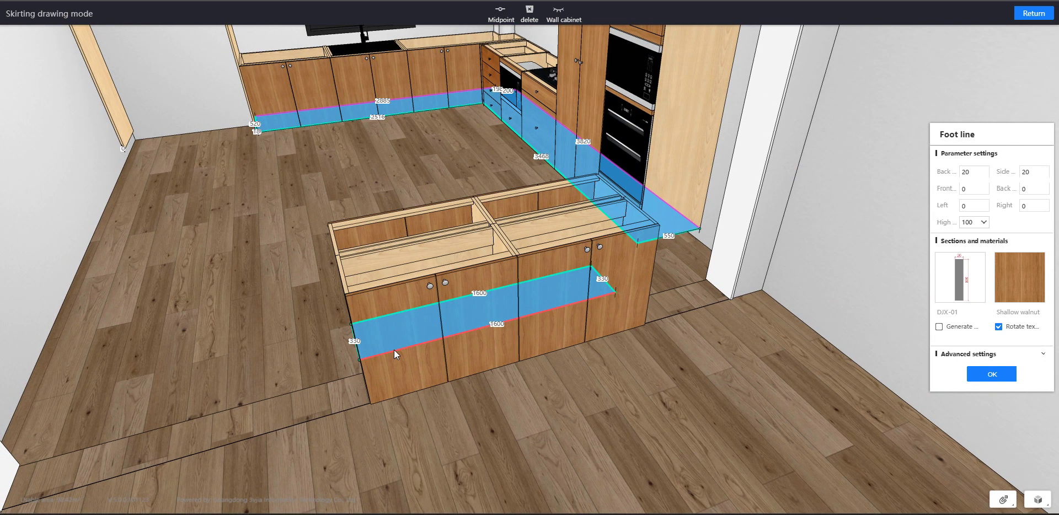
{"action": "left_click_drag", "start_coordinate": [394, 350], "coordinate": [421, 391]}
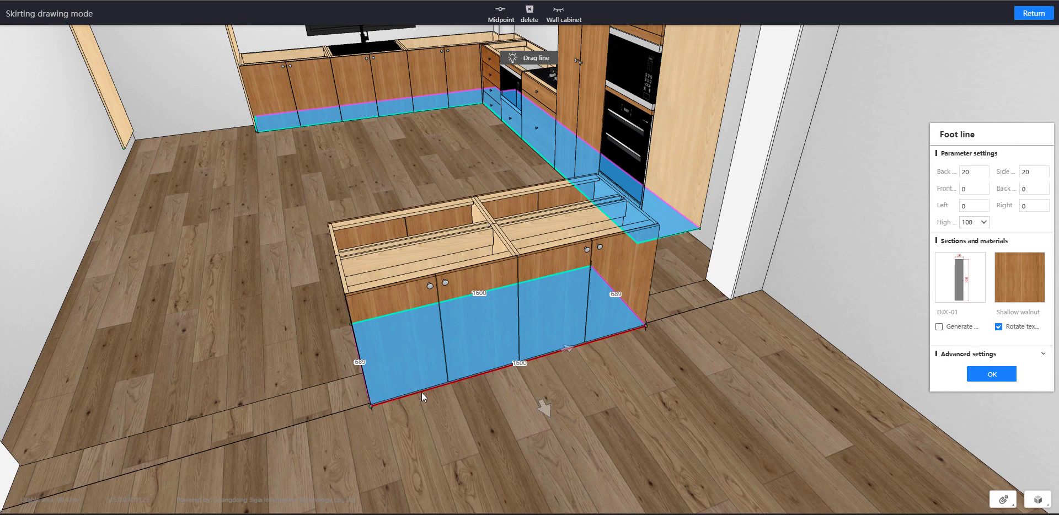
Step: Choose the Meinimei - Skirting Line 2 section for the foot line and generate the base trim
{"action": "scroll", "coordinate": [316, 184], "scroll_direction": "up", "scroll_amount": 5}
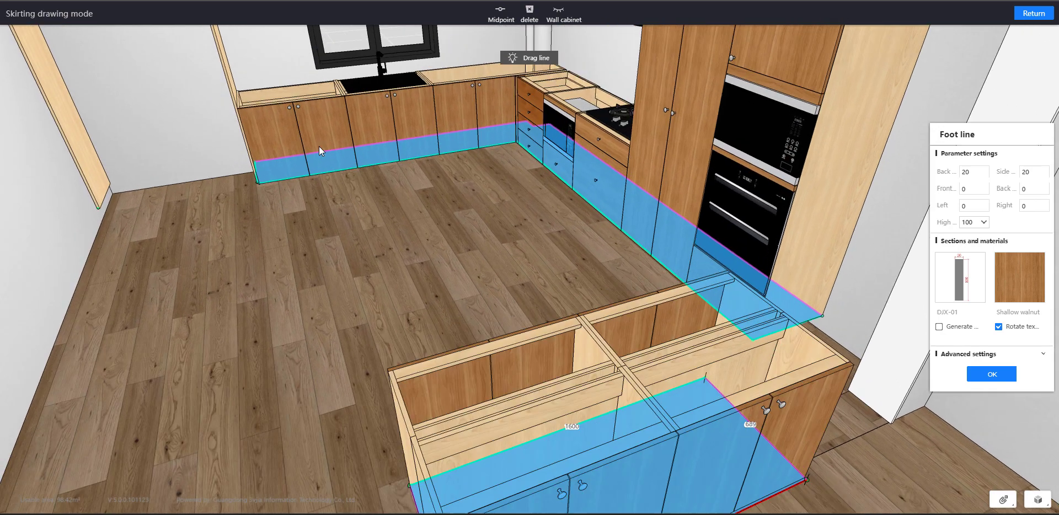
{"action": "scroll", "coordinate": [319, 146], "scroll_direction": "up", "scroll_amount": 5}
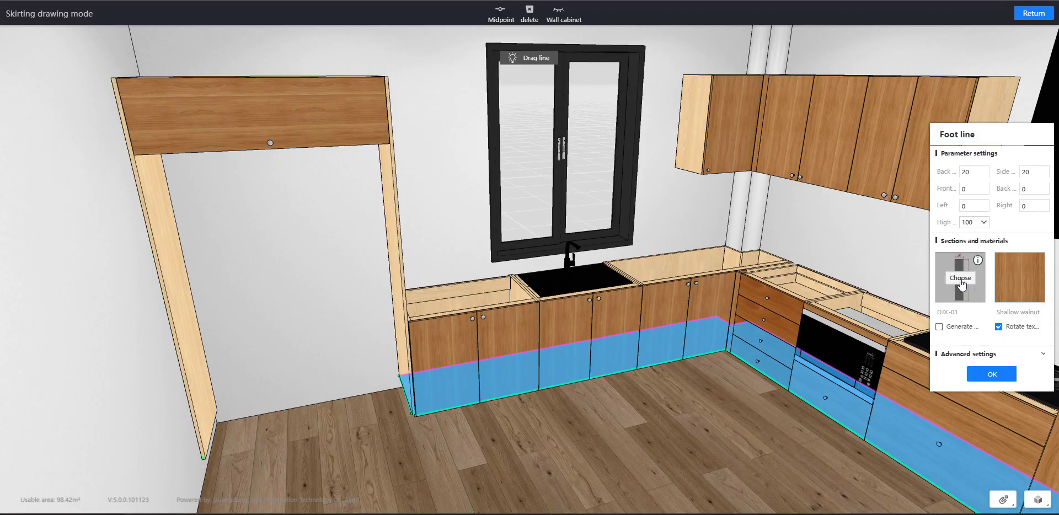
{"action": "left_click", "coordinate": [960, 280]}
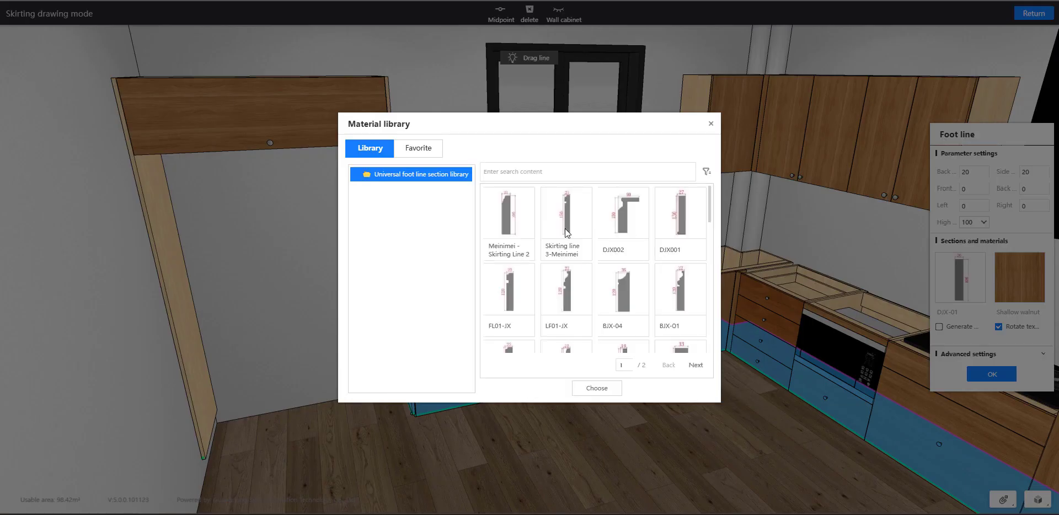
{"action": "double_click", "coordinate": [506, 212]}
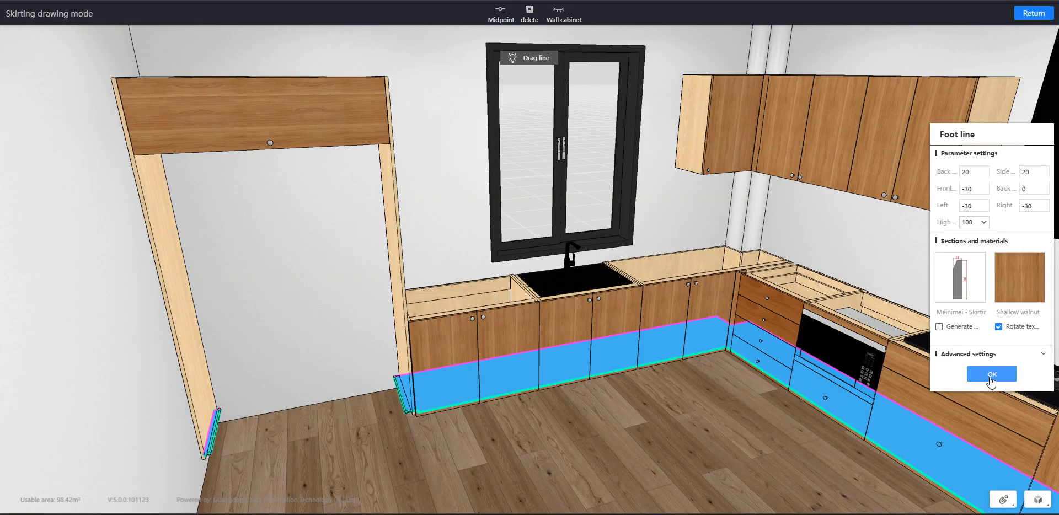
{"action": "left_click", "coordinate": [991, 376]}
Step: Delete the base trim along the sink-wall cabinets and the short trim piece under the refrigerator opening's outer panel
{"action": "scroll", "coordinate": [695, 422], "scroll_direction": "up", "scroll_amount": 5}
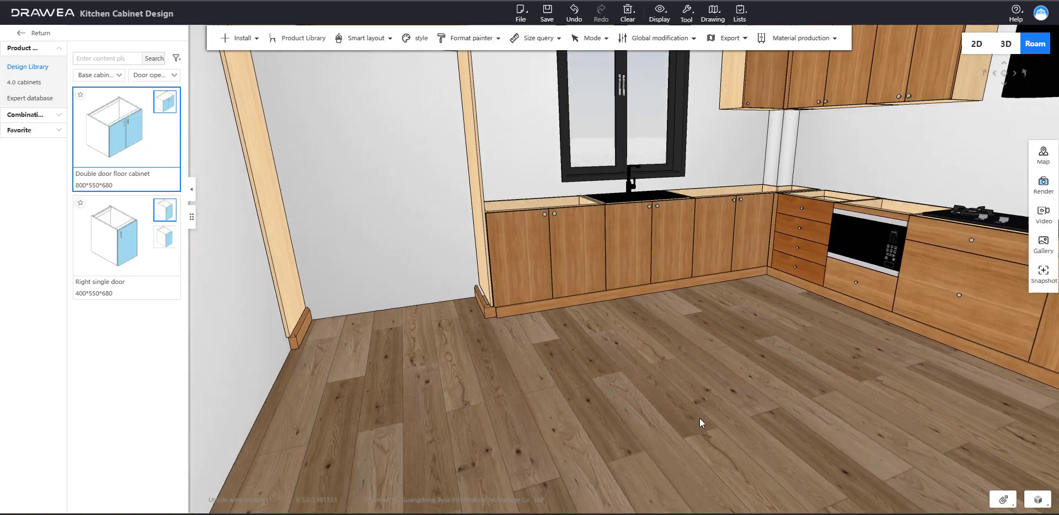
{"action": "left_click_drag", "start_coordinate": [844, 399], "coordinate": [635, 395]}
{"action": "key", "text": "d"}
{"action": "key", "text": "a"}
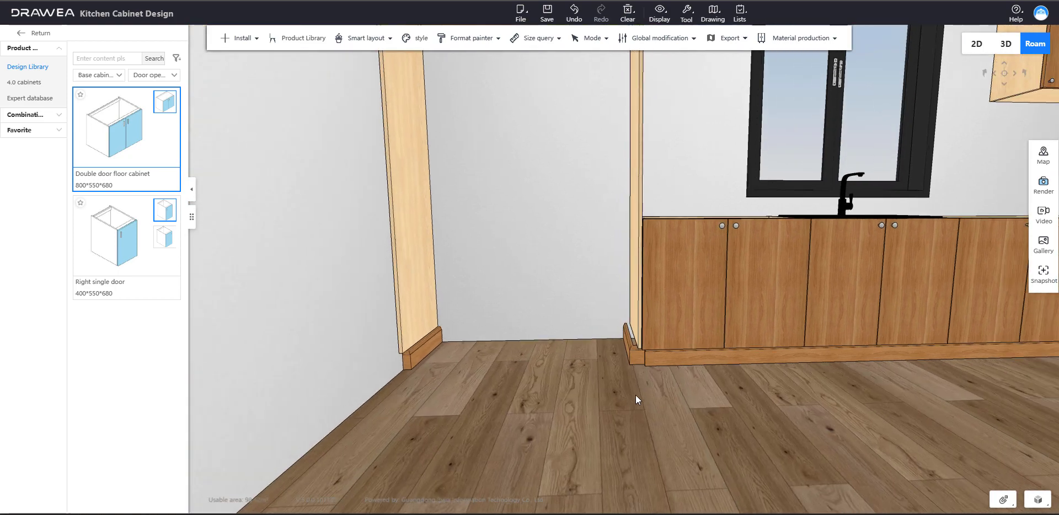
{"action": "left_click", "coordinate": [614, 347]}
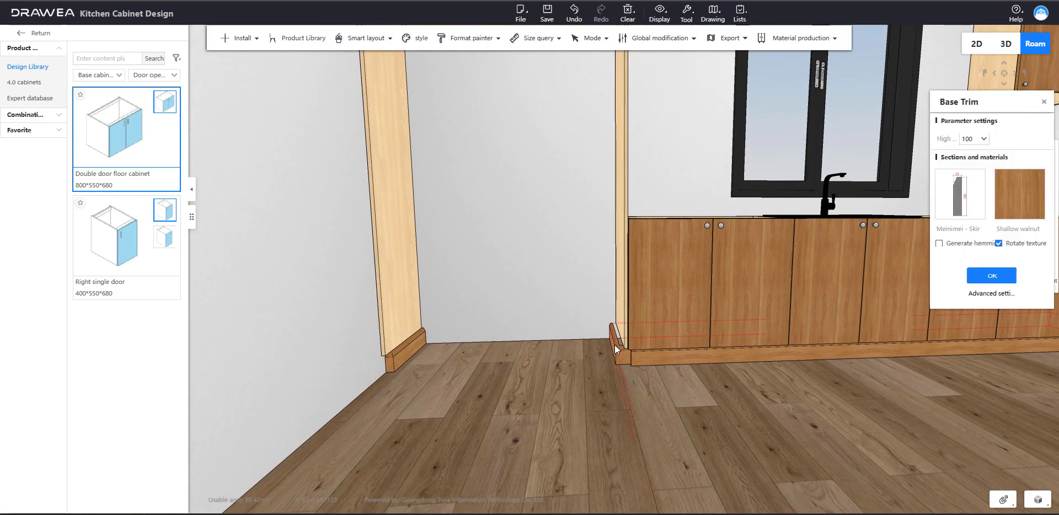
{"action": "double_click", "coordinate": [614, 346]}
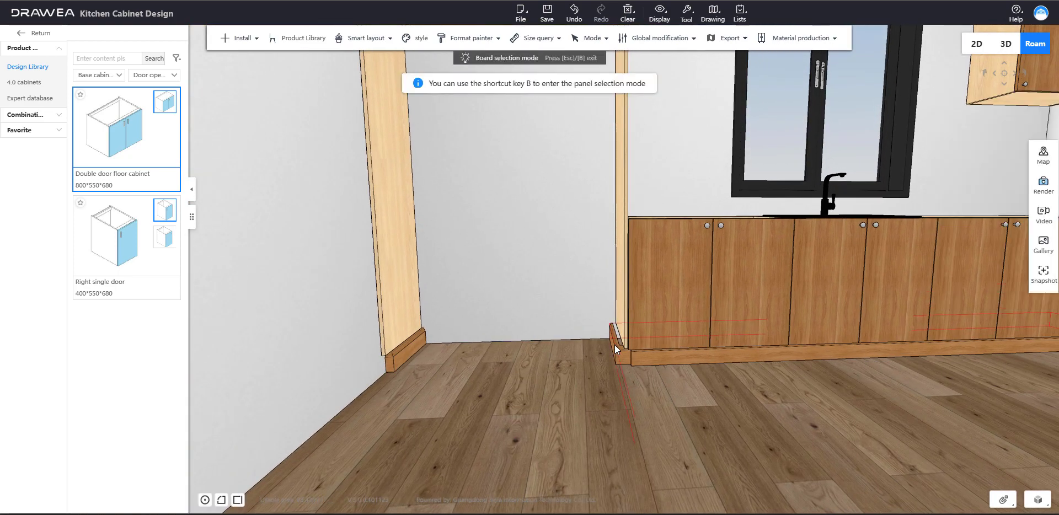
{"action": "key", "text": "Delete"}
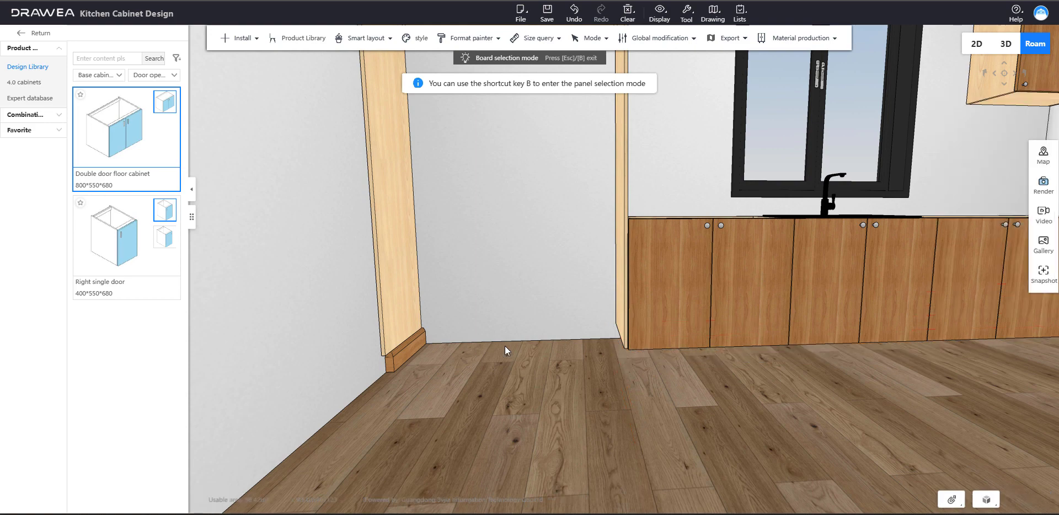
{"action": "left_click", "coordinate": [414, 349]}
{"action": "key", "text": "Delete"}
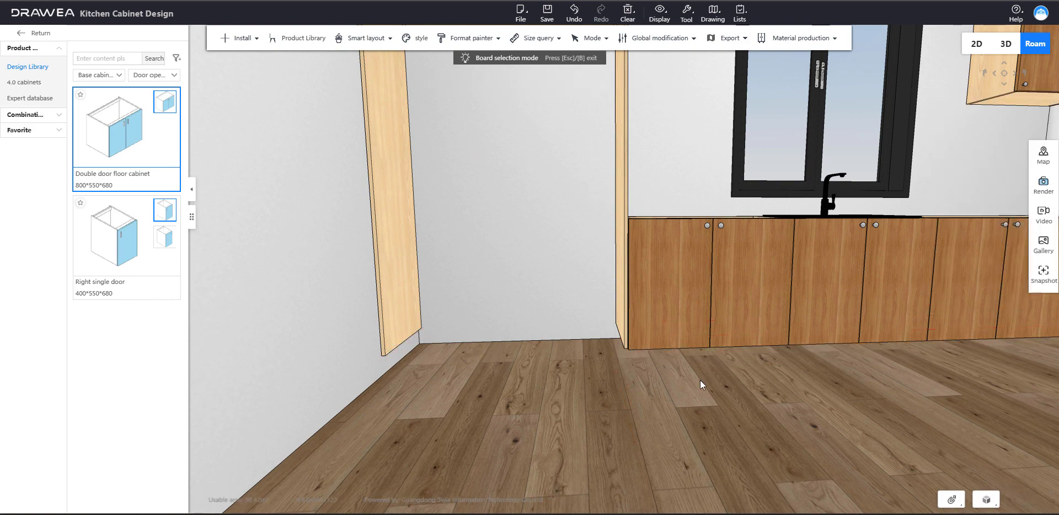
Step: Undo the last two base trim deletions
{"action": "key", "text": "ctrl+z"}
{"action": "key", "text": "ctrl+z"}
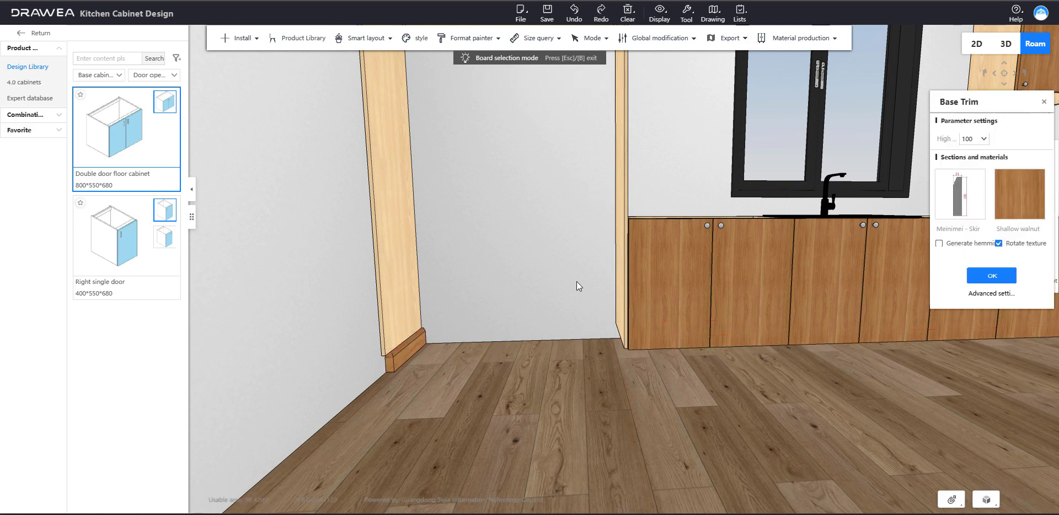
{"action": "scroll", "coordinate": [653, 409], "scroll_direction": "up", "scroll_amount": 1}
{"action": "left_click_drag", "start_coordinate": [653, 409], "coordinate": [715, 419]}
{"action": "left_click_drag", "start_coordinate": [740, 325], "coordinate": [673, 249]}
{"action": "scroll", "coordinate": [654, 310], "scroll_direction": "down", "scroll_amount": 3}
{"action": "scroll", "coordinate": [673, 250], "scroll_direction": "up", "scroll_amount": 1}
{"action": "scroll", "coordinate": [691, 387], "scroll_direction": "up", "scroll_amount": 3}
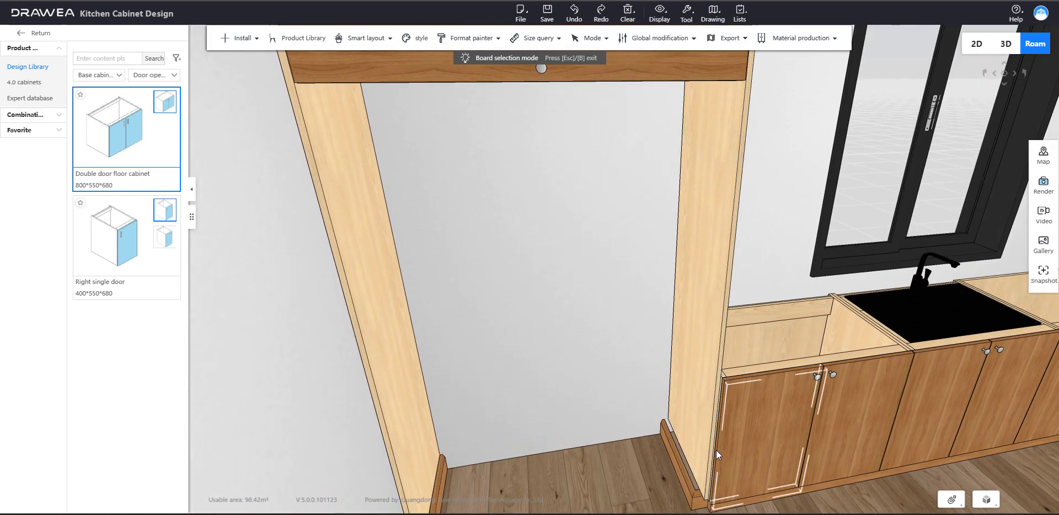
Step: Delete only the base trim running from the refrigerator panel along the sink-wall cabinets
{"action": "scroll", "coordinate": [716, 450], "scroll_direction": "down", "scroll_amount": 4}
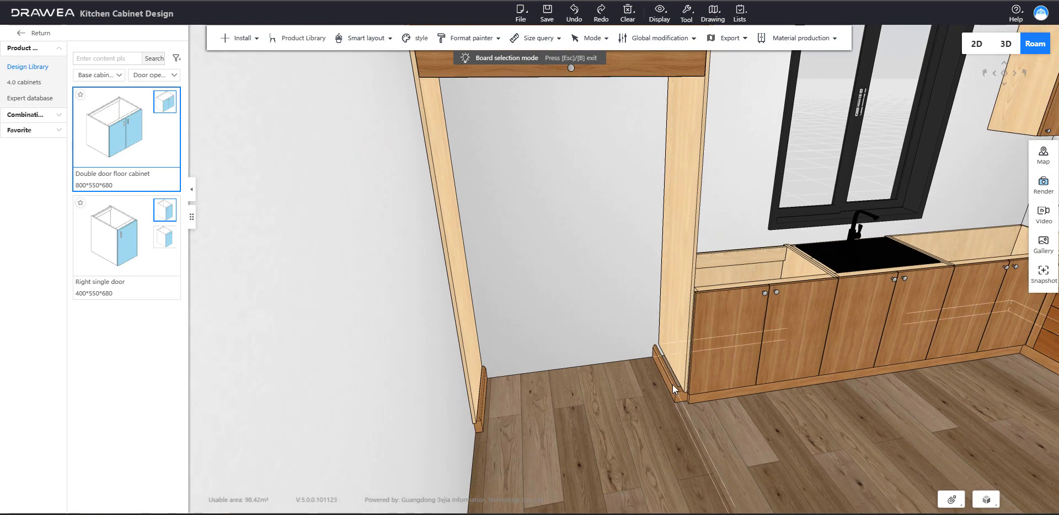
{"action": "left_click", "coordinate": [670, 379]}
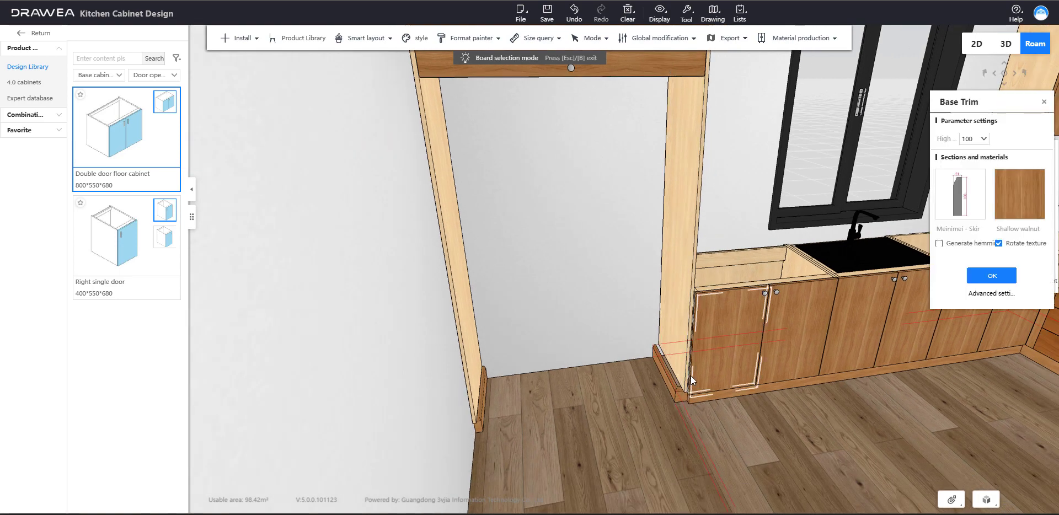
{"action": "key", "text": "Delete"}
{"action": "left_click_drag", "start_coordinate": [610, 346], "coordinate": [656, 327]}
{"action": "key", "text": "e"}
{"action": "left_click_drag", "start_coordinate": [587, 393], "coordinate": [569, 370]}
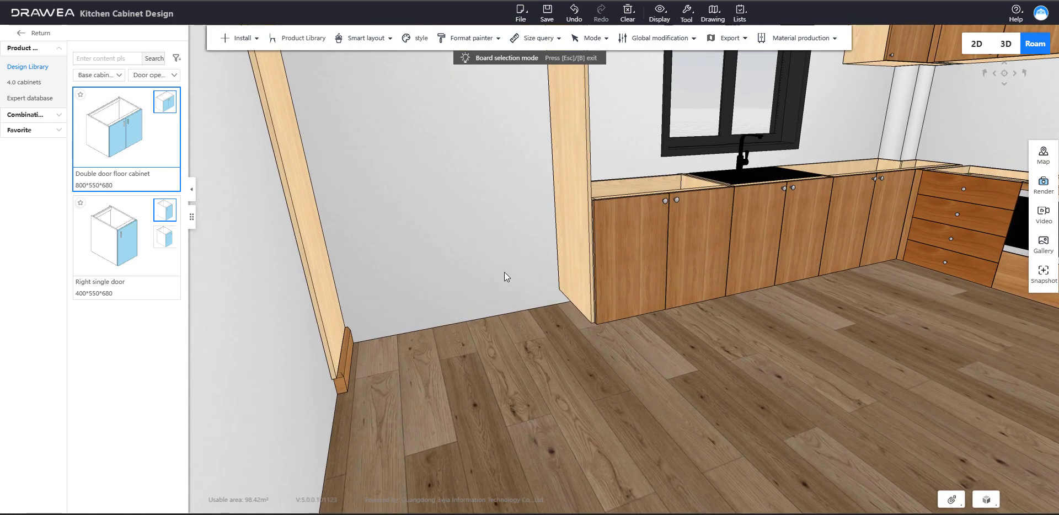
Step: Check the depth of the base cabinet beside the refrigerator opening and set the adjoining tall cabinet visible panel's depth to 550
{"action": "left_click", "coordinate": [607, 187]}
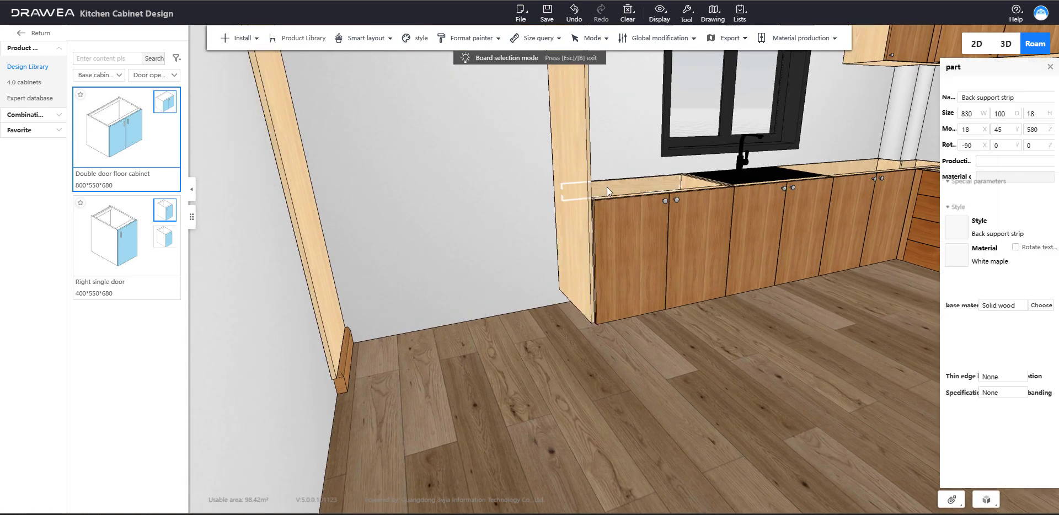
{"action": "left_click_drag", "start_coordinate": [607, 187], "coordinate": [661, 224]}
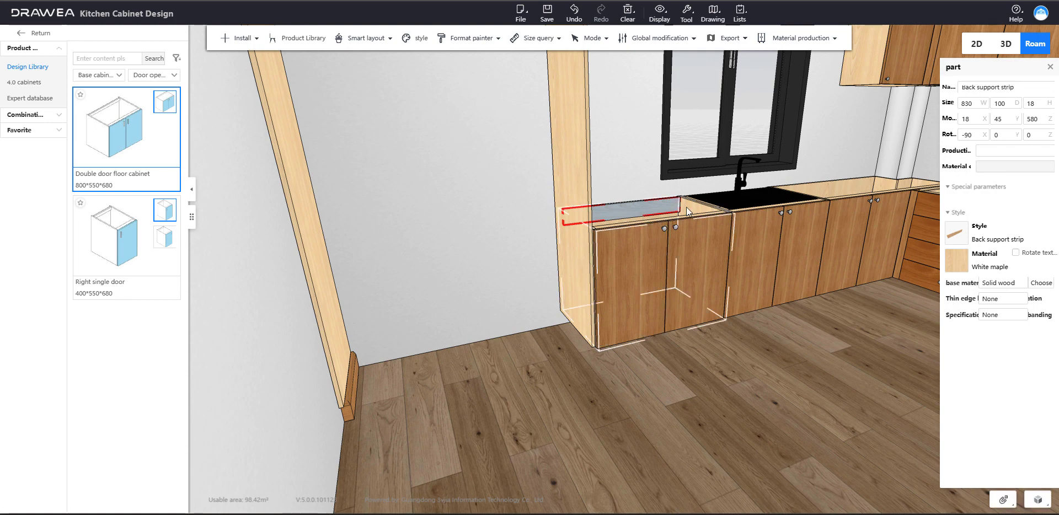
{"action": "left_click", "coordinate": [680, 209]}
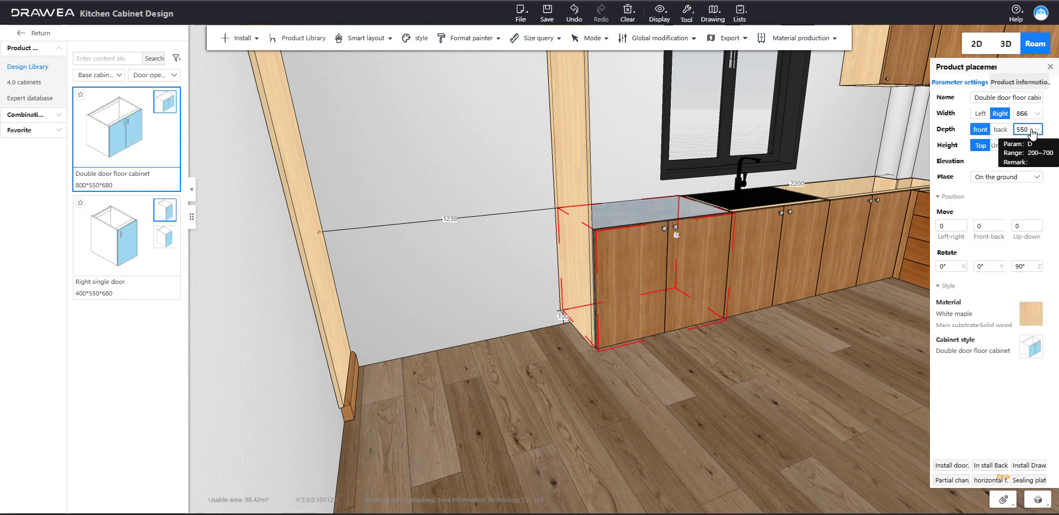
{"action": "left_click", "coordinate": [573, 173]}
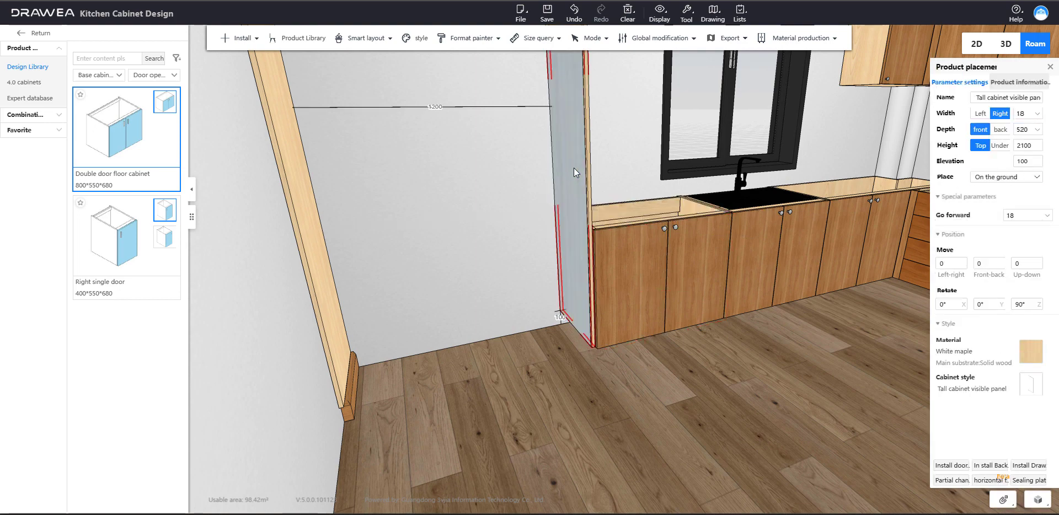
{"action": "left_click", "coordinate": [1030, 131]}
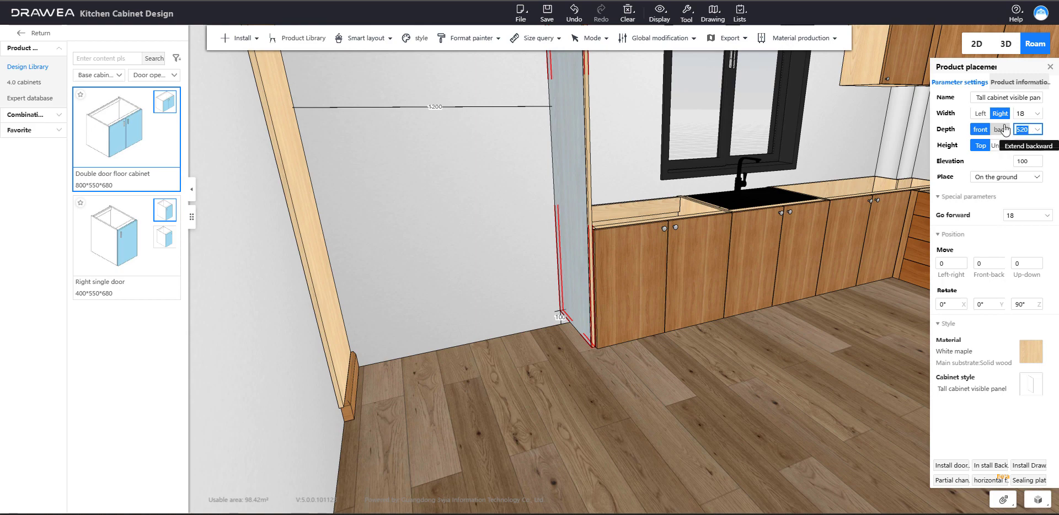
{"action": "type", "text": "550"}
{"action": "key", "text": "Return"}
{"action": "left_click", "coordinate": [532, 269]}
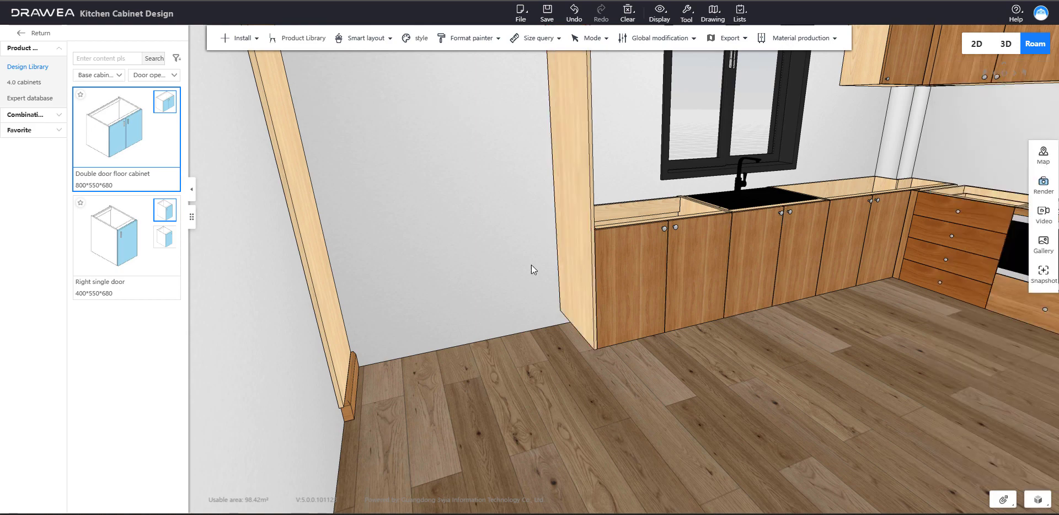
Step: Generate base trim again along the sink-wall cabinets and adjoining refrigerator panel using Base trim installation
{"action": "mouse_move", "coordinate": [233, 37]}
{"action": "mouse_move", "coordinate": [253, 93]}
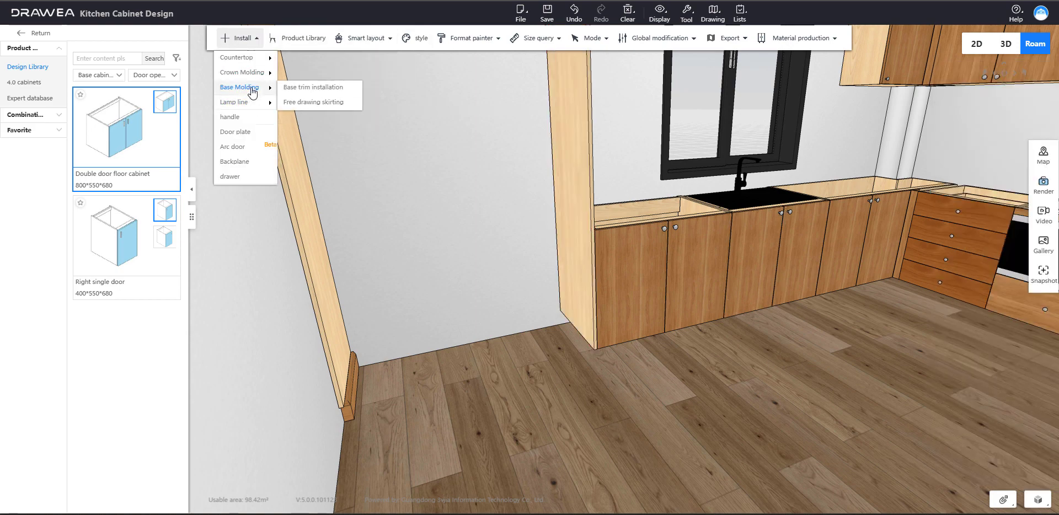
{"action": "left_click", "coordinate": [309, 87]}
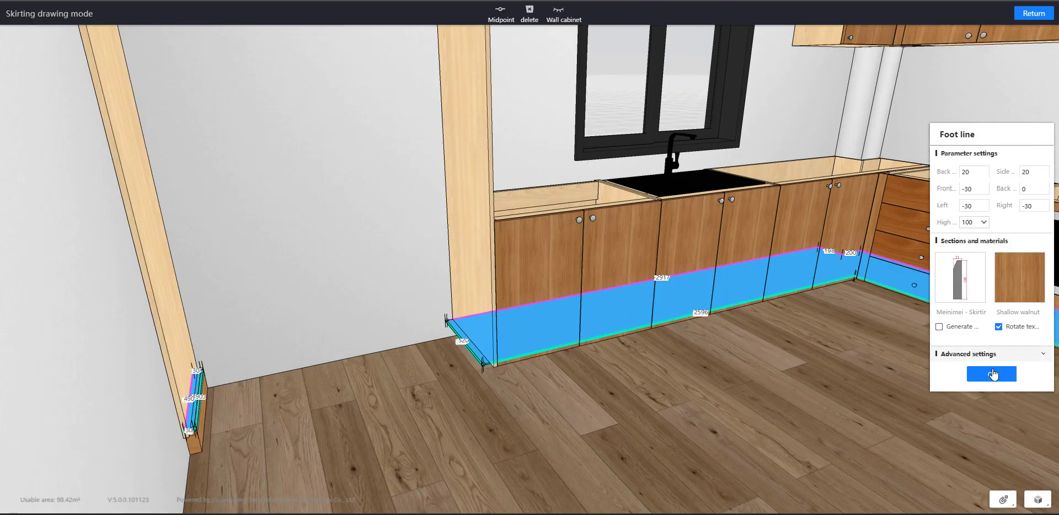
{"action": "left_click", "coordinate": [991, 374]}
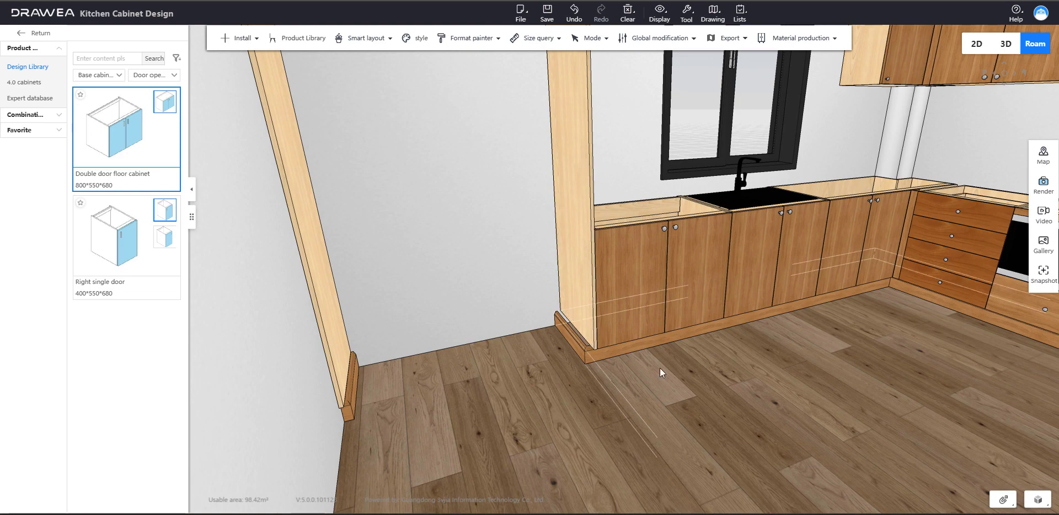
Step: Examine the regenerated base trim at the refrigerator opening and base cabinets, and view the island from outside the kitchen
{"action": "key", "text": "d"}
{"action": "key", "text": "q"}
{"action": "key", "text": "s"}
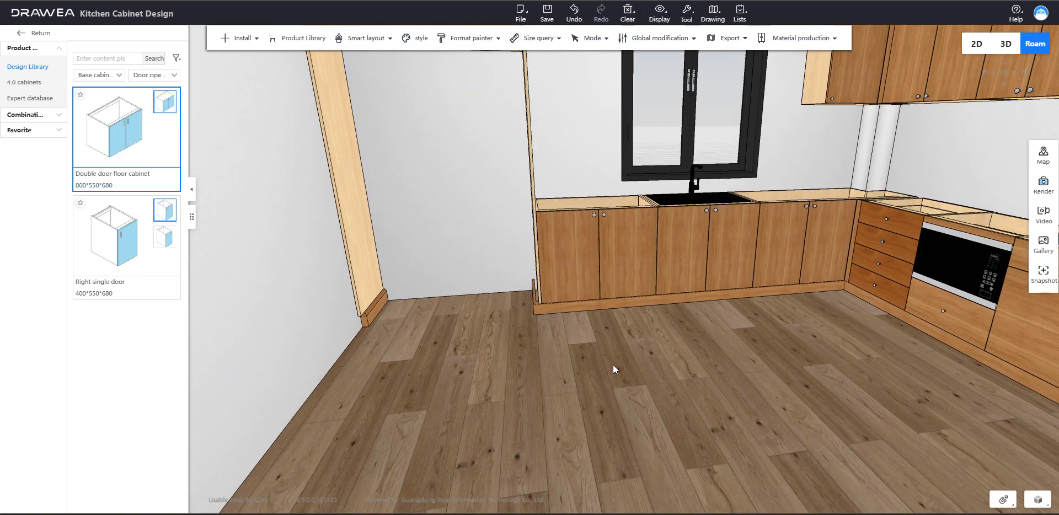
{"action": "key", "text": "w"}
{"action": "key", "text": "q"}
{"action": "key", "text": "a"}
{"action": "key", "text": "s"}
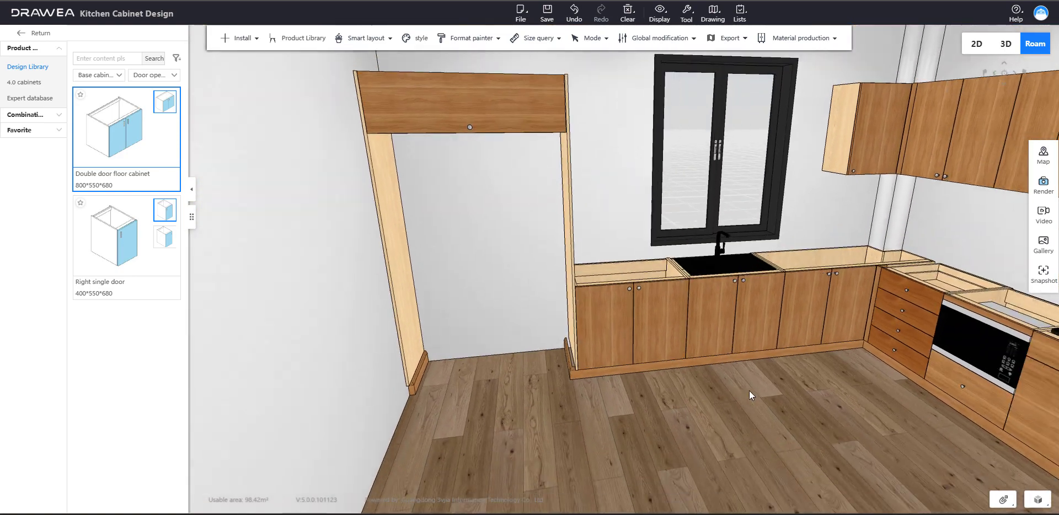
{"action": "left_click_drag", "start_coordinate": [749, 390], "coordinate": [712, 385]}
{"action": "key", "text": "d"}
{"action": "key", "text": "s"}
{"action": "key", "text": "e"}
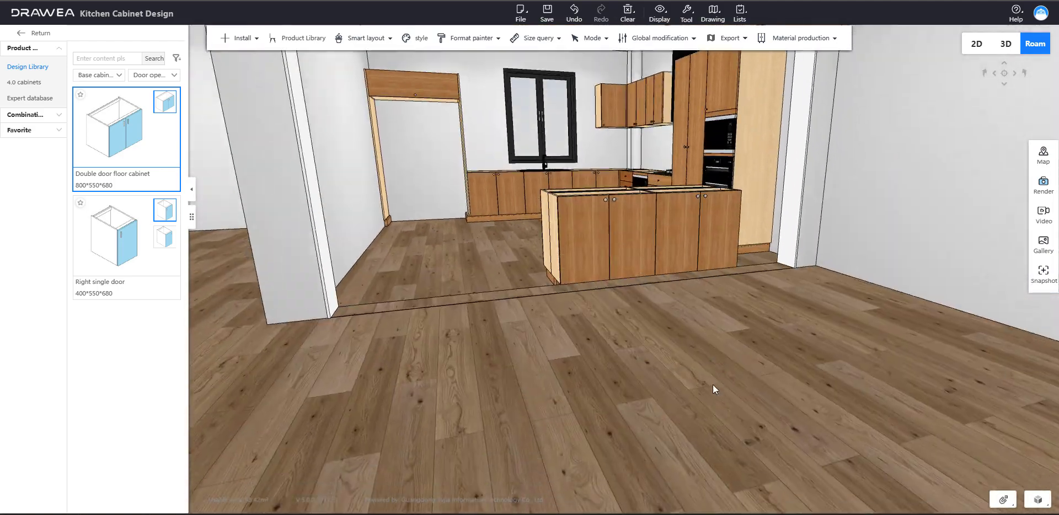
Step: Delete the existing base trim under the island
{"action": "key", "text": "w"}
{"action": "left_click", "coordinate": [643, 303]}
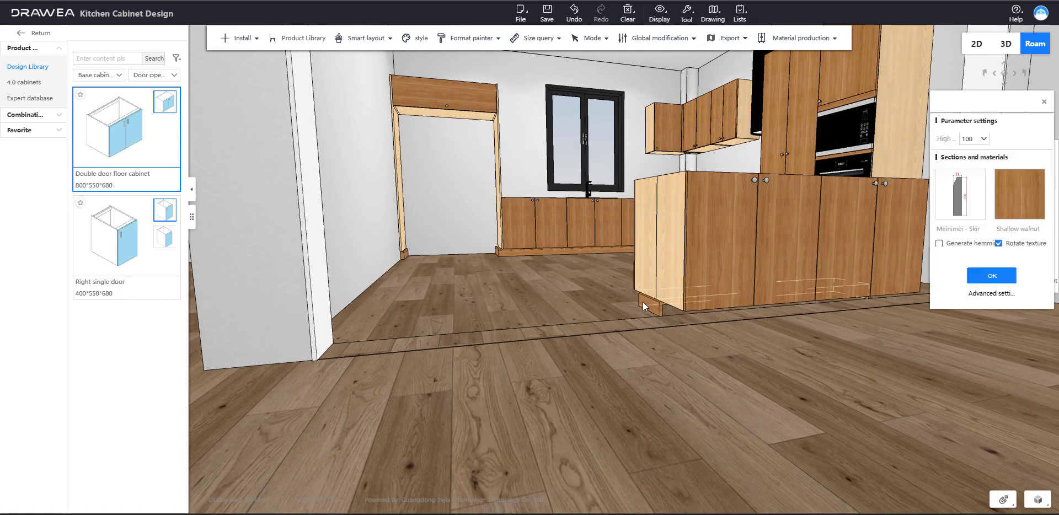
{"action": "left_click", "coordinate": [660, 314]}
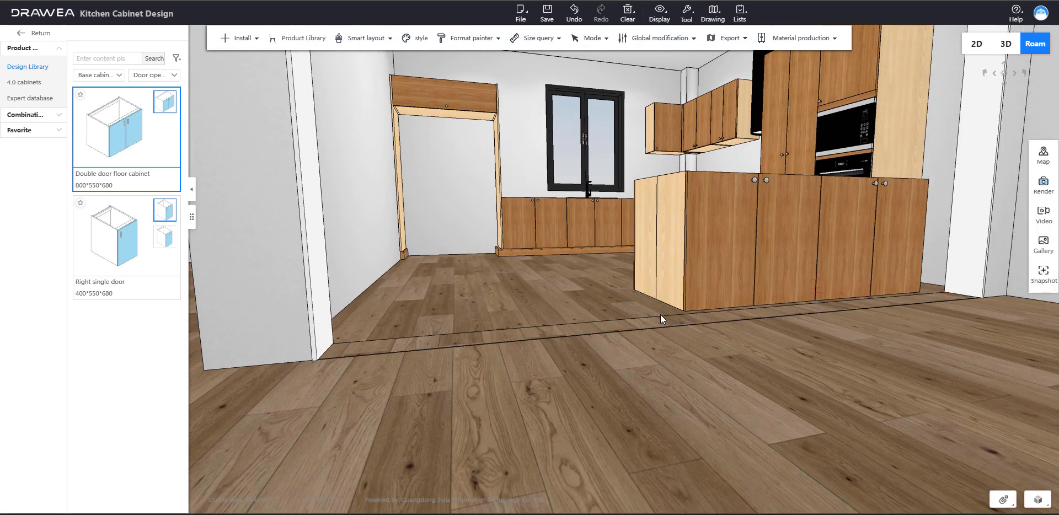
Step: Free-draw a closed 660 by 1600 skirting outline around the island's four corners and generate it with section DJX-01
{"action": "left_click", "coordinate": [238, 38]}
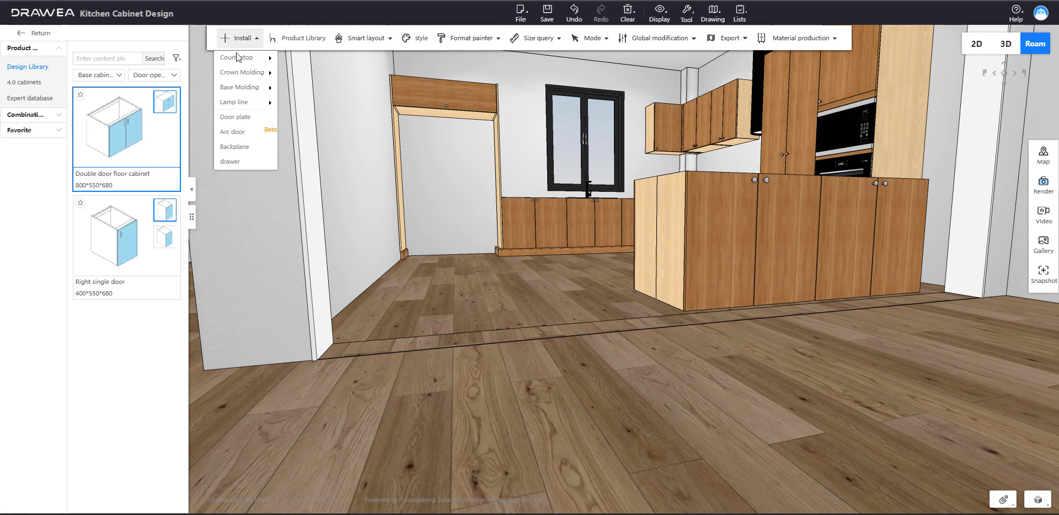
{"action": "mouse_move", "coordinate": [251, 96]}
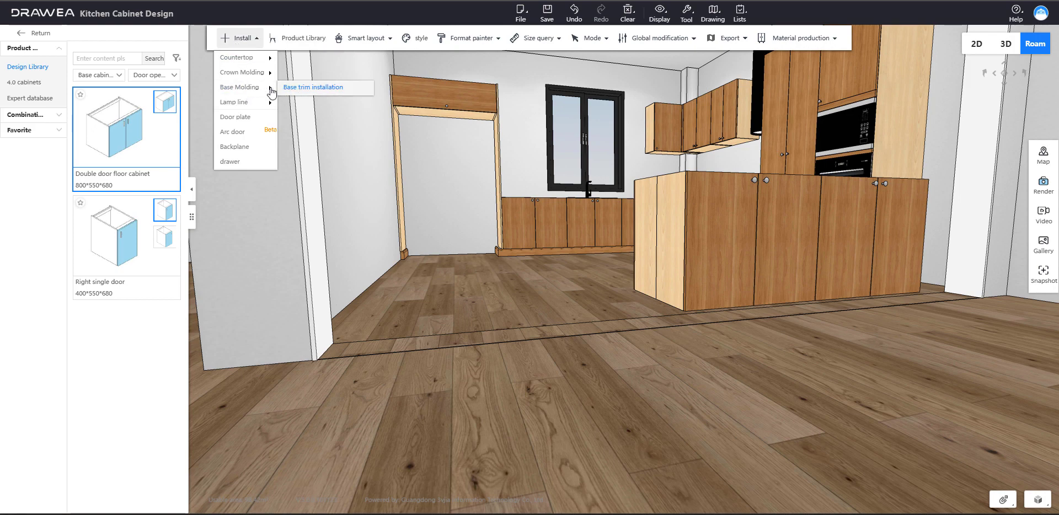
{"action": "left_click", "coordinate": [364, 88]}
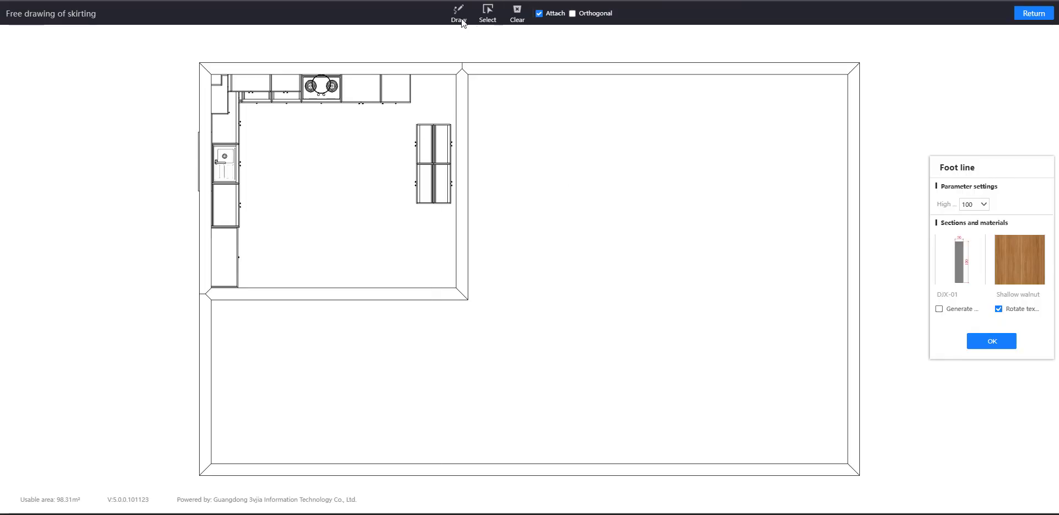
{"action": "left_click", "coordinate": [458, 17]}
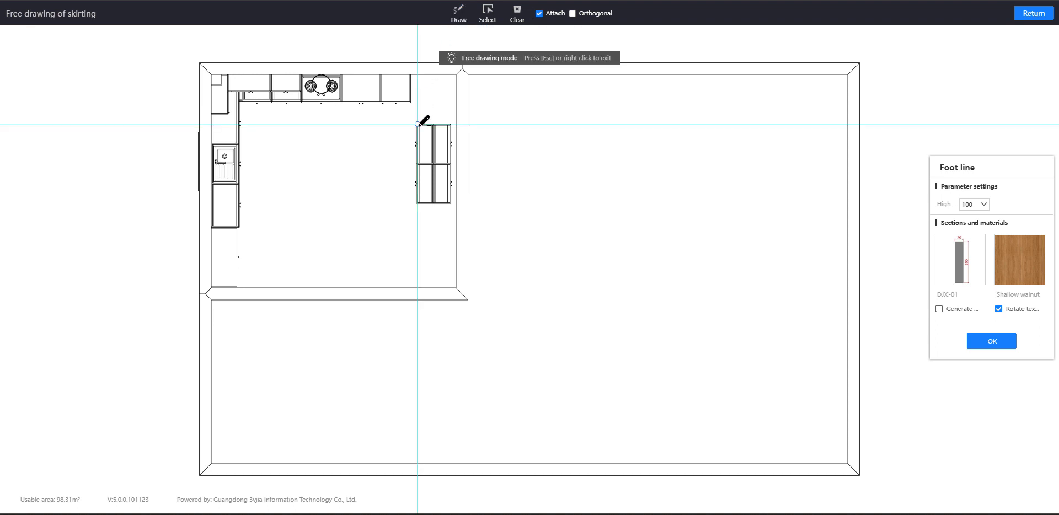
{"action": "left_click", "coordinate": [417, 124]}
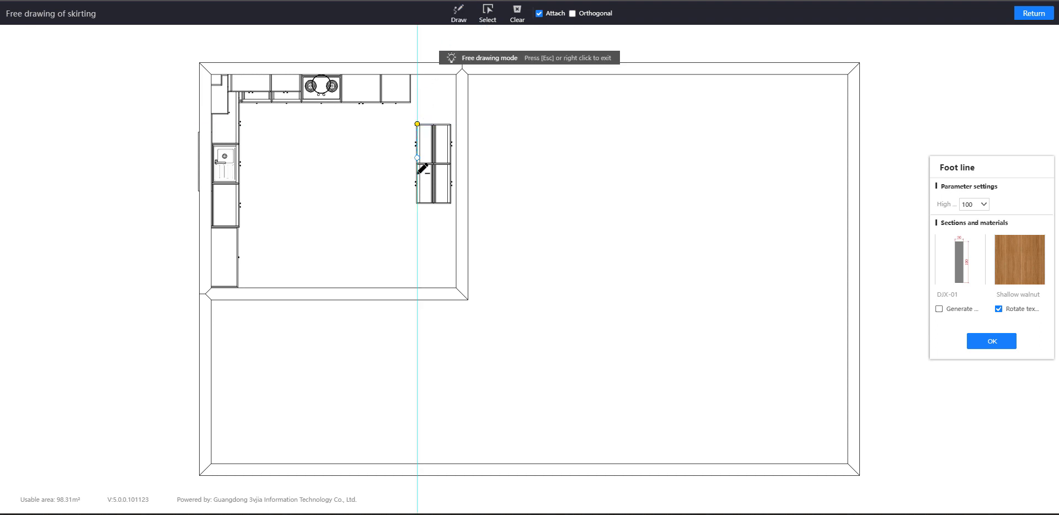
{"action": "left_click", "coordinate": [417, 203]}
{"action": "left_click", "coordinate": [450, 203]}
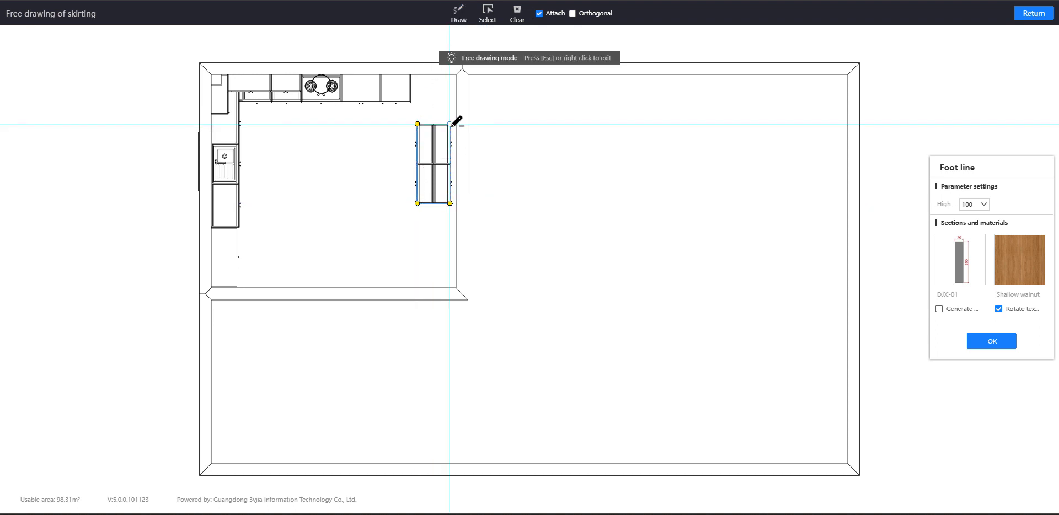
{"action": "left_click", "coordinate": [450, 123]}
{"action": "left_click", "coordinate": [417, 123]}
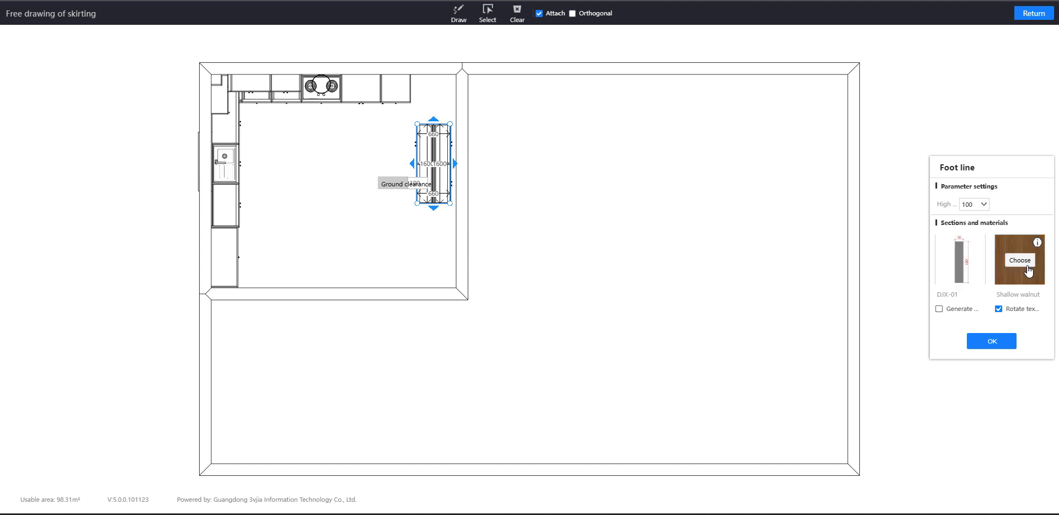
{"action": "left_click", "coordinate": [991, 341]}
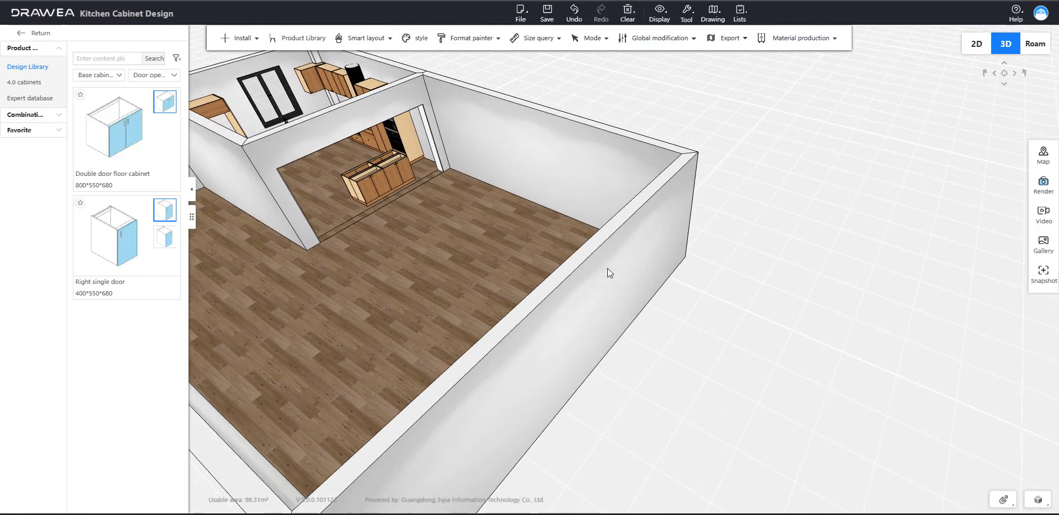
{"action": "left_click_drag", "start_coordinate": [607, 268], "coordinate": [498, 277]}
{"action": "scroll", "coordinate": [498, 276], "scroll_direction": "up", "scroll_amount": 5}
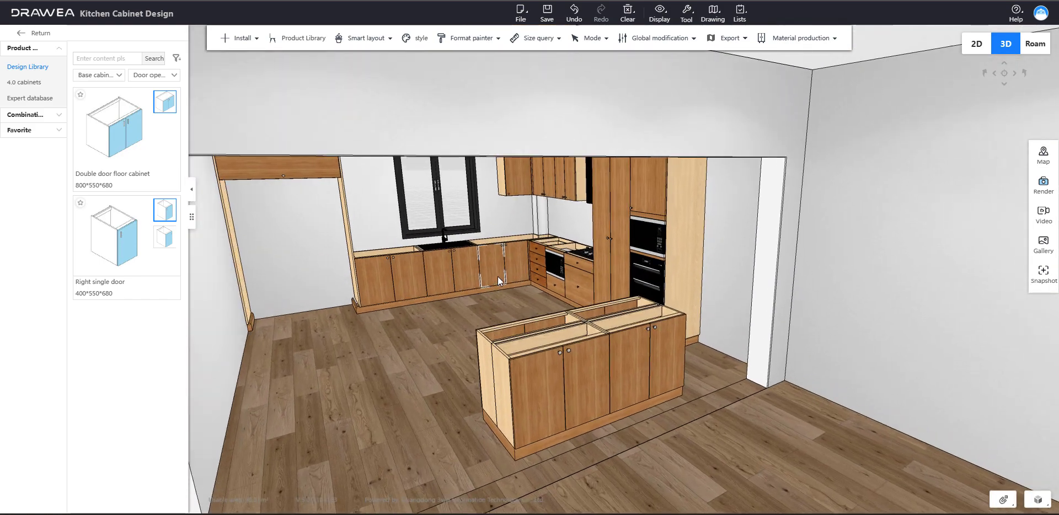
{"action": "scroll", "coordinate": [498, 296], "scroll_direction": "down", "scroll_amount": 3}
{"action": "scroll", "coordinate": [496, 287], "scroll_direction": "up", "scroll_amount": 8}
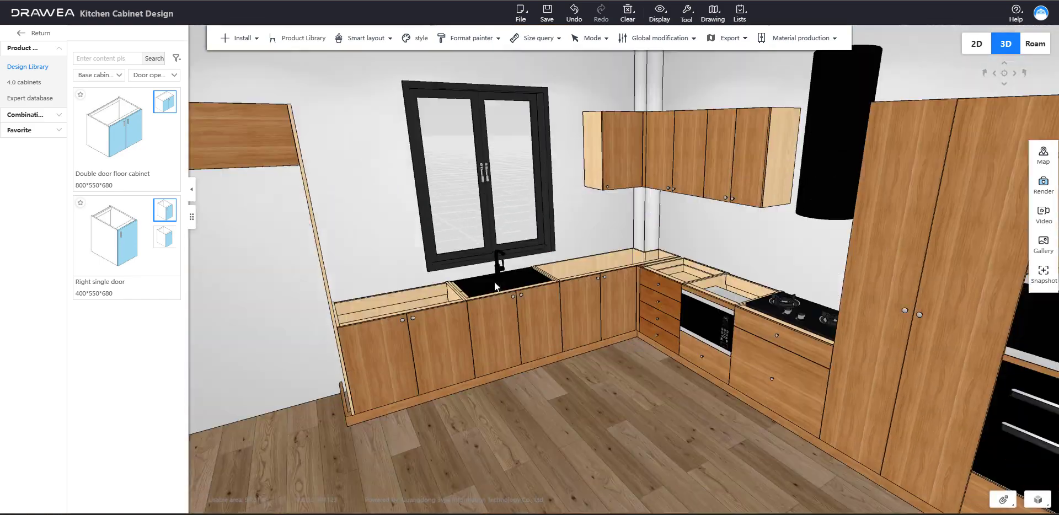
Step: Delete the existing base trim along the wall cabinets and at the refrigerator panel against the wall
{"action": "scroll", "coordinate": [495, 280], "scroll_direction": "down", "scroll_amount": 3}
{"action": "scroll", "coordinate": [495, 279], "scroll_direction": "down", "scroll_amount": 3}
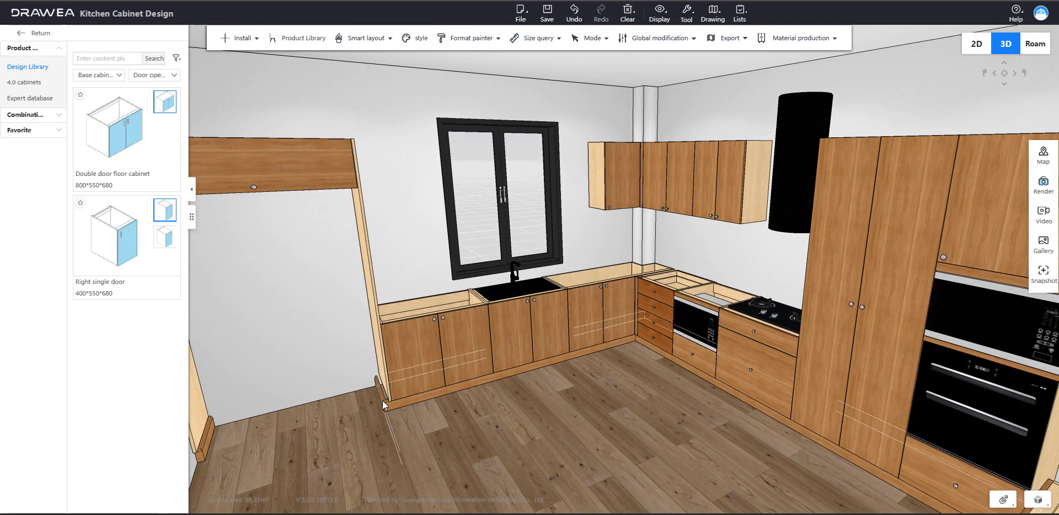
{"action": "left_click", "coordinate": [382, 401]}
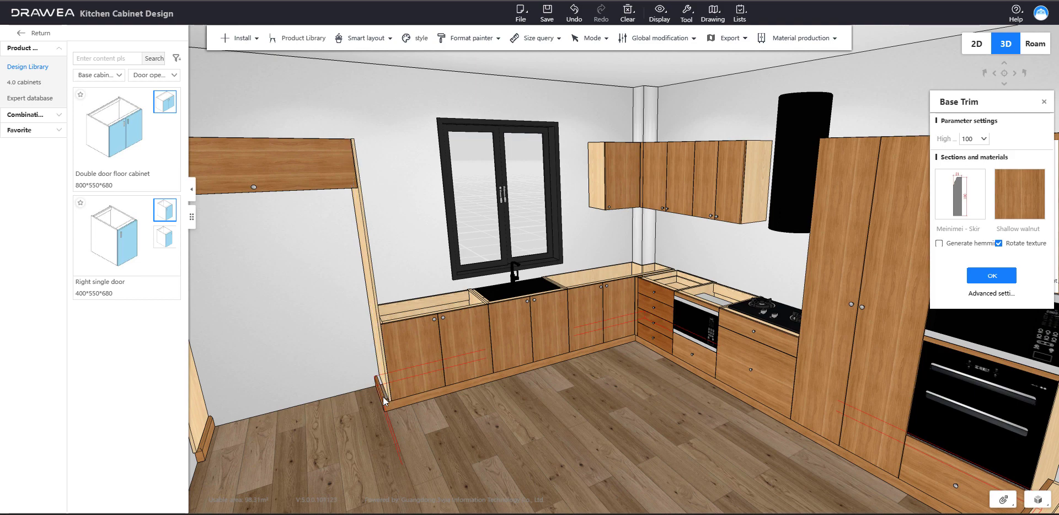
{"action": "key", "text": "Escape"}
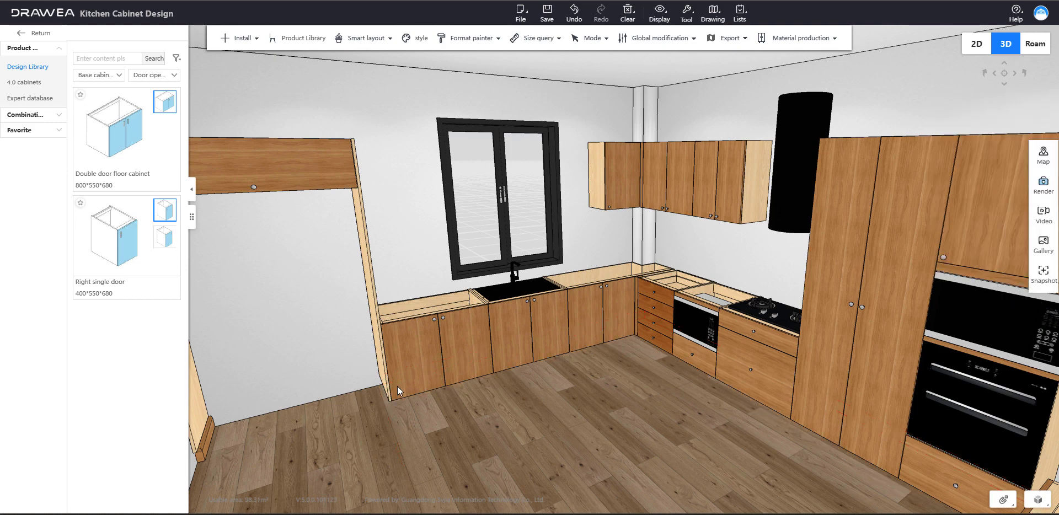
{"action": "left_click", "coordinate": [242, 38]}
{"action": "left_click", "coordinate": [207, 447]}
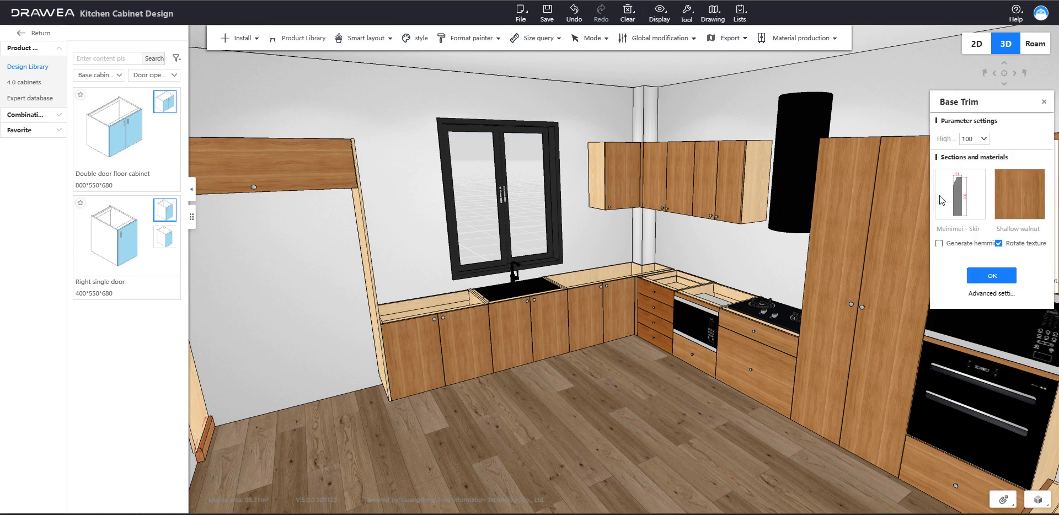
{"action": "mouse_move", "coordinate": [973, 200]}
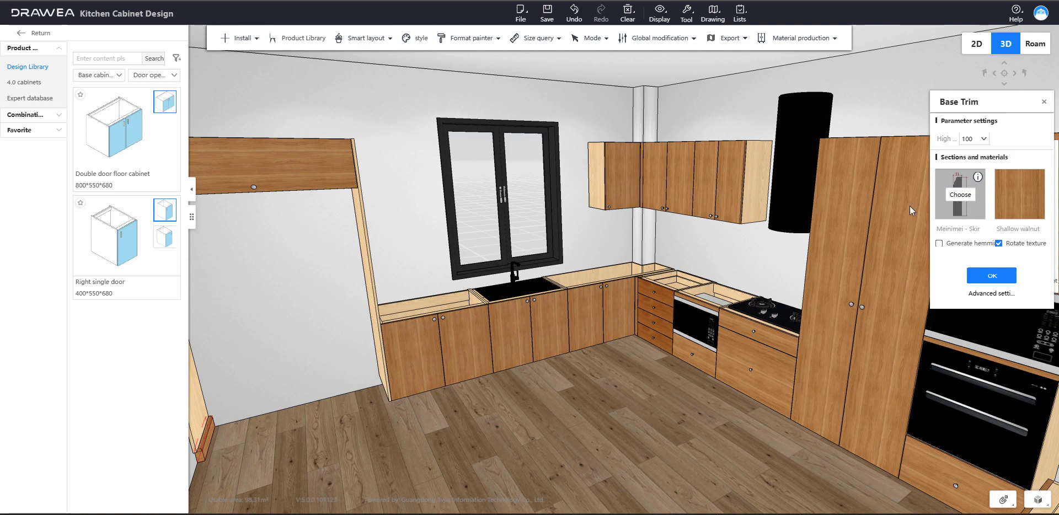
{"action": "left_click", "coordinate": [958, 201]}
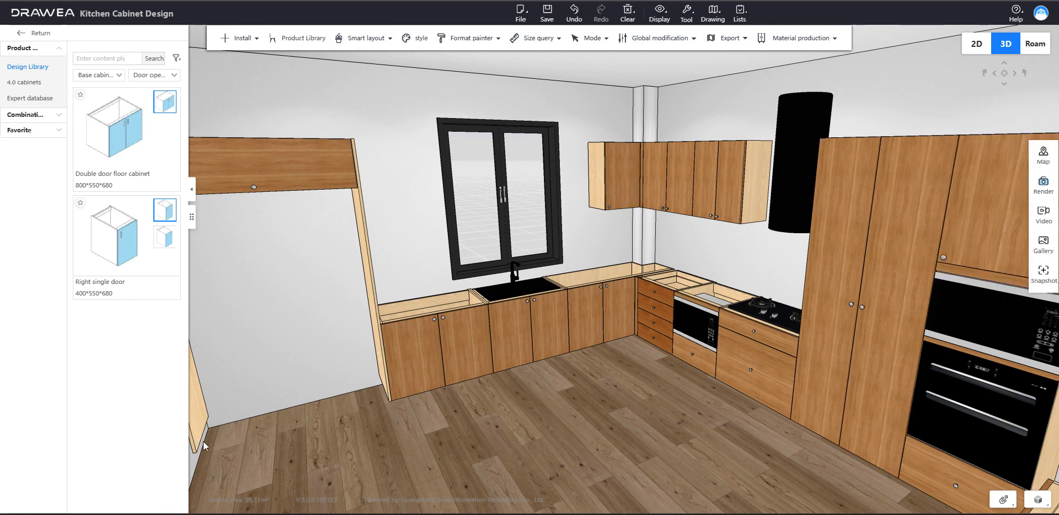
Step: Try to free-draw skirting along the sink-wall and cooktop-wall cabinet fronts and around the tall cabinet's end to the wall, using section DJX-01
{"action": "mouse_move", "coordinate": [246, 42]}
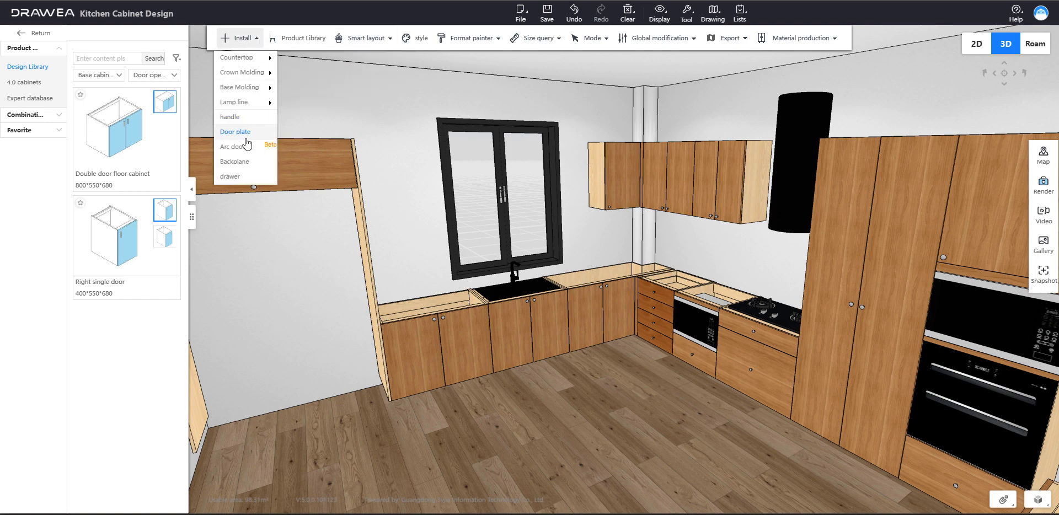
{"action": "mouse_move", "coordinate": [243, 87]}
{"action": "left_click", "coordinate": [317, 104]}
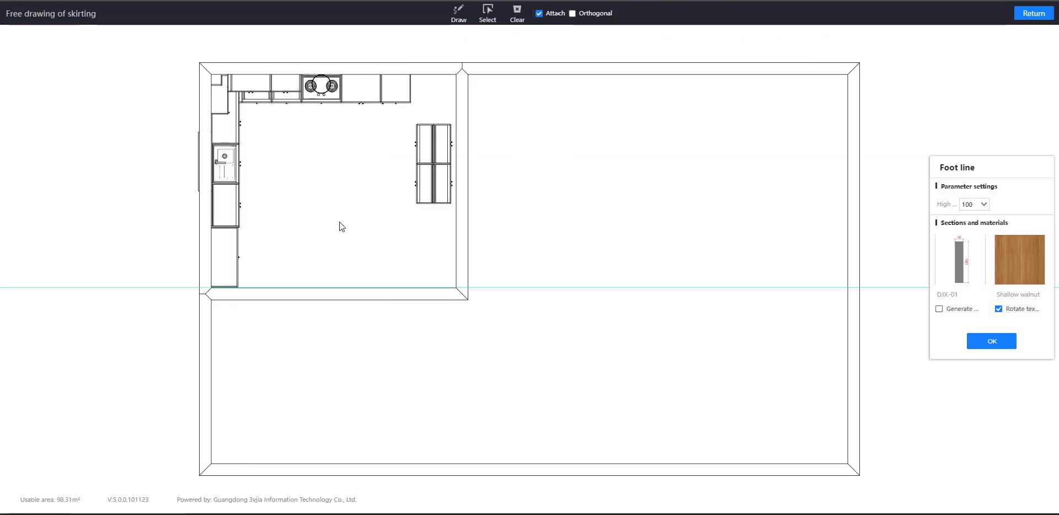
{"action": "scroll", "coordinate": [229, 245], "scroll_direction": "up", "scroll_amount": 3}
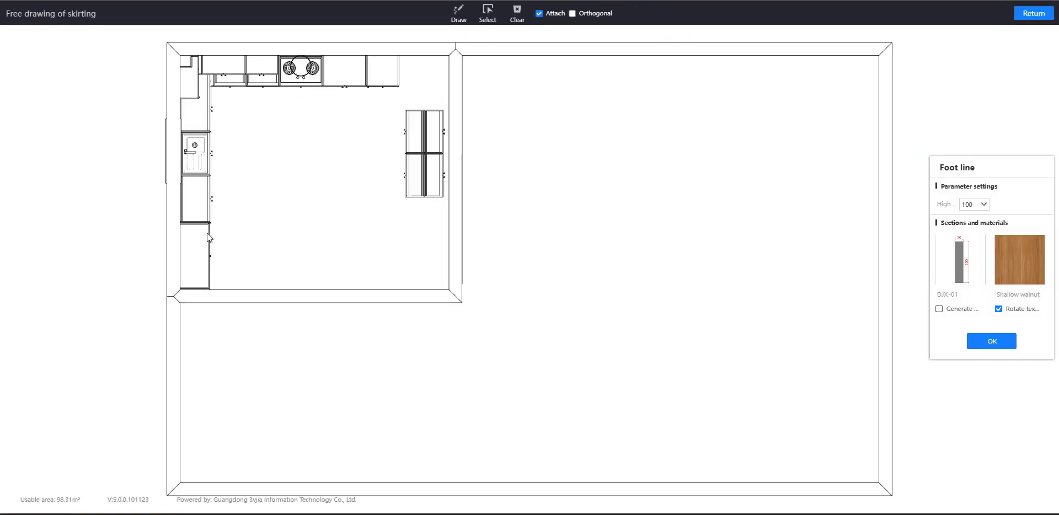
{"action": "left_click", "coordinate": [458, 12]}
{"action": "left_click", "coordinate": [145, 212]}
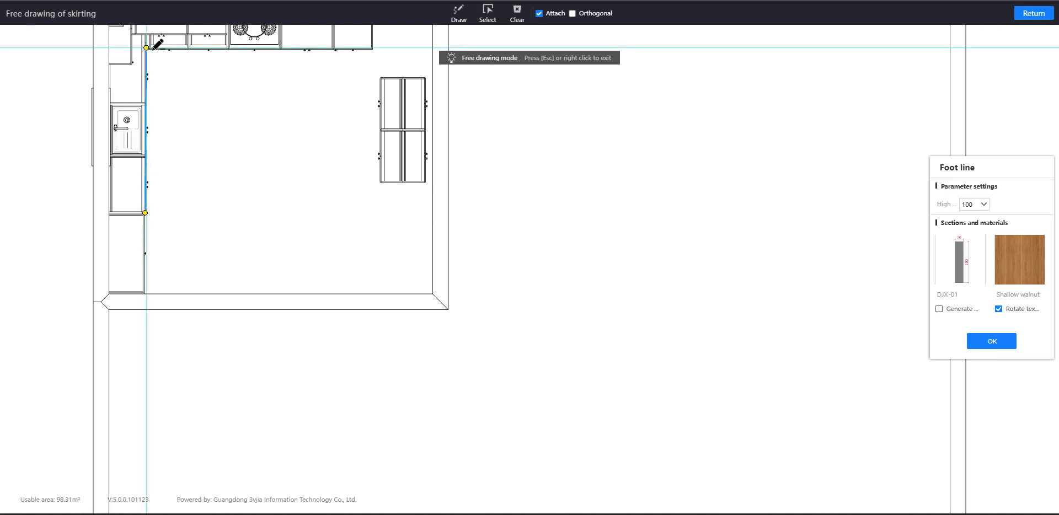
{"action": "left_click", "coordinate": [146, 47]}
{"action": "left_click", "coordinate": [372, 47]}
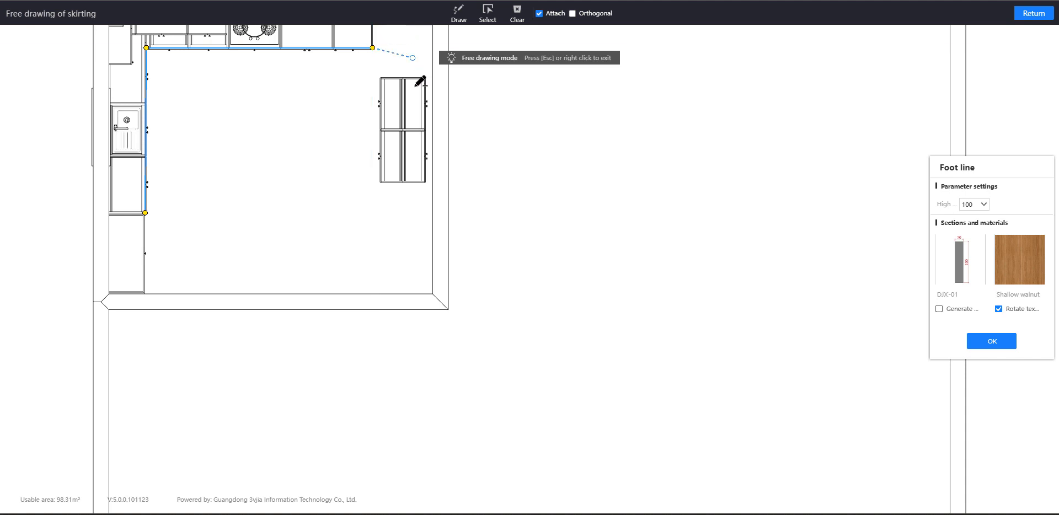
{"action": "scroll", "coordinate": [409, 102], "scroll_direction": "down", "scroll_amount": 3}
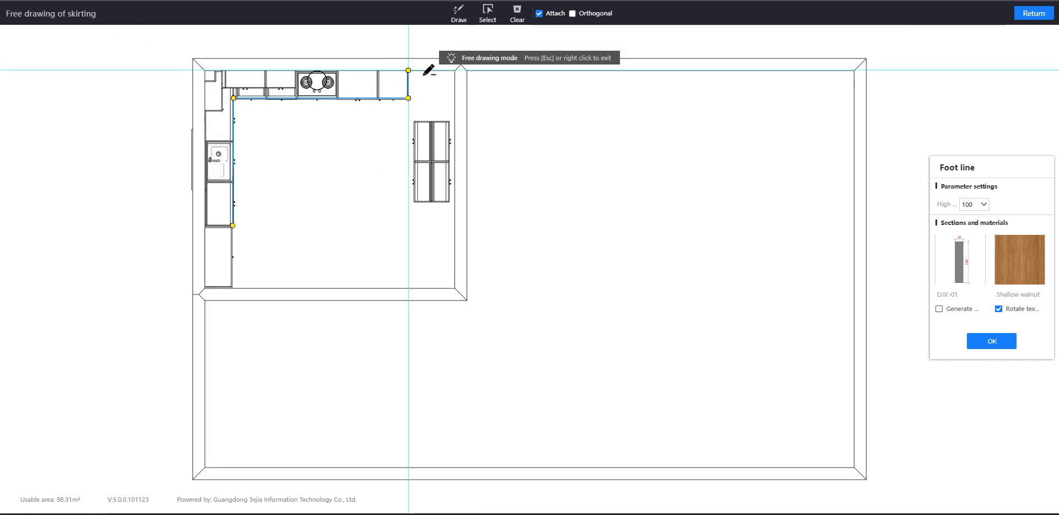
{"action": "right_click", "coordinate": [468, 88]}
{"action": "left_click", "coordinate": [992, 341]}
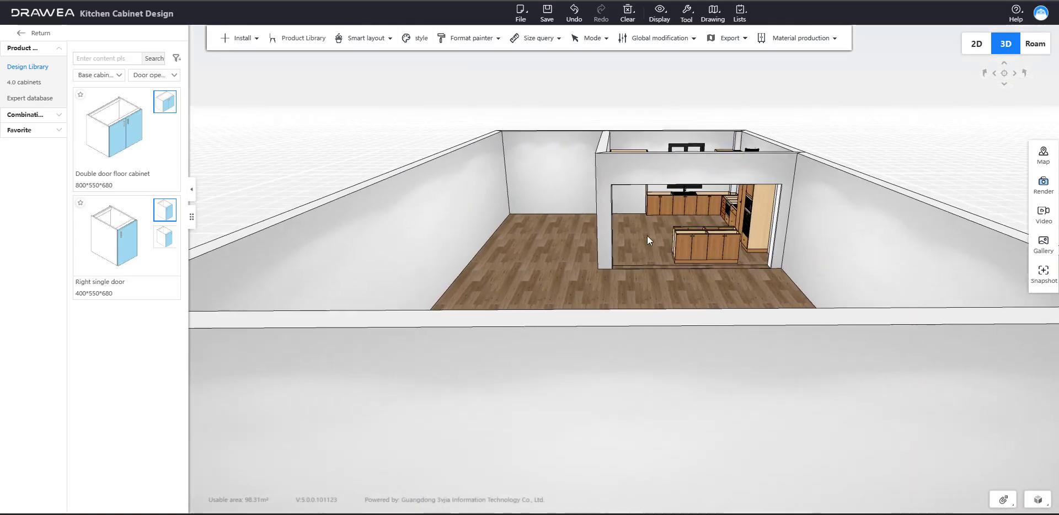
Step: Examine the base of the island, the wall cabinets and the refrigerator panels for skirting
{"action": "scroll", "coordinate": [723, 259], "scroll_direction": "up", "scroll_amount": 3}
{"action": "left_click_drag", "start_coordinate": [723, 259], "coordinate": [752, 273]}
{"action": "scroll", "coordinate": [752, 273], "scroll_direction": "up", "scroll_amount": 2}
{"action": "scroll", "coordinate": [747, 267], "scroll_direction": "up", "scroll_amount": 6}
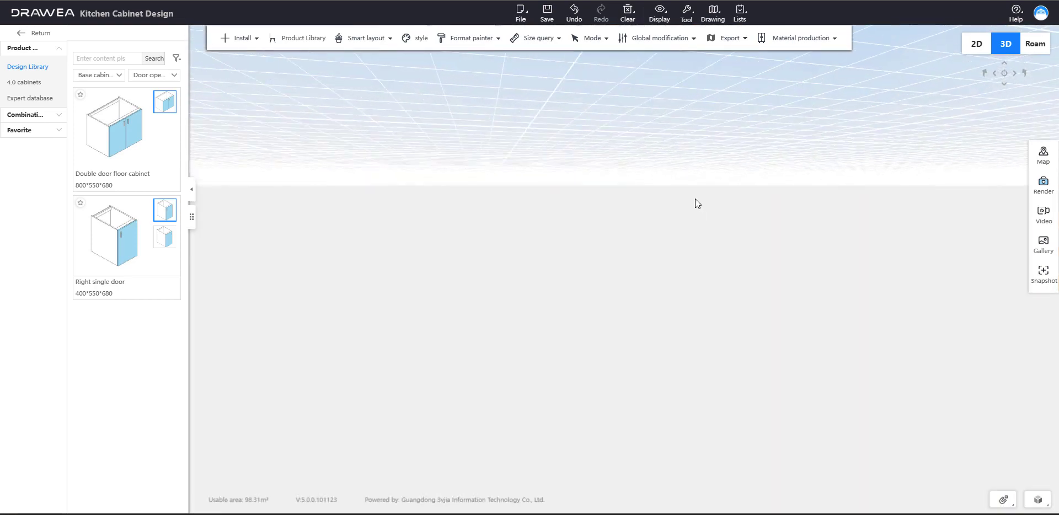
{"action": "scroll", "coordinate": [695, 203], "scroll_direction": "down", "scroll_amount": 5}
{"action": "scroll", "coordinate": [800, 208], "scroll_direction": "down", "scroll_amount": 3}
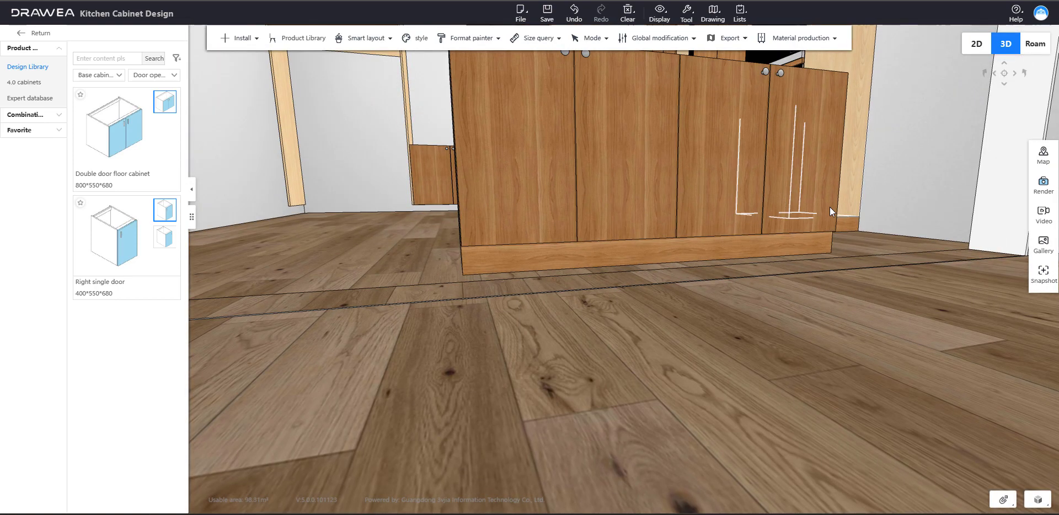
{"action": "right_click_drag", "start_coordinate": [770, 83], "coordinate": [747, 236]}
{"action": "left_click_drag", "start_coordinate": [728, 237], "coordinate": [759, 241]}
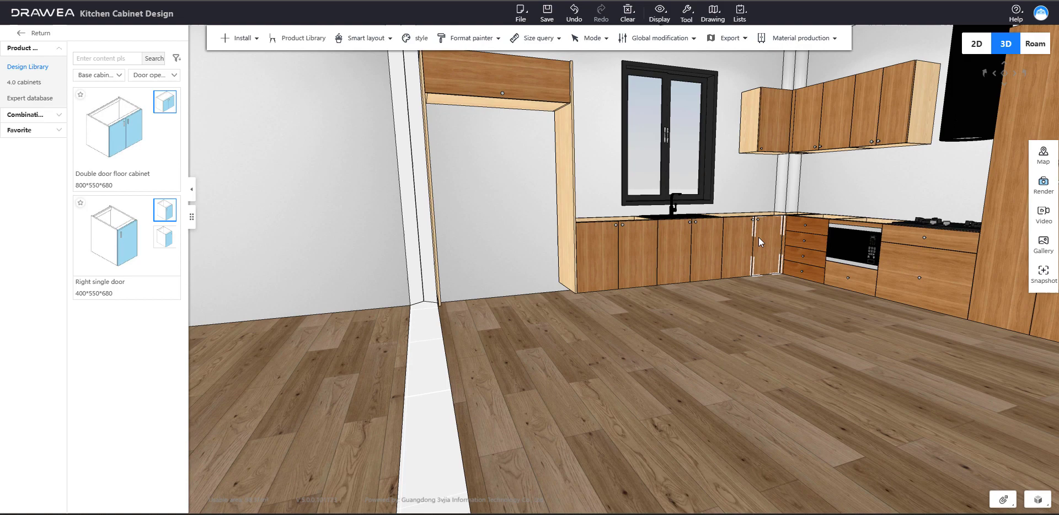
{"action": "left_click_drag", "start_coordinate": [760, 241], "coordinate": [691, 260]}
{"action": "scroll", "coordinate": [689, 256], "scroll_direction": "down", "scroll_amount": 2}
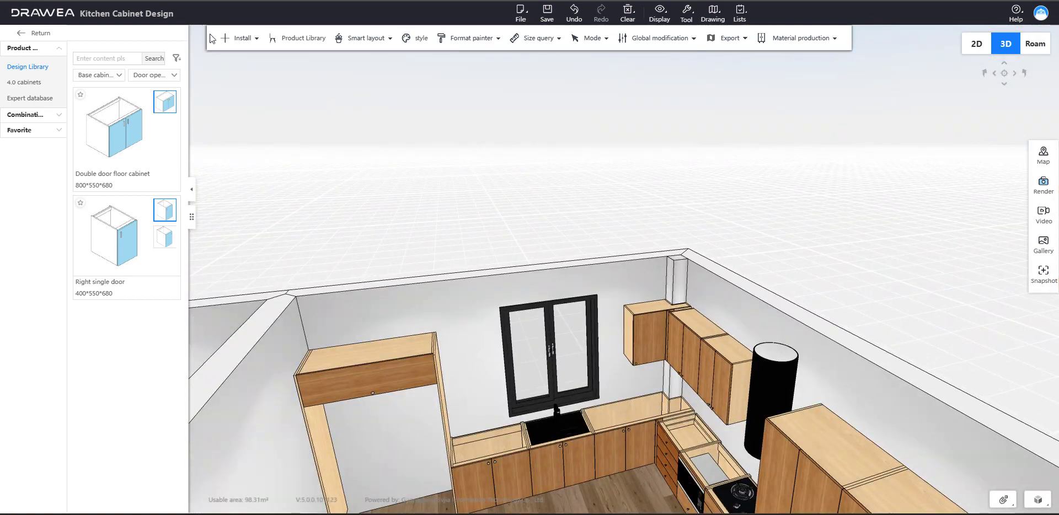
Step: Generate base trim with the Skirting line 3-Meinimei section along the wall cabinets using Base trim installation, excluding the island
{"action": "left_click", "coordinate": [250, 40]}
{"action": "mouse_move", "coordinate": [251, 88]}
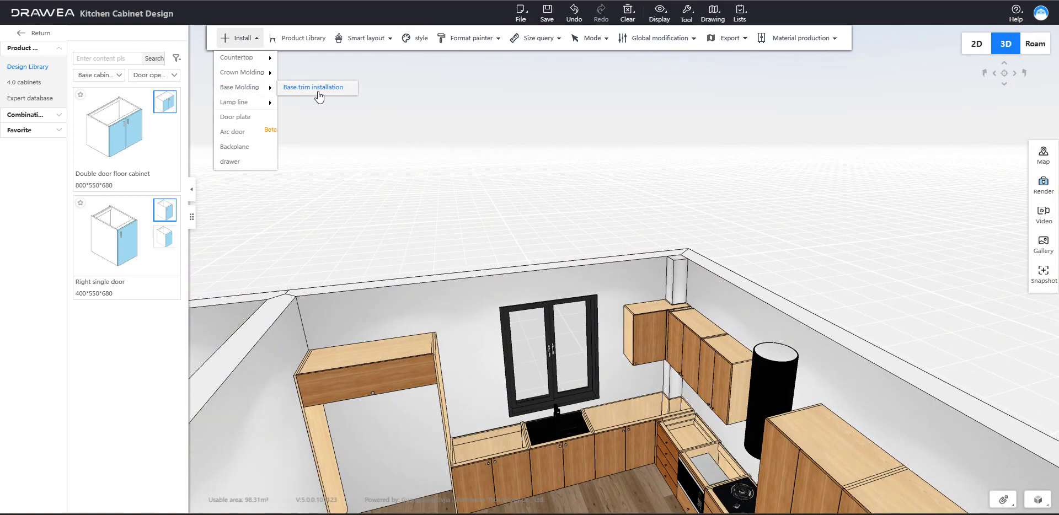
{"action": "left_click", "coordinate": [318, 95]}
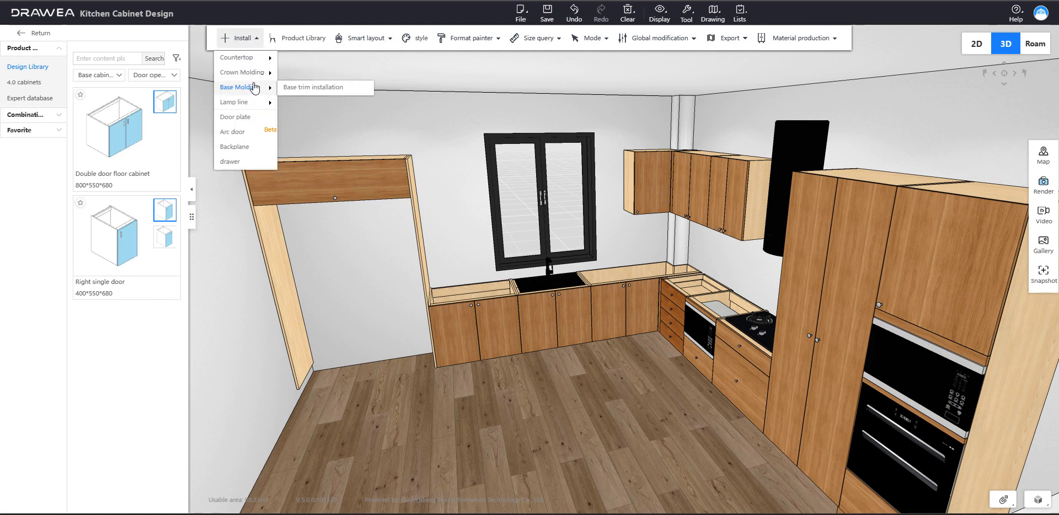
{"action": "left_click", "coordinate": [317, 91]}
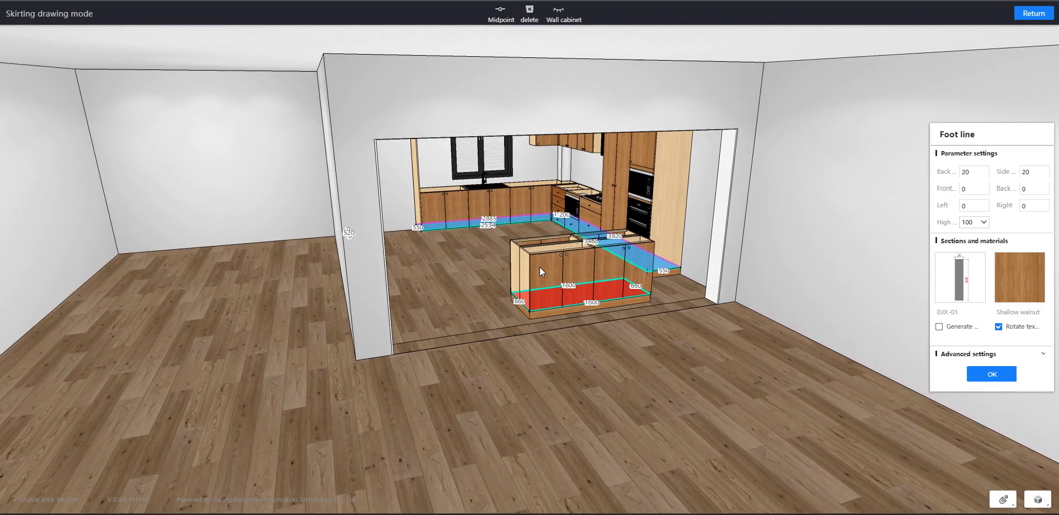
{"action": "left_click", "coordinate": [540, 267]}
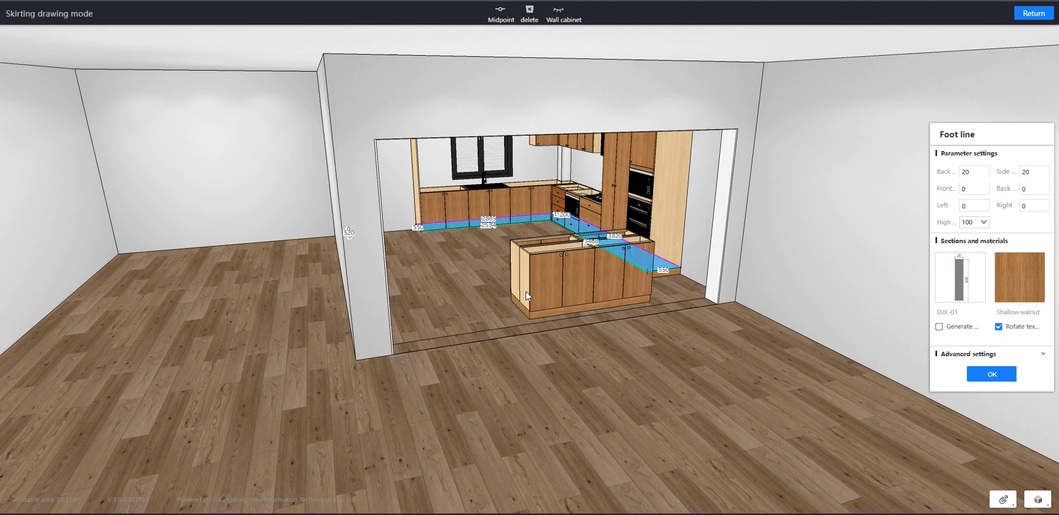
{"action": "scroll", "coordinate": [565, 240], "scroll_direction": "up", "scroll_amount": 2}
{"action": "scroll", "coordinate": [565, 240], "scroll_direction": "up", "scroll_amount": 3}
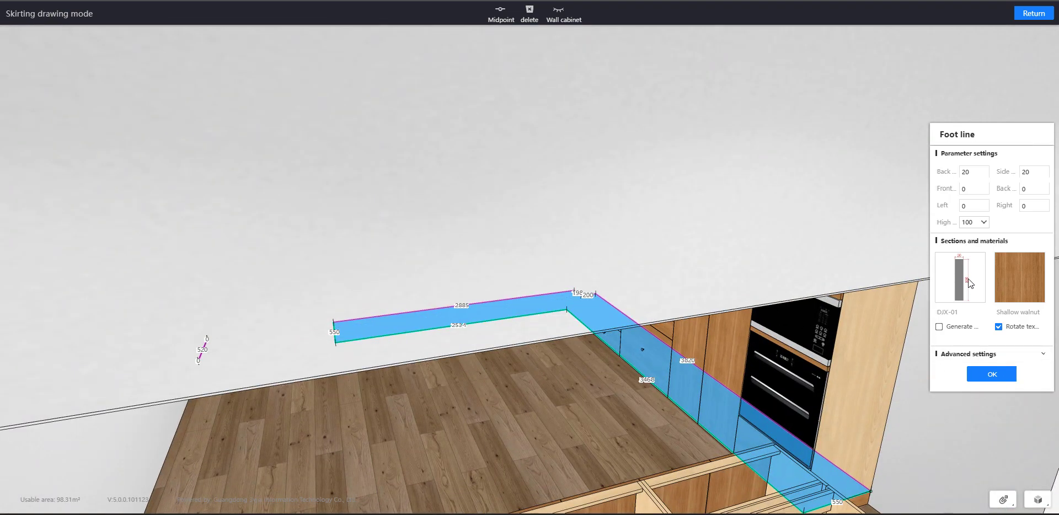
{"action": "scroll", "coordinate": [969, 279], "scroll_direction": "down", "scroll_amount": 2}
{"action": "left_click", "coordinate": [962, 281]}
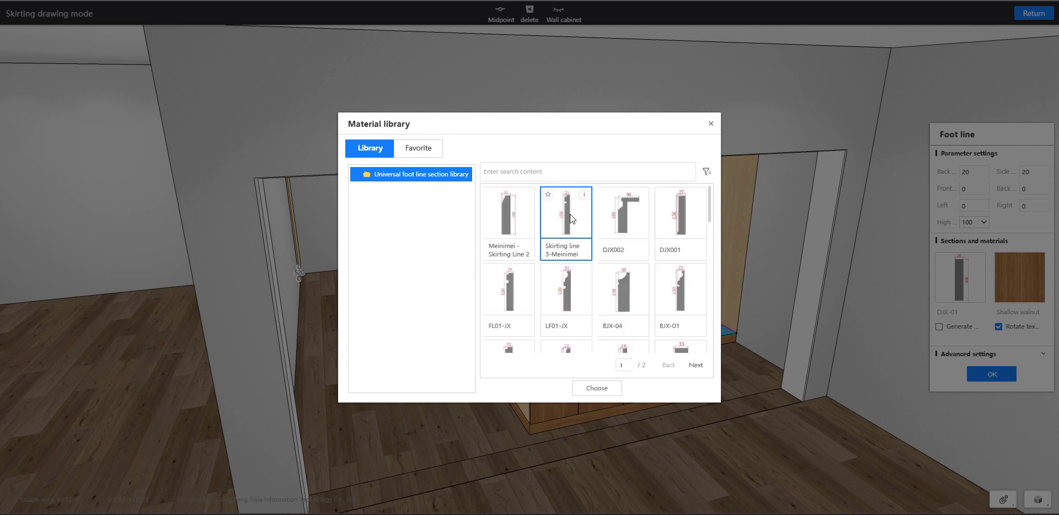
{"action": "left_click", "coordinate": [616, 389]}
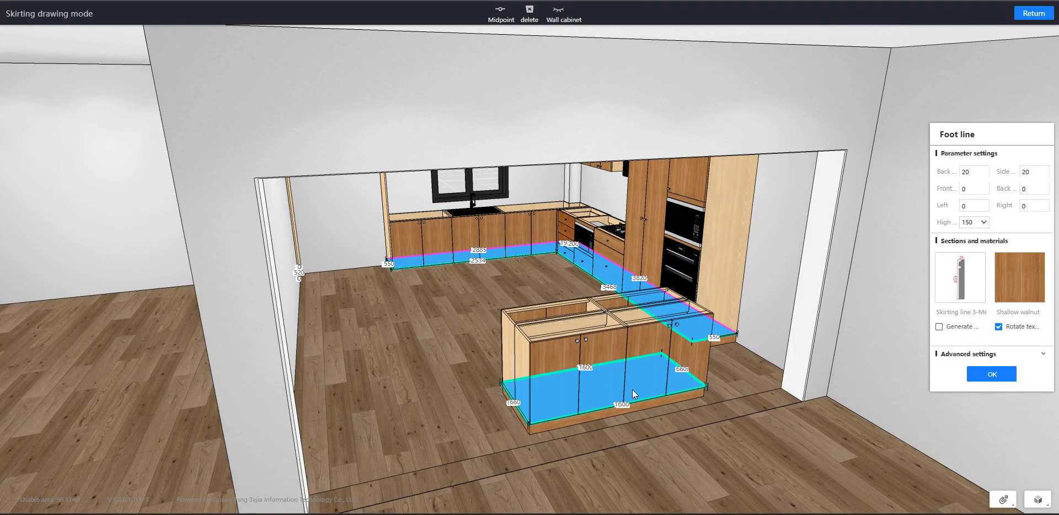
{"action": "left_click", "coordinate": [632, 390]}
{"action": "left_click", "coordinate": [985, 373]}
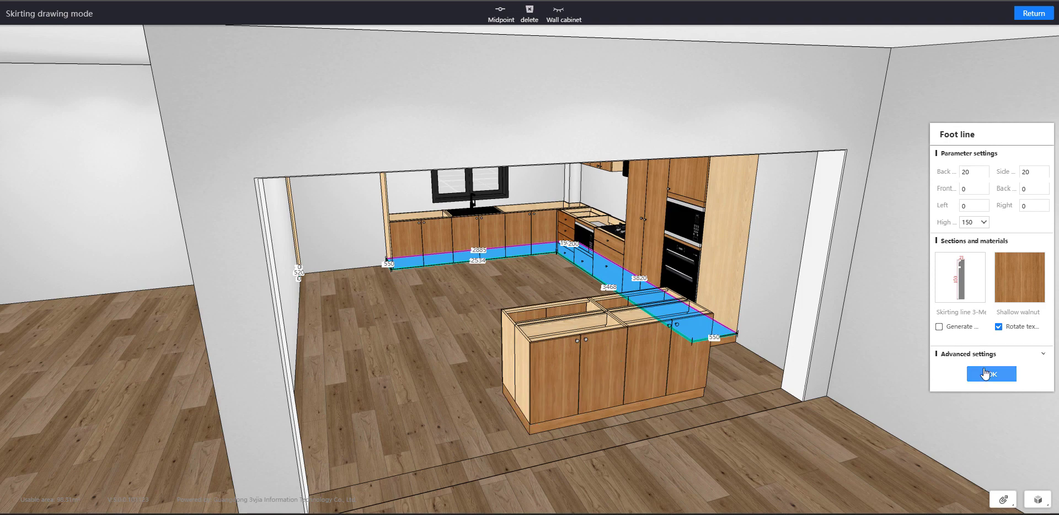
Step: Examine the profile and corners of the new base trim along the sink-wall and cooktop-wall cabinets
{"action": "scroll", "coordinate": [581, 291], "scroll_direction": "up", "scroll_amount": 3}
{"action": "scroll", "coordinate": [575, 276], "scroll_direction": "up", "scroll_amount": 5}
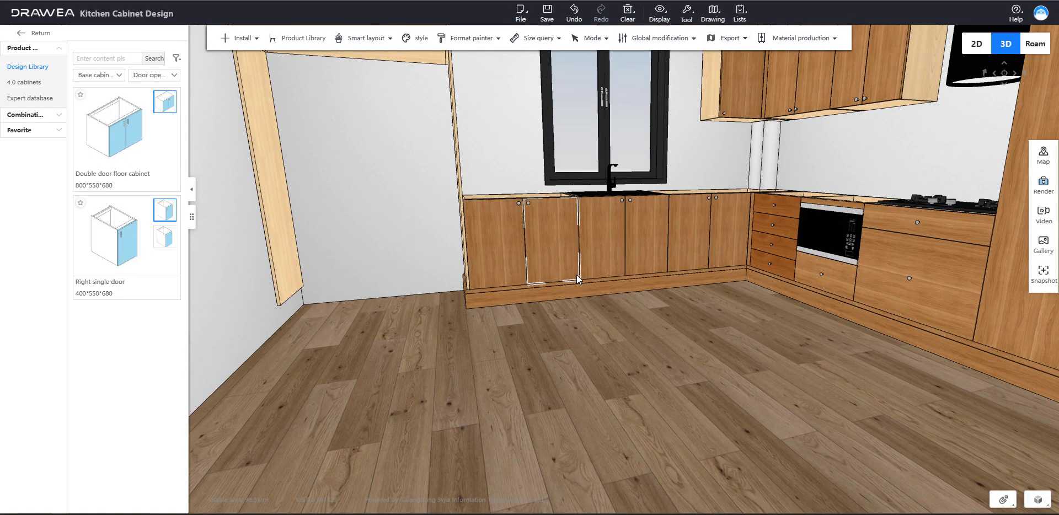
{"action": "key", "text": "a"}
{"action": "key", "text": "d"}
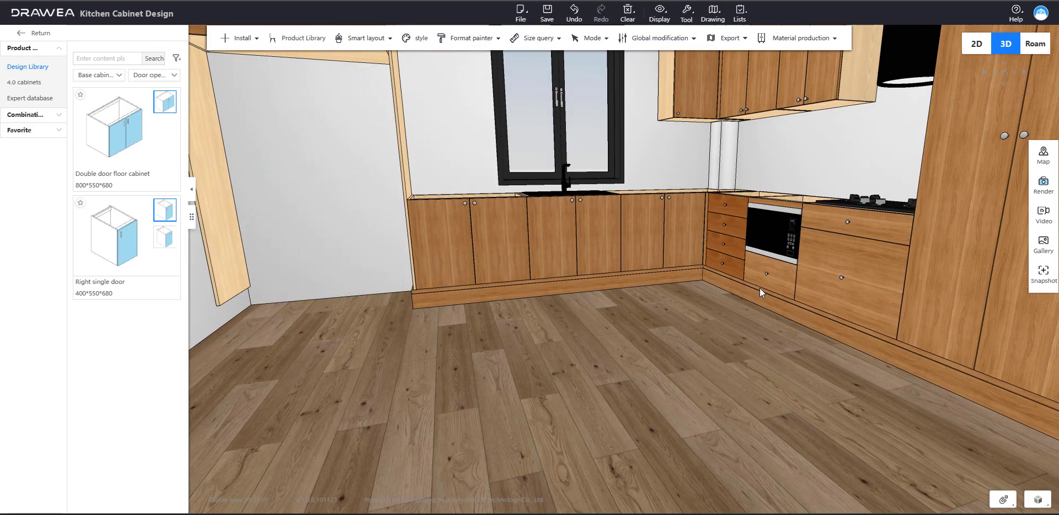
{"action": "scroll", "coordinate": [861, 318], "scroll_direction": "up", "scroll_amount": 3}
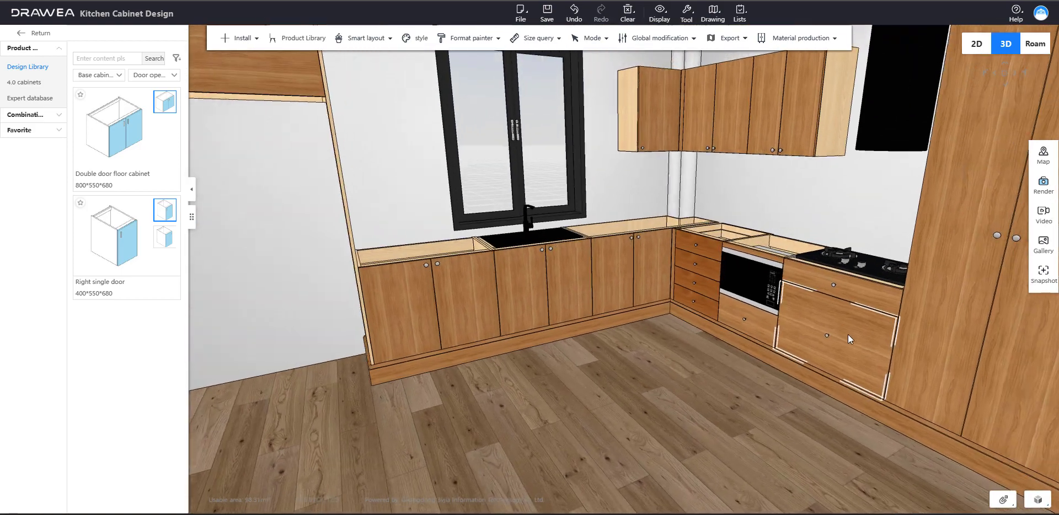
{"action": "scroll", "coordinate": [847, 345], "scroll_direction": "down", "scroll_amount": 4}
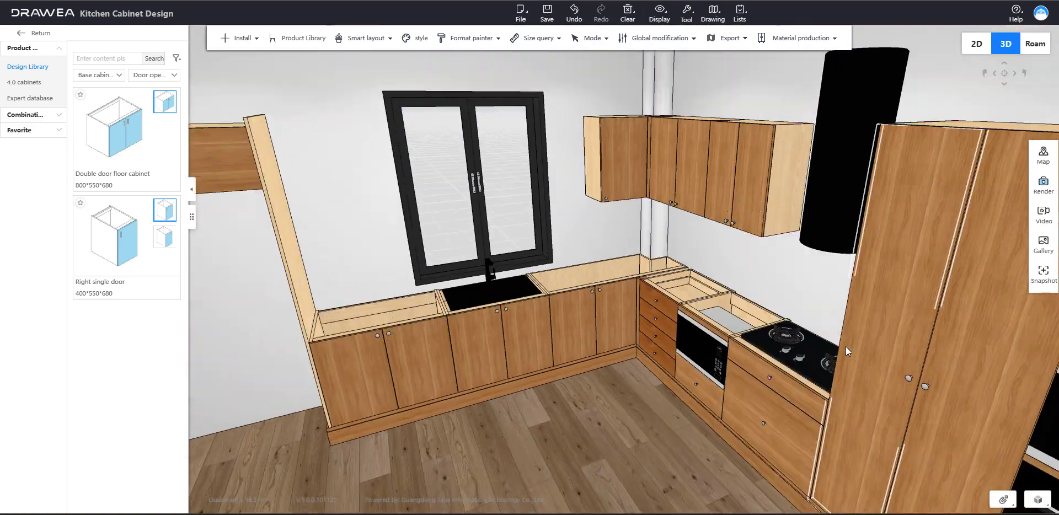
{"action": "scroll", "coordinate": [357, 176], "scroll_direction": "up", "scroll_amount": 2}
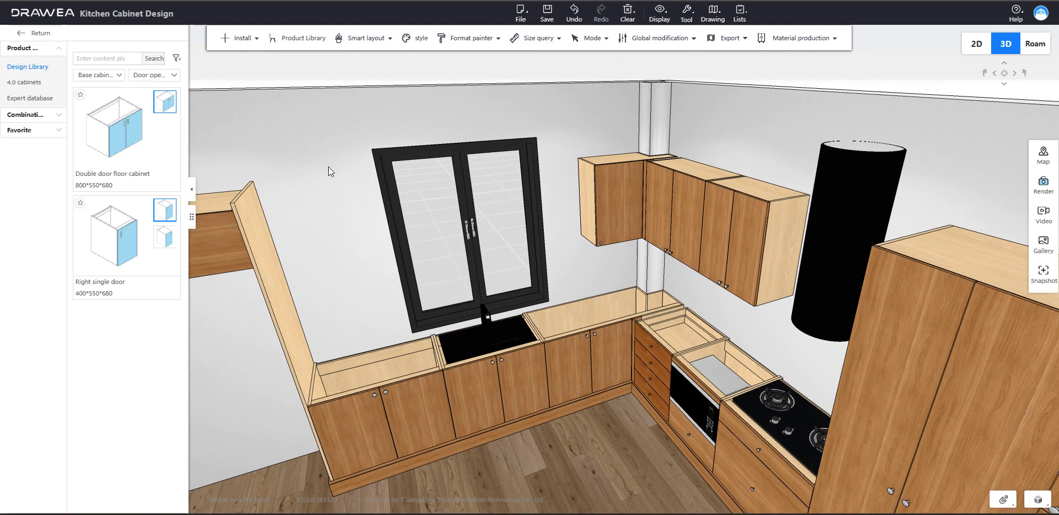
{"action": "key", "text": "a"}
Step: Generate crown molding on top of the wall, tall and refrigerator cabinets with the Straight top line section at height 100
{"action": "left_click", "coordinate": [241, 39]}
{"action": "mouse_move", "coordinate": [241, 74]}
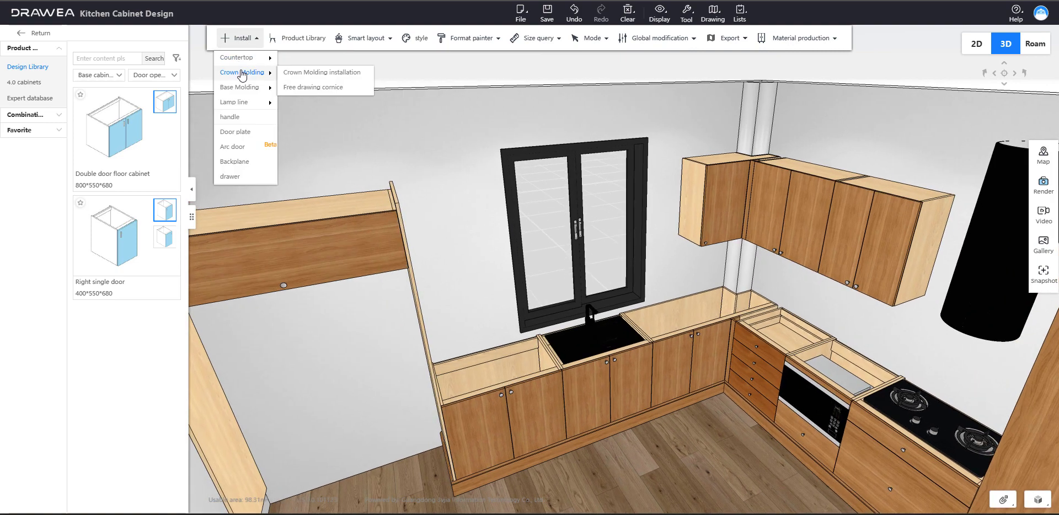
{"action": "left_click", "coordinate": [307, 74]}
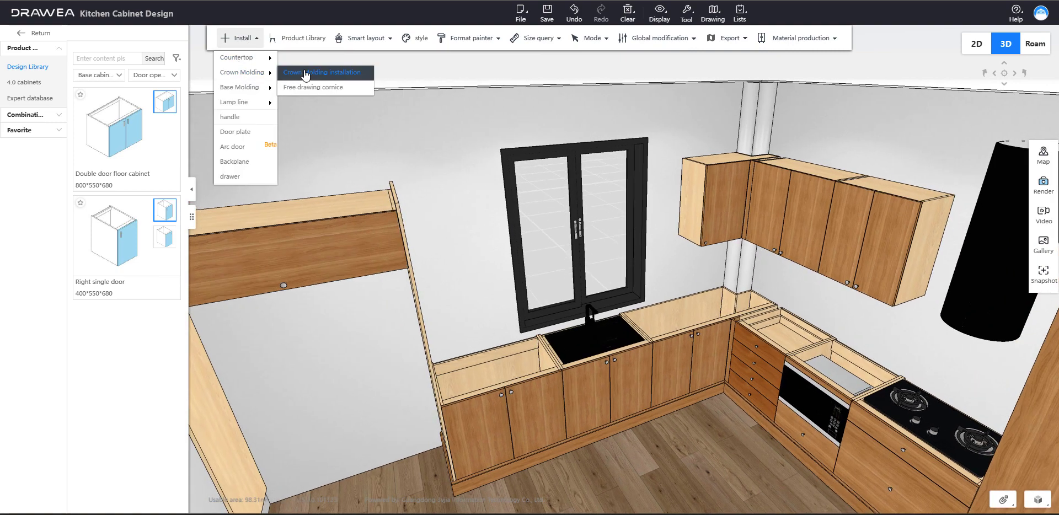
{"action": "left_click_drag", "start_coordinate": [650, 134], "coordinate": [794, 182]}
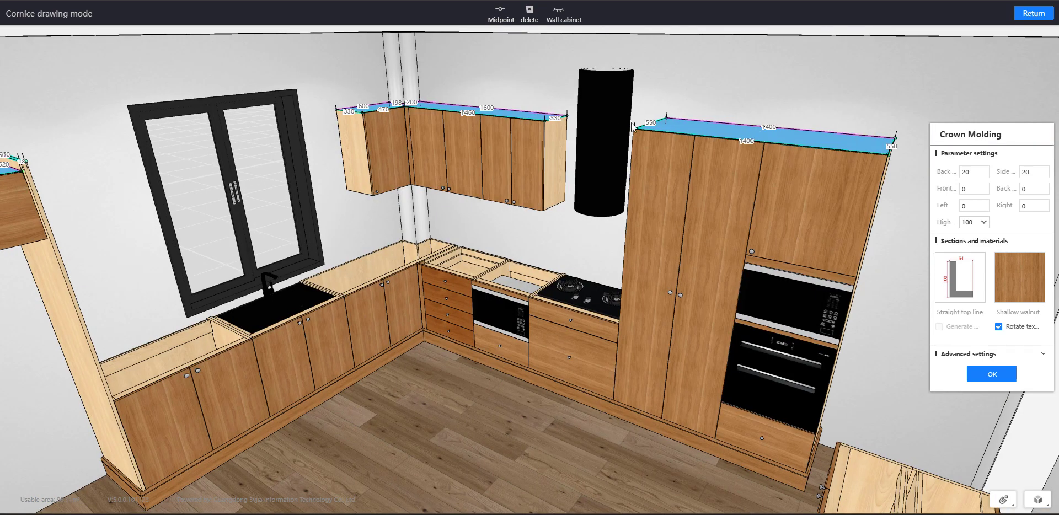
{"action": "mouse_move", "coordinate": [964, 282]}
{"action": "left_click", "coordinate": [993, 374]}
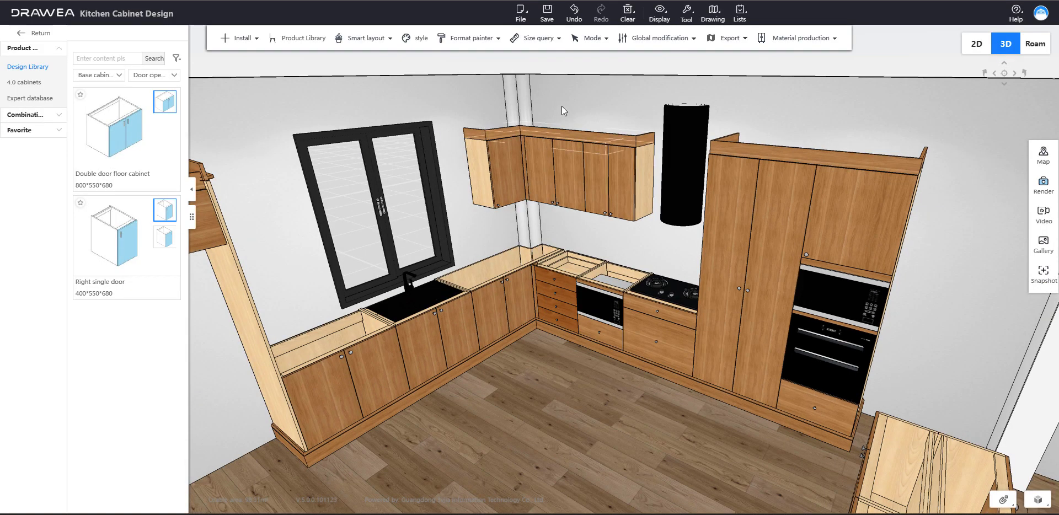
Step: Switch to the Roam view to look at the kitchen with its crown molding from inside the room
{"action": "left_click_drag", "start_coordinate": [562, 106], "coordinate": [1021, 77]}
{"action": "left_click", "coordinate": [1034, 43]}
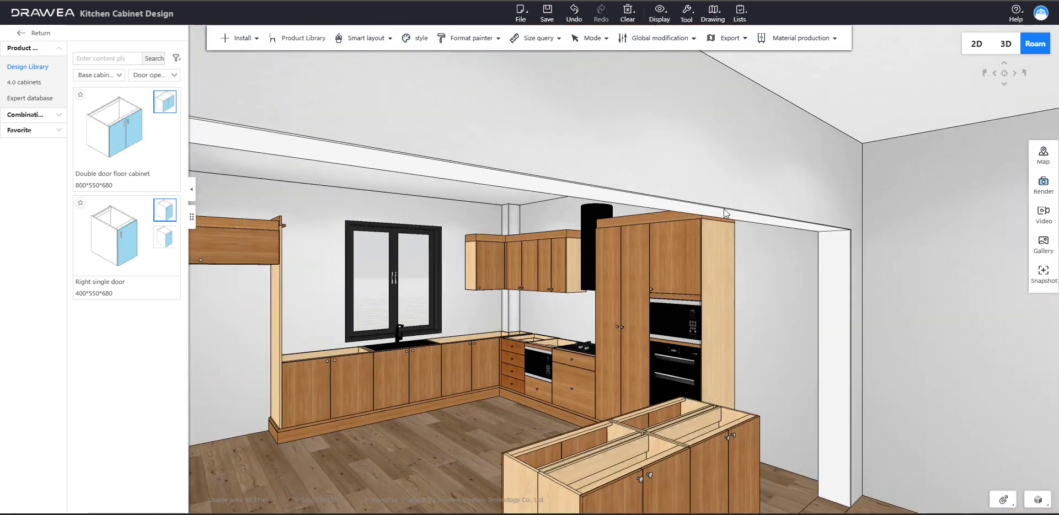
Step: Delete the stray crown molding piece projecting from the refrigerator cabinet's side panel facing the window
{"action": "left_click_drag", "start_coordinate": [725, 212], "coordinate": [574, 324]}
{"action": "scroll", "coordinate": [574, 323], "scroll_direction": "up", "scroll_amount": 4}
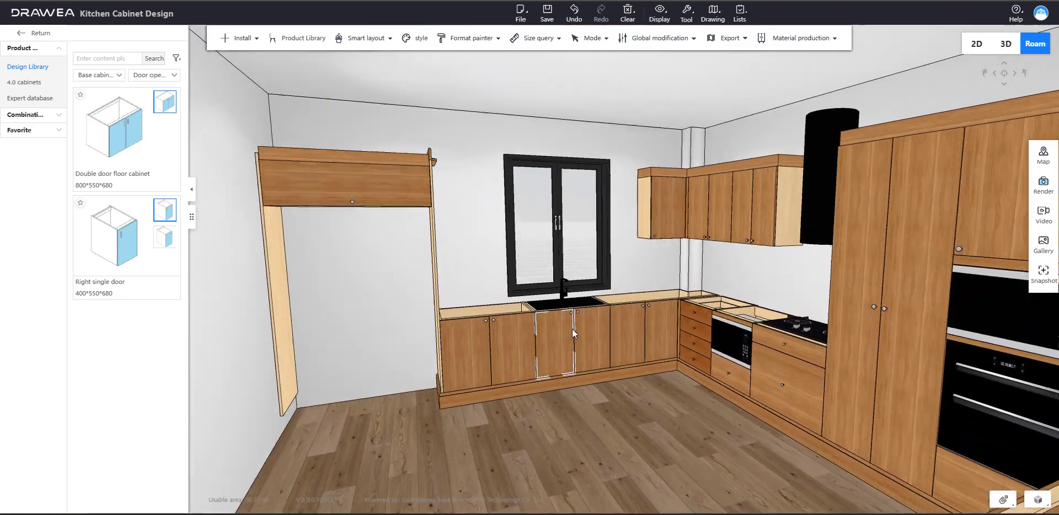
{"action": "scroll", "coordinate": [569, 328], "scroll_direction": "up", "scroll_amount": 3}
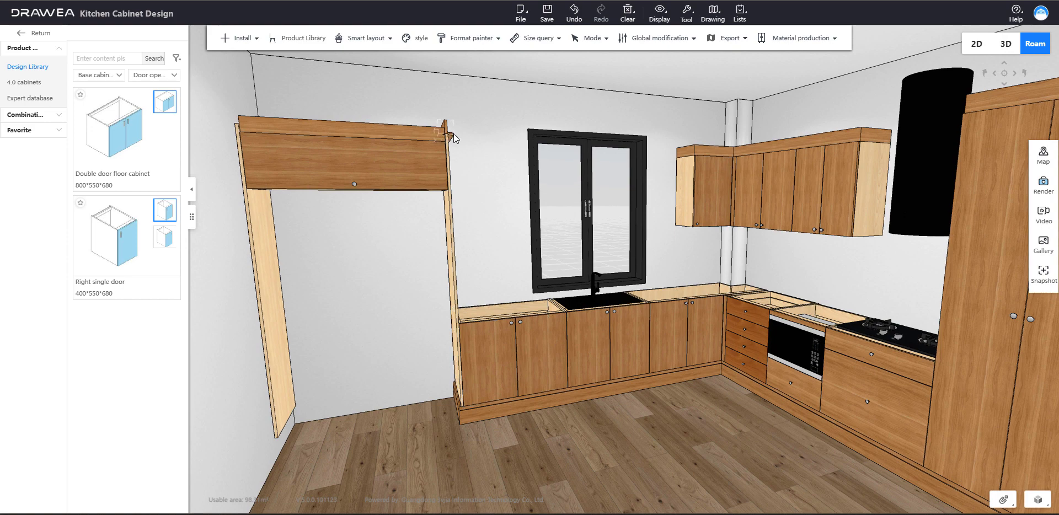
{"action": "scroll", "coordinate": [451, 133], "scroll_direction": "up", "scroll_amount": 3}
{"action": "left_click_drag", "start_coordinate": [448, 126], "coordinate": [419, 125]}
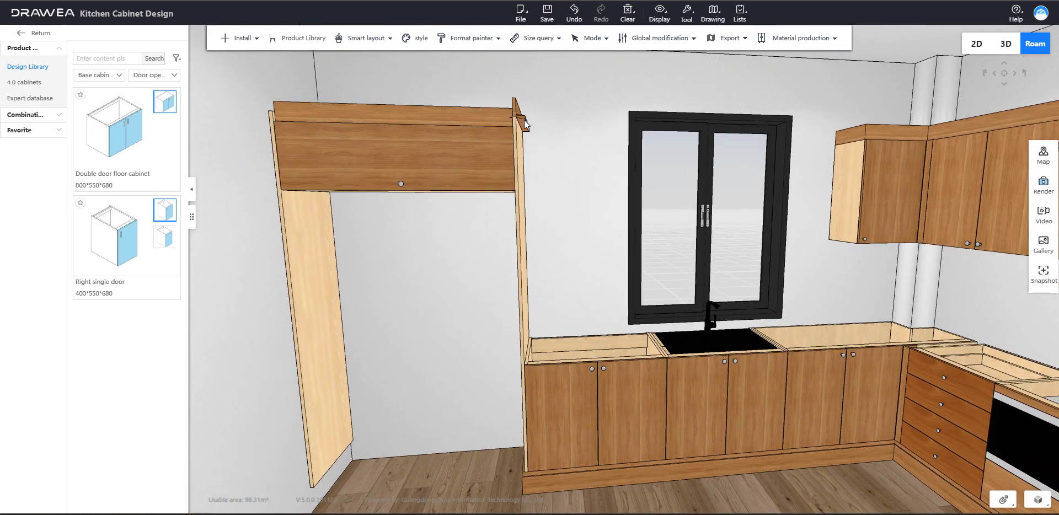
{"action": "left_click", "coordinate": [524, 120]}
{"action": "key", "text": "Delete"}
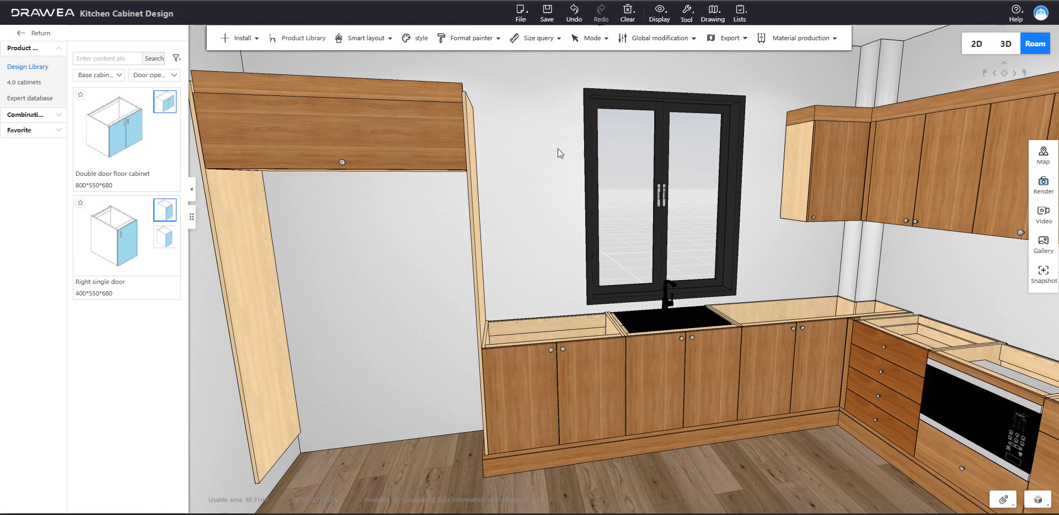
Step: Start Countertop installation, continue with contour editing, and delete the island's countertop outline so only the wall cabinets' run is covered
{"action": "left_click_drag", "start_coordinate": [558, 147], "coordinate": [684, 218]}
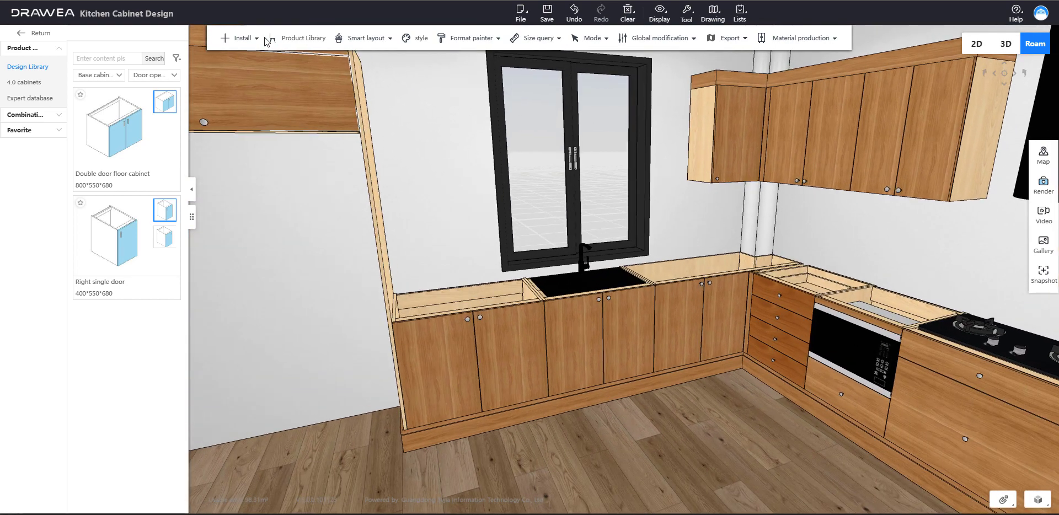
{"action": "left_click", "coordinate": [254, 38]}
{"action": "mouse_move", "coordinate": [249, 60]}
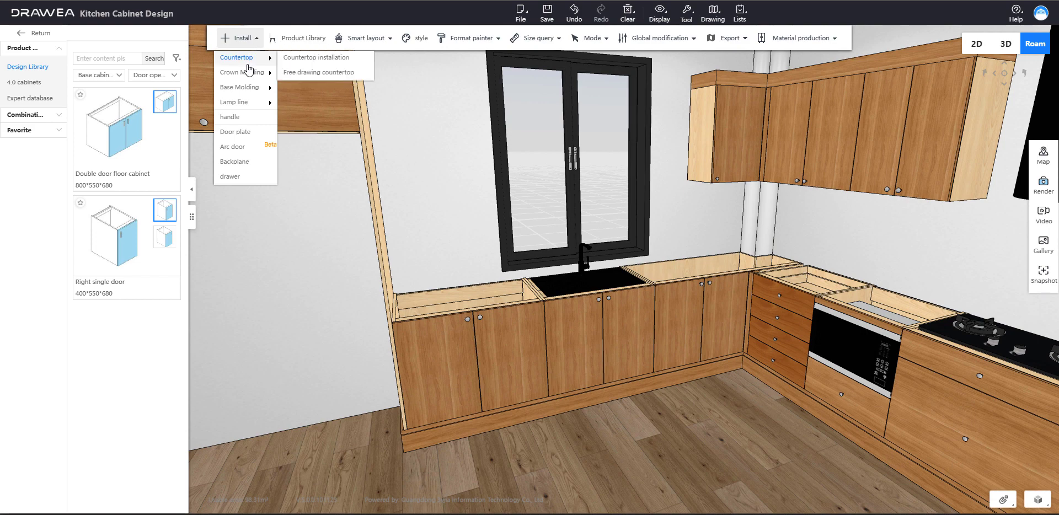
{"action": "left_click", "coordinate": [305, 63]}
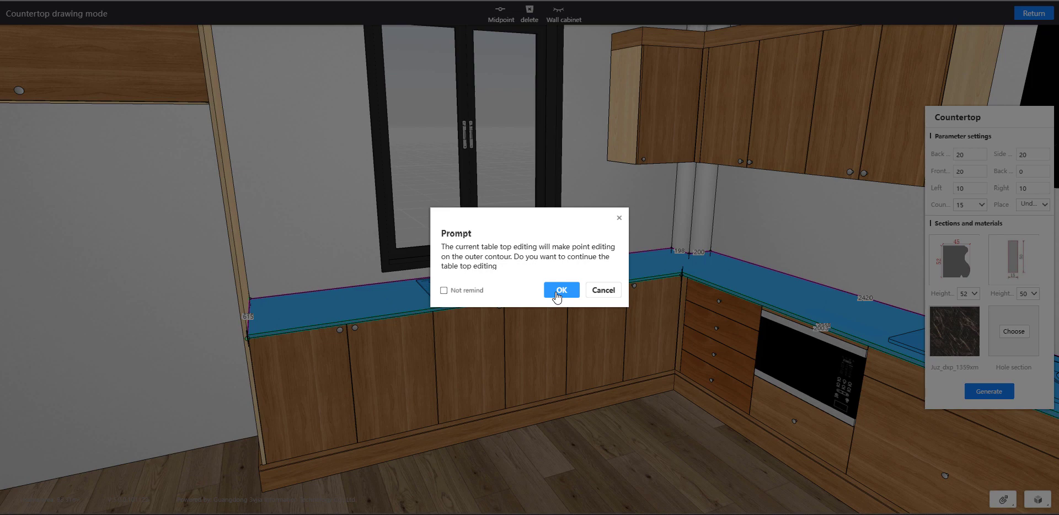
{"action": "left_click", "coordinate": [561, 290]}
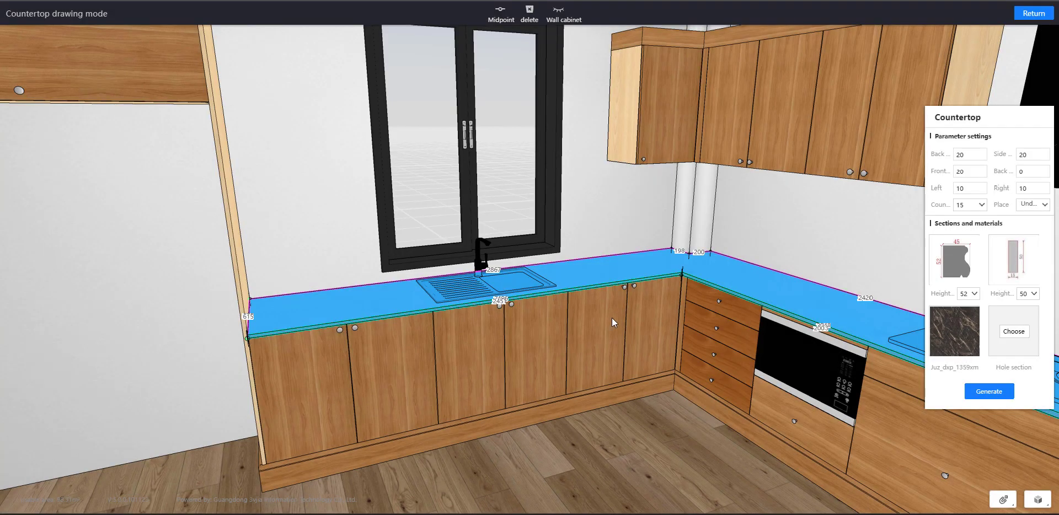
{"action": "key", "text": "d"}
{"action": "key", "text": "s"}
{"action": "key", "text": "s"}
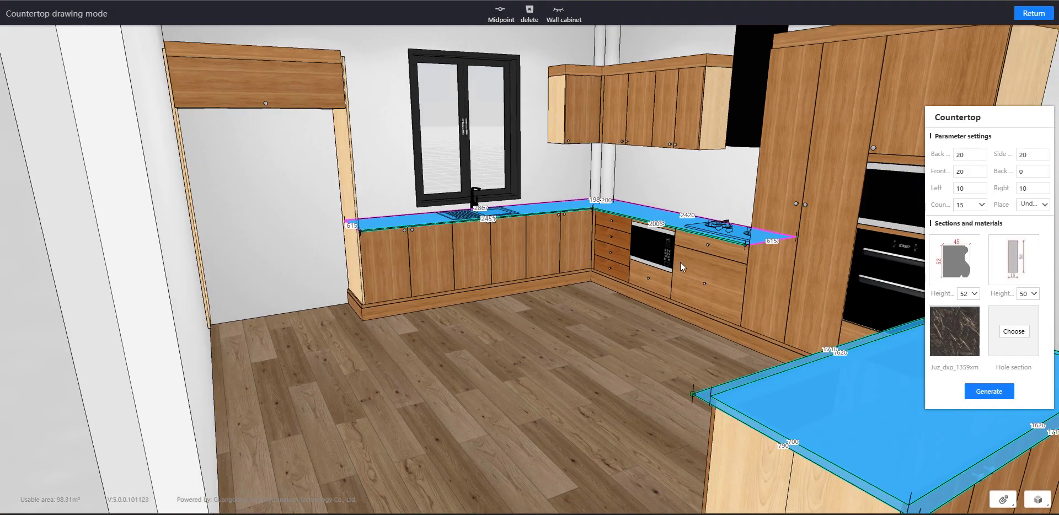
{"action": "key", "text": "s"}
{"action": "key", "text": "d"}
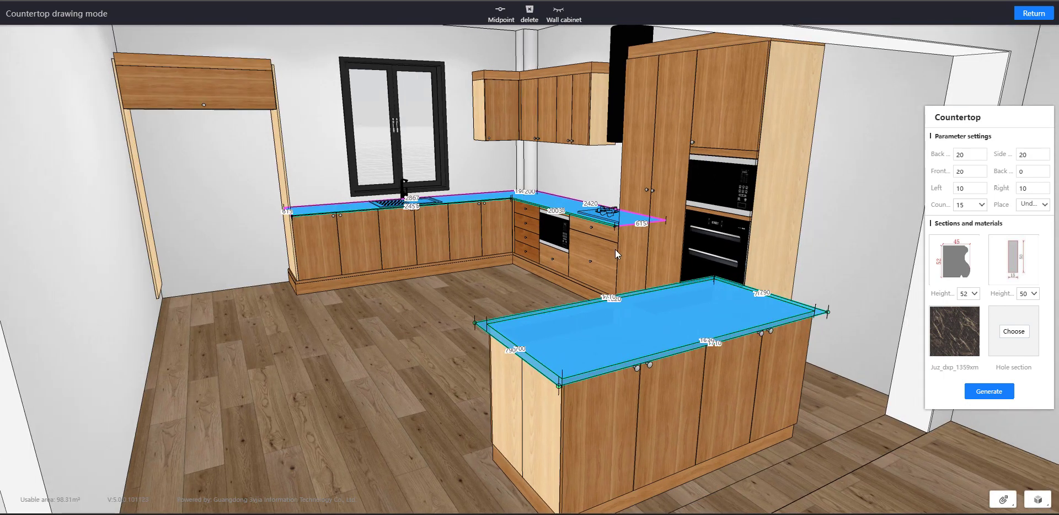
{"action": "left_click", "coordinate": [614, 328]}
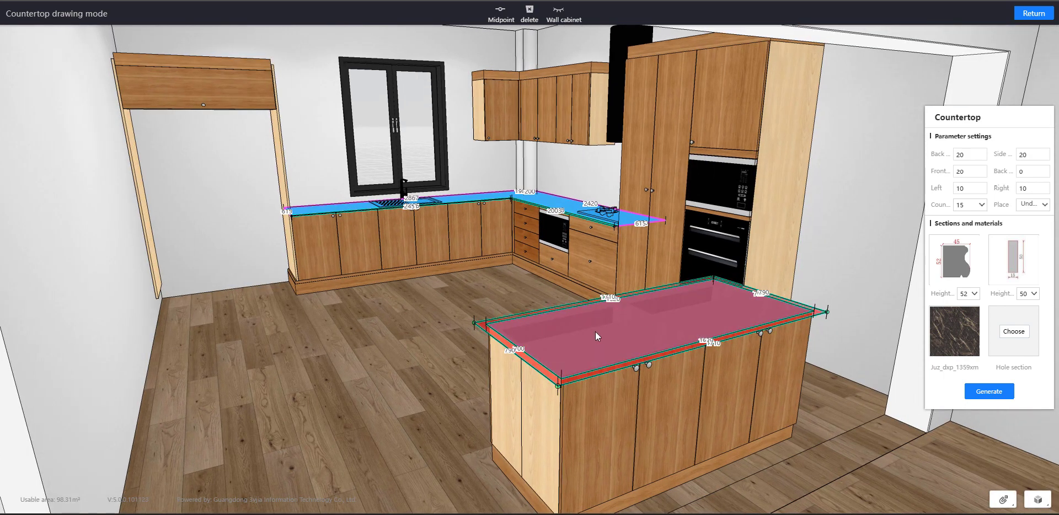
{"action": "key", "text": "Delete"}
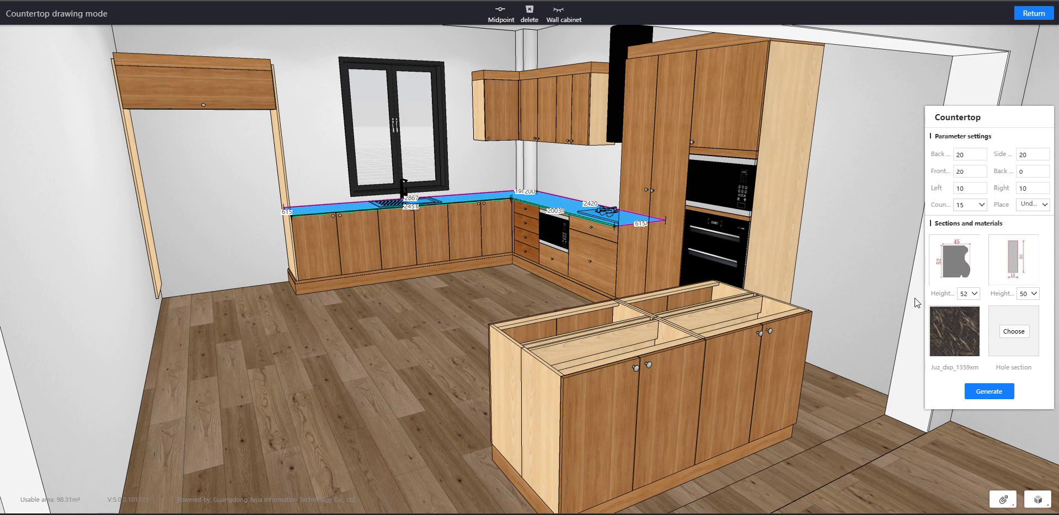
Step: Generate the sink and cooktop wall countertop with the Juz_dxp_1359xm material, front section height 52 and back section height 50
{"action": "mouse_move", "coordinate": [963, 265]}
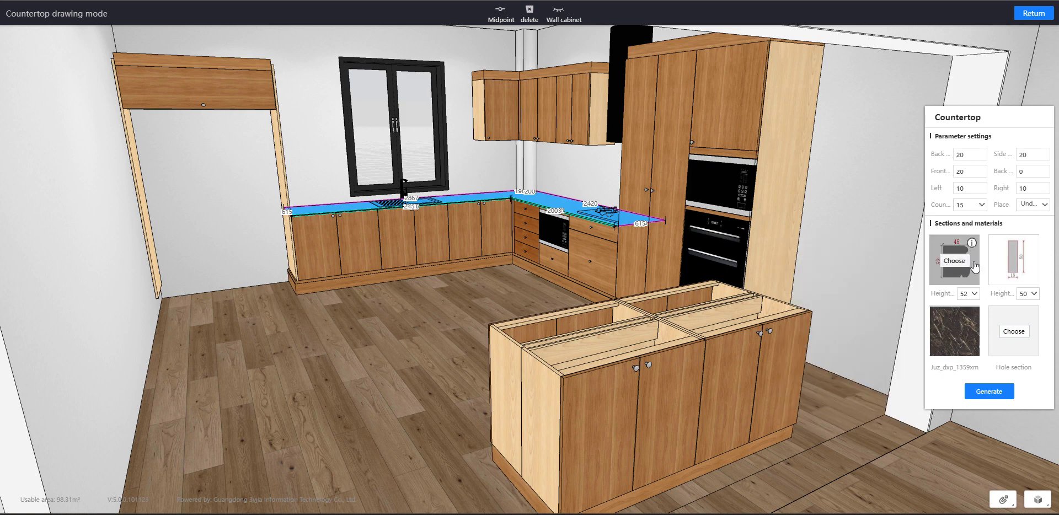
{"action": "mouse_move", "coordinate": [1021, 264]}
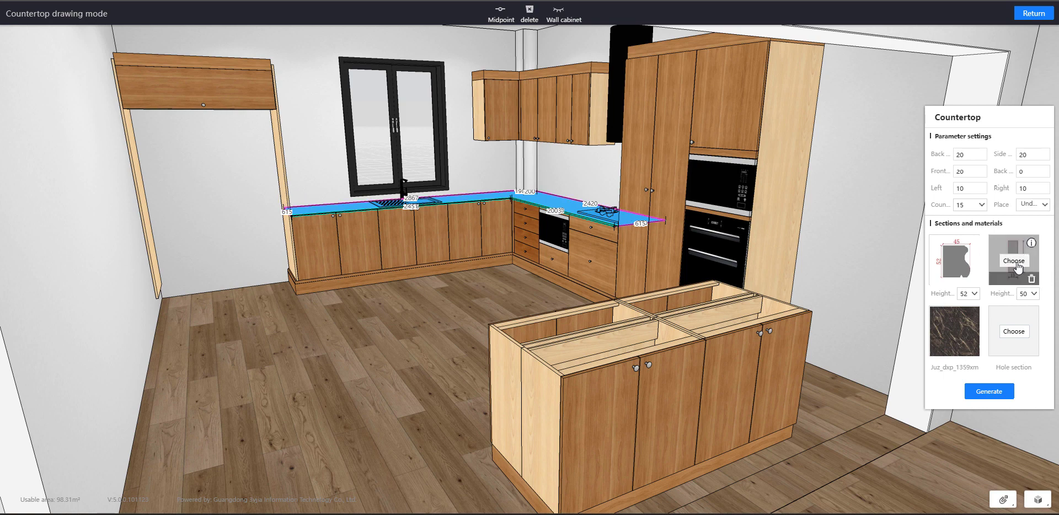
{"action": "mouse_move", "coordinate": [950, 334]}
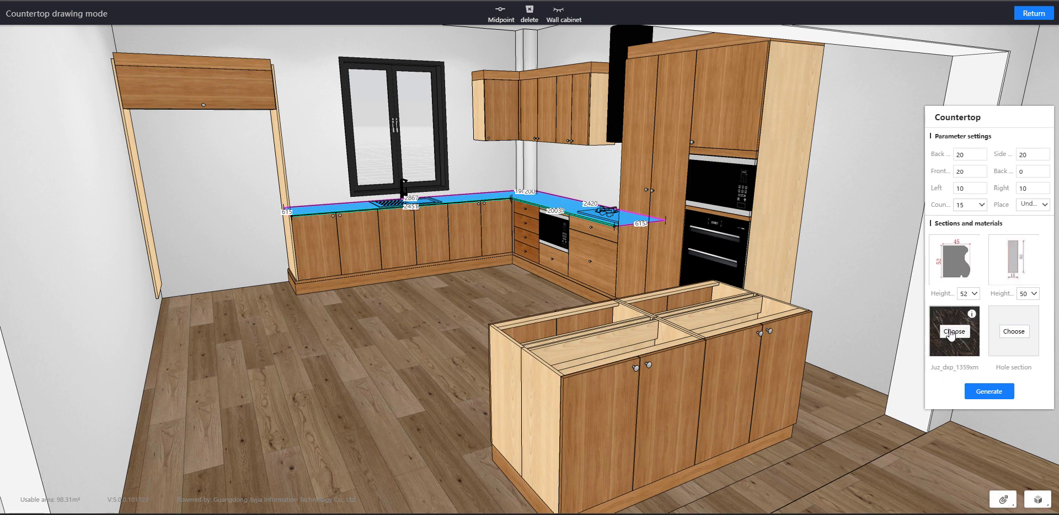
{"action": "left_click", "coordinate": [989, 391]}
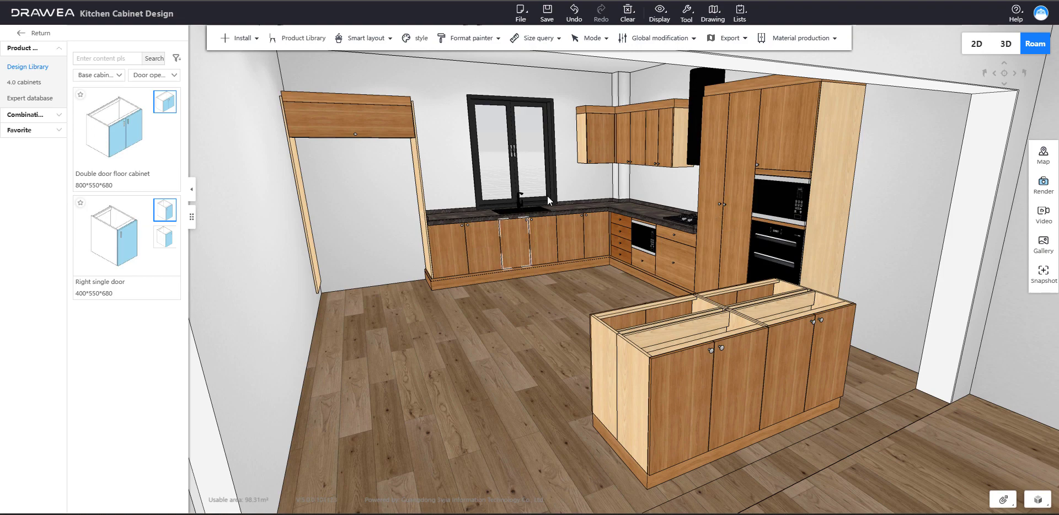
Step: Examine the new countertop around the sink, the room corner and the cooktop
{"action": "key", "text": "w"}
{"action": "key", "text": "a"}
{"action": "key", "text": "w"}
{"action": "key", "text": "d"}
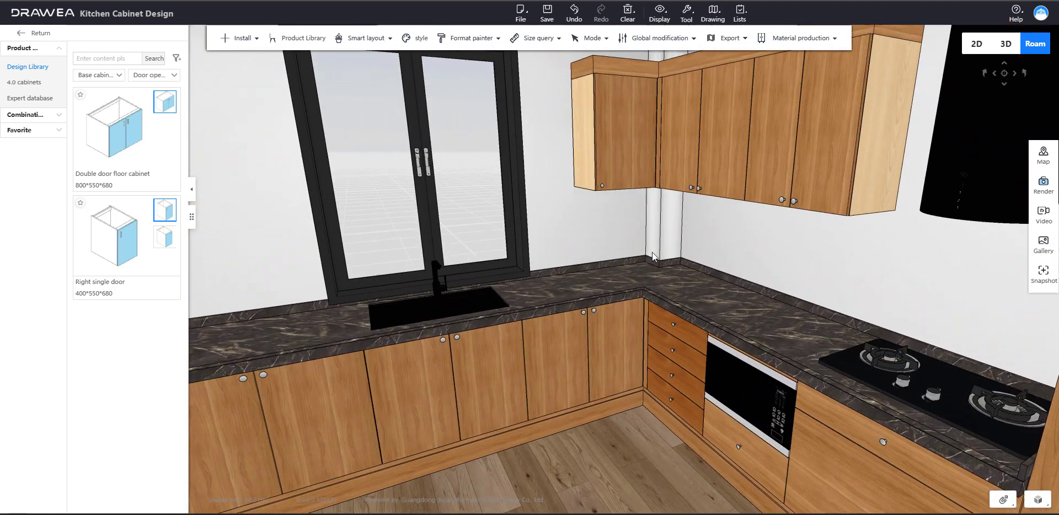
{"action": "key", "text": "s"}
{"action": "left_click_drag", "start_coordinate": [706, 276], "coordinate": [631, 271]}
{"action": "key", "text": "a"}
{"action": "key", "text": "s"}
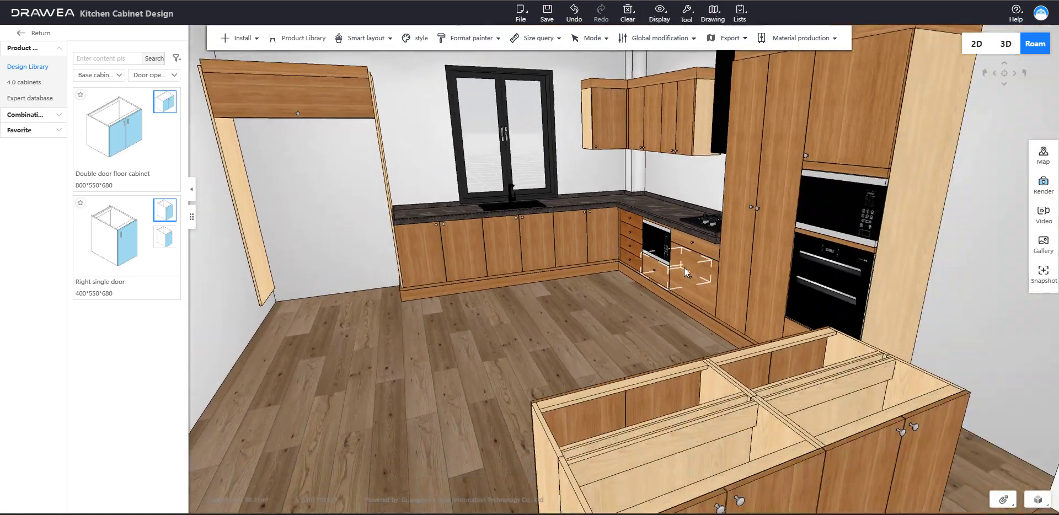
Step: Start Countertop installation for the four selected island cabinets only and continue with contour editing
{"action": "left_click", "coordinate": [570, 298]}
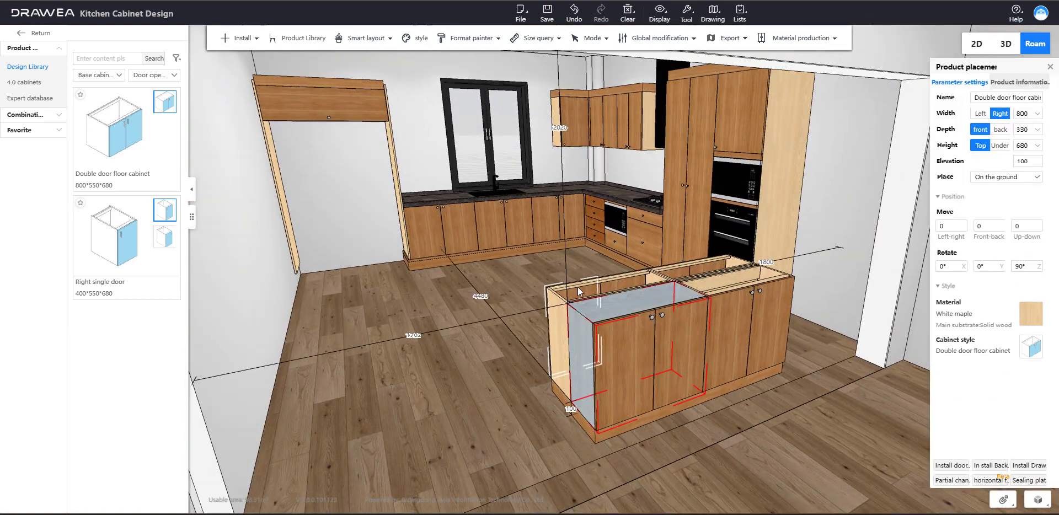
{"action": "left_click", "coordinate": [578, 283], "text": "ctrl"}
{"action": "left_click", "coordinate": [679, 269], "text": "ctrl"}
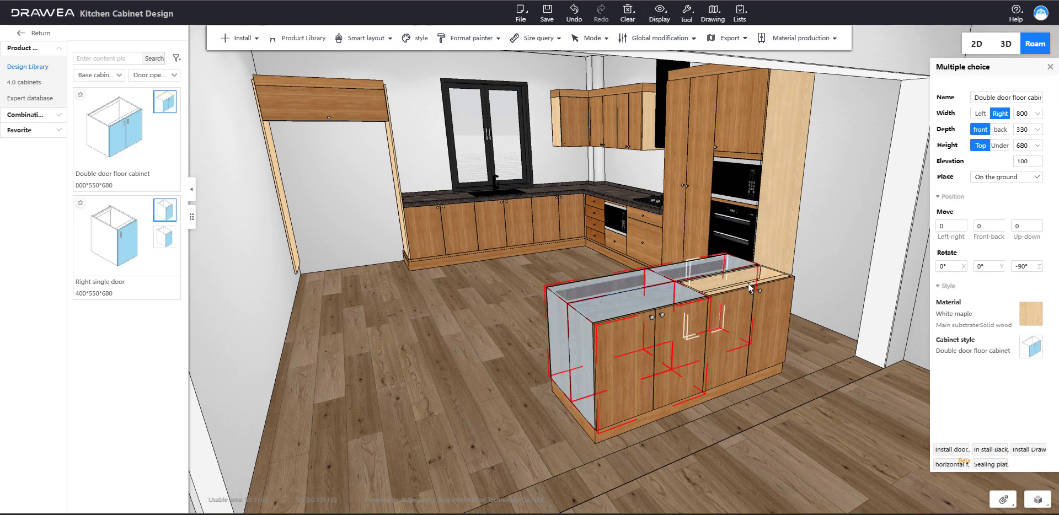
{"action": "left_click", "coordinate": [754, 277], "text": "ctrl"}
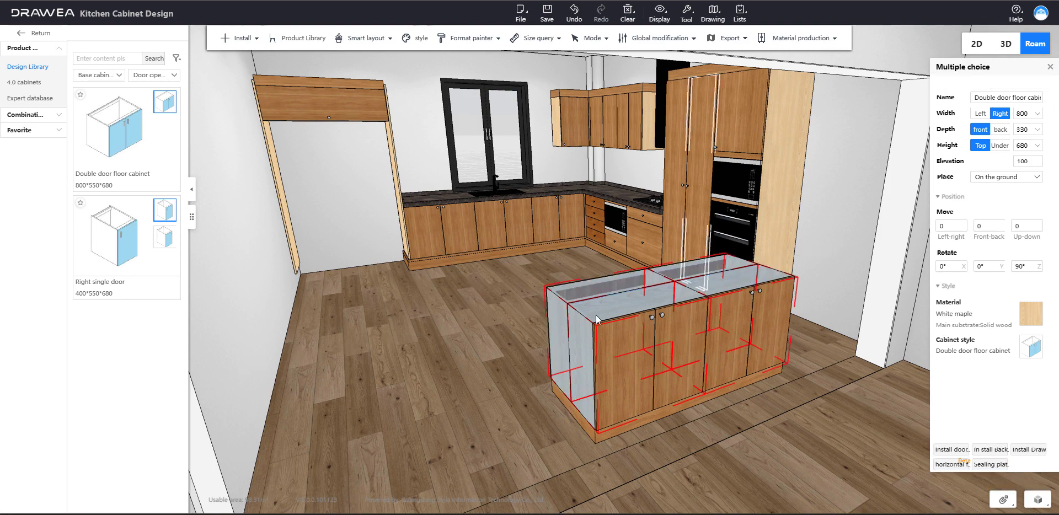
{"action": "left_click", "coordinate": [239, 38]}
{"action": "mouse_move", "coordinate": [258, 57]}
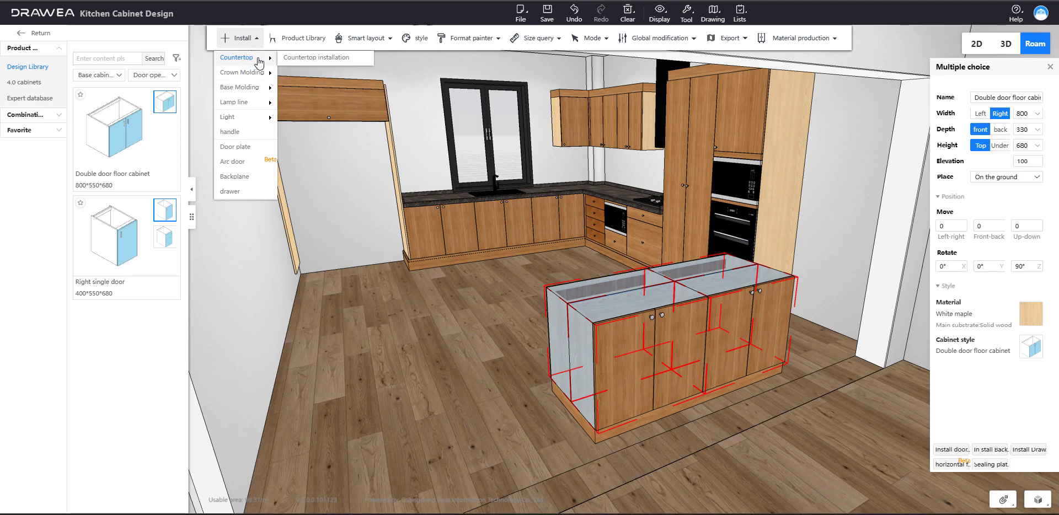
{"action": "left_click", "coordinate": [305, 59]}
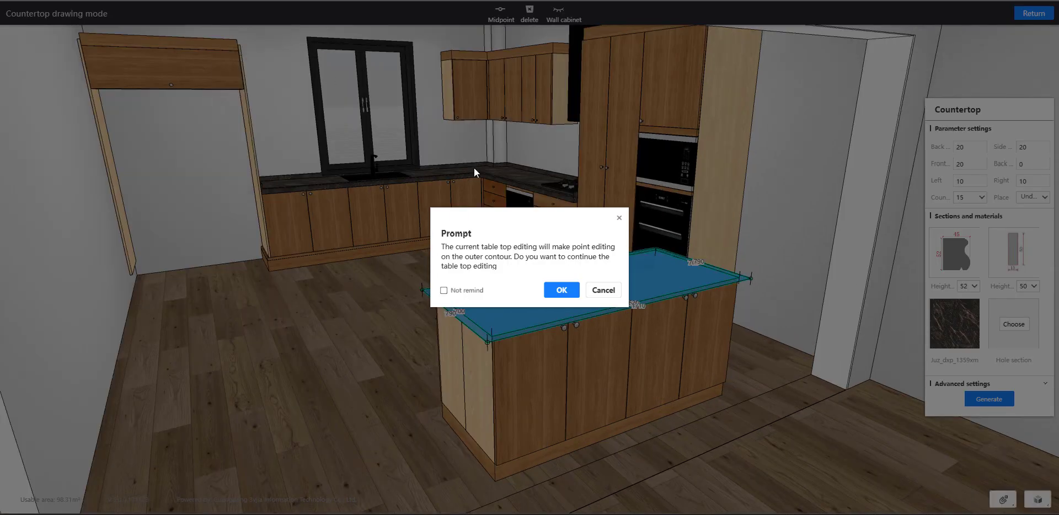
{"action": "left_click", "coordinate": [560, 289]}
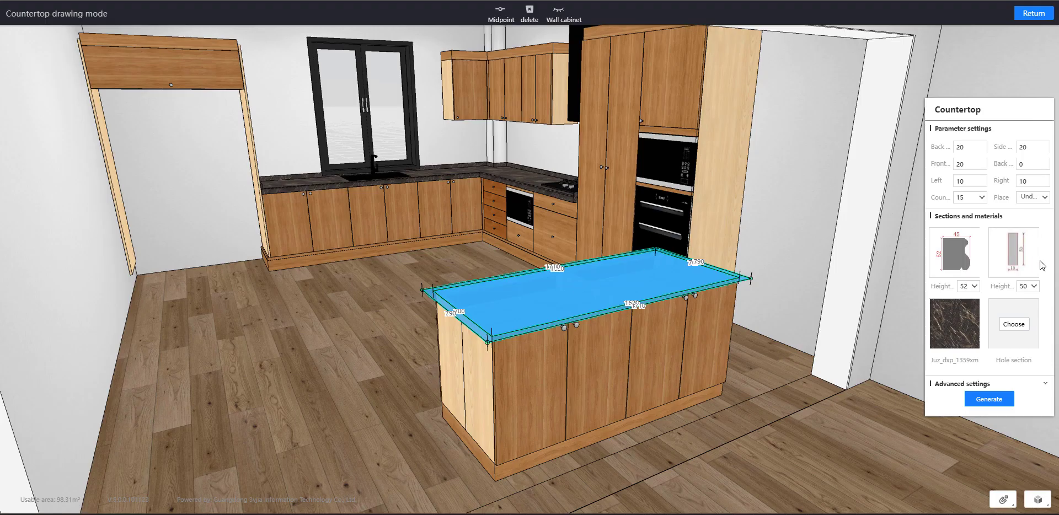
Step: Change the island countertop's front edge section to the square TM-11 profile from the section library
{"action": "left_click", "coordinate": [961, 385]}
{"action": "left_click", "coordinate": [962, 361]}
{"action": "left_click", "coordinate": [954, 252]}
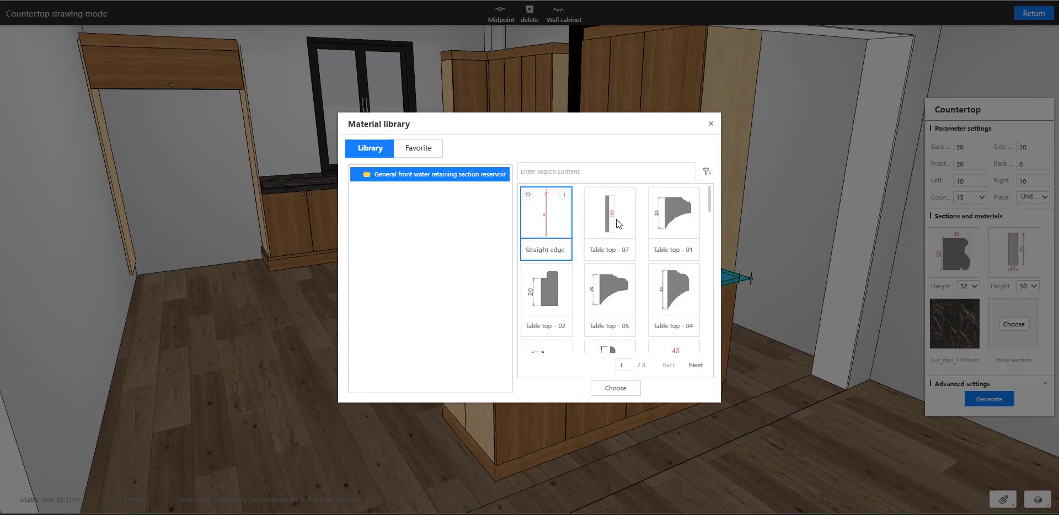
{"action": "scroll", "coordinate": [612, 226], "scroll_direction": "down", "scroll_amount": 2}
{"action": "scroll", "coordinate": [583, 232], "scroll_direction": "down", "scroll_amount": 5}
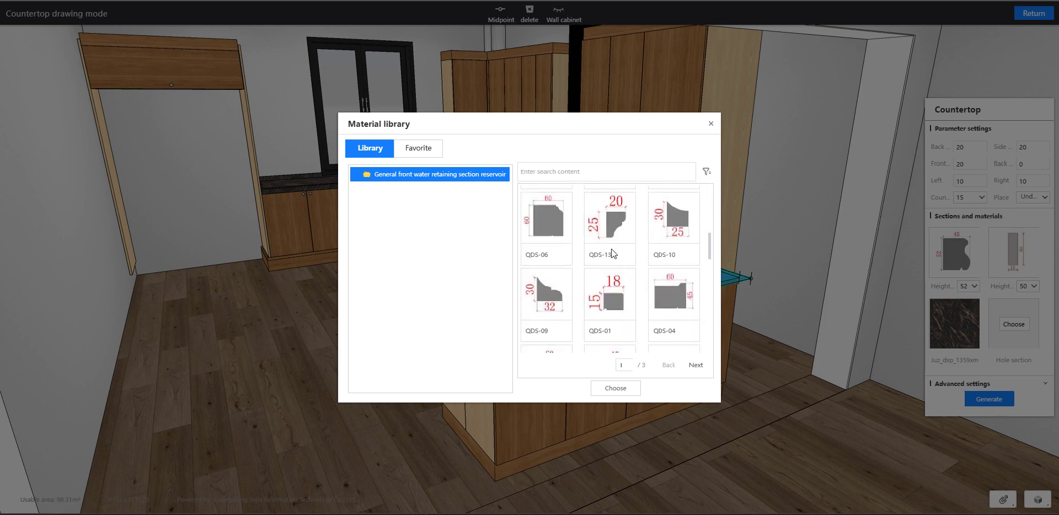
{"action": "scroll", "coordinate": [642, 231], "scroll_direction": "up", "scroll_amount": 1}
{"action": "scroll", "coordinate": [664, 281], "scroll_direction": "down", "scroll_amount": 2}
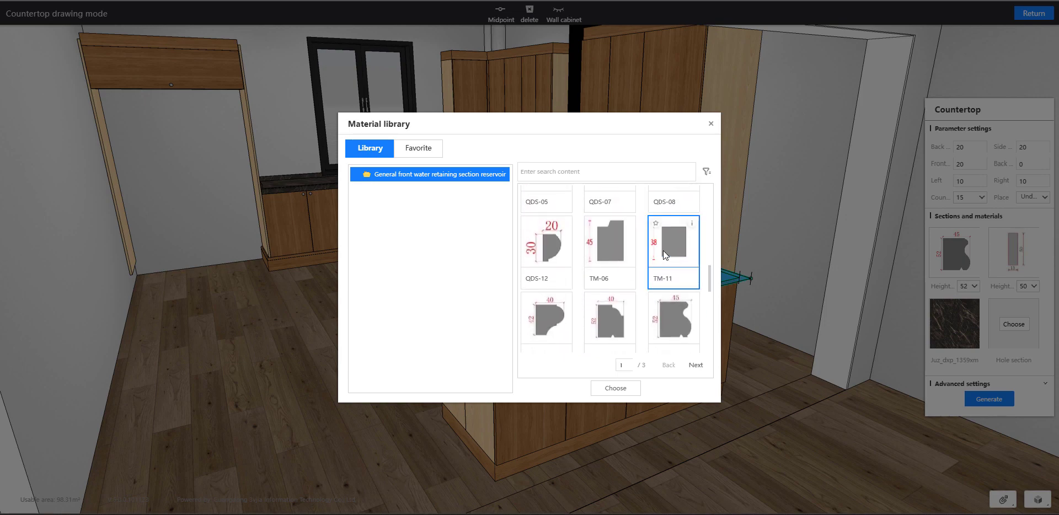
{"action": "double_click", "coordinate": [663, 250]}
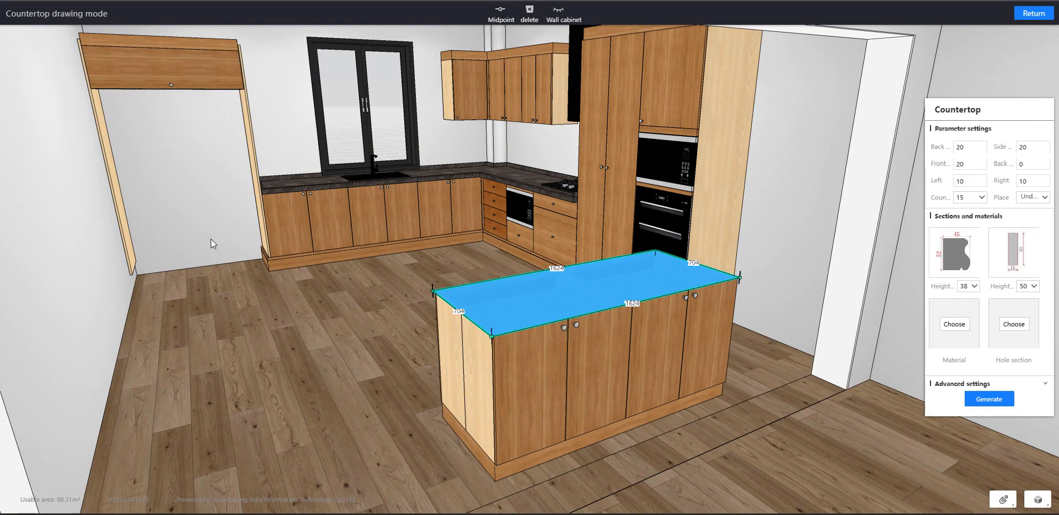
Step: Assign the quartz stone material Juz_dxp_1372xm to the island countertop and generate it
{"action": "left_click", "coordinate": [954, 324]}
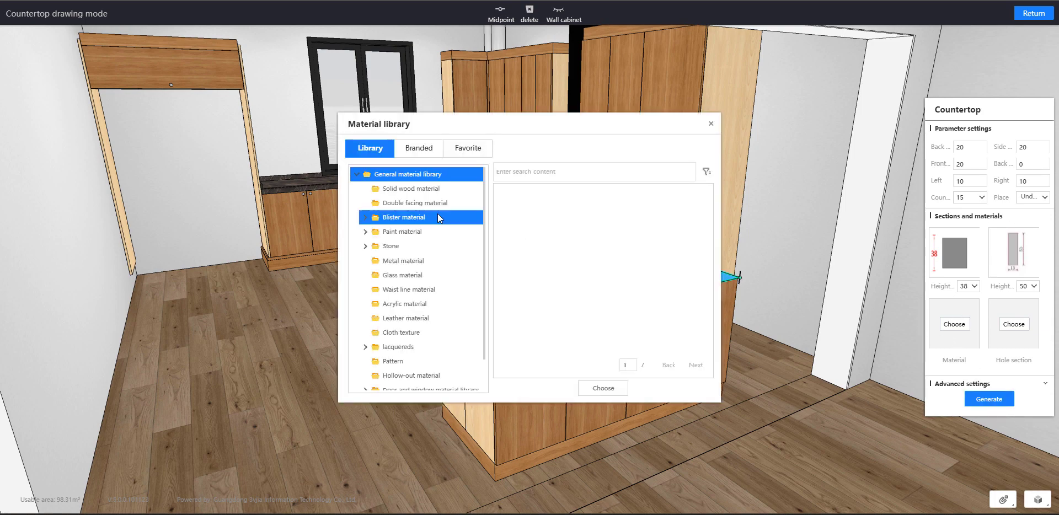
{"action": "left_click", "coordinate": [402, 188]}
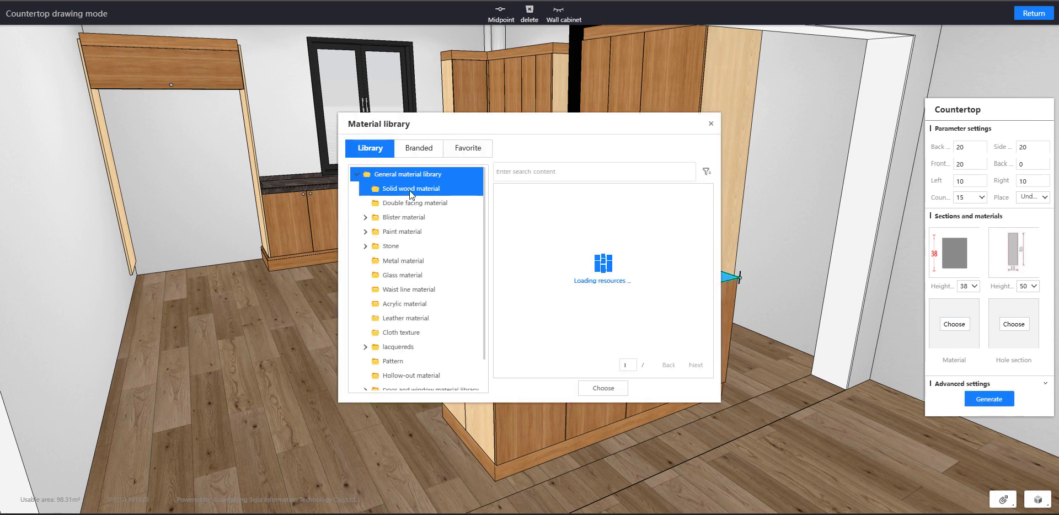
{"action": "left_click", "coordinate": [373, 246]}
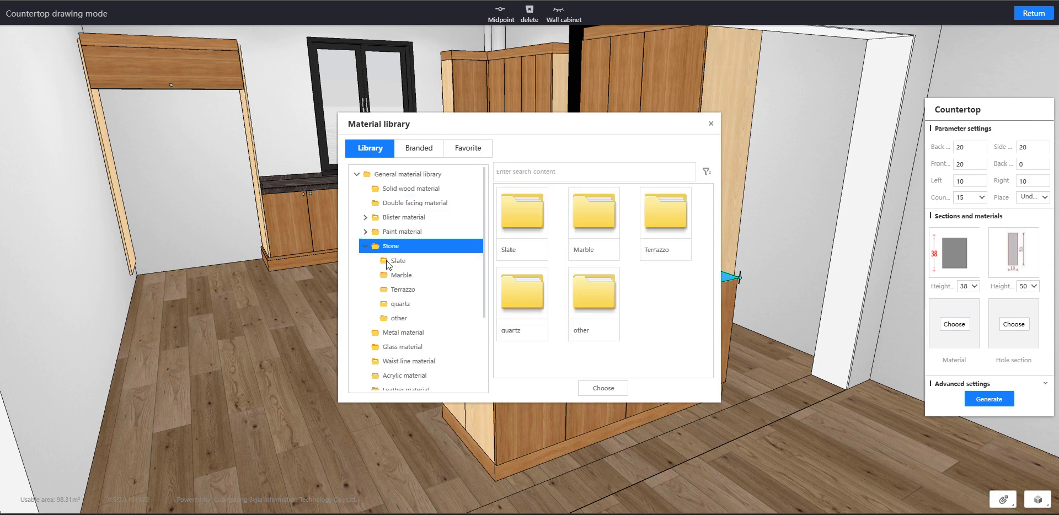
{"action": "left_click", "coordinate": [431, 282]}
{"action": "left_click", "coordinate": [408, 304]}
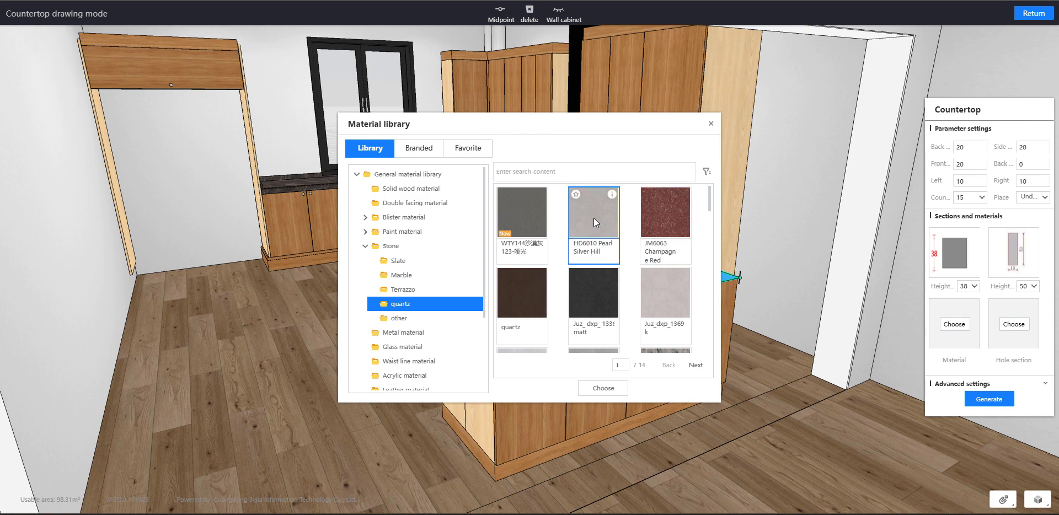
{"action": "scroll", "coordinate": [562, 289], "scroll_direction": "down", "scroll_amount": 1}
{"action": "double_click", "coordinate": [680, 313]}
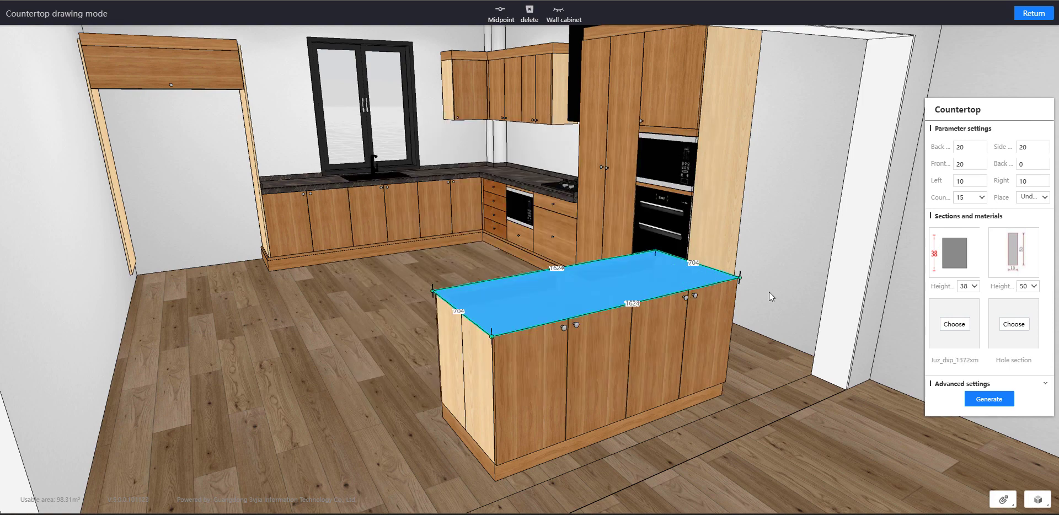
{"action": "left_click", "coordinate": [1002, 401]}
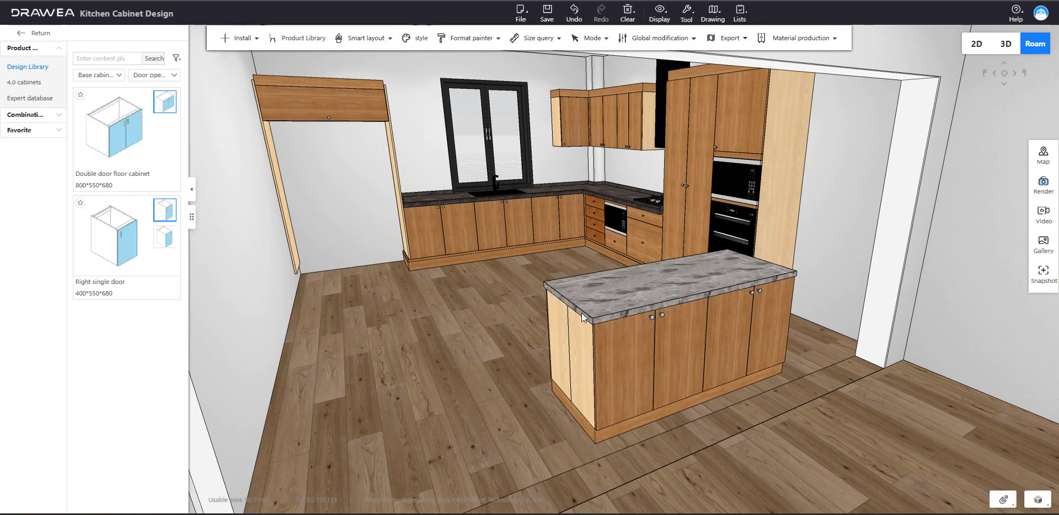
Step: Generate a 90° straight side countertop on the island end farthest from the tall oven cabinets
{"action": "right_click", "coordinate": [581, 312]}
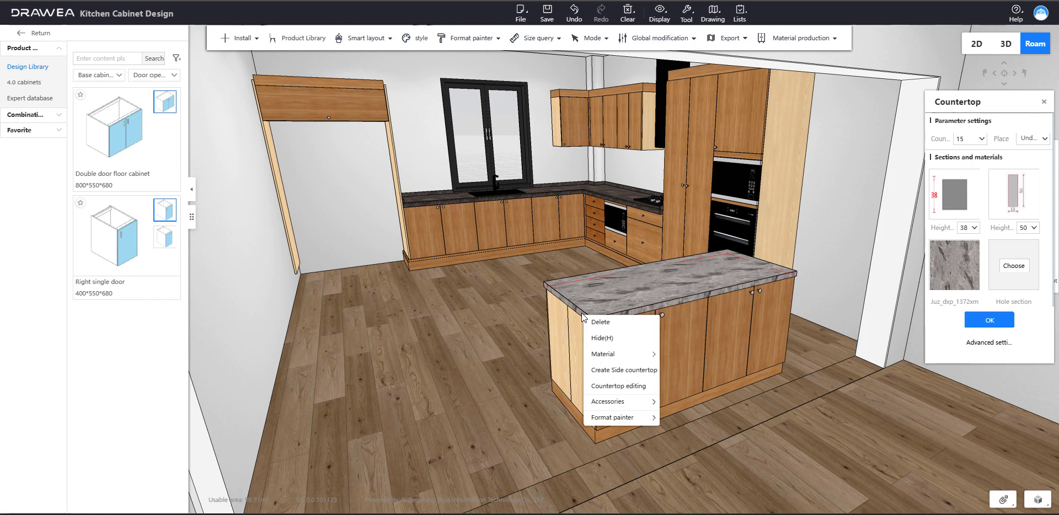
{"action": "left_click", "coordinate": [616, 372]}
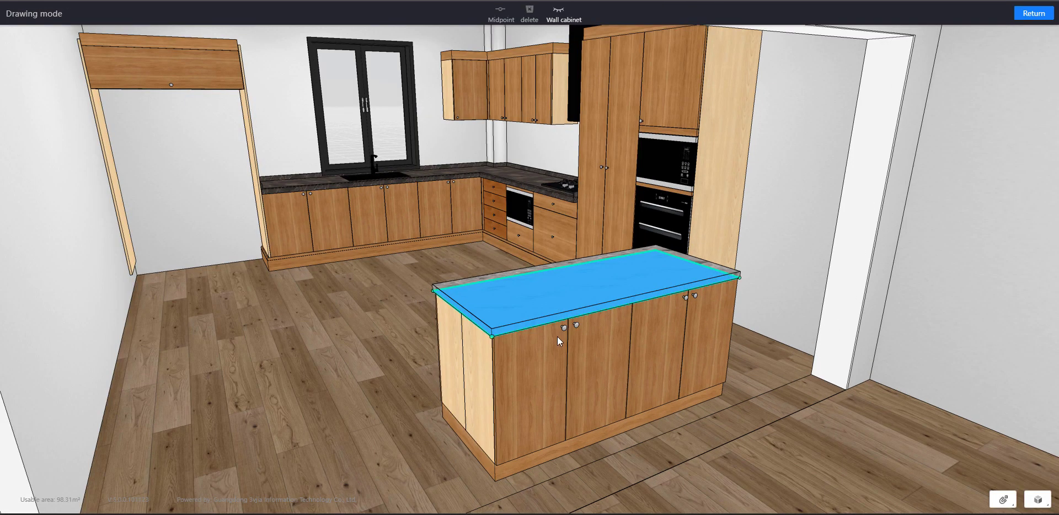
{"action": "left_click", "coordinate": [484, 331]}
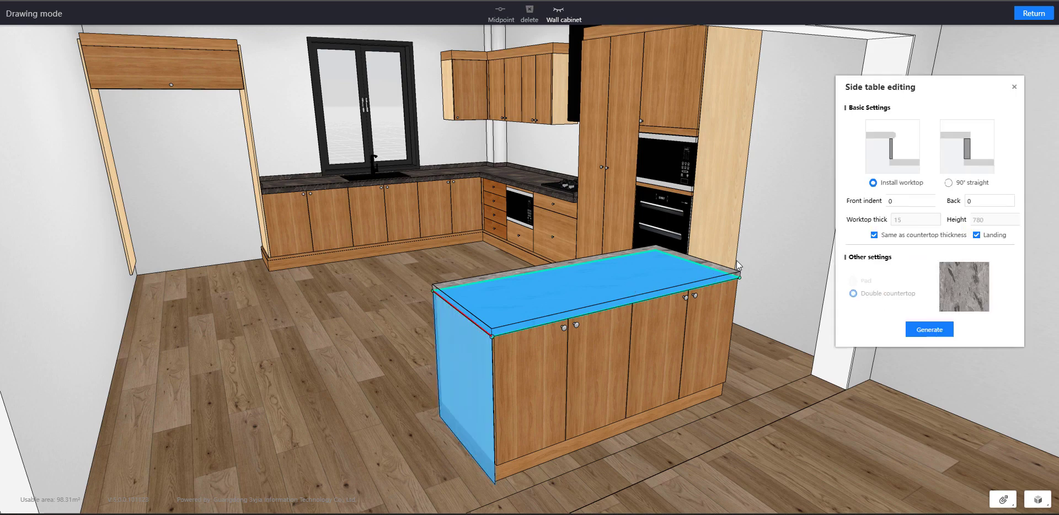
{"action": "left_click_drag", "start_coordinate": [737, 260], "coordinate": [487, 372]}
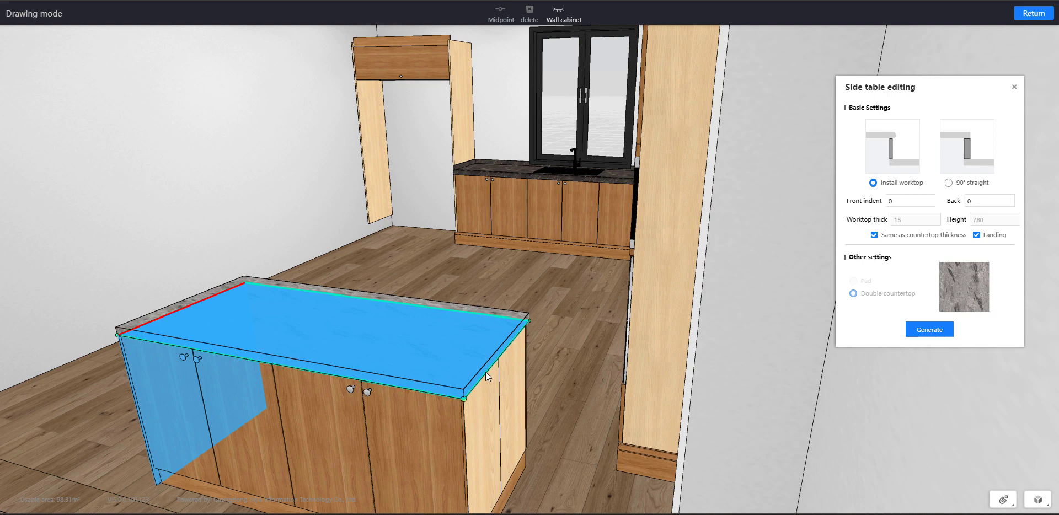
{"action": "right_click_drag", "start_coordinate": [538, 347], "coordinate": [796, 317]}
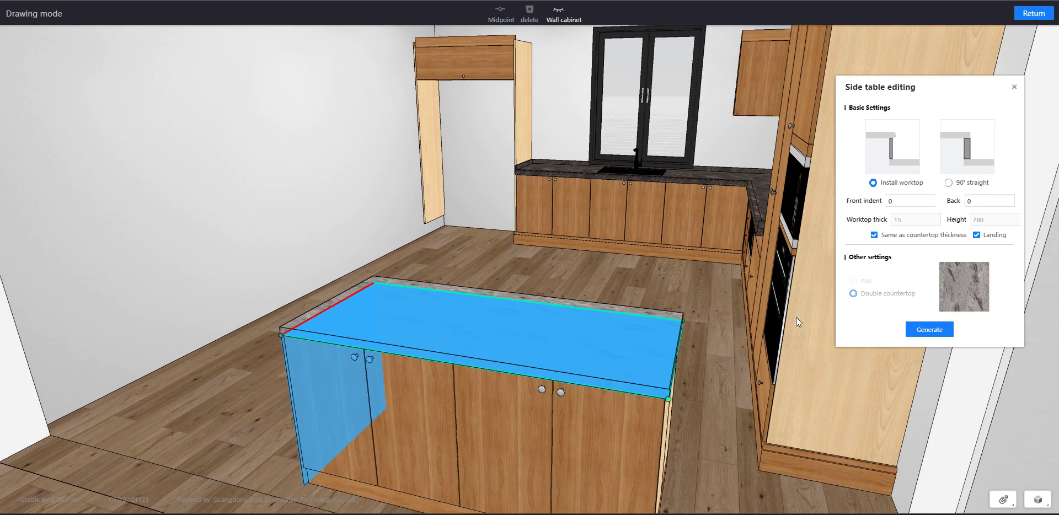
{"action": "left_click_drag", "start_coordinate": [677, 220], "coordinate": [945, 165]}
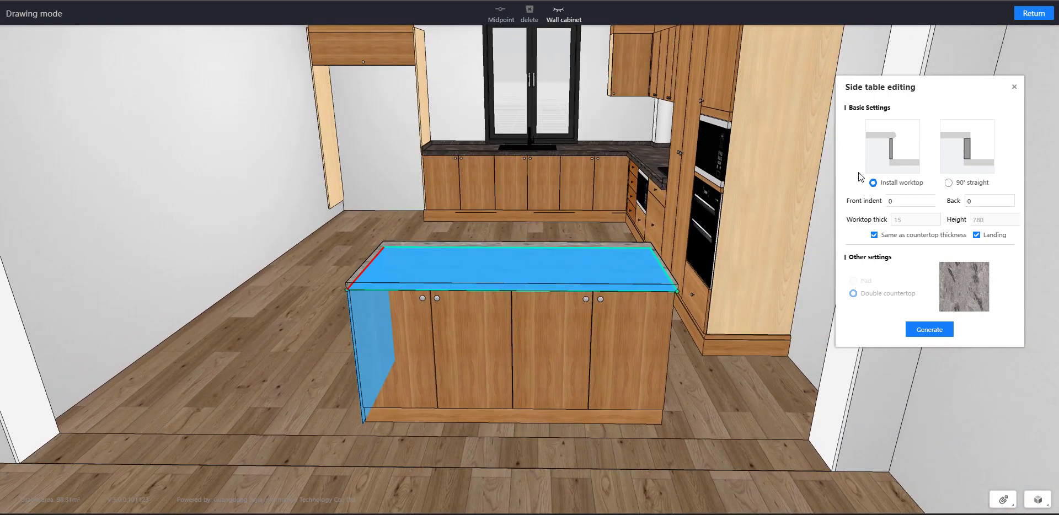
{"action": "left_click", "coordinate": [963, 175]}
{"action": "right_click_drag", "start_coordinate": [606, 221], "coordinate": [827, 284]}
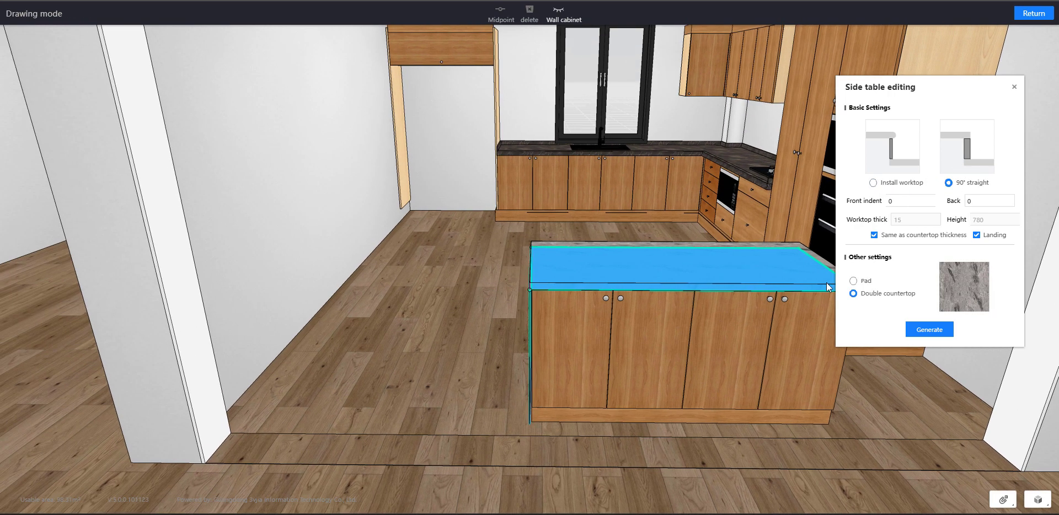
{"action": "left_click", "coordinate": [930, 330]}
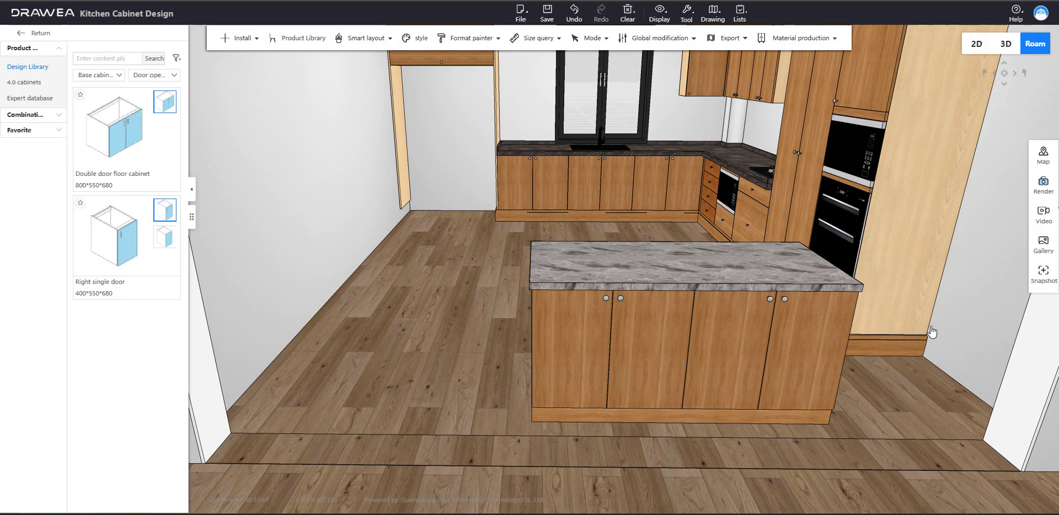
Step: Generate a matching 90° straight side countertop on the island end nearest the tall oven cabinets
{"action": "left_click_drag", "start_coordinate": [719, 281], "coordinate": [568, 341]}
{"action": "scroll", "coordinate": [690, 282], "scroll_direction": "up", "scroll_amount": 3}
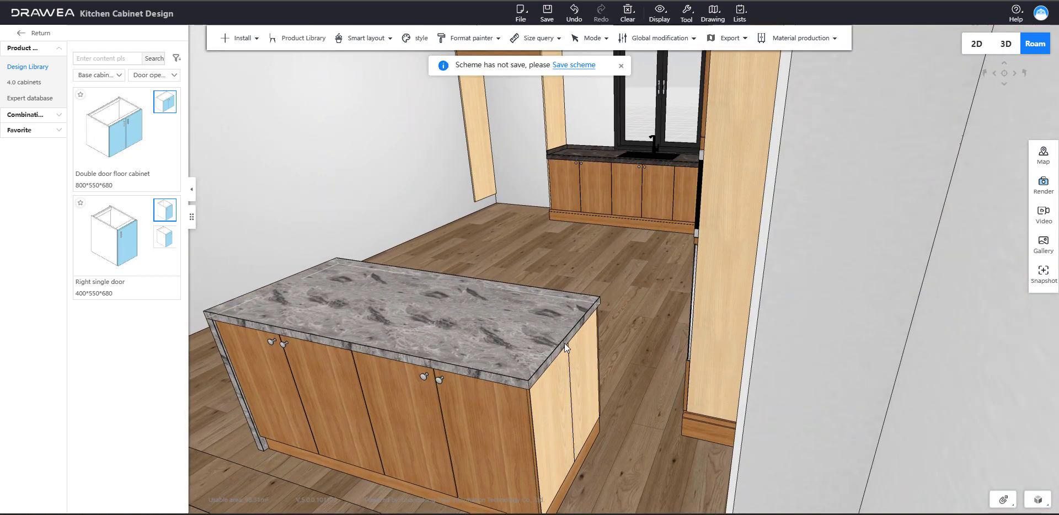
{"action": "right_click", "coordinate": [566, 344]}
{"action": "left_click", "coordinate": [593, 416]}
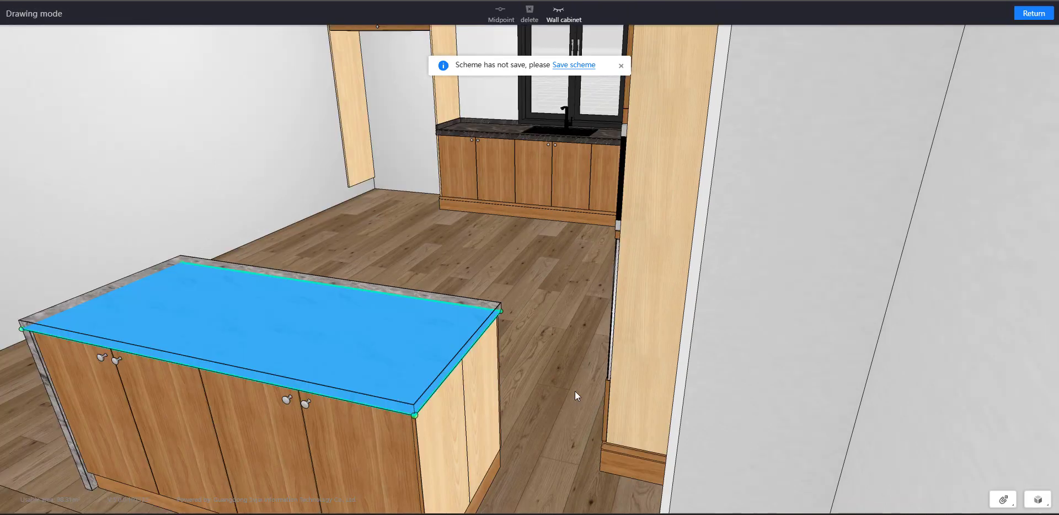
{"action": "left_click", "coordinate": [467, 352]}
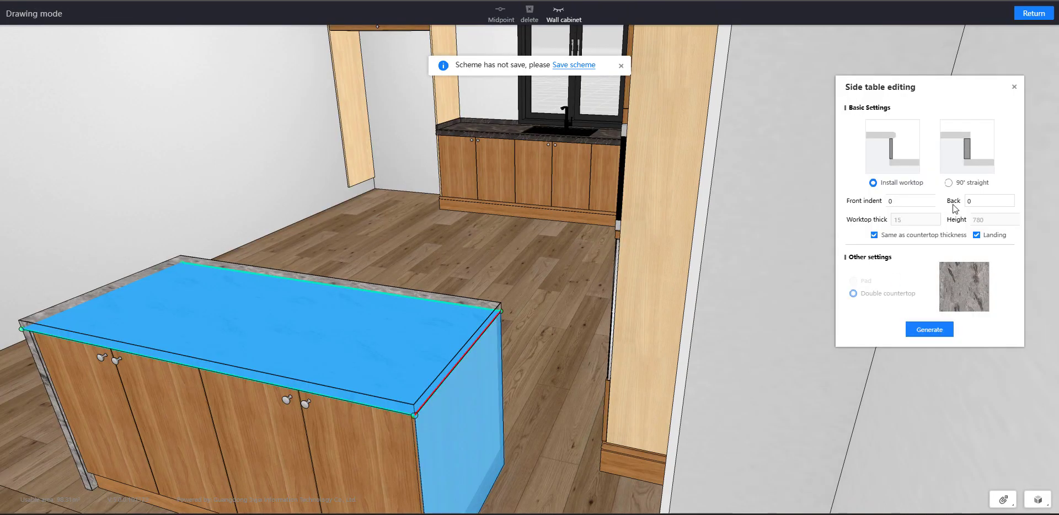
{"action": "left_click", "coordinate": [948, 182]}
{"action": "left_click", "coordinate": [929, 330]}
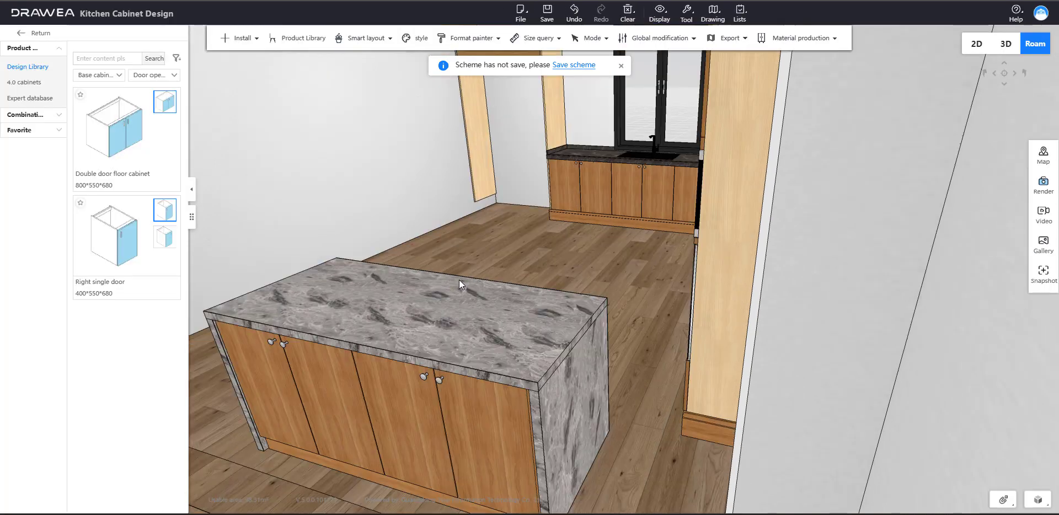
Step: Examine the island with its stone side panels and the surrounding cabinet runs from several viewpoints
{"action": "left_click_drag", "start_coordinate": [535, 264], "coordinate": [671, 249]}
{"action": "key", "text": "a"}
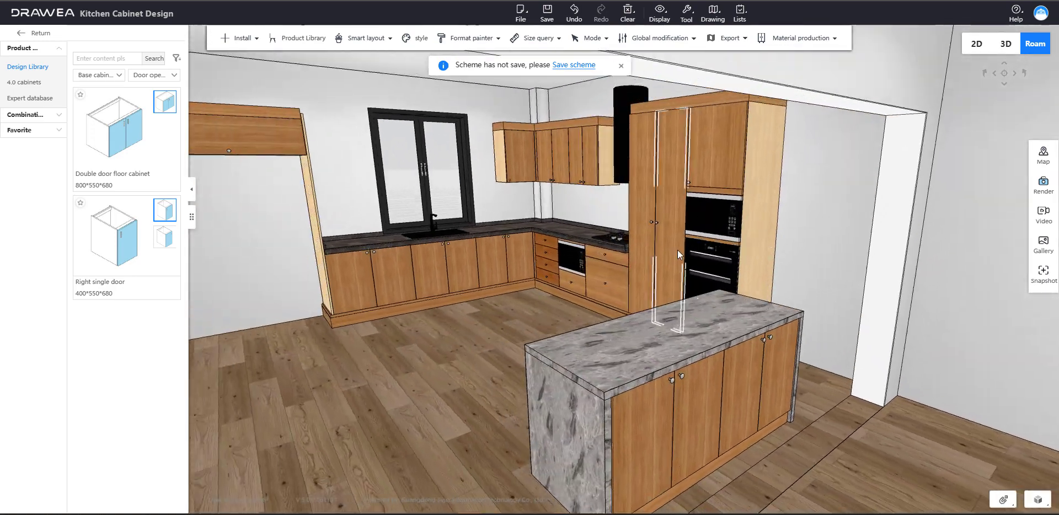
{"action": "key", "text": "s"}
{"action": "key", "text": "w"}
{"action": "key", "text": "e"}
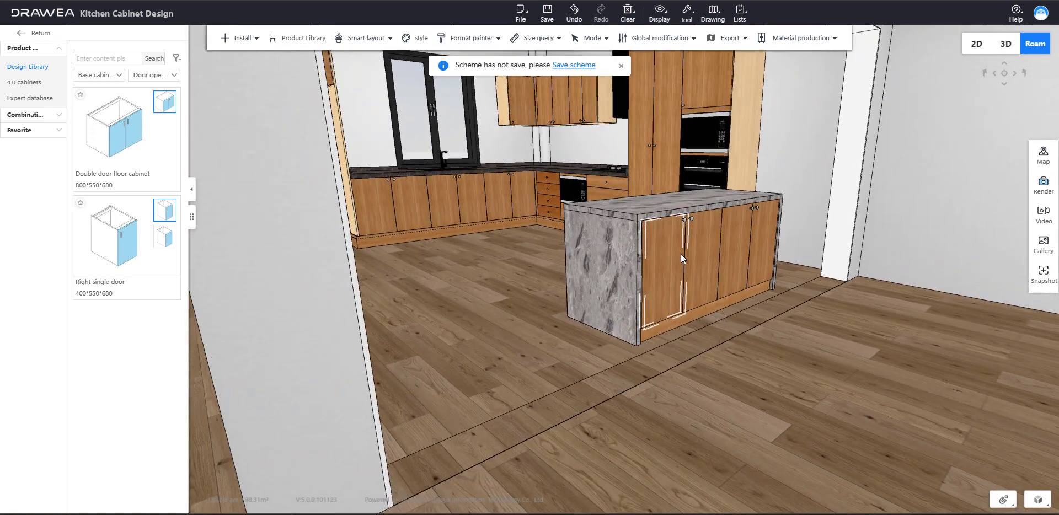
{"action": "left_click_drag", "start_coordinate": [684, 253], "coordinate": [879, 276]}
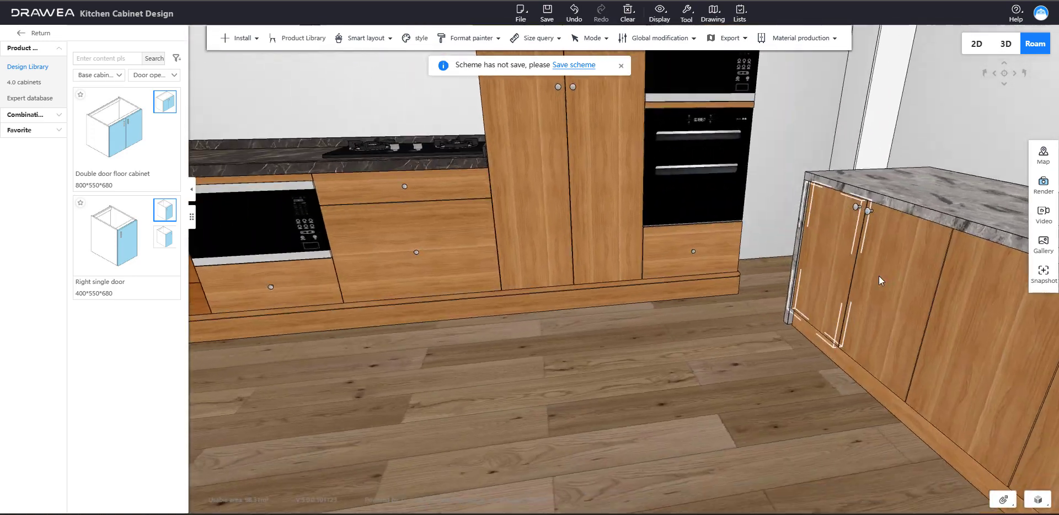
{"action": "key", "text": "s"}
{"action": "left_click_drag", "start_coordinate": [818, 254], "coordinate": [683, 243]}
{"action": "key", "text": "s"}
{"action": "key", "text": "q"}
{"action": "key", "text": "w"}
{"action": "key", "text": "s"}
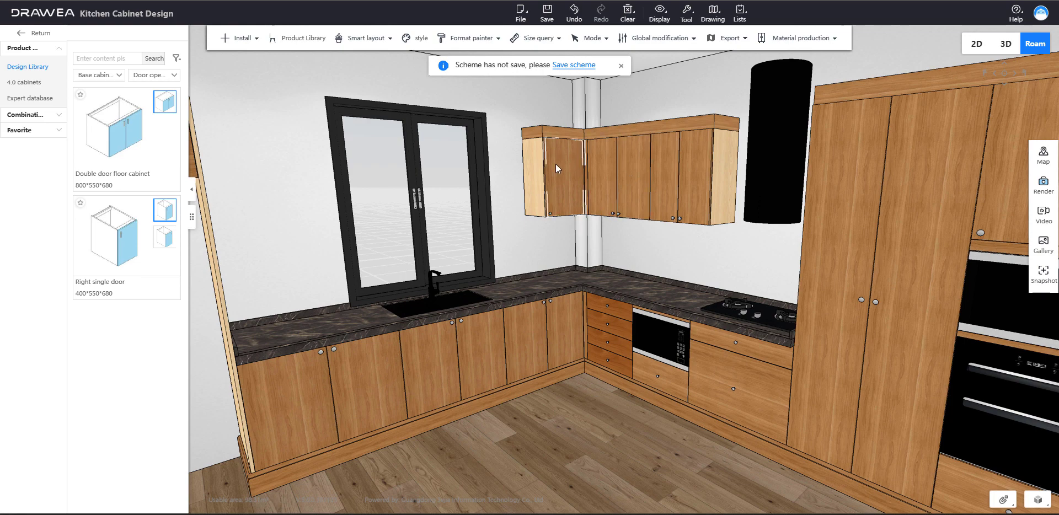
Step: Replace the door style of the wall cabinet door nearest the range hood with the Qimei concealed handle aluminum frame glass door
{"action": "right_click", "coordinate": [690, 173]}
{"action": "mouse_move", "coordinate": [716, 243]}
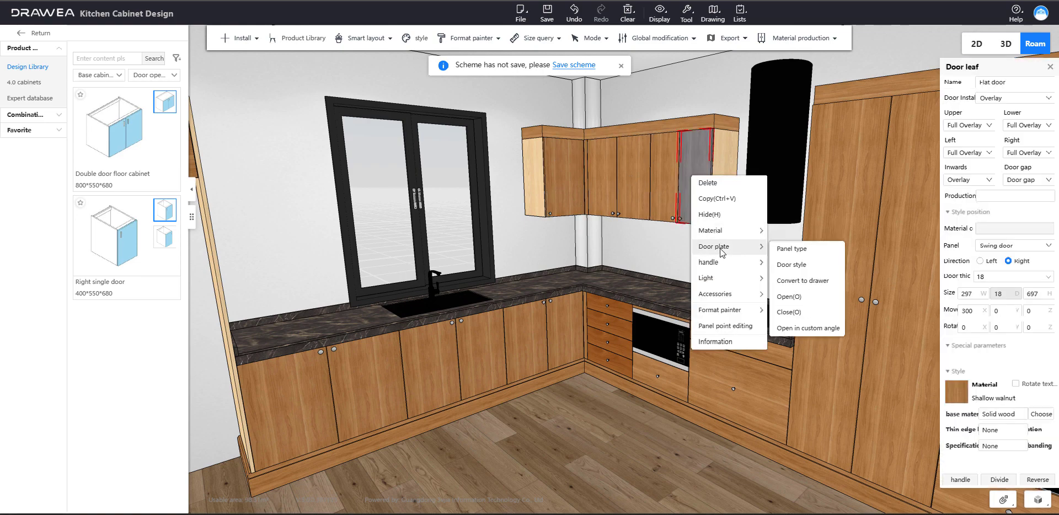
{"action": "left_click", "coordinate": [786, 266]}
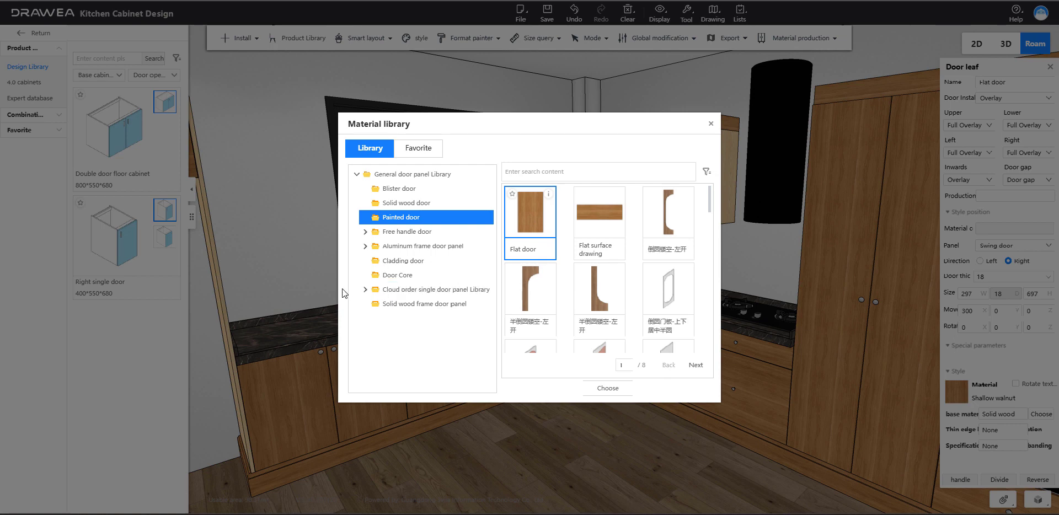
{"action": "left_click", "coordinate": [365, 291]}
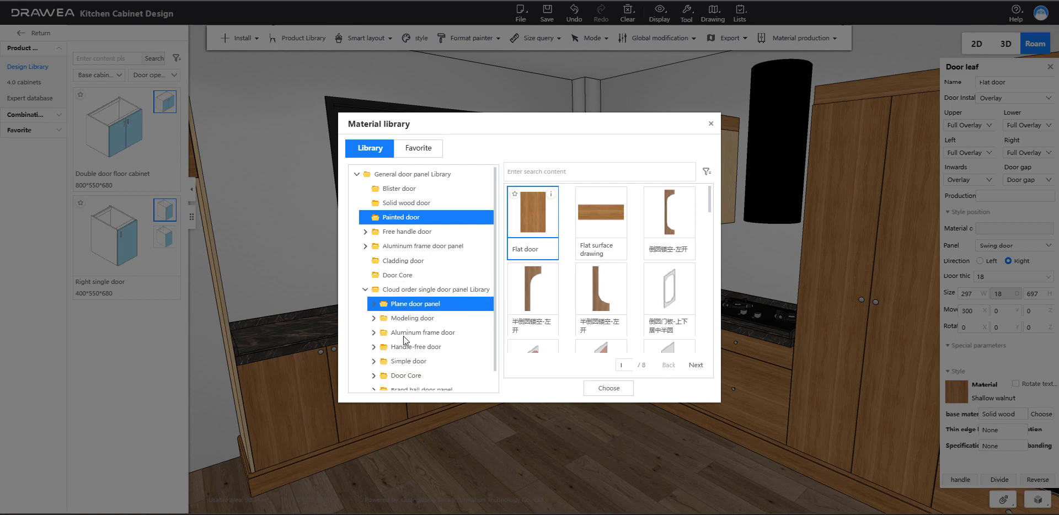
{"action": "left_click", "coordinate": [374, 333]}
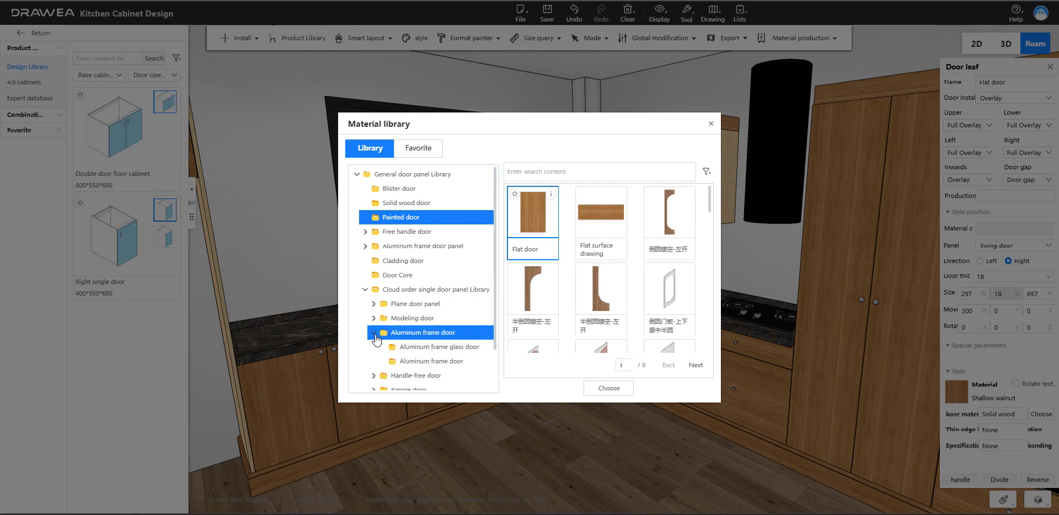
{"action": "left_click", "coordinate": [410, 347]}
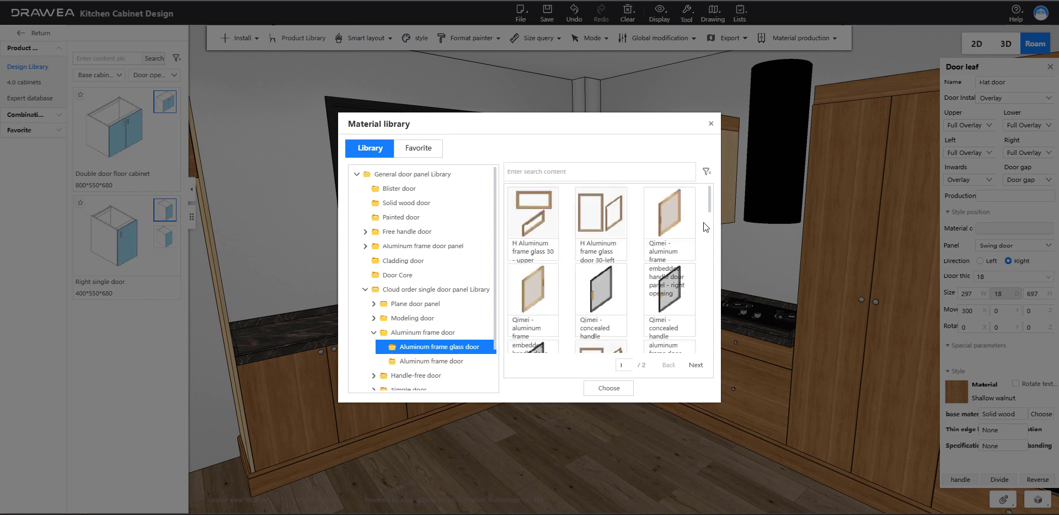
{"action": "double_click", "coordinate": [600, 285]}
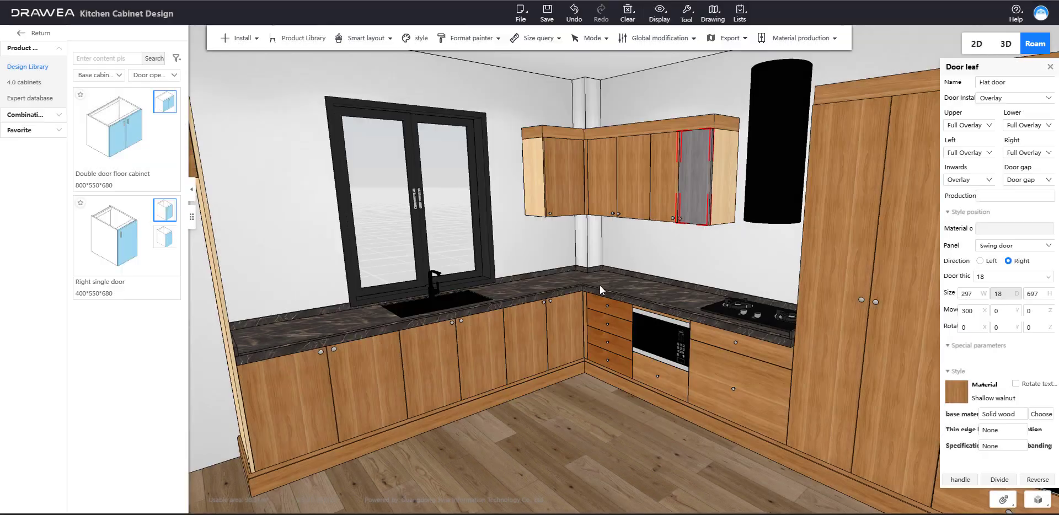
{"action": "left_click", "coordinate": [707, 242]}
Step: Examine the glass wall cabinet door up close and together with the rest of the kitchen
{"action": "scroll", "coordinate": [750, 190], "scroll_direction": "up", "scroll_amount": 5}
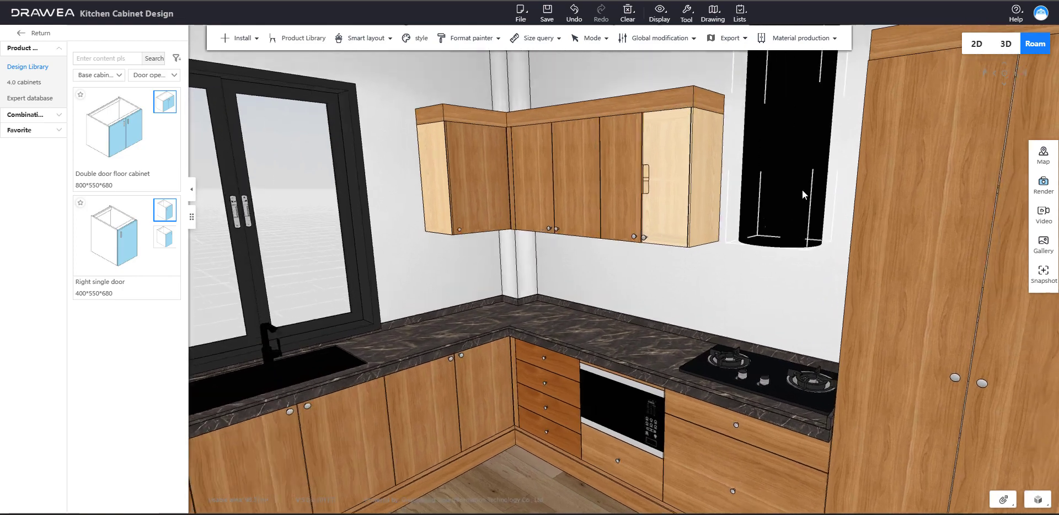
{"action": "key", "text": "a"}
{"action": "key", "text": "d"}
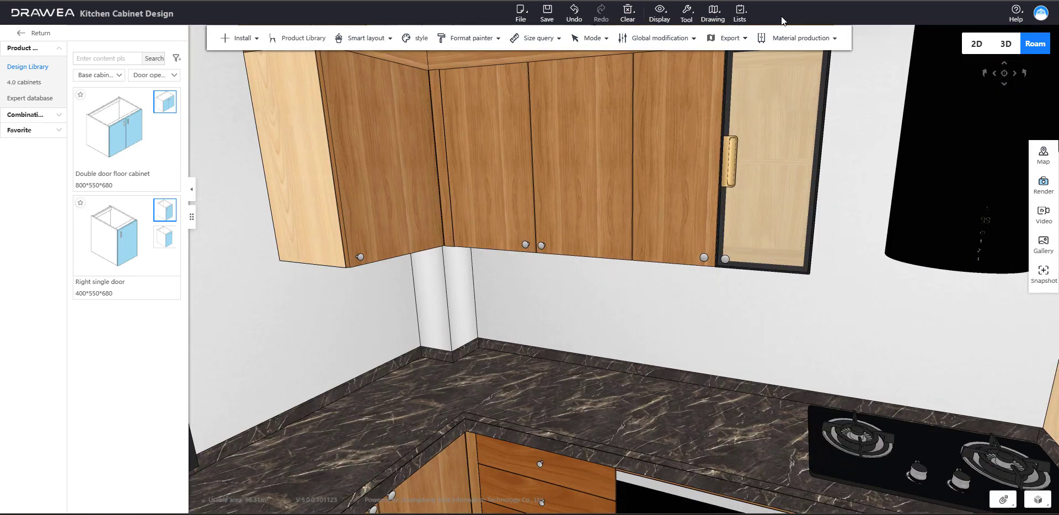
{"action": "scroll", "coordinate": [693, 151], "scroll_direction": "down", "scroll_amount": 2}
{"action": "scroll", "coordinate": [693, 151], "scroll_direction": "down", "scroll_amount": 2}
{"action": "key", "text": "a"}
{"action": "scroll", "coordinate": [577, 147], "scroll_direction": "down", "scroll_amount": 2}
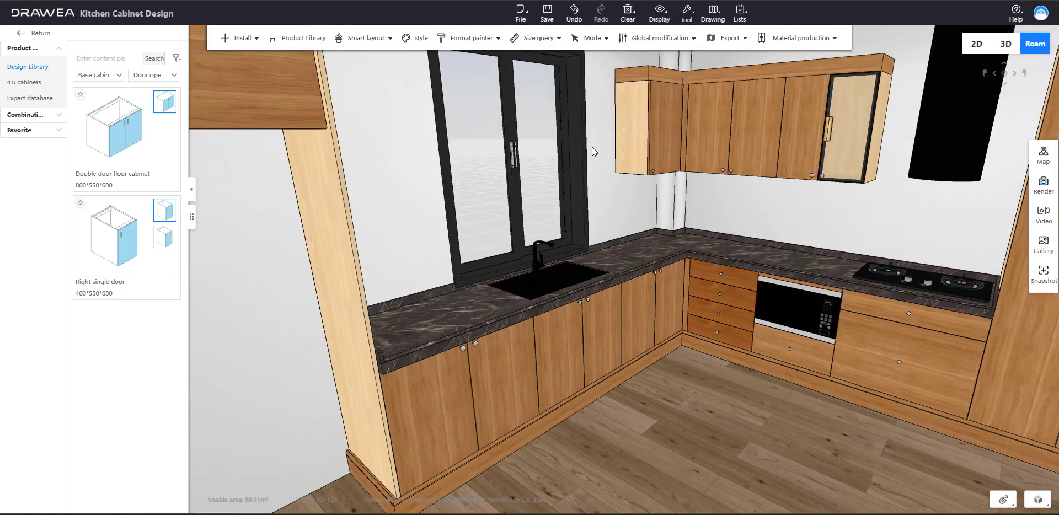
{"action": "key", "text": "d"}
{"action": "scroll", "coordinate": [595, 127], "scroll_direction": "down", "scroll_amount": 2}
{"action": "key", "text": "d"}
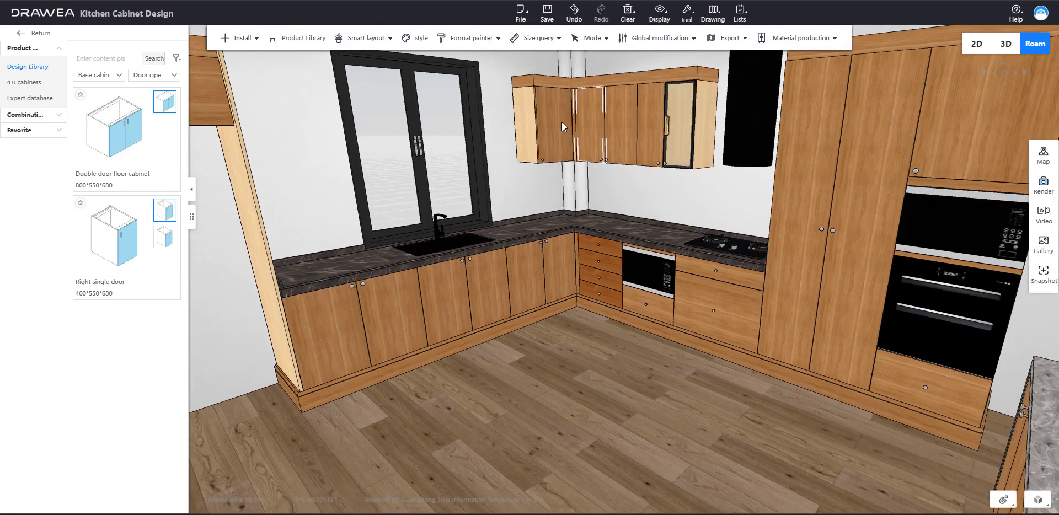
{"action": "key", "text": "a"}
{"action": "left_click", "coordinate": [683, 38]}
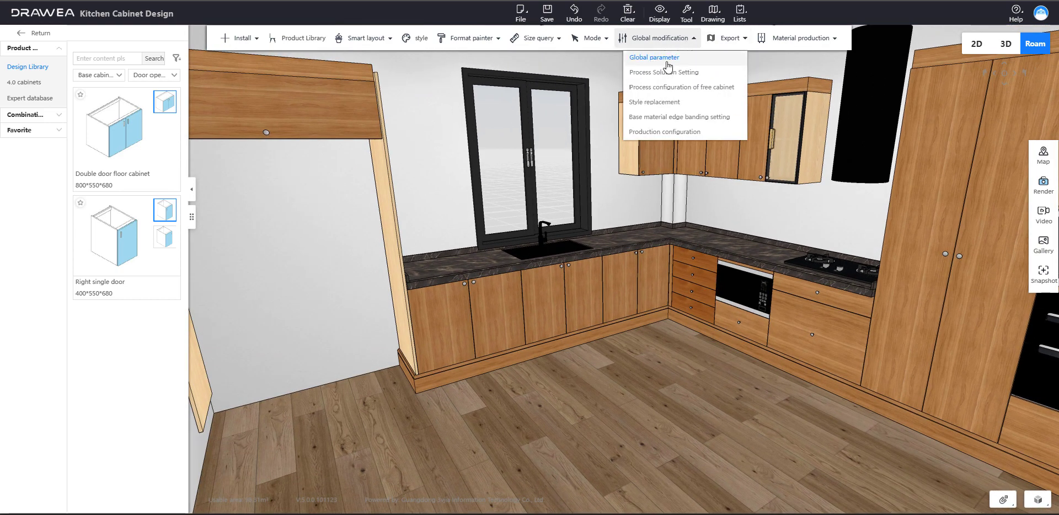
{"action": "left_click", "coordinate": [668, 61]}
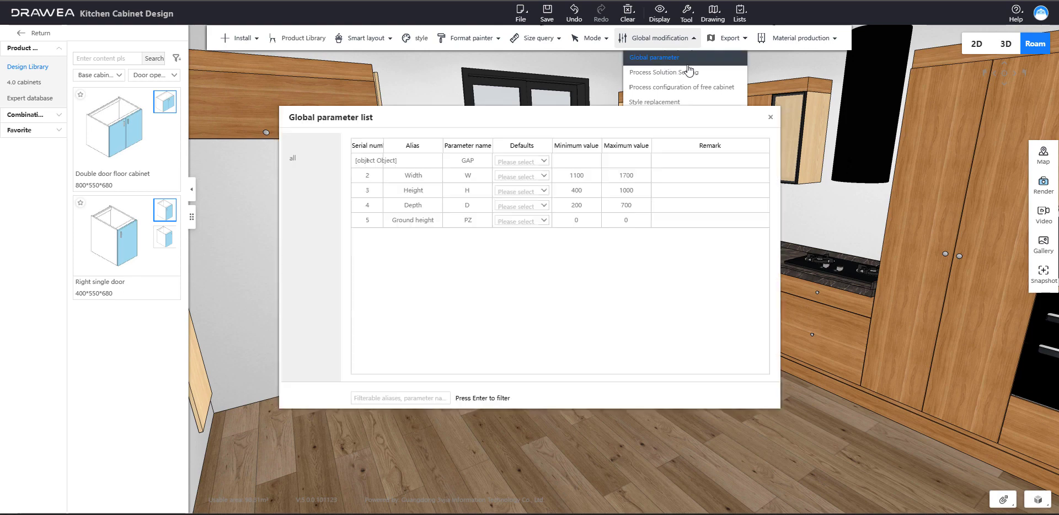
{"action": "left_click", "coordinate": [771, 119]}
Step: Use Style replacement to set the carcass material for the whole space to the acrylic White transparent frosted plastic
{"action": "left_click", "coordinate": [687, 39]}
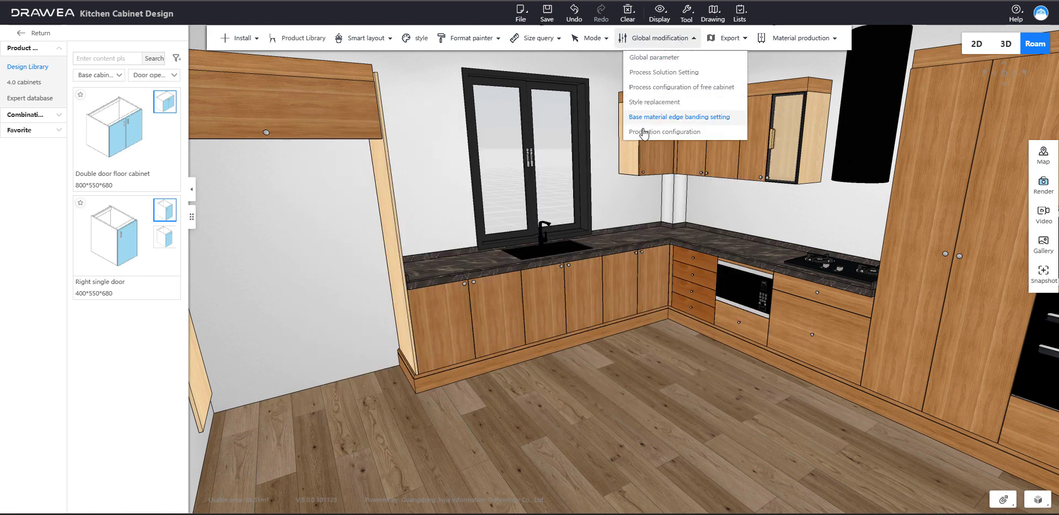
{"action": "left_click", "coordinate": [653, 102]}
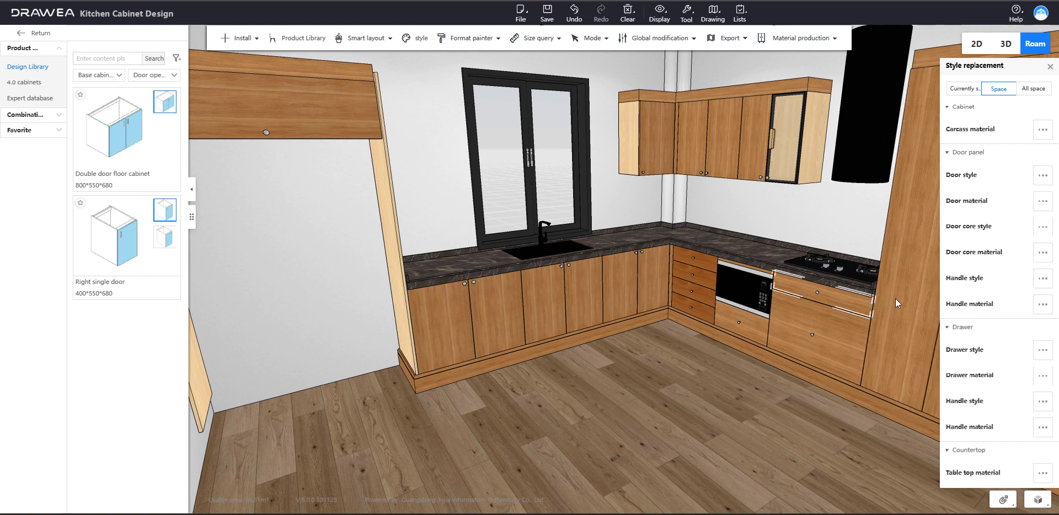
{"action": "left_click", "coordinate": [1042, 130]}
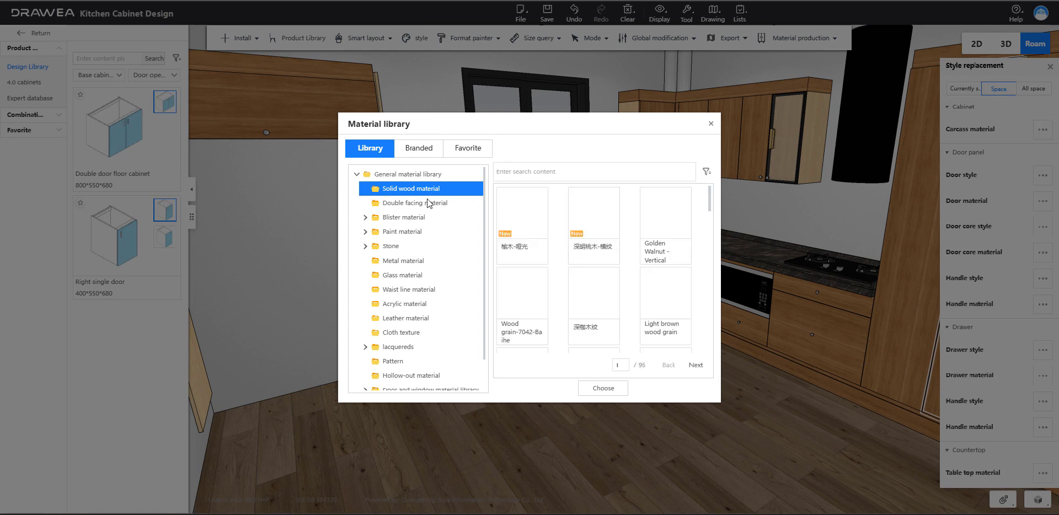
{"action": "left_click", "coordinate": [389, 302]}
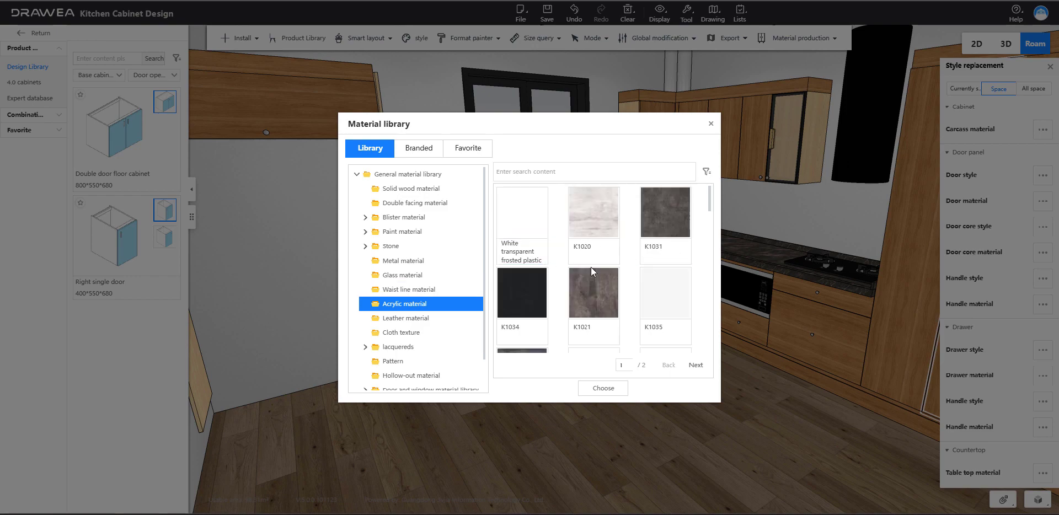
{"action": "double_click", "coordinate": [541, 226]}
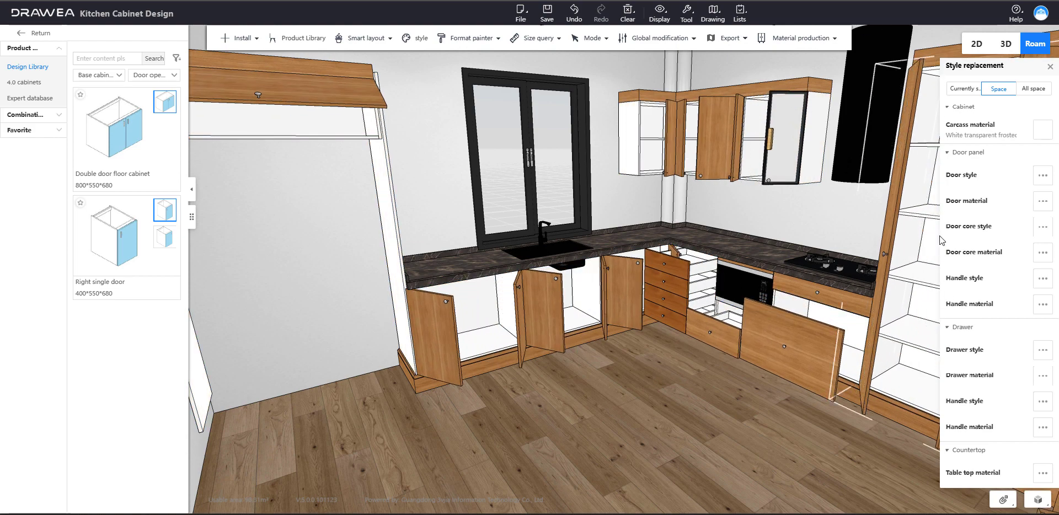
Step: Replace the door style for the whole space with the cladding door "Arc decorative glass door panel - lower left"
{"action": "left_click", "coordinate": [1042, 175]}
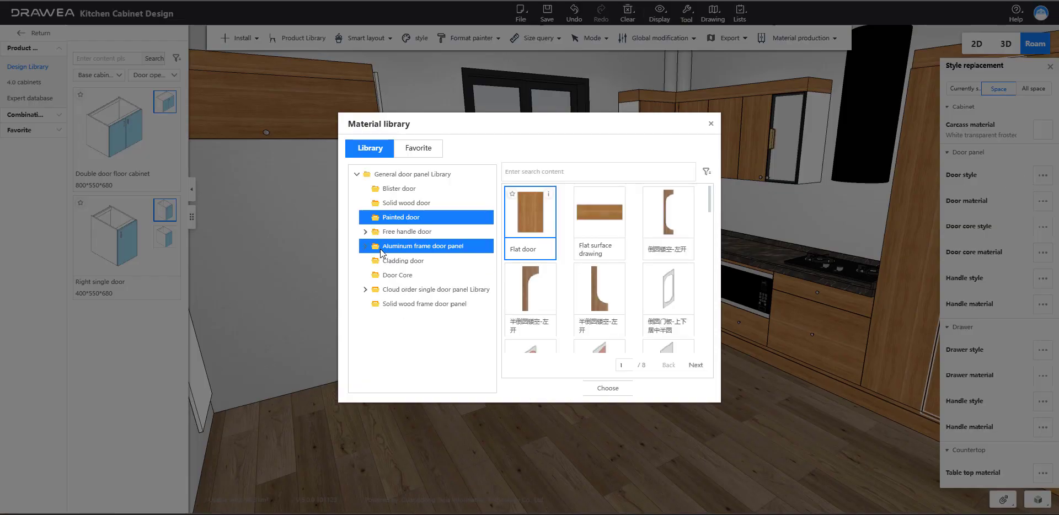
{"action": "left_click", "coordinate": [373, 261]}
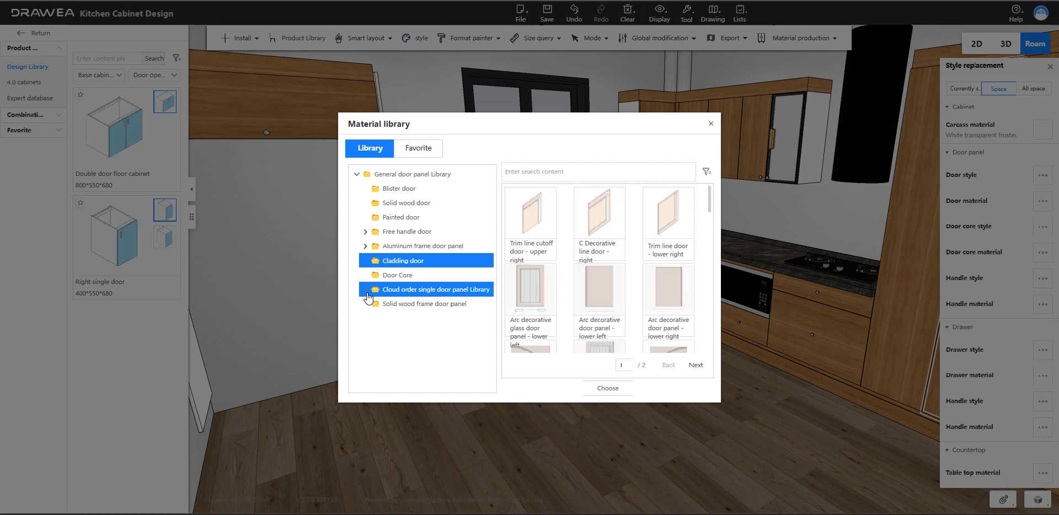
{"action": "scroll", "coordinate": [602, 276], "scroll_direction": "down", "scroll_amount": 1}
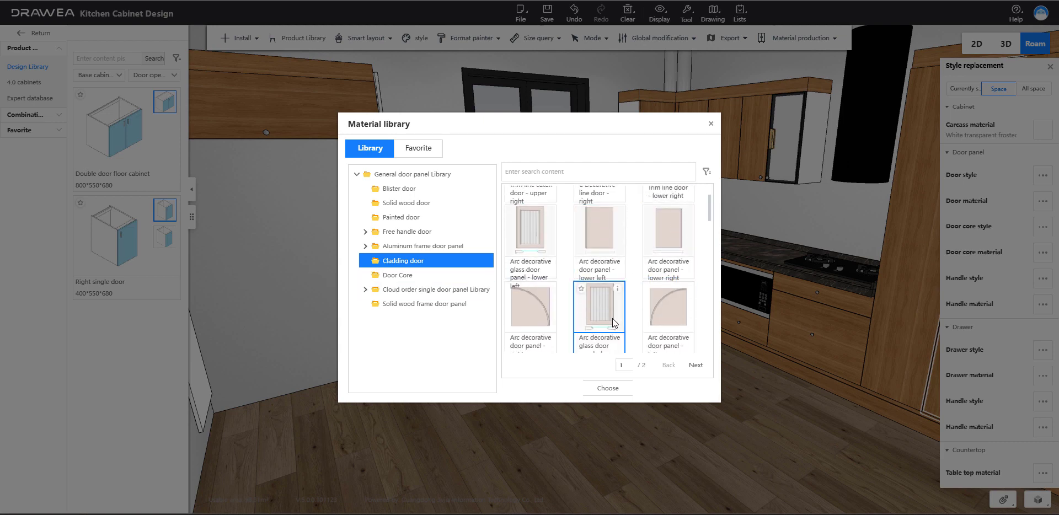
{"action": "scroll", "coordinate": [524, 269], "scroll_direction": "up", "scroll_amount": 1}
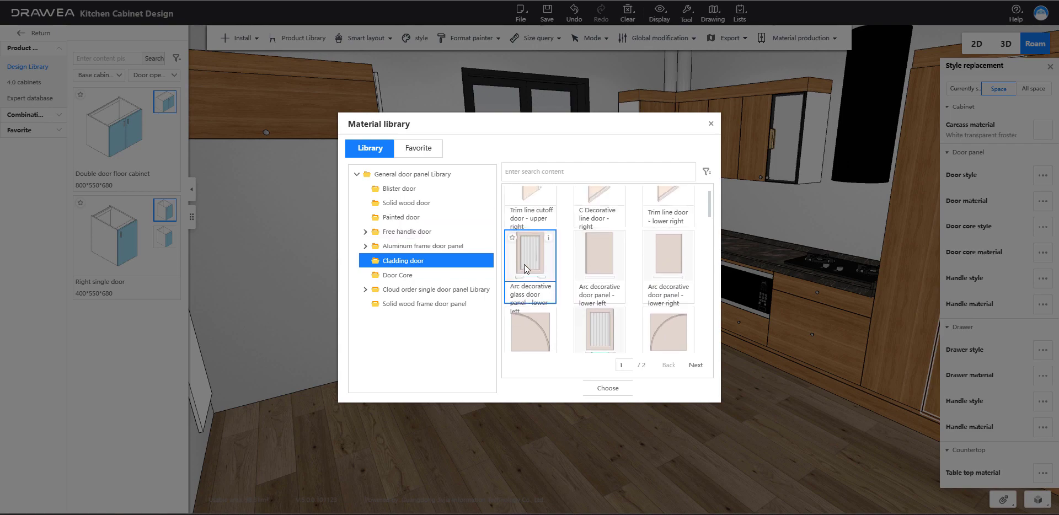
{"action": "double_click", "coordinate": [525, 268]}
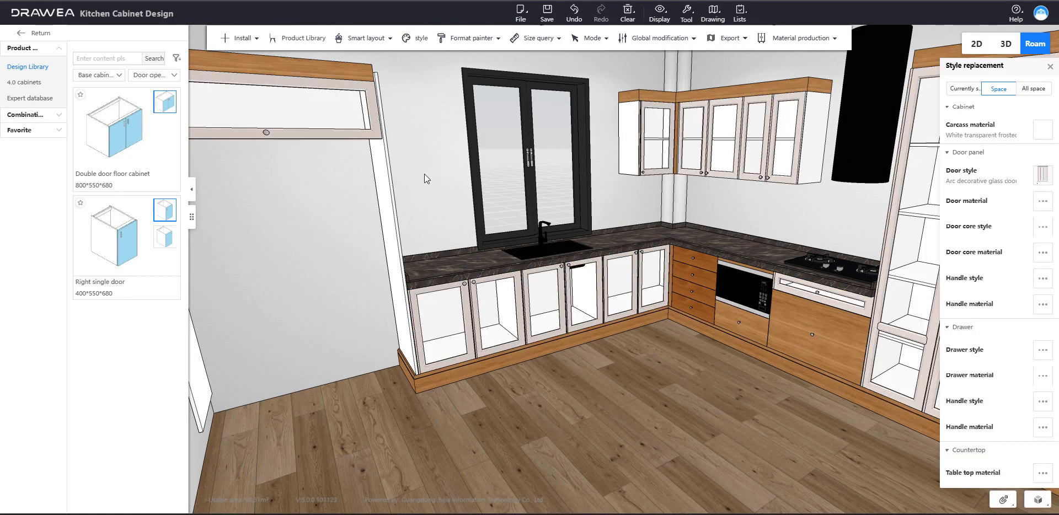
Step: Copy the material and style of the wall cabinet door nearest the range hood onto the four stacked corner drawers with the Material style brush
{"action": "left_click_drag", "start_coordinate": [432, 164], "coordinate": [488, 165]}
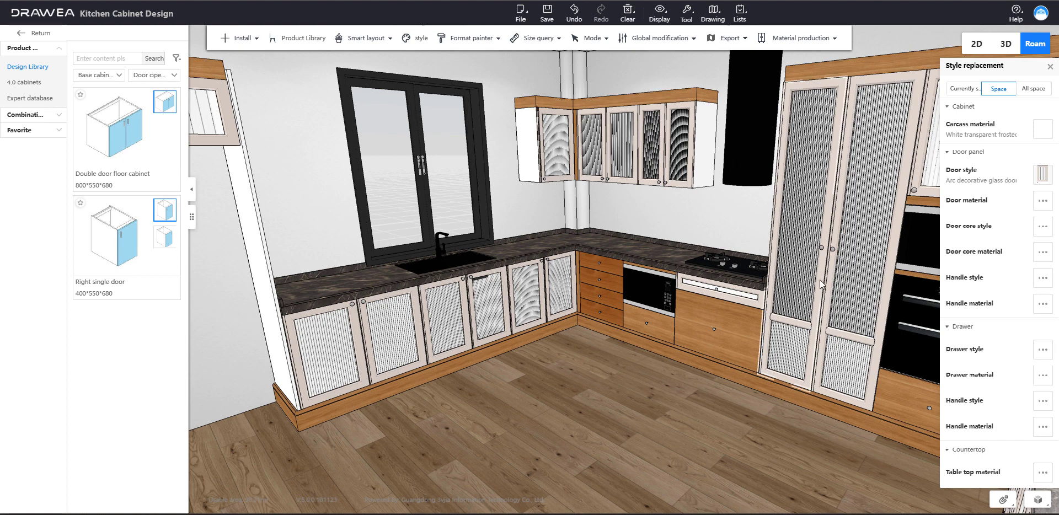
{"action": "right_click", "coordinate": [692, 164]}
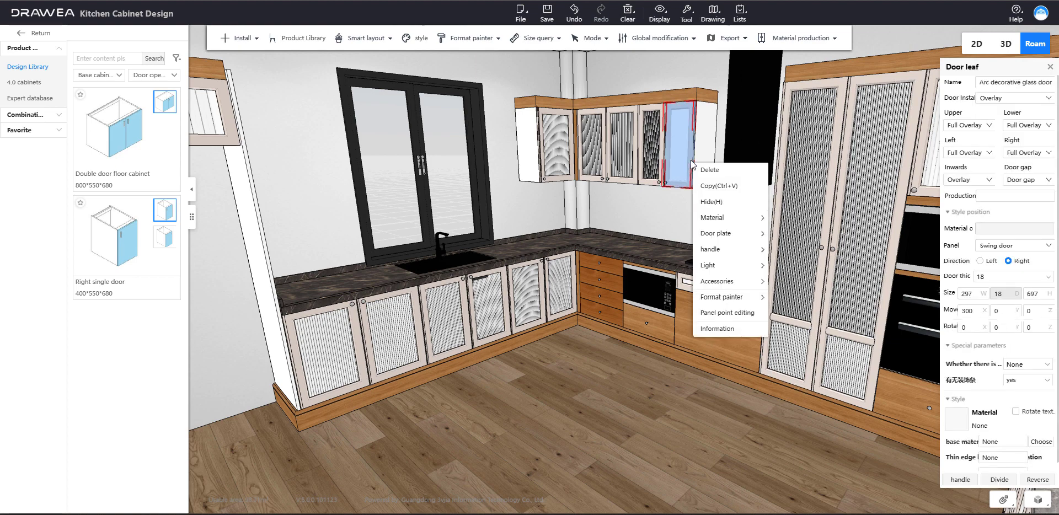
{"action": "mouse_move", "coordinate": [733, 303]}
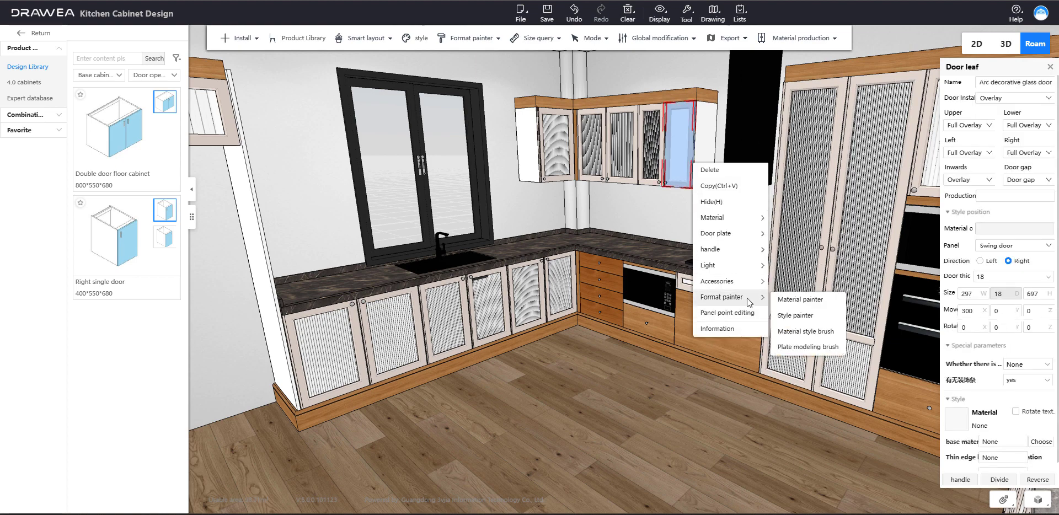
{"action": "left_click", "coordinate": [797, 332]}
{"action": "left_click", "coordinate": [611, 267]}
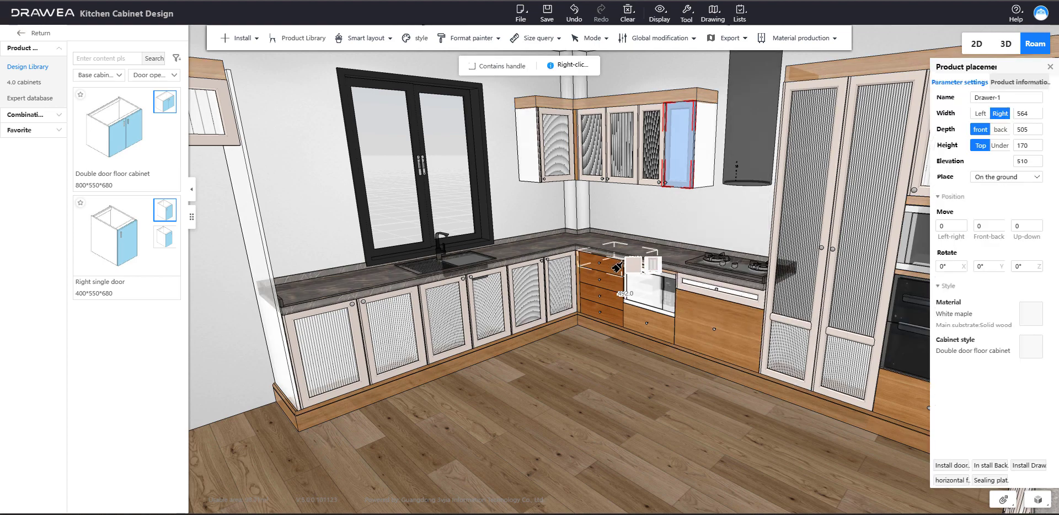
{"action": "left_click", "coordinate": [602, 284]}
{"action": "left_click", "coordinate": [599, 299]}
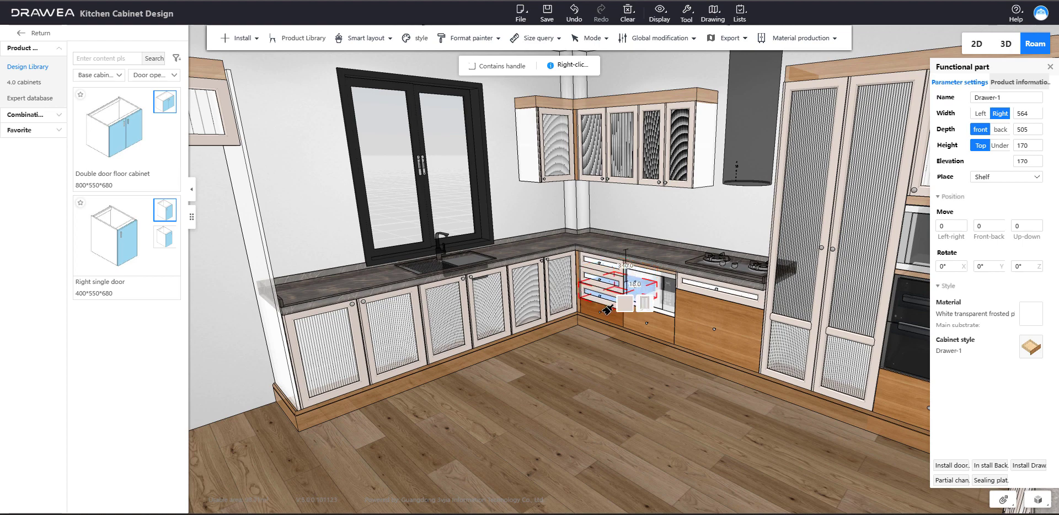
{"action": "left_click", "coordinate": [605, 314]}
Step: Apply the copied door material and style to the drawer below the microwave, the large front below the cooktop and the oven cabinet's lowest drawer
{"action": "left_click", "coordinate": [667, 320]}
{"action": "left_click", "coordinate": [746, 319]}
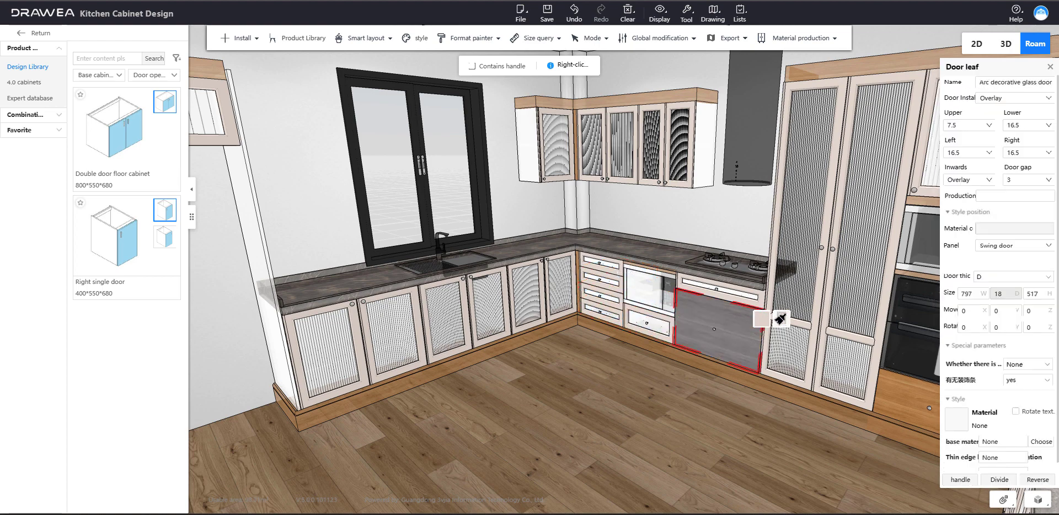
{"action": "mouse_move", "coordinate": [748, 318]}
{"action": "left_mouse_down"}
{"action": "mouse_move", "coordinate": [806, 335]}
{"action": "mouse_move", "coordinate": [527, 229]}
{"action": "left_mouse_up"}
{"action": "left_click", "coordinate": [775, 336]}
{"action": "right_click", "coordinate": [527, 229]}
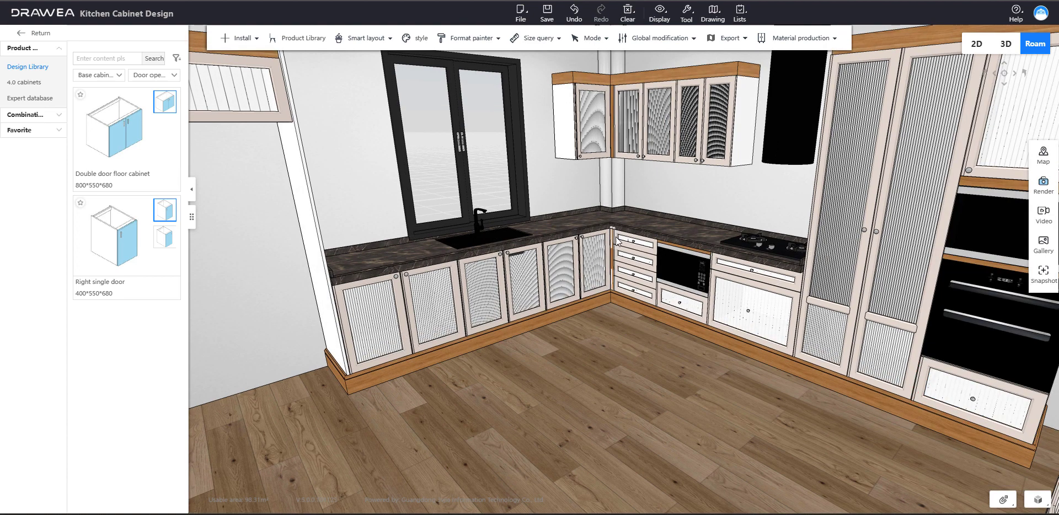
Step: Copy the top corner drawer's YS2243 Lotus Root White material onto the cabinet skirting line and the wall cabinet filler with the Material painter
{"action": "right_click", "coordinate": [617, 241]}
{"action": "mouse_move", "coordinate": [651, 390]}
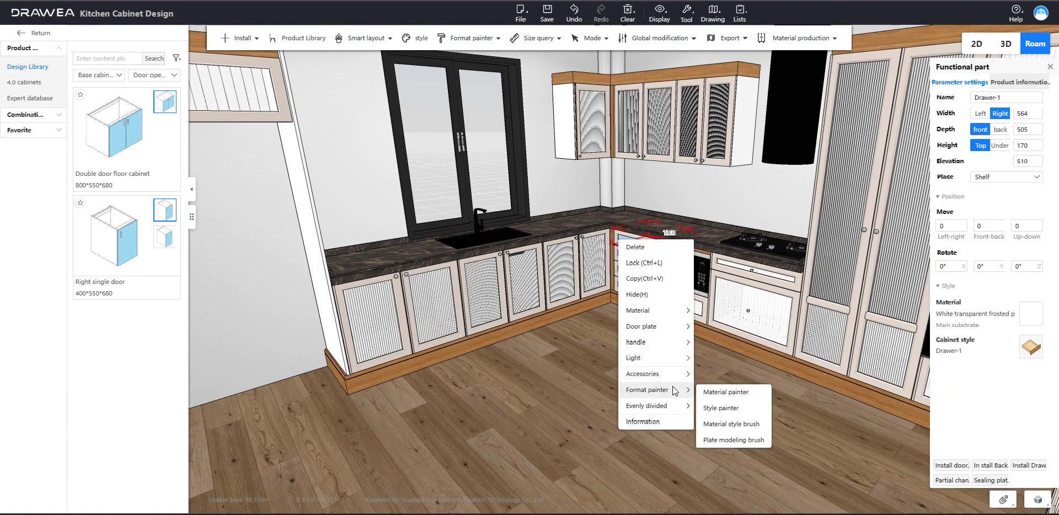
{"action": "left_click", "coordinate": [750, 392]}
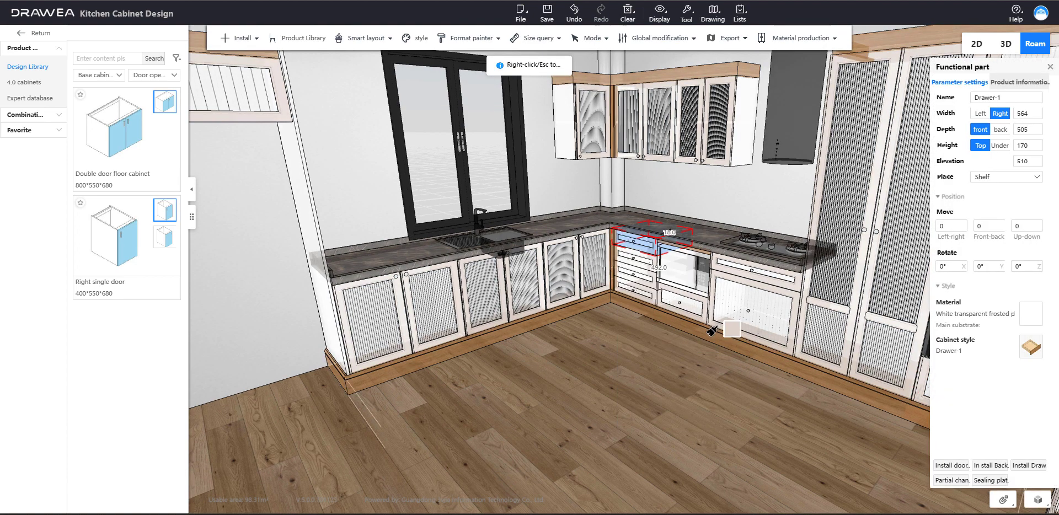
{"action": "left_click", "coordinate": [724, 334]}
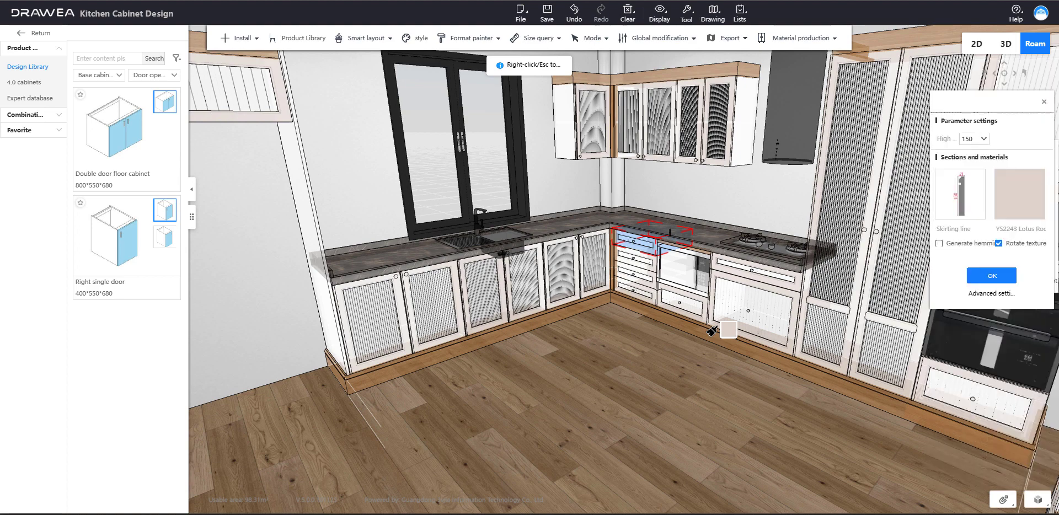
{"action": "left_click", "coordinate": [614, 141]}
{"action": "left_click", "coordinate": [618, 130]}
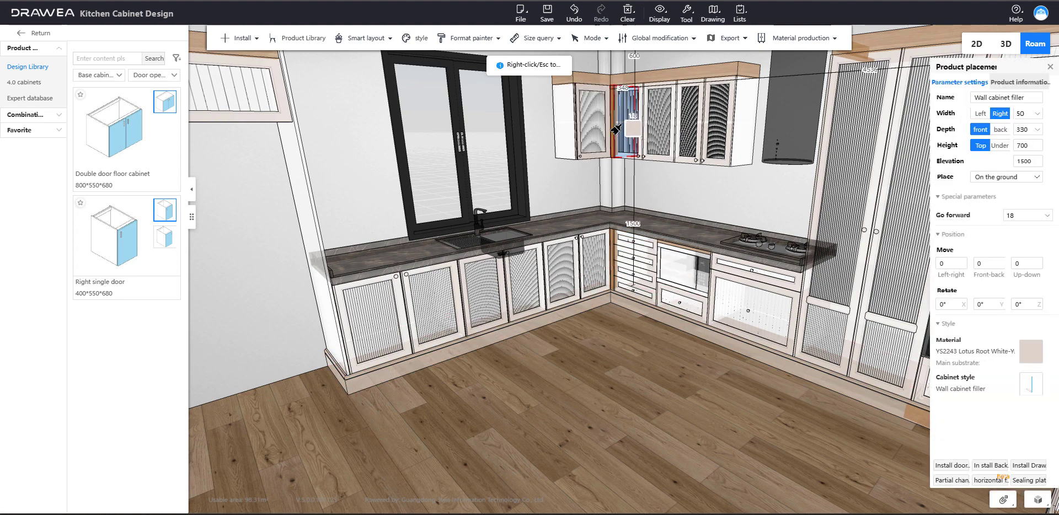
Step: Paint the wall cabinets' cornice and the corner wall cabinet with the YS2243 Lotus Root White material
{"action": "scroll", "coordinate": [616, 131], "scroll_direction": "up", "scroll_amount": 5}
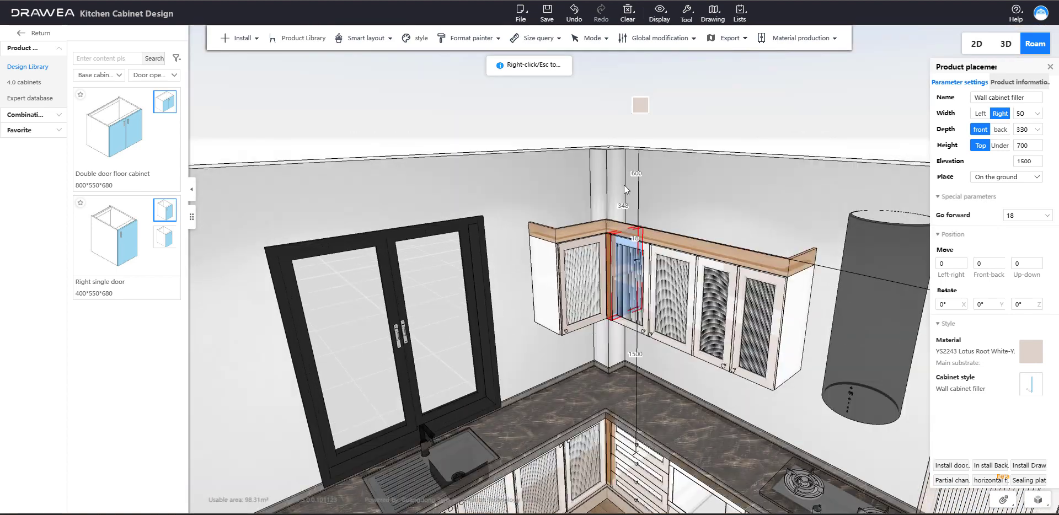
{"action": "scroll", "coordinate": [624, 184], "scroll_direction": "up", "scroll_amount": 2}
{"action": "left_click", "coordinate": [607, 273]}
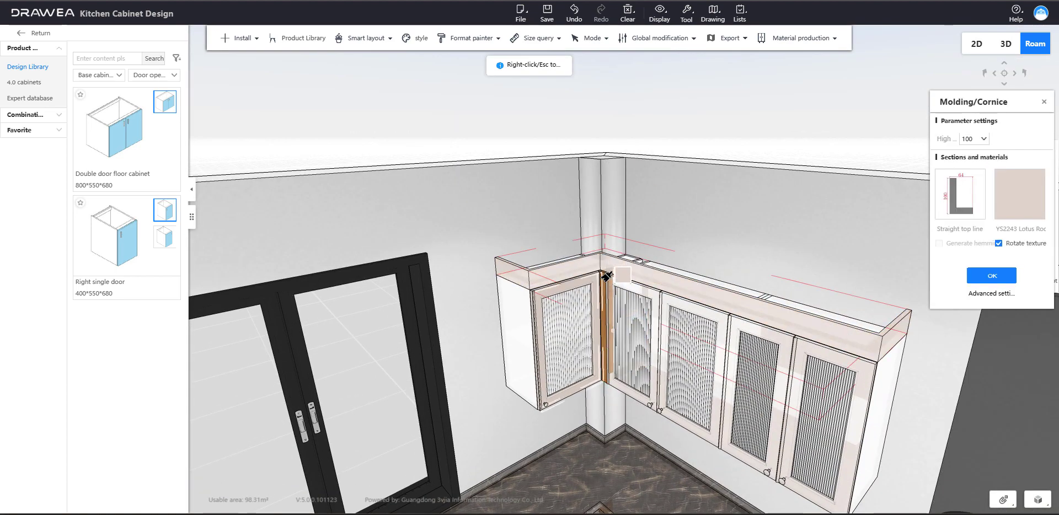
{"action": "left_click", "coordinate": [607, 275]}
{"action": "scroll", "coordinate": [610, 265], "scroll_direction": "down", "scroll_amount": 2}
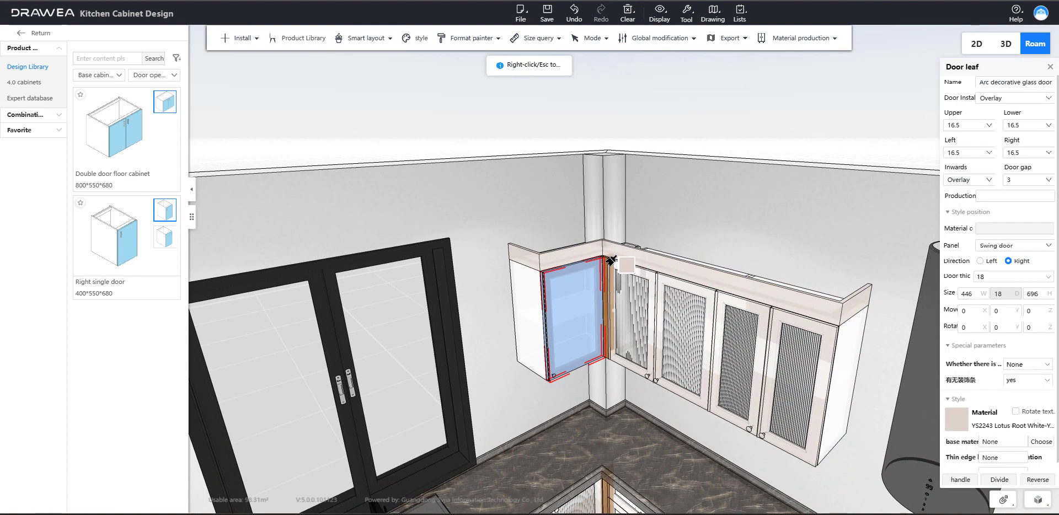
{"action": "left_click", "coordinate": [610, 261]}
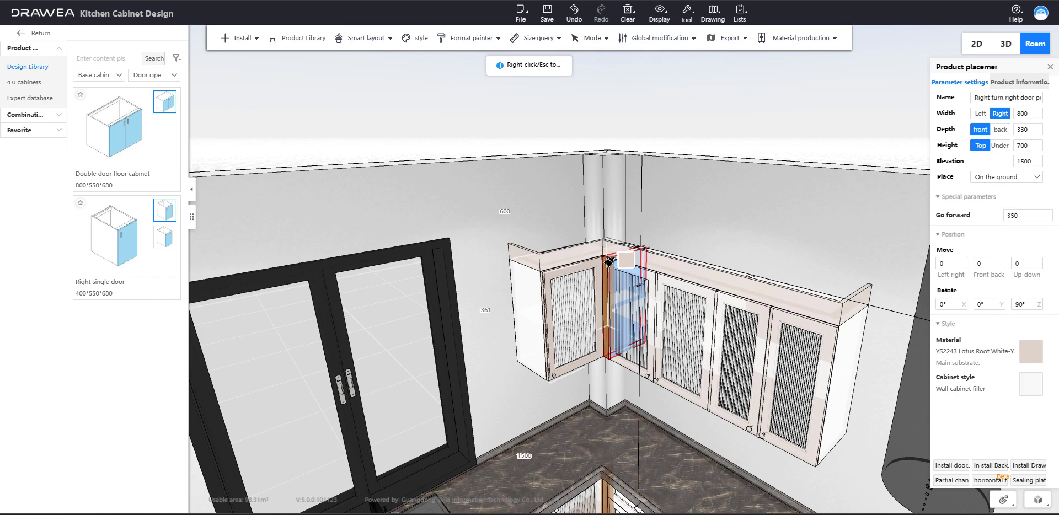
Step: Enter board selection mode and paint the narrow corner sealing strip between the wall cabinets with YS2243 Lotus Root White
{"action": "scroll", "coordinate": [611, 261], "scroll_direction": "up", "scroll_amount": 3}
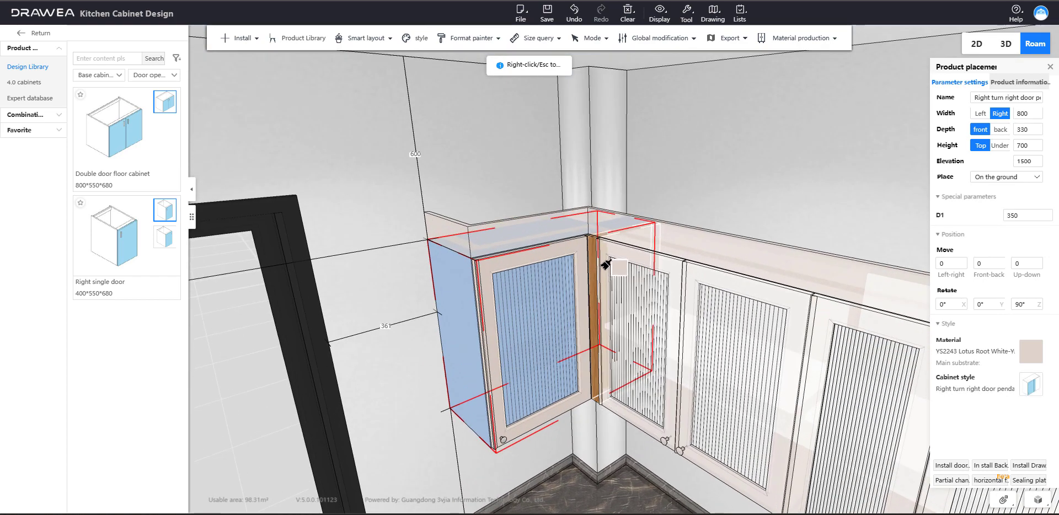
{"action": "key", "text": "b"}
{"action": "left_click", "coordinate": [596, 253]}
{"action": "scroll", "coordinate": [607, 232], "scroll_direction": "down", "scroll_amount": 3}
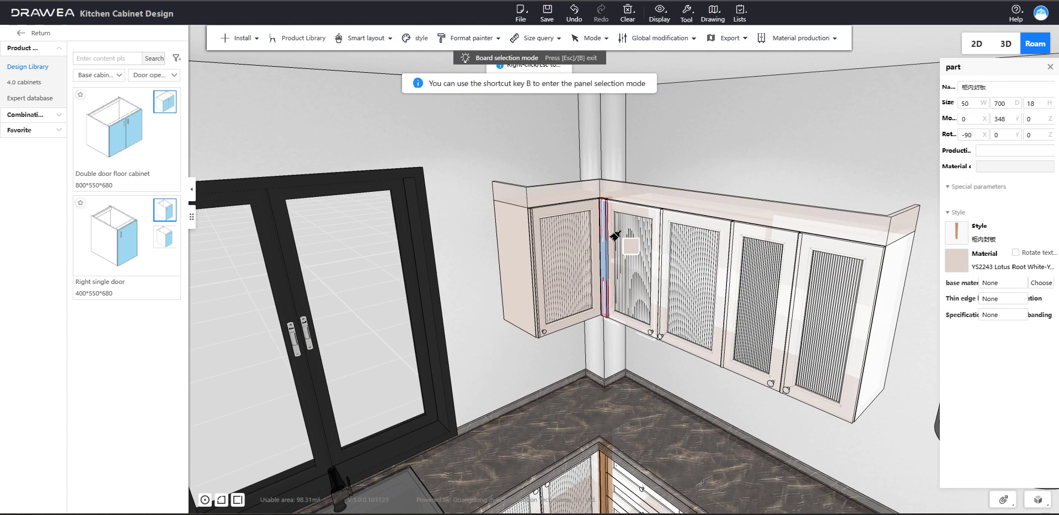
{"action": "scroll", "coordinate": [612, 206], "scroll_direction": "up", "scroll_amount": 3}
{"action": "key", "text": "Escape"}
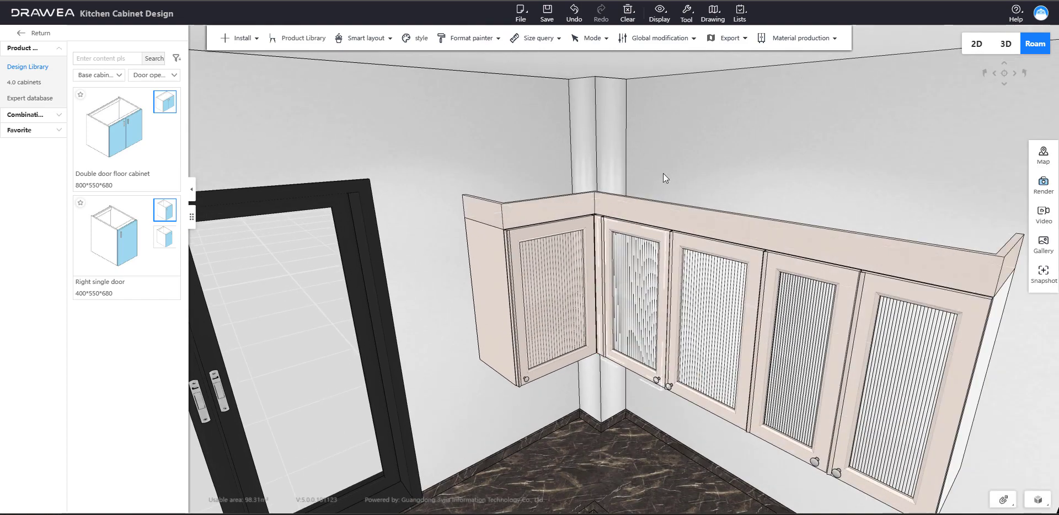
Step: Copy the material of the tall oven cabinet's upper door onto the cabinet and its wooden support strips, using board selection mode for the strips
{"action": "left_click_drag", "start_coordinate": [600, 222], "coordinate": [743, 275]}
{"action": "scroll", "coordinate": [700, 253], "scroll_direction": "down", "scroll_amount": 3}
{"action": "scroll", "coordinate": [714, 204], "scroll_direction": "up", "scroll_amount": 3}
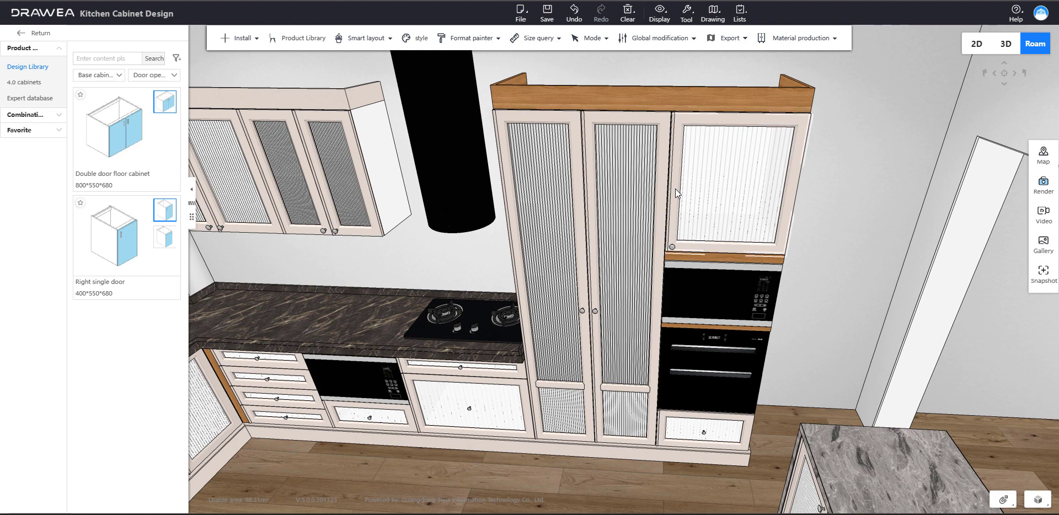
{"action": "right_click", "coordinate": [675, 189]}
{"action": "mouse_move", "coordinate": [719, 325]}
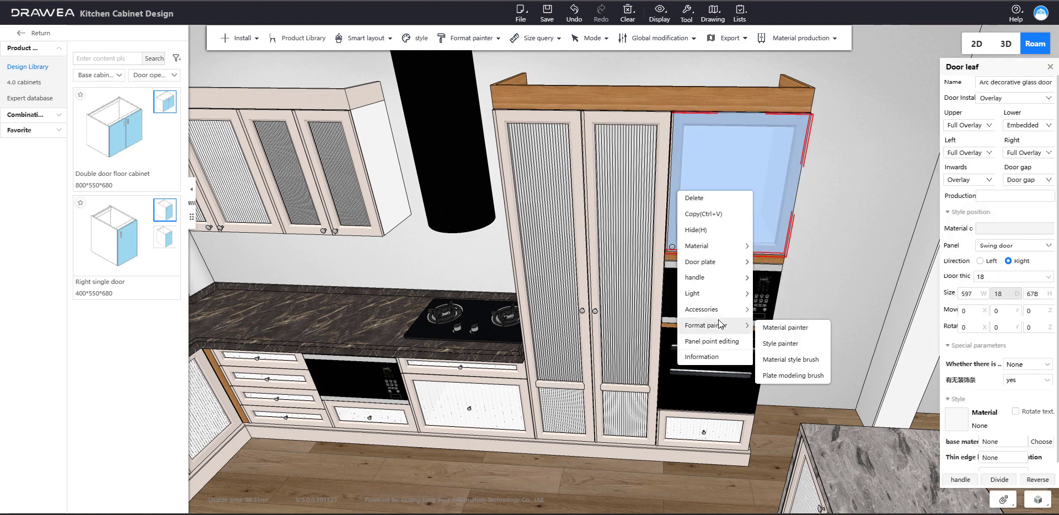
{"action": "left_click", "coordinate": [778, 328]}
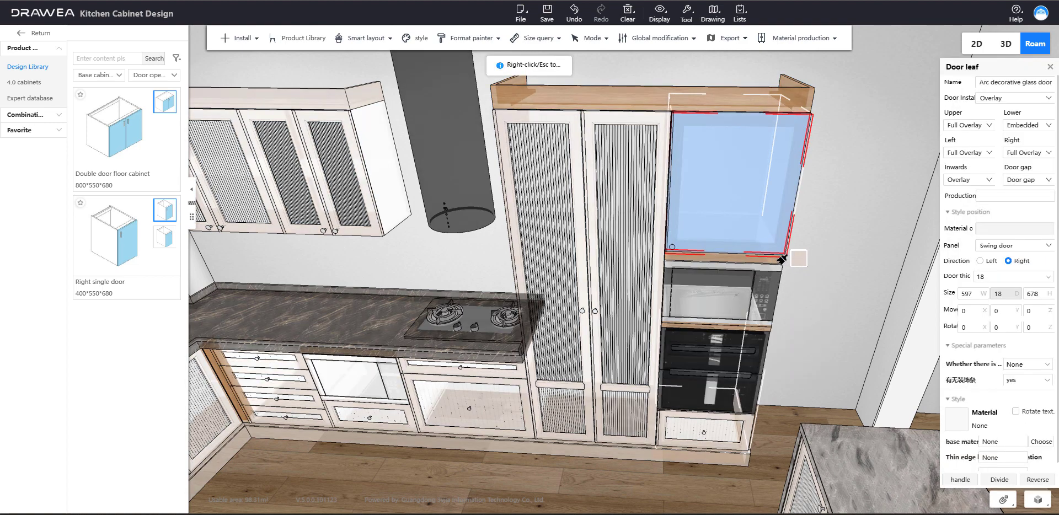
{"action": "left_click", "coordinate": [782, 259]}
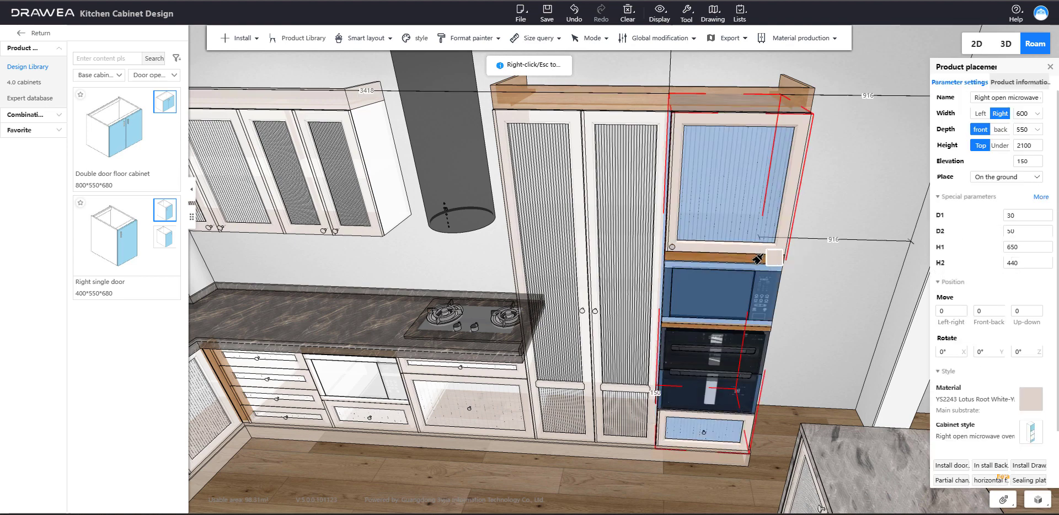
{"action": "double_click", "coordinate": [757, 259]}
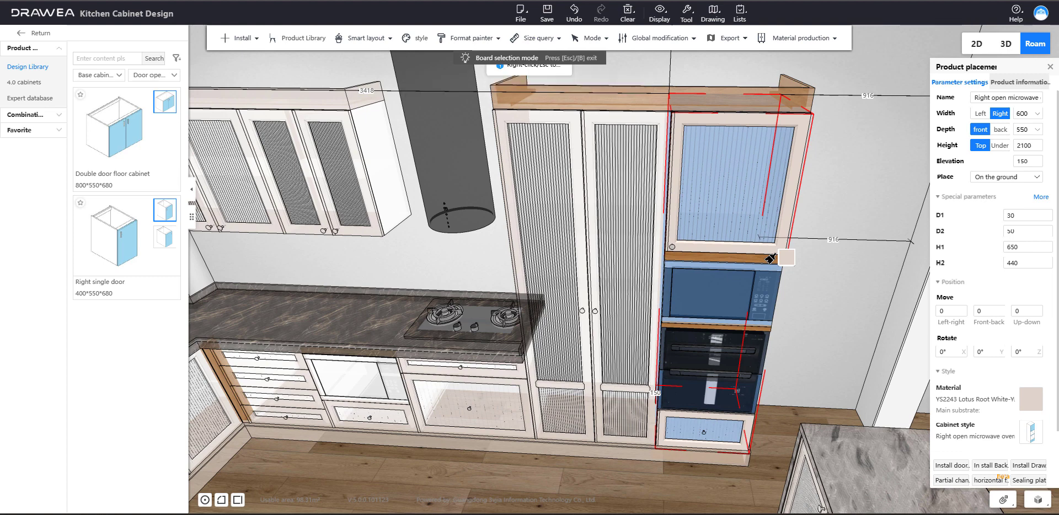
{"action": "left_click", "coordinate": [775, 262]}
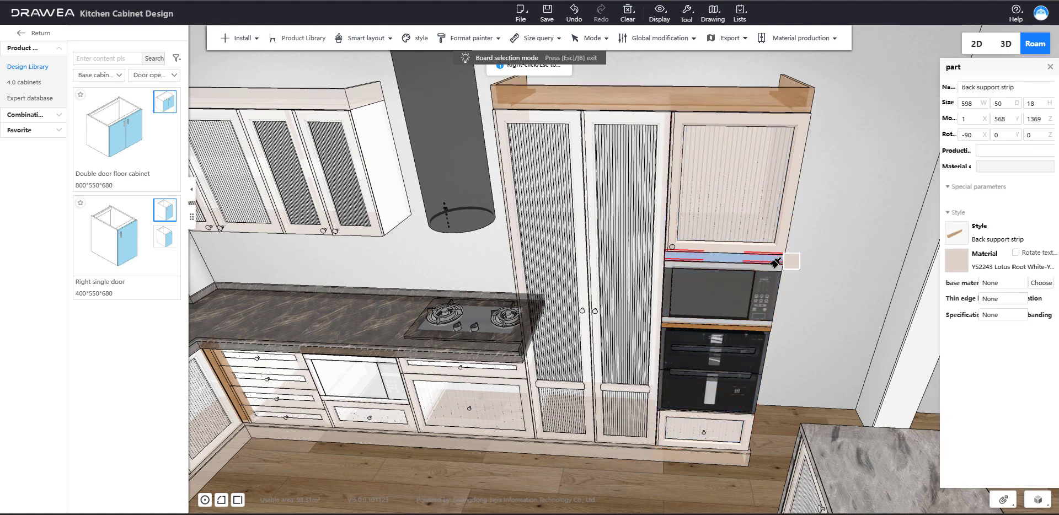
{"action": "left_click_drag", "start_coordinate": [777, 263], "coordinate": [731, 328]}
Step: Paint the tall cabinets' cornice and the sealing strip at the base cabinet corner with YS2243 Lotus Root White
{"action": "left_click_drag", "start_coordinate": [691, 289], "coordinate": [501, 260]}
{"action": "left_click", "coordinate": [627, 159]}
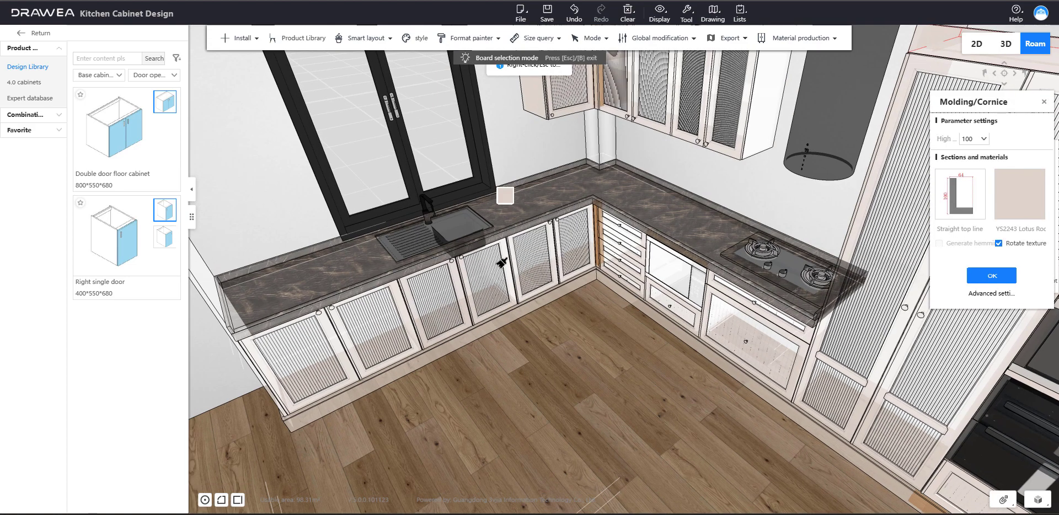
{"action": "left_click", "coordinate": [602, 209]}
Step: Paint the cornice of the overhead cabinet above the open niche with the same material and end the Material painter
{"action": "left_click_drag", "start_coordinate": [562, 211], "coordinate": [377, 160]}
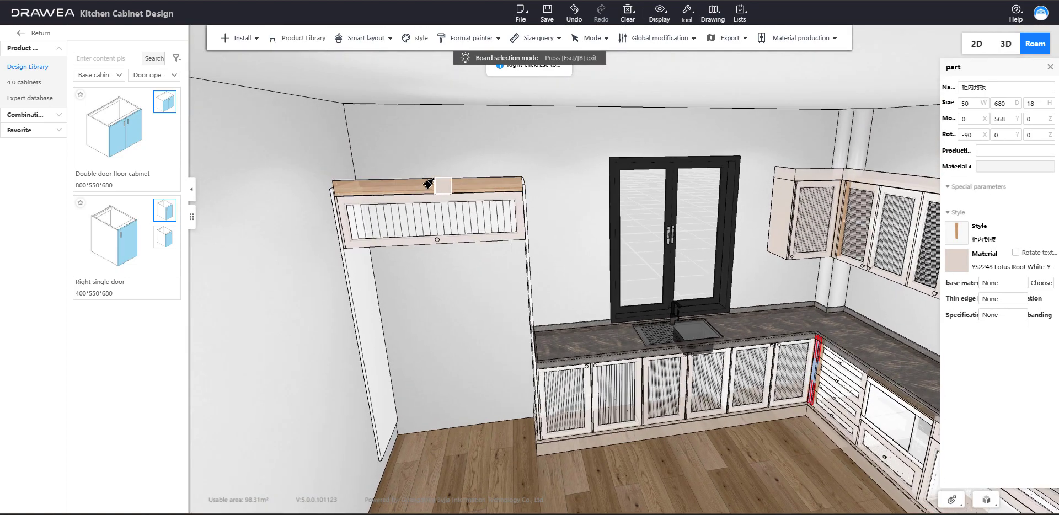
{"action": "left_click", "coordinate": [419, 175]}
{"action": "scroll", "coordinate": [631, 200], "scroll_direction": "down", "scroll_amount": 2}
{"action": "right_click", "coordinate": [613, 190]}
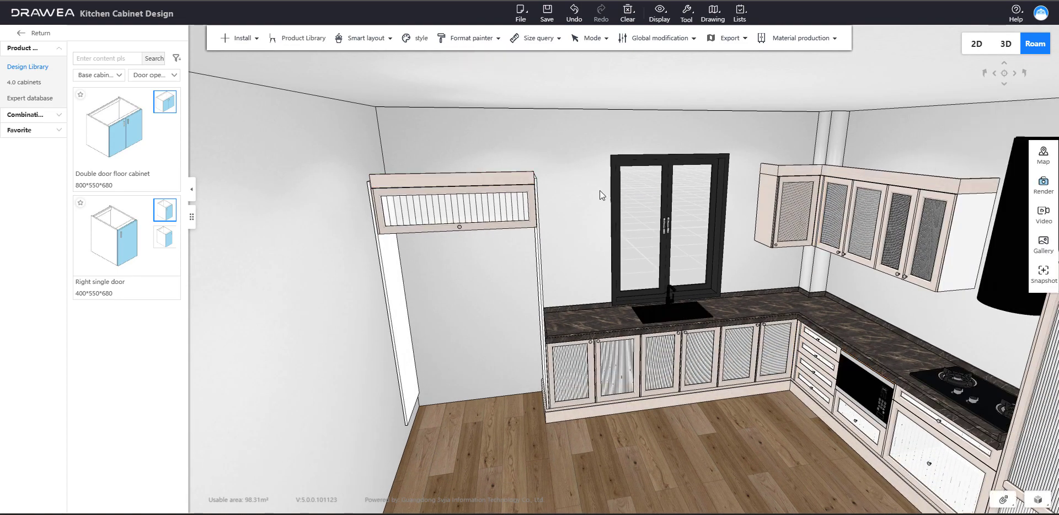
Step: Copy an island door's YS2243 Lotus Root White material onto the island's base trim with the Material painter
{"action": "left_click_drag", "start_coordinate": [592, 188], "coordinate": [622, 205]}
{"action": "key", "text": "s"}
{"action": "key", "text": "d"}
{"action": "key", "text": "w"}
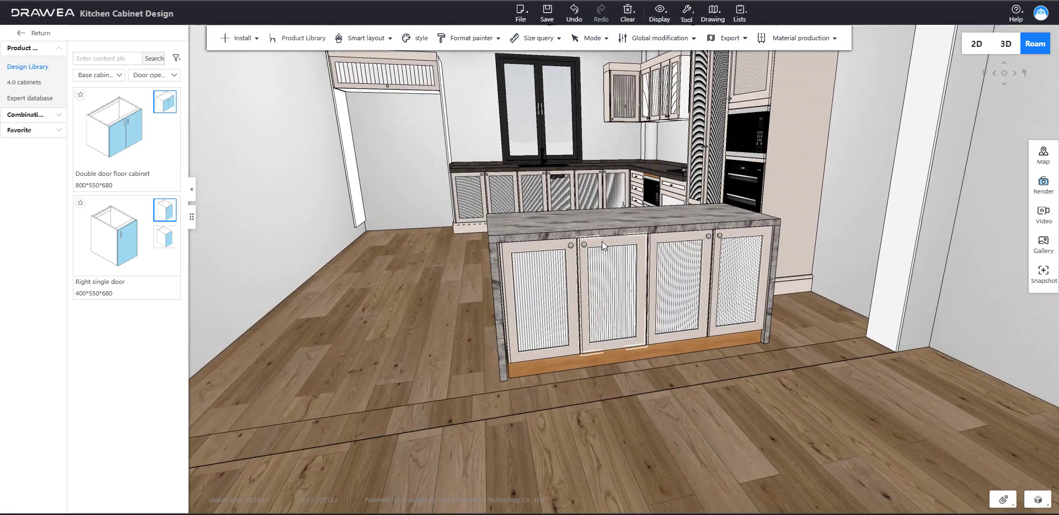
{"action": "right_click", "coordinate": [604, 244]}
{"action": "mouse_move", "coordinate": [654, 380]}
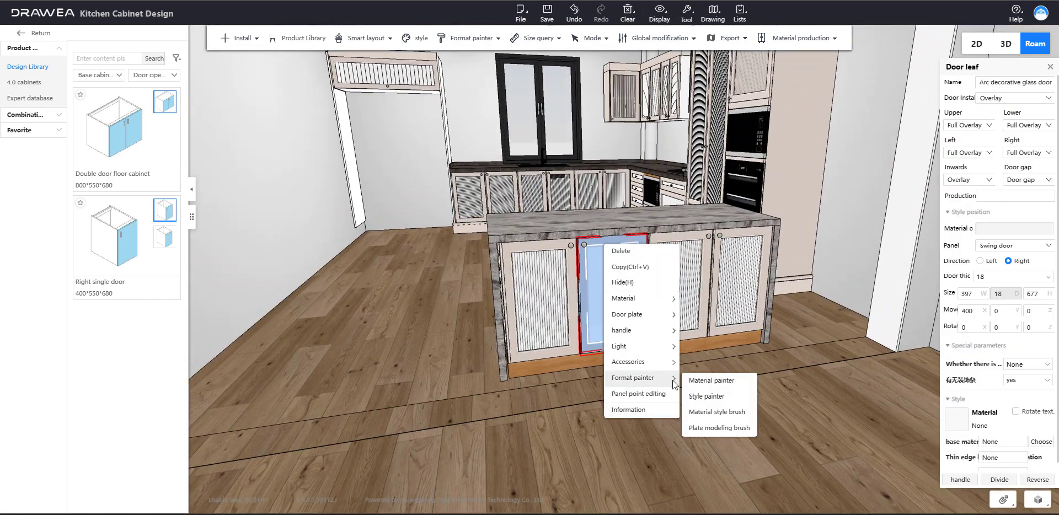
{"action": "left_click", "coordinate": [724, 383]}
{"action": "left_click", "coordinate": [634, 357]}
{"action": "key", "text": "w"}
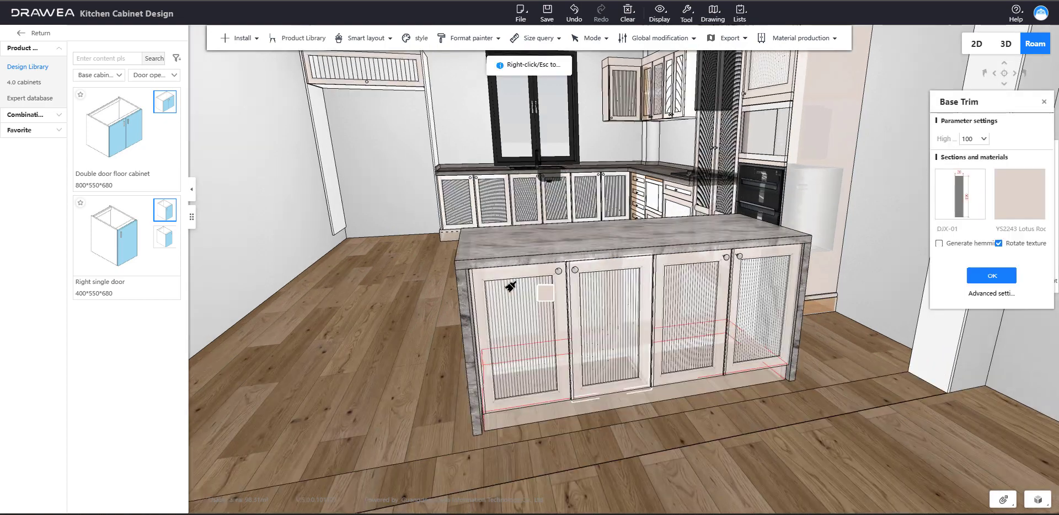
Step: End the Material painter at the island's base trim
{"action": "left_click_drag", "start_coordinate": [612, 298], "coordinate": [488, 235]}
{"action": "right_click", "coordinate": [461, 293]}
{"action": "scroll", "coordinate": [439, 256], "scroll_direction": "down", "scroll_amount": 3}
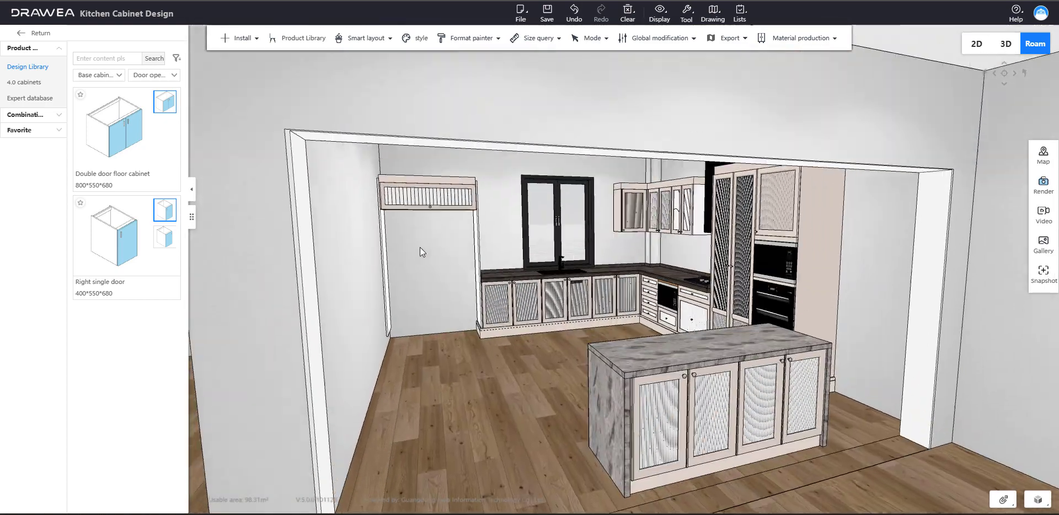
Step: Inspect the restyled kitchen from the island to the sink run, wall cabinets and tall units
{"action": "mouse_move", "coordinate": [419, 247]}
{"action": "left_mouse_down"}
{"action": "mouse_move", "coordinate": [454, 254]}
{"action": "mouse_move", "coordinate": [389, 220]}
{"action": "mouse_move", "coordinate": [416, 237]}
{"action": "mouse_move", "coordinate": [460, 236]}
{"action": "mouse_move", "coordinate": [437, 239]}
{"action": "left_mouse_up"}
{"action": "key", "text": "w"}
{"action": "scroll", "coordinate": [459, 235], "scroll_direction": "up", "scroll_amount": 3}
{"action": "scroll", "coordinate": [455, 235], "scroll_direction": "down", "scroll_amount": 3}
{"action": "right_click_drag", "start_coordinate": [437, 239], "coordinate": [502, 220]}
{"action": "scroll", "coordinate": [502, 221], "scroll_direction": "up", "scroll_amount": 2}
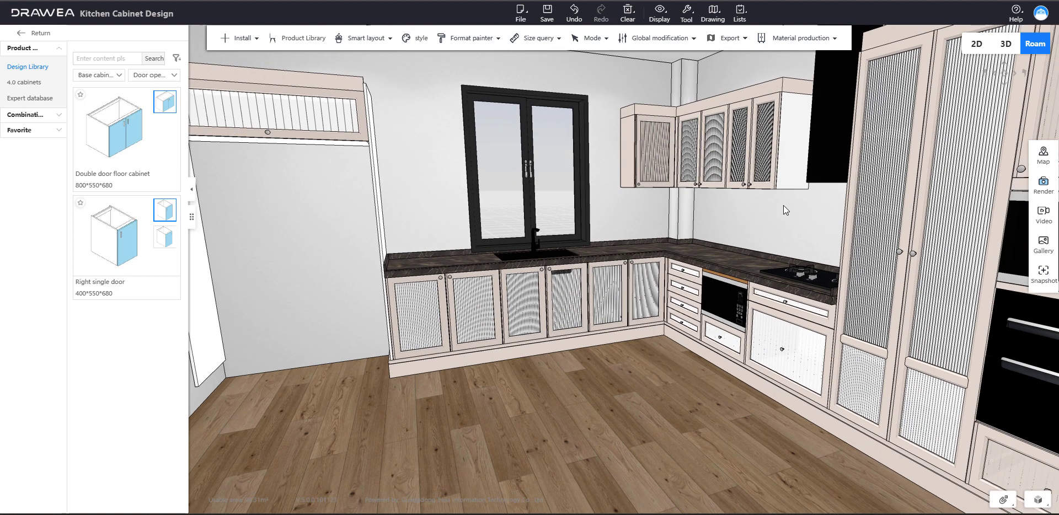
{"action": "scroll", "coordinate": [753, 203], "scroll_direction": "up", "scroll_amount": 3}
{"action": "left_click_drag", "start_coordinate": [753, 203], "coordinate": [783, 211]}
{"action": "scroll", "coordinate": [786, 210], "scroll_direction": "down", "scroll_amount": 3}
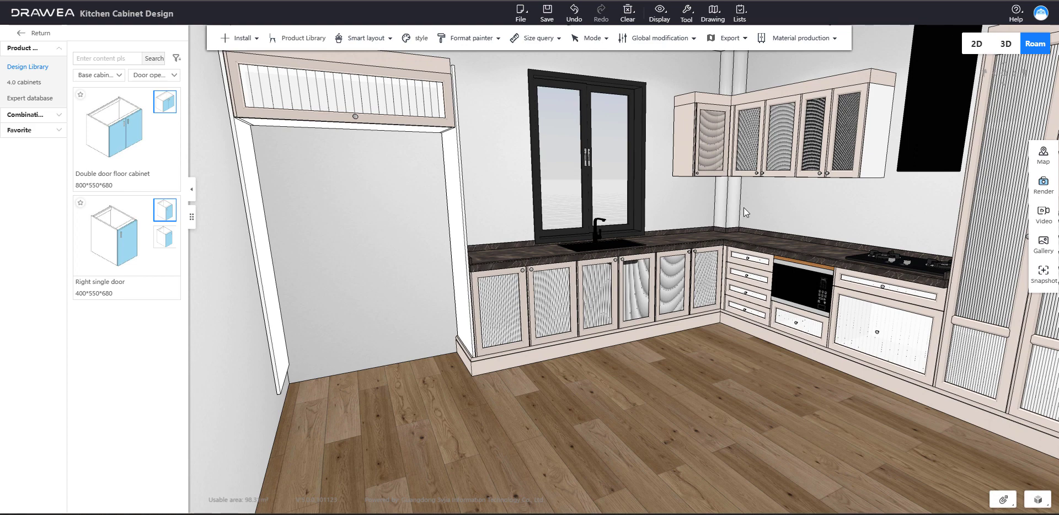
{"action": "scroll", "coordinate": [750, 201], "scroll_direction": "up", "scroll_amount": 3}
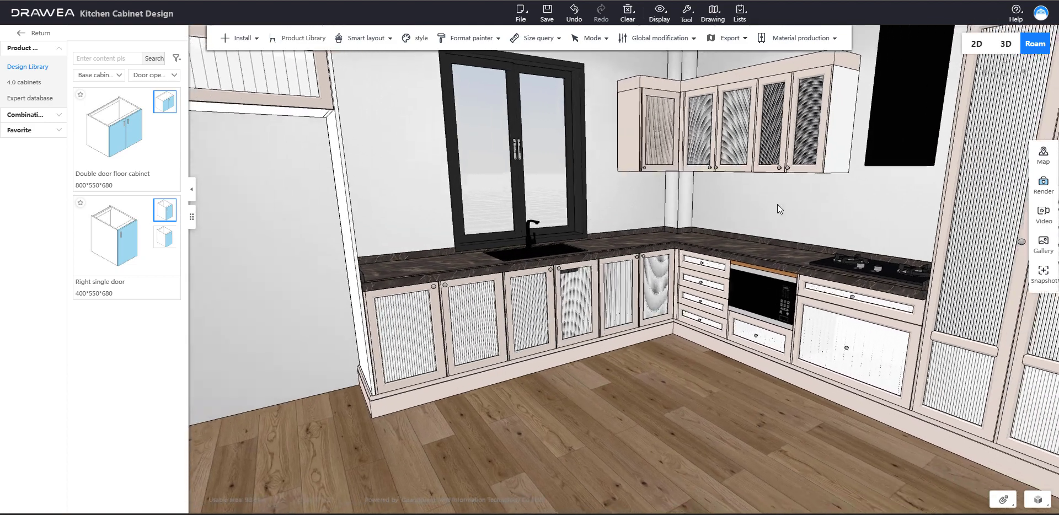
{"action": "left_click_drag", "start_coordinate": [777, 204], "coordinate": [828, 207]}
{"action": "scroll", "coordinate": [800, 207], "scroll_direction": "down", "scroll_amount": 2}
{"action": "key", "text": "Left"}
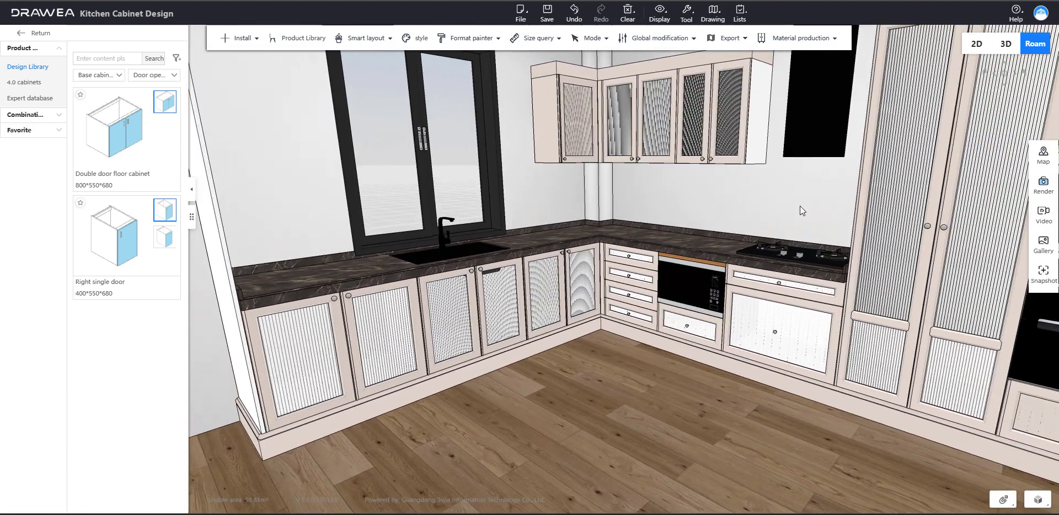
Step: Open the door of the corner wall cabinet beside the window to expose its interior
{"action": "key", "text": "o"}
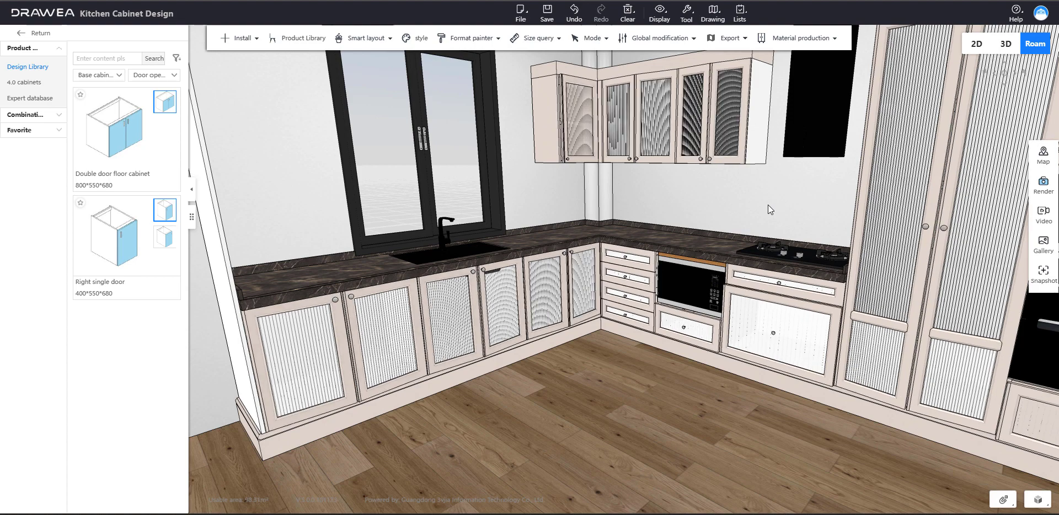
{"action": "scroll", "coordinate": [674, 178], "scroll_direction": "up", "scroll_amount": 3}
{"action": "left_click_drag", "start_coordinate": [676, 172], "coordinate": [690, 204]}
{"action": "scroll", "coordinate": [681, 166], "scroll_direction": "up", "scroll_amount": 2}
{"action": "key", "text": "o"}
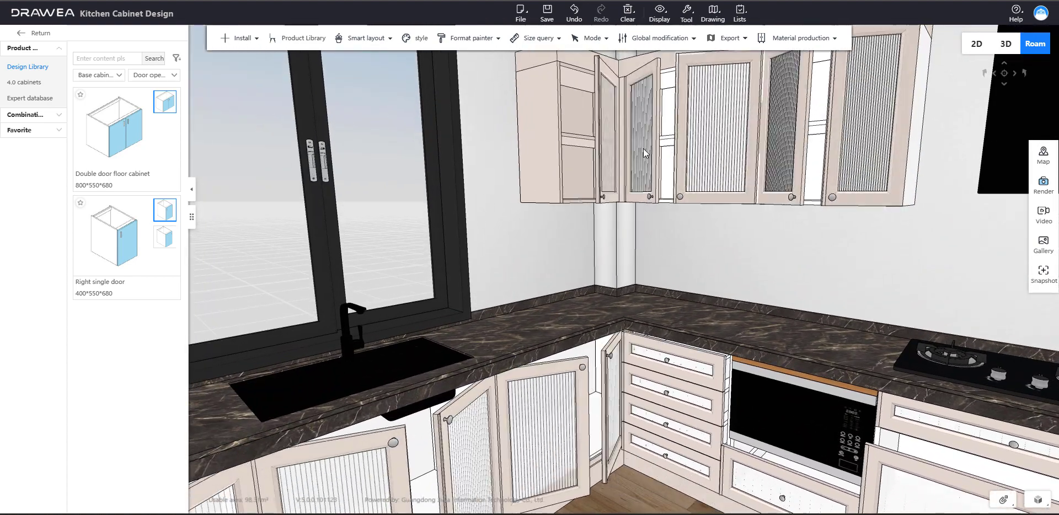
{"action": "left_click", "coordinate": [563, 124]}
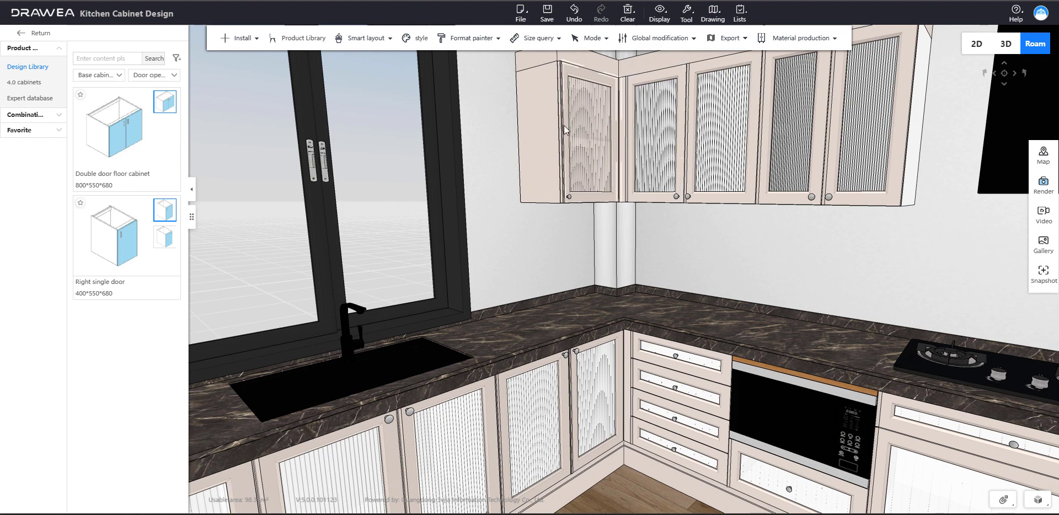
{"action": "key", "text": "Escape"}
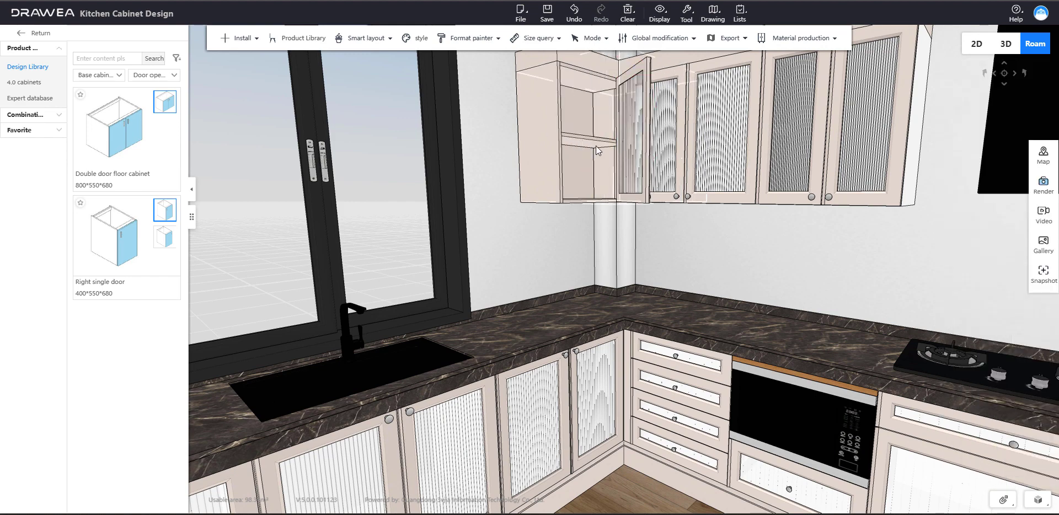
Step: Select the middle shelf inside the corner wall cabinet beside the window, using board selection mode
{"action": "left_click", "coordinate": [596, 146]}
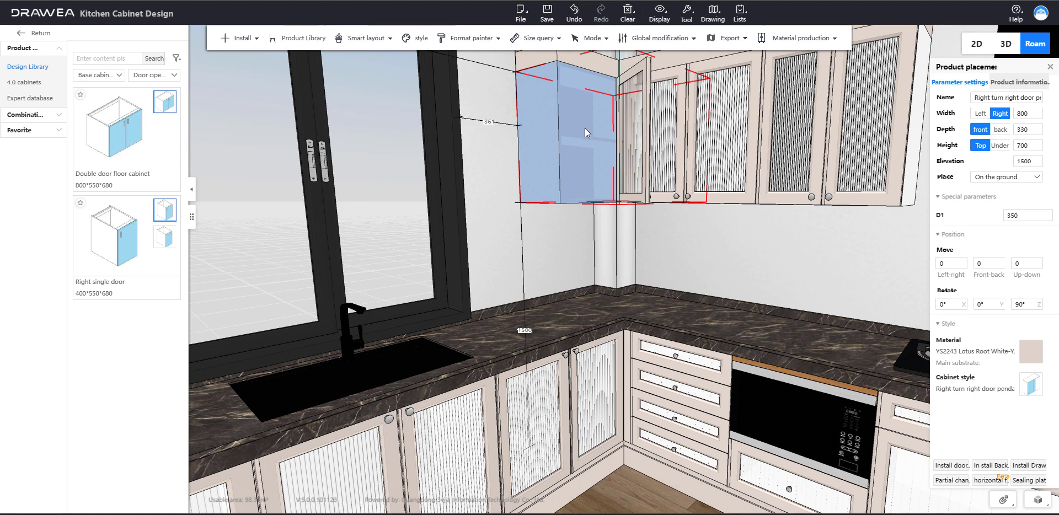
{"action": "double_click", "coordinate": [582, 127]}
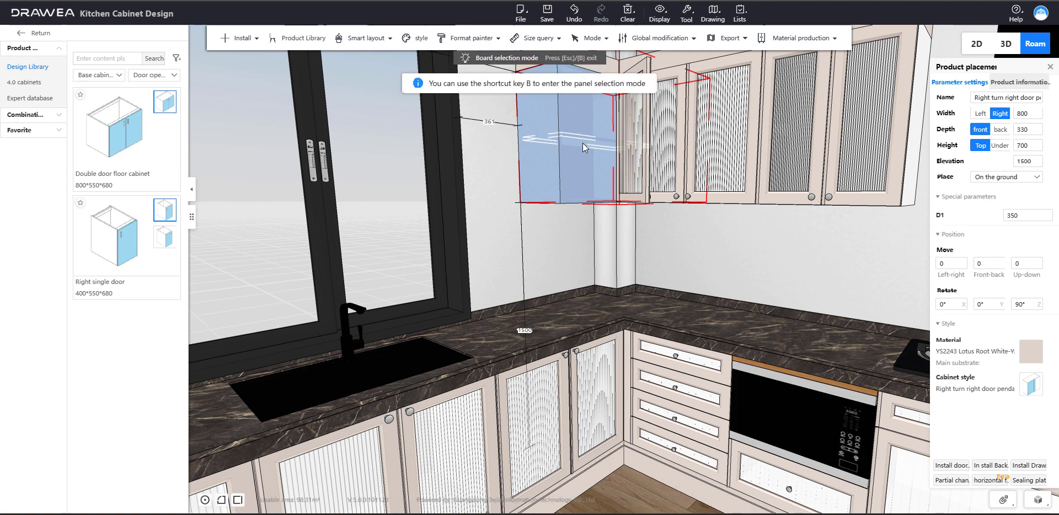
{"action": "left_click", "coordinate": [582, 143]}
{"action": "left_click", "coordinate": [596, 120]}
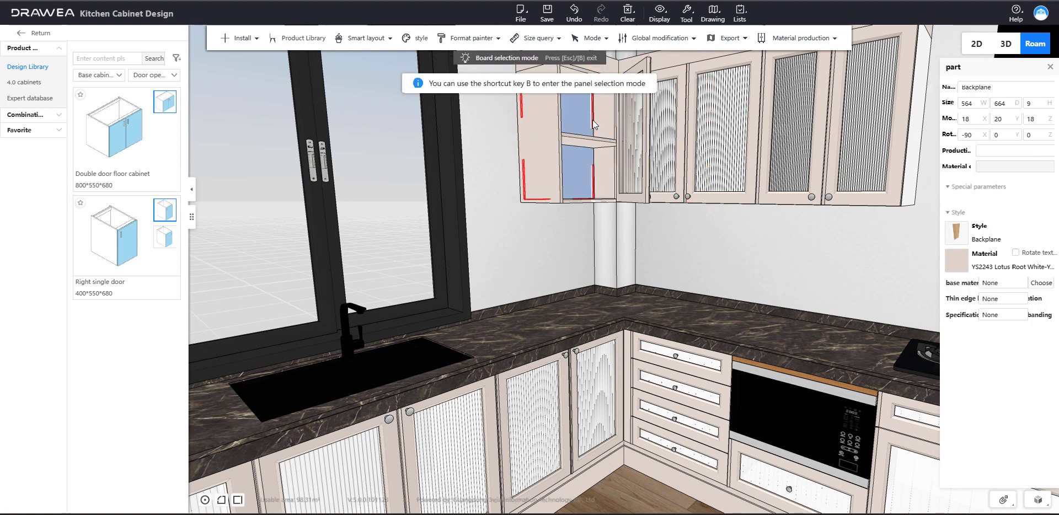
{"action": "left_click", "coordinate": [538, 122]}
{"action": "left_click", "coordinate": [586, 141]}
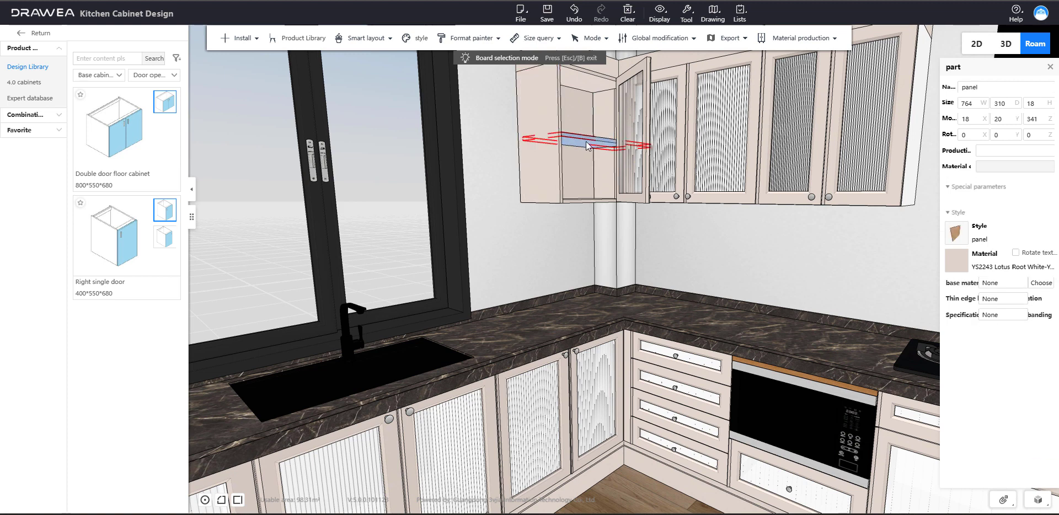
Step: Add a light to the selected shelf, choosing the single side laminate lamp from the Warm light 2700k folder
{"action": "right_click", "coordinate": [586, 141]}
{"action": "mouse_move", "coordinate": [625, 248]}
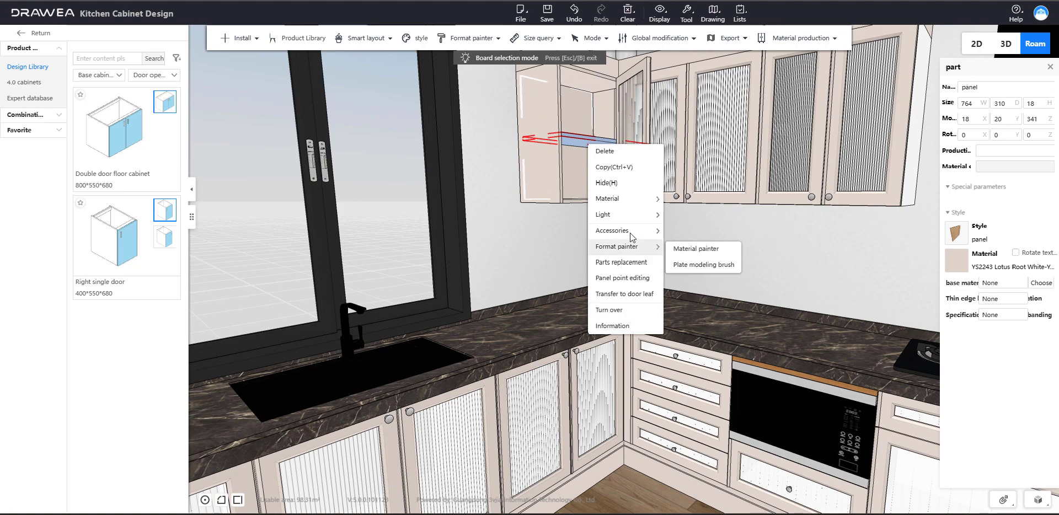
{"action": "mouse_move", "coordinate": [627, 219]}
{"action": "left_click", "coordinate": [677, 218]}
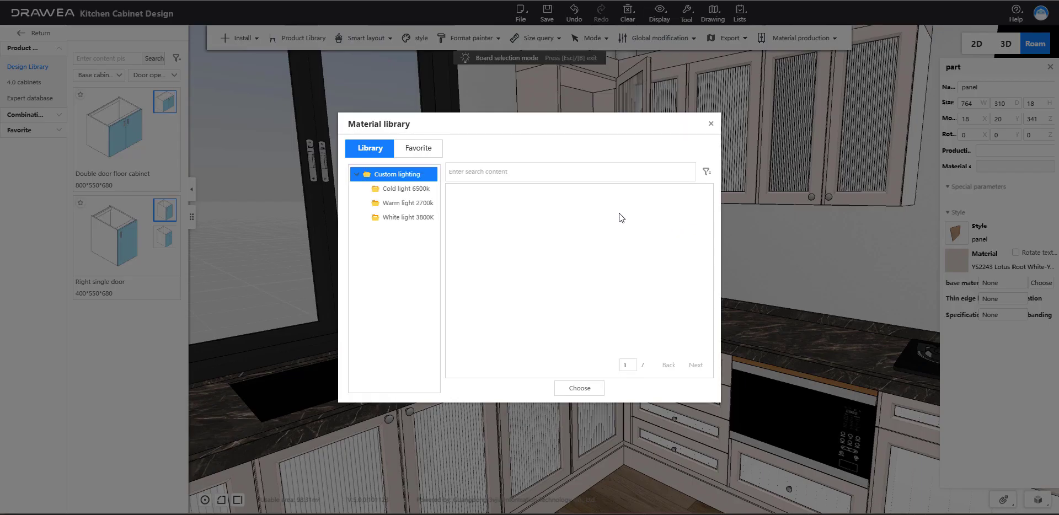
{"action": "left_click", "coordinate": [404, 204]}
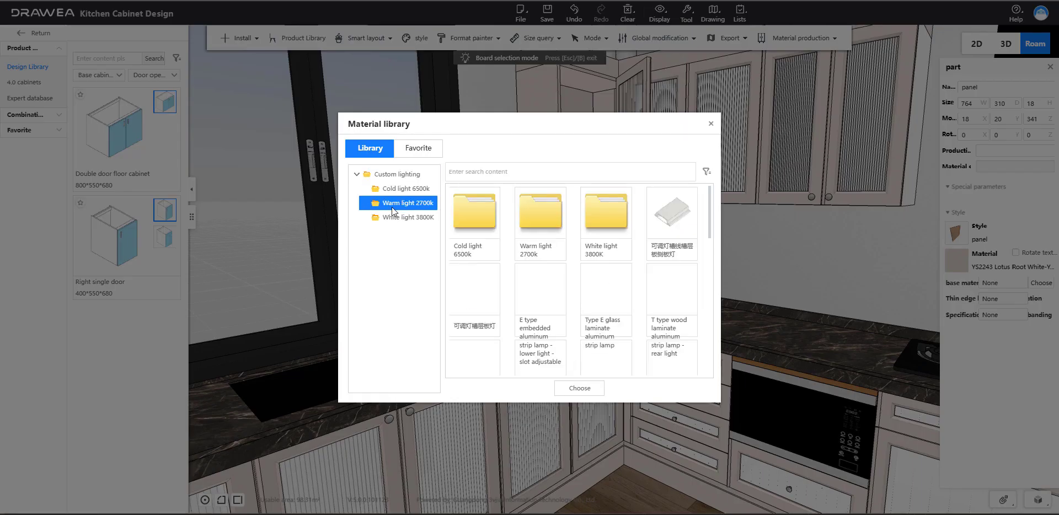
{"action": "left_click", "coordinate": [366, 204]}
{"action": "left_click", "coordinate": [468, 224]}
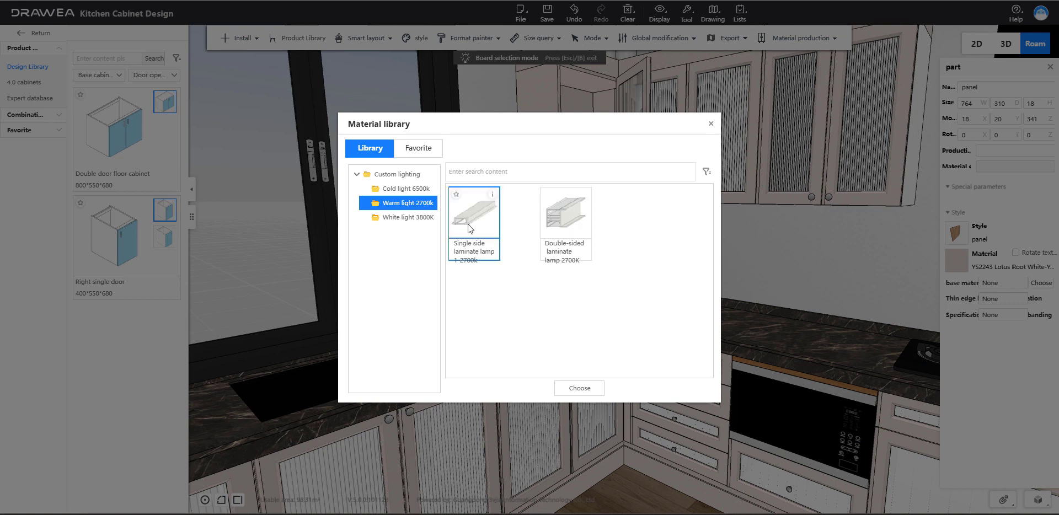
{"action": "double_click", "coordinate": [477, 220]}
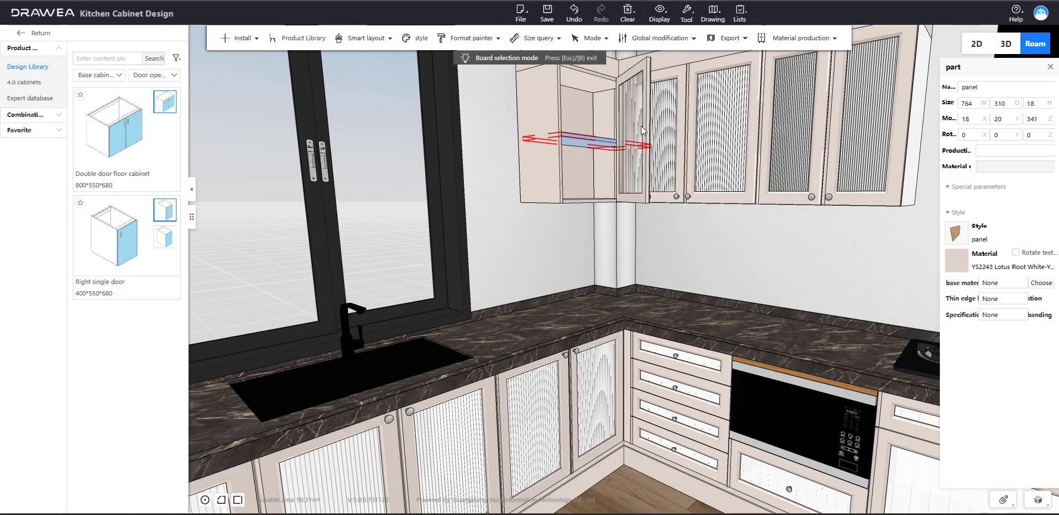
Step: Generate the laminate lamp on the shelf with Down direction, back position, 2700 K and brightness 100, and deselect the shelf
{"action": "left_click", "coordinate": [613, 138]}
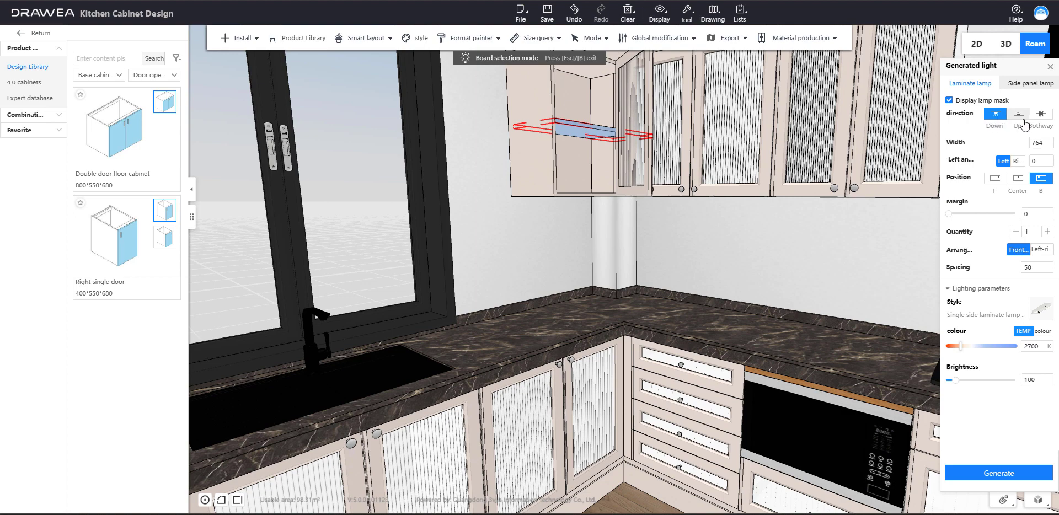
{"action": "left_click", "coordinate": [1043, 143]}
{"action": "left_click", "coordinate": [994, 474]}
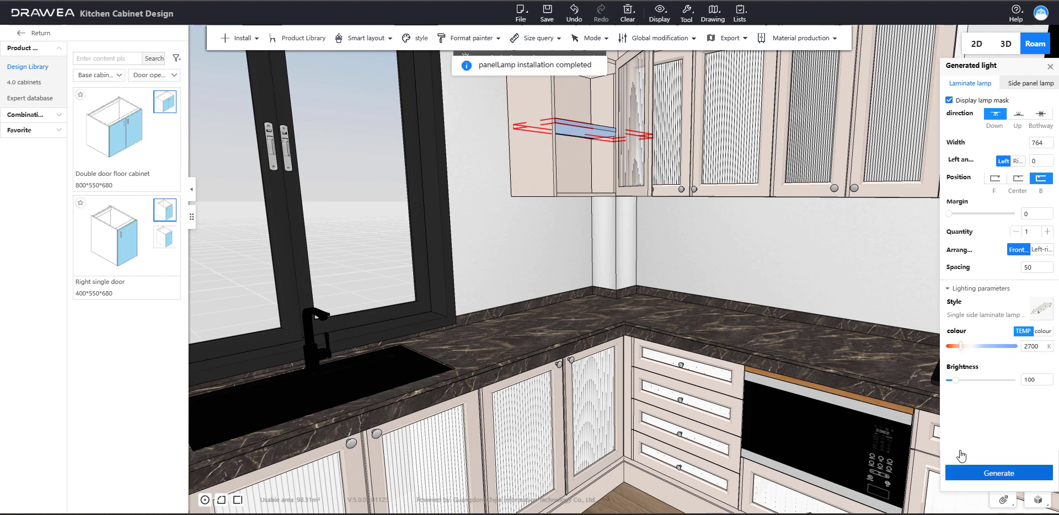
{"action": "left_click", "coordinate": [561, 130]}
{"action": "left_click", "coordinate": [684, 228]}
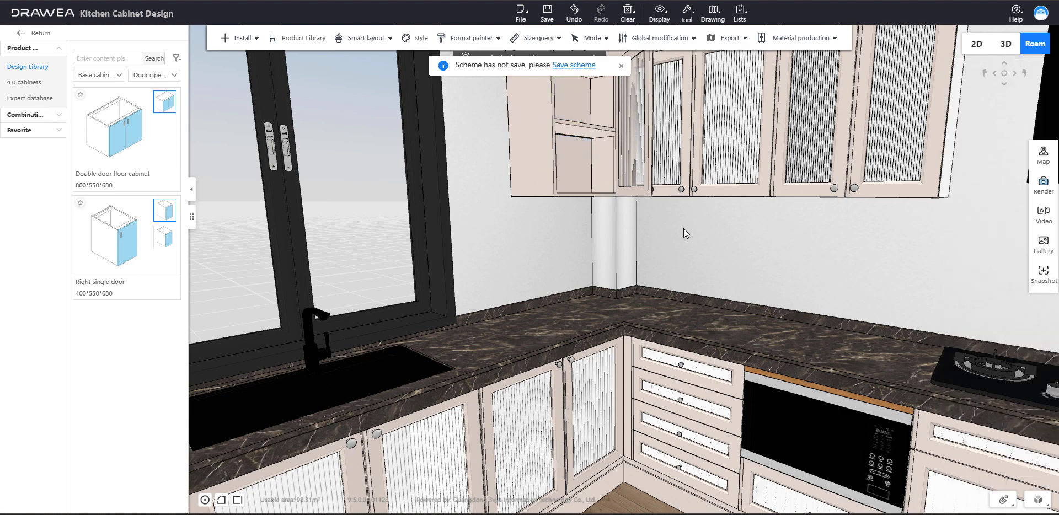
Step: Review the corner wall cabinet and the whole kitchen layout from several distances
{"action": "scroll", "coordinate": [618, 157], "scroll_direction": "down", "scroll_amount": 5}
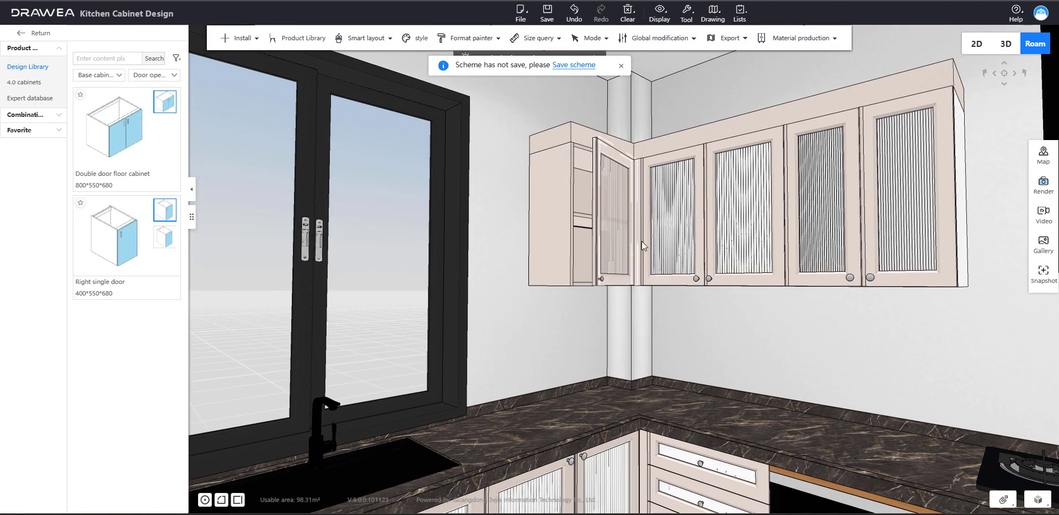
{"action": "scroll", "coordinate": [683, 337], "scroll_direction": "down", "scroll_amount": 6}
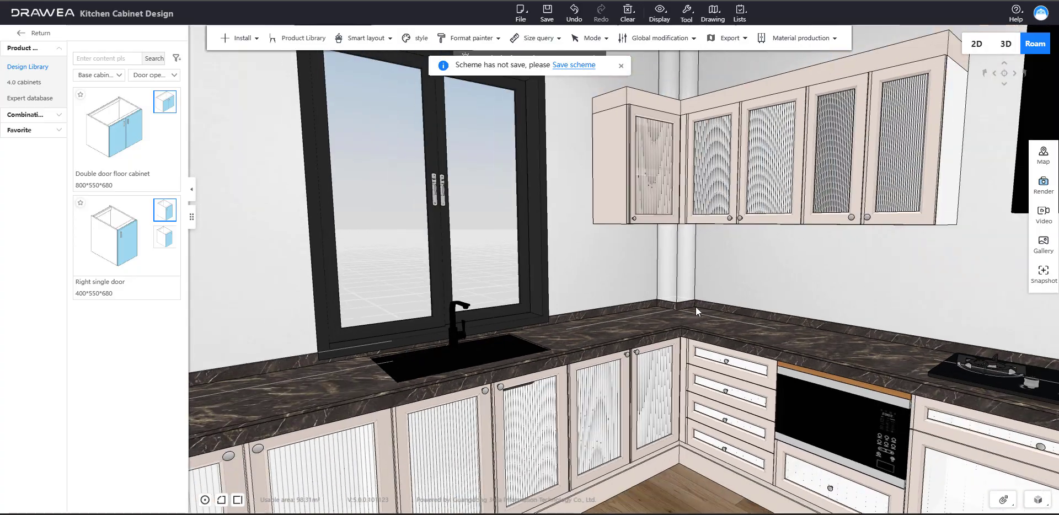
{"action": "scroll", "coordinate": [680, 293], "scroll_direction": "down", "scroll_amount": 8}
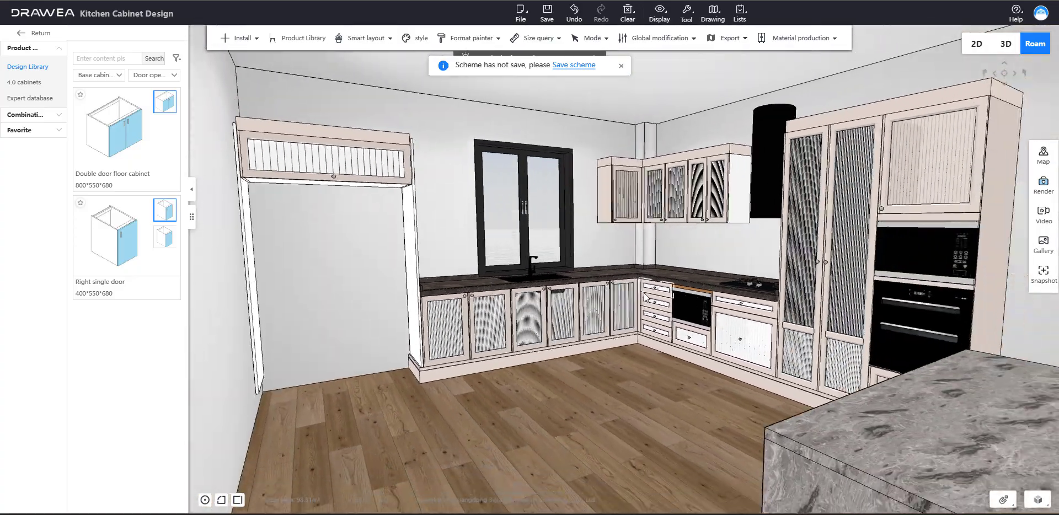
{"action": "scroll", "coordinate": [644, 293], "scroll_direction": "down", "scroll_amount": 5}
{"action": "scroll", "coordinate": [621, 299], "scroll_direction": "up", "scroll_amount": 6}
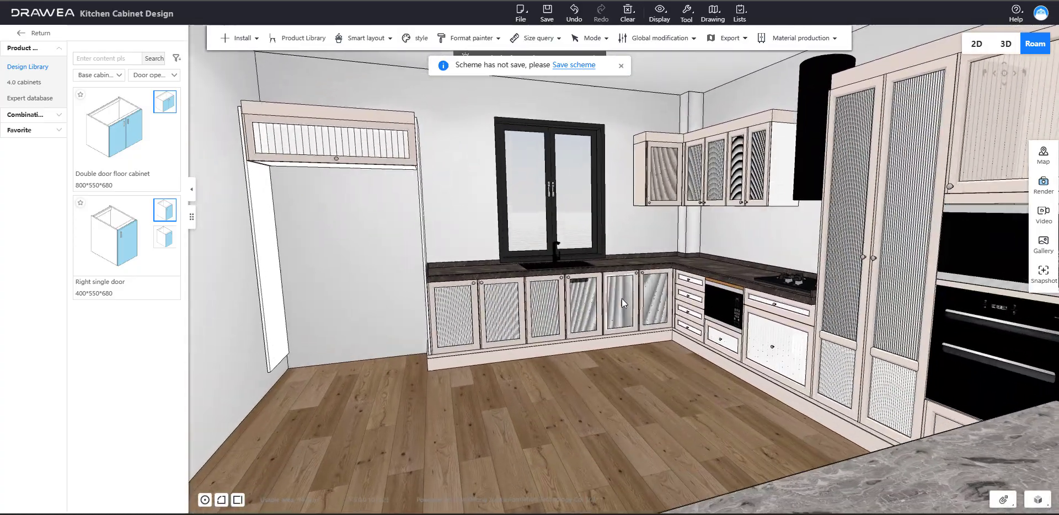
{"action": "scroll", "coordinate": [625, 296], "scroll_direction": "up", "scroll_amount": 4}
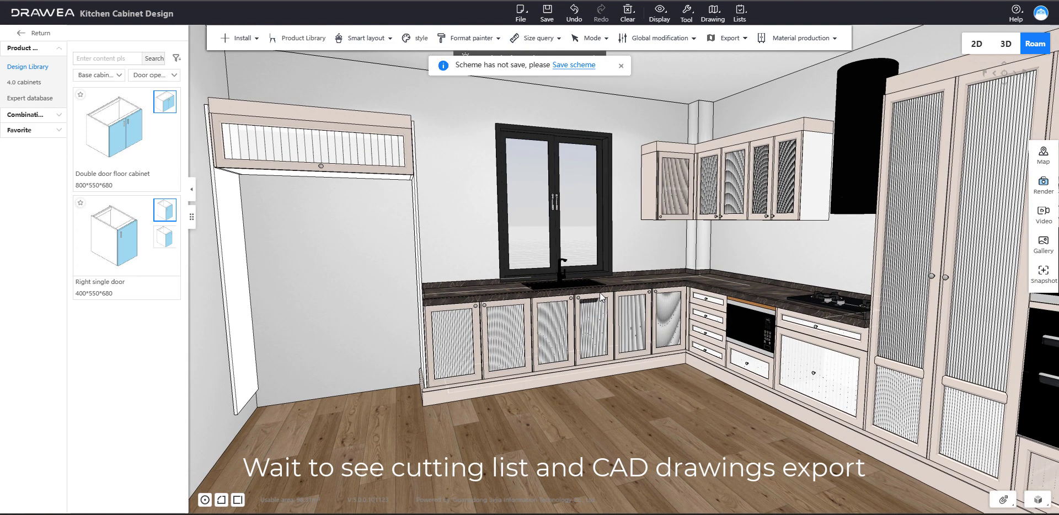
{"action": "scroll", "coordinate": [600, 292], "scroll_direction": "up", "scroll_amount": 3}
Step: Request the module quotation and save the scheme under the name kitchen-tutorial-1
{"action": "left_click", "coordinate": [727, 37]}
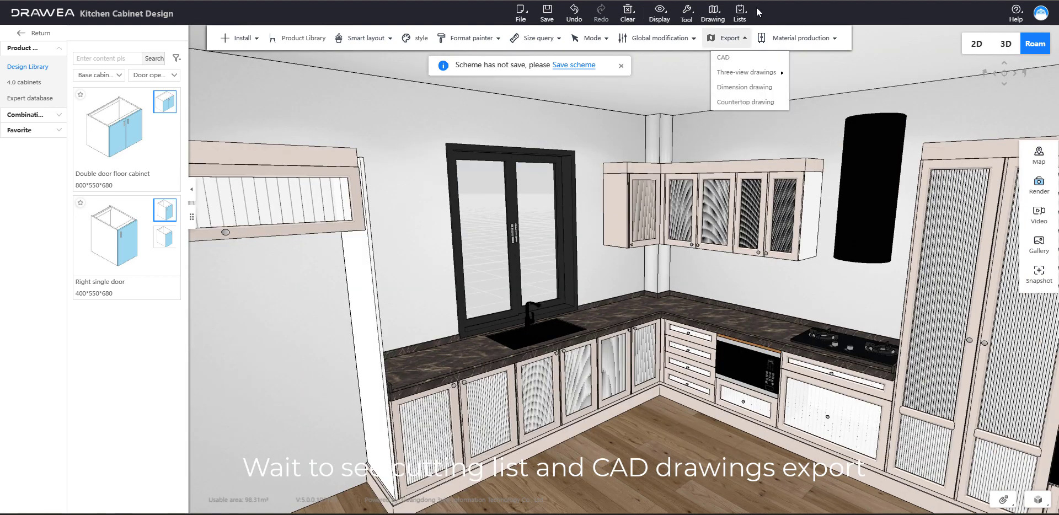
{"action": "left_click", "coordinate": [745, 13]}
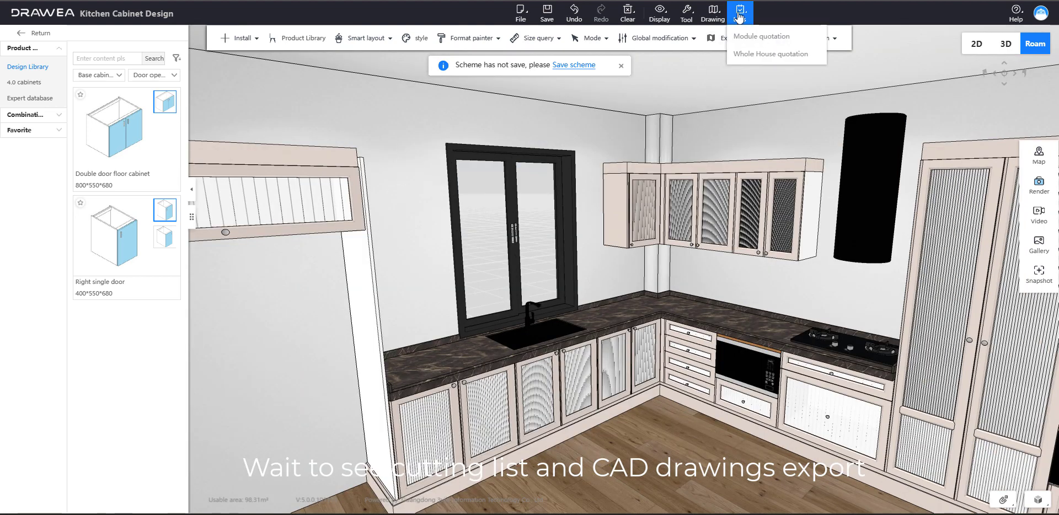
{"action": "left_click", "coordinate": [760, 38]}
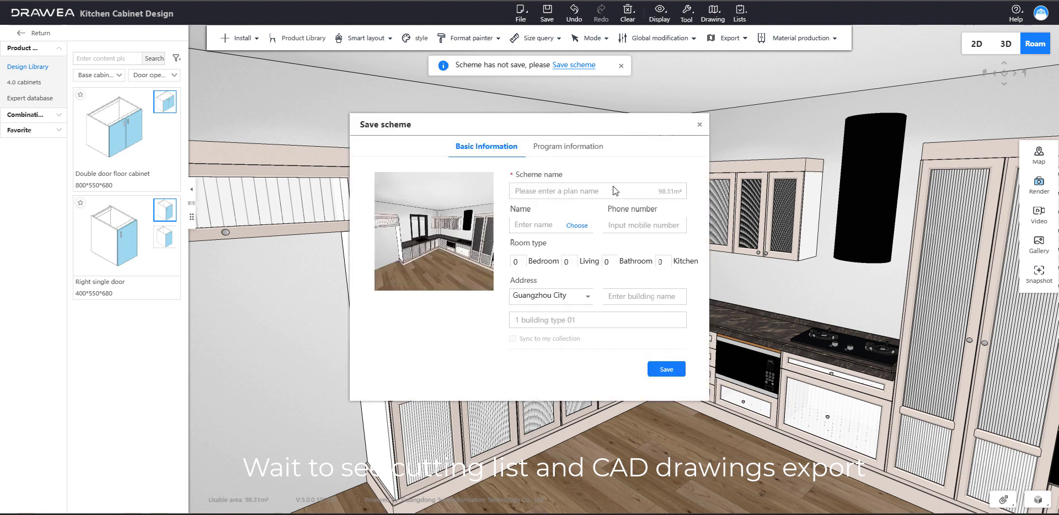
{"action": "left_click", "coordinate": [614, 189]}
{"action": "type", "text": "kitchen-tutorial-1"}
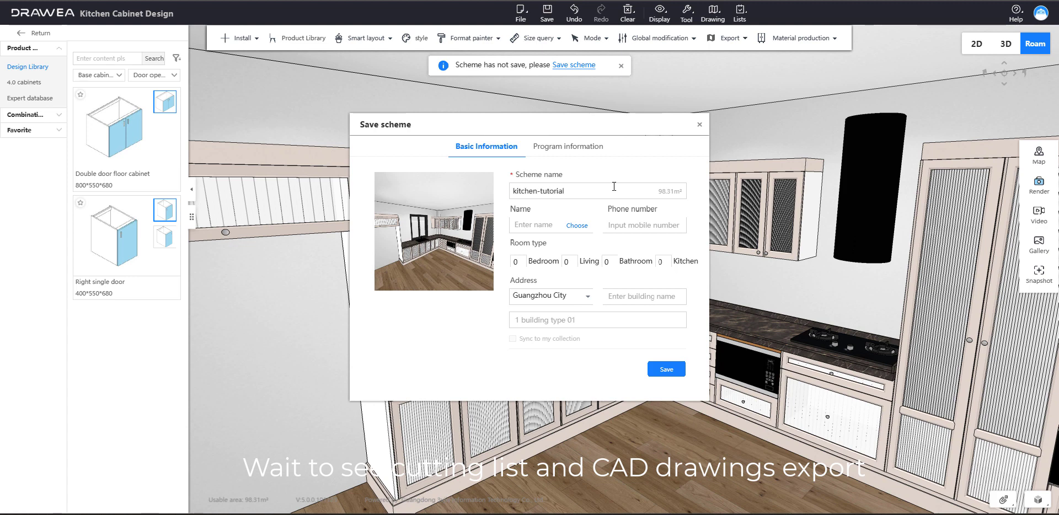
{"action": "left_click", "coordinate": [665, 367]}
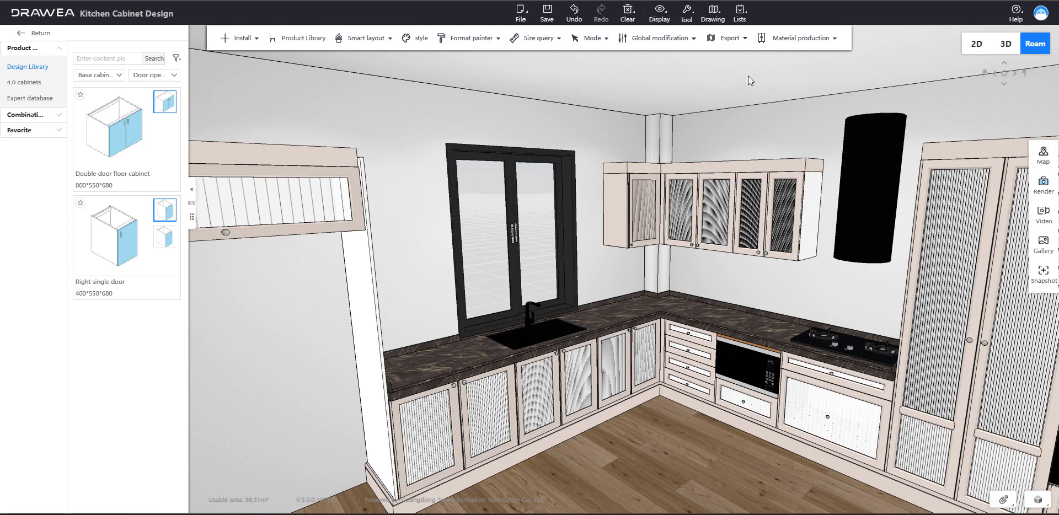
Step: Open the module quotation and examine the panel names, sizes and quantities in the cabinet BOM list
{"action": "left_click", "coordinate": [740, 24]}
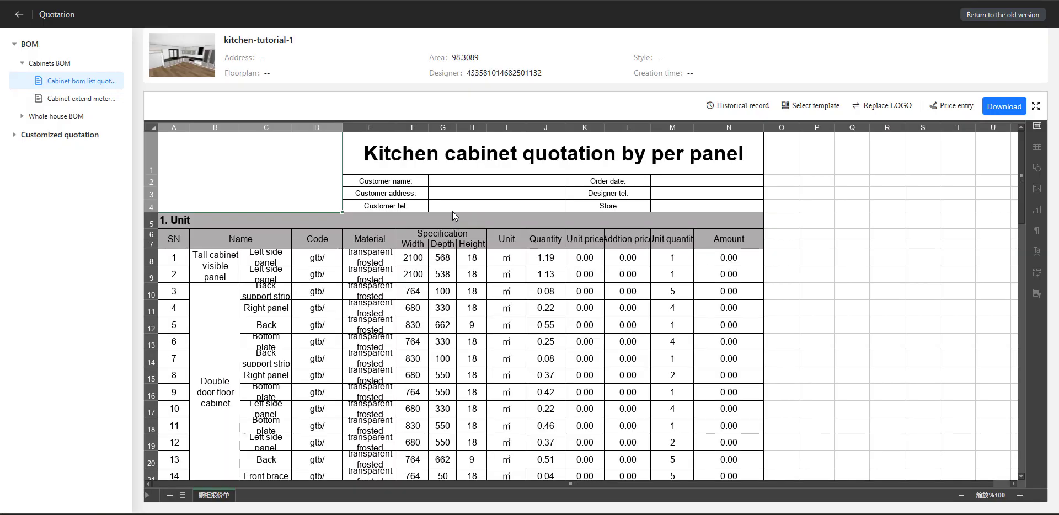
{"action": "scroll", "coordinate": [452, 211], "scroll_direction": "down", "scroll_amount": 3}
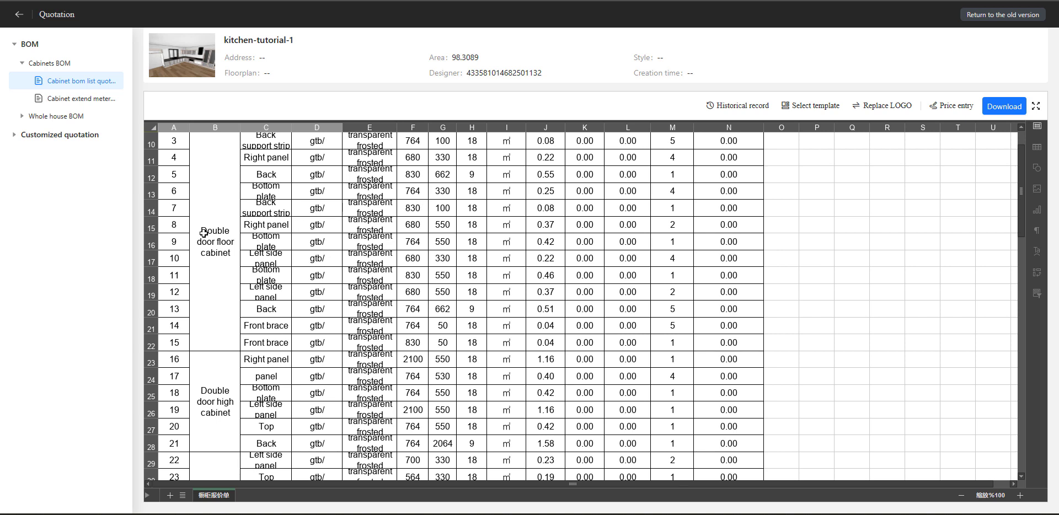
{"action": "scroll", "coordinate": [207, 235], "scroll_direction": "up", "scroll_amount": 2}
{"action": "scroll", "coordinate": [253, 238], "scroll_direction": "down", "scroll_amount": 1}
{"action": "scroll", "coordinate": [239, 232], "scroll_direction": "up", "scroll_amount": 2}
{"action": "scroll", "coordinate": [224, 259], "scroll_direction": "down", "scroll_amount": 2}
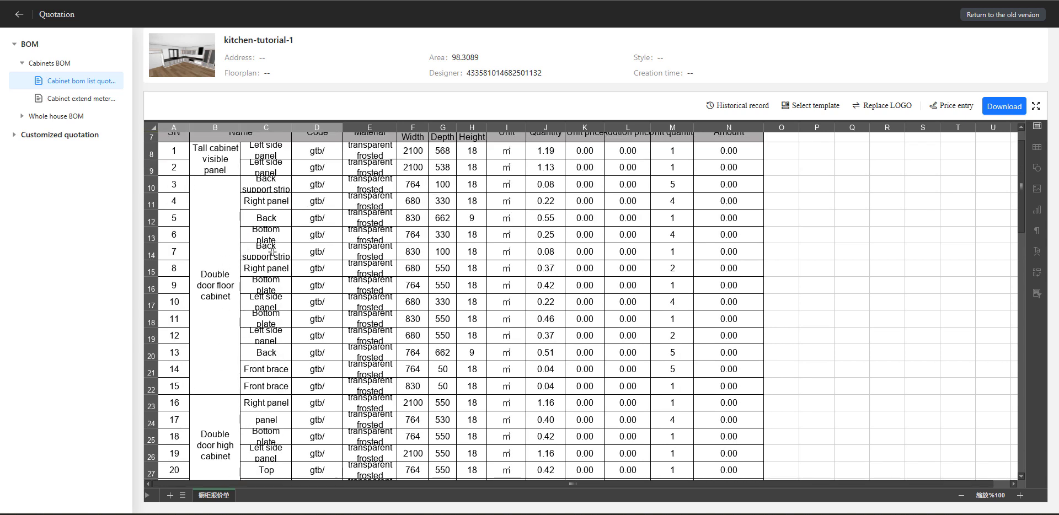
{"action": "scroll", "coordinate": [232, 266], "scroll_direction": "up", "scroll_amount": 1}
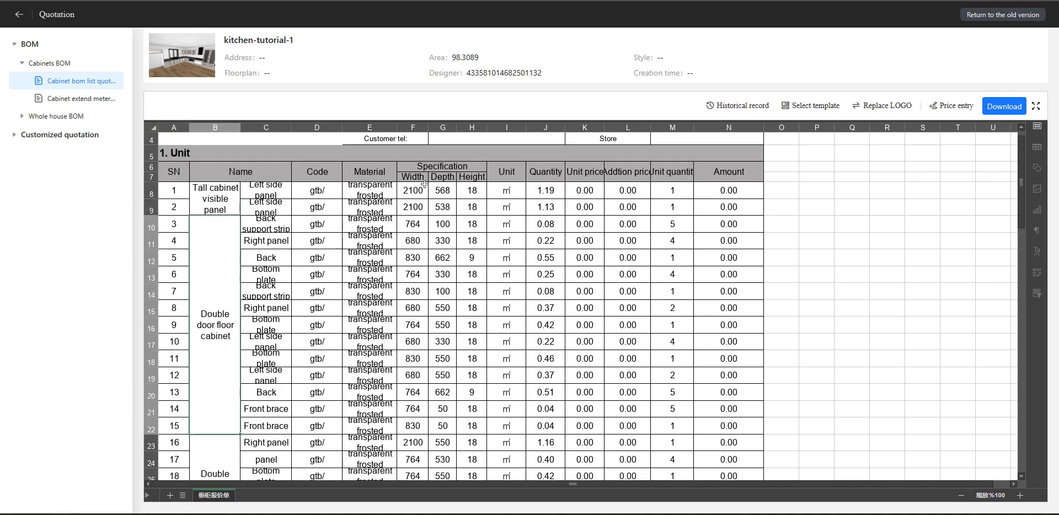
Step: Examine the panels' width, depth, height and quantity columns, continuing through the cabinet BOM list to its totals
{"action": "left_click", "coordinate": [470, 177]}
{"action": "left_click", "coordinate": [473, 205]}
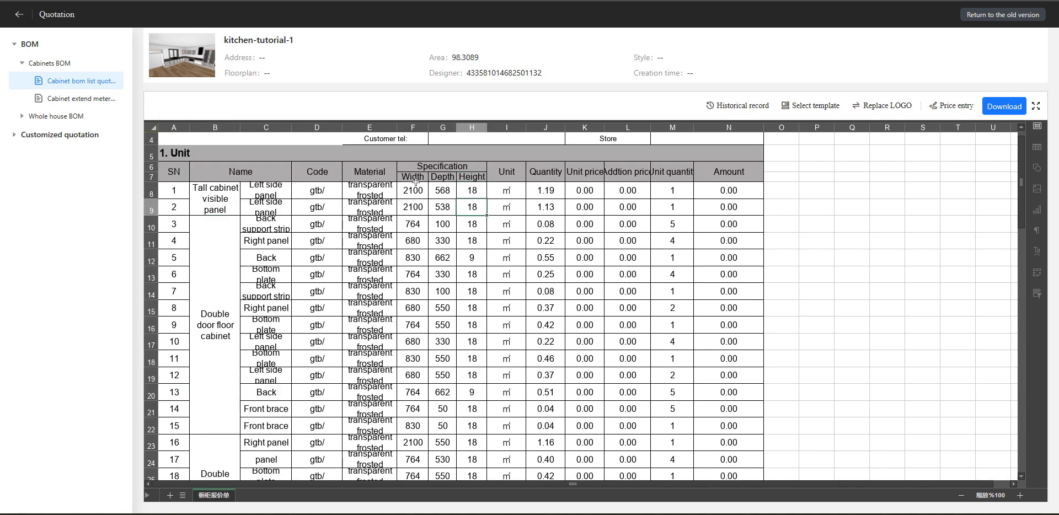
{"action": "left_click", "coordinate": [455, 196]}
{"action": "left_click", "coordinate": [546, 203]}
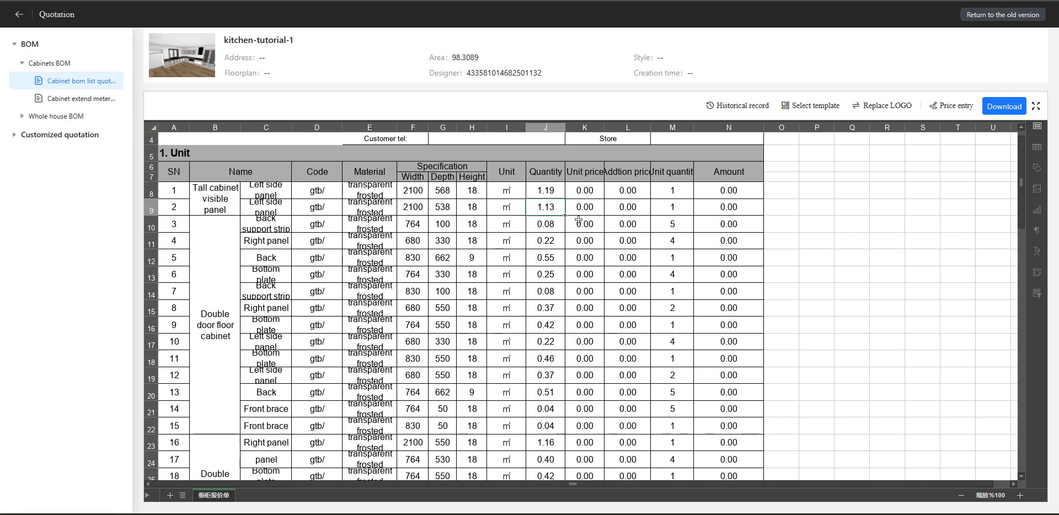
{"action": "scroll", "coordinate": [675, 195], "scroll_direction": "down", "scroll_amount": 20}
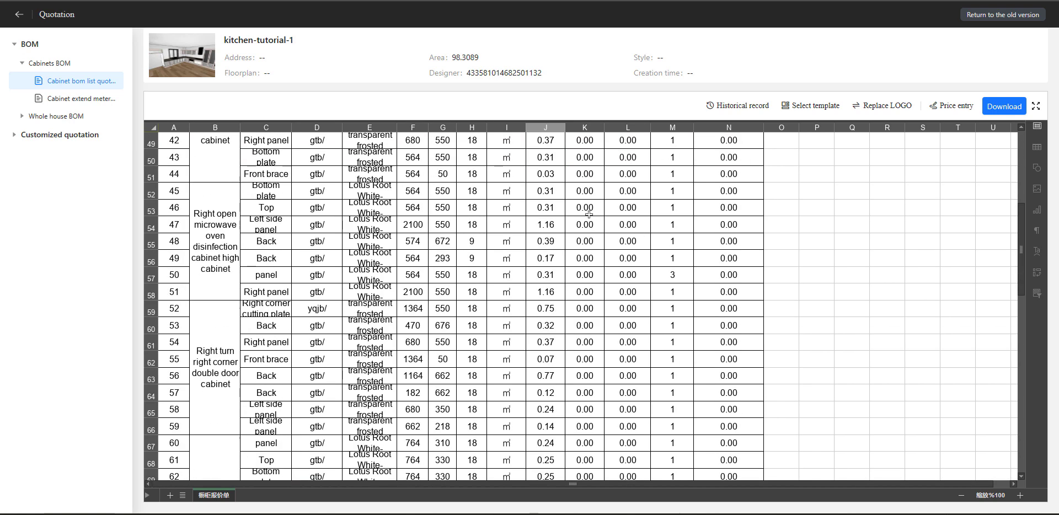
{"action": "scroll", "coordinate": [470, 205], "scroll_direction": "down", "scroll_amount": 20}
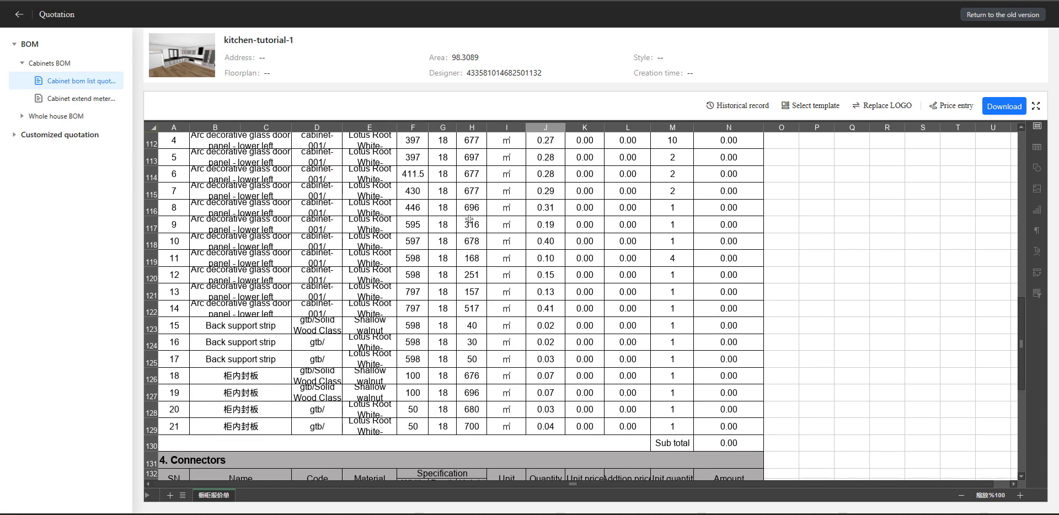
{"action": "scroll", "coordinate": [466, 218], "scroll_direction": "down", "scroll_amount": 11}
{"action": "scroll", "coordinate": [183, 249], "scroll_direction": "up", "scroll_amount": 1}
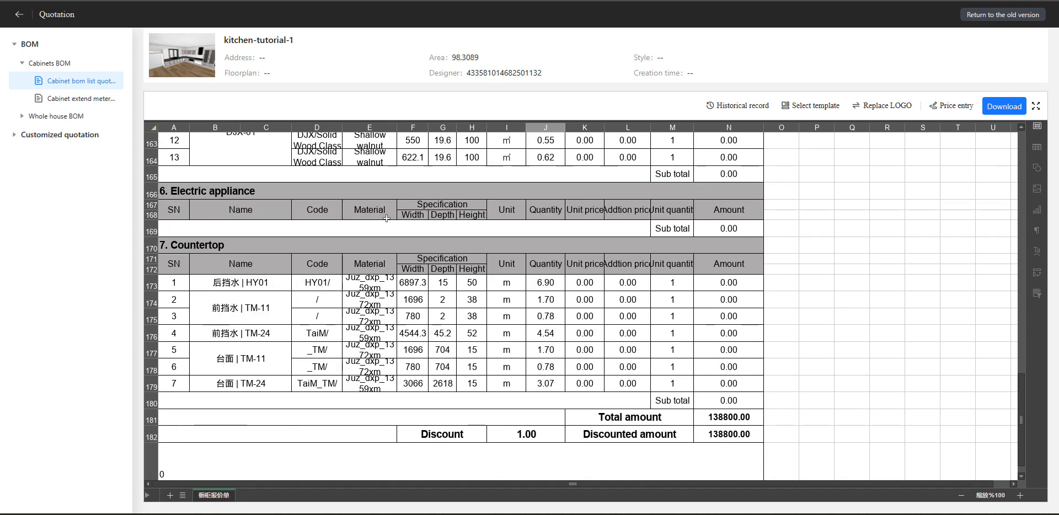
Step: Examine the Countertop, Electric appliance, Decoration and Connectors sections of the BOM list, including the 2700k light strip entry
{"action": "left_click", "coordinate": [188, 247]}
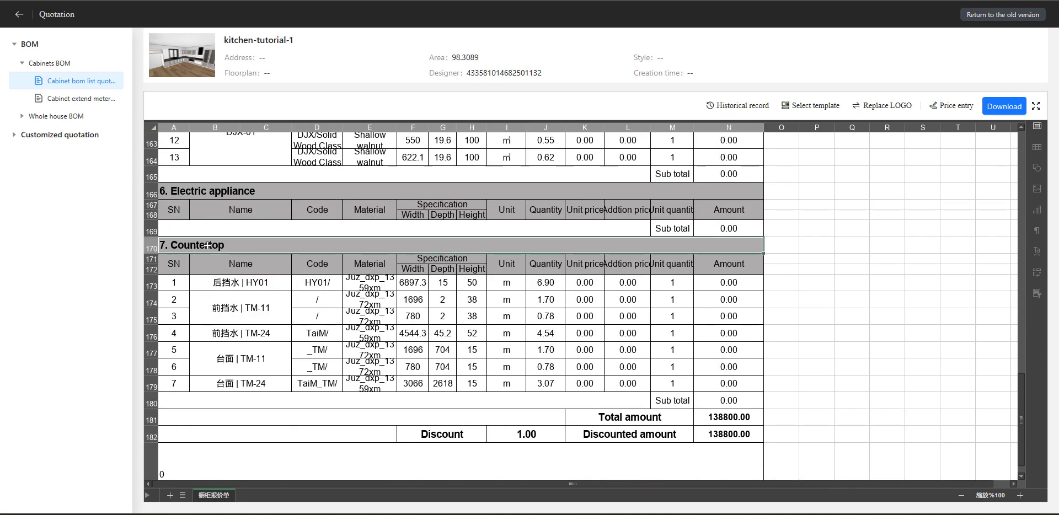
{"action": "left_click", "coordinate": [209, 188]}
{"action": "scroll", "coordinate": [240, 217], "scroll_direction": "up", "scroll_amount": 7}
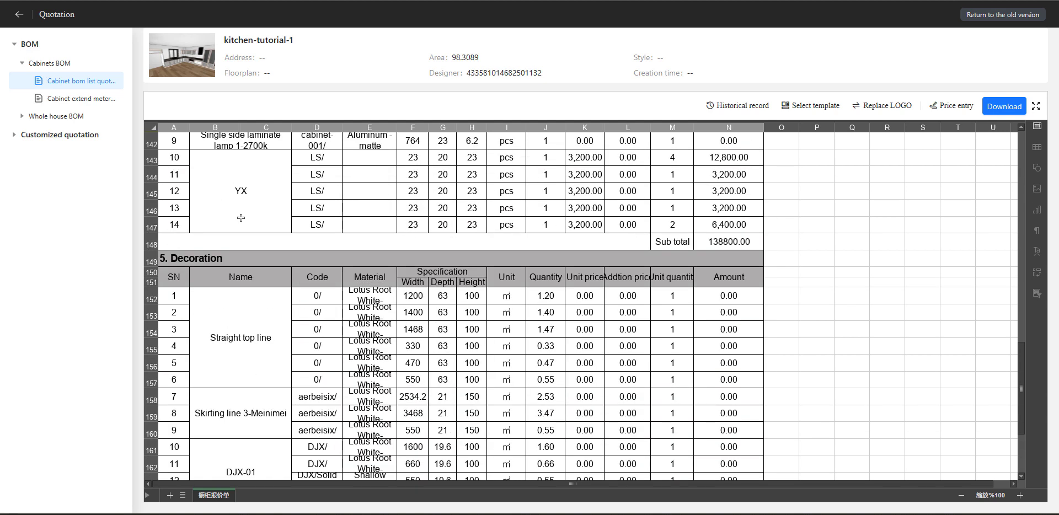
{"action": "left_click", "coordinate": [209, 257]}
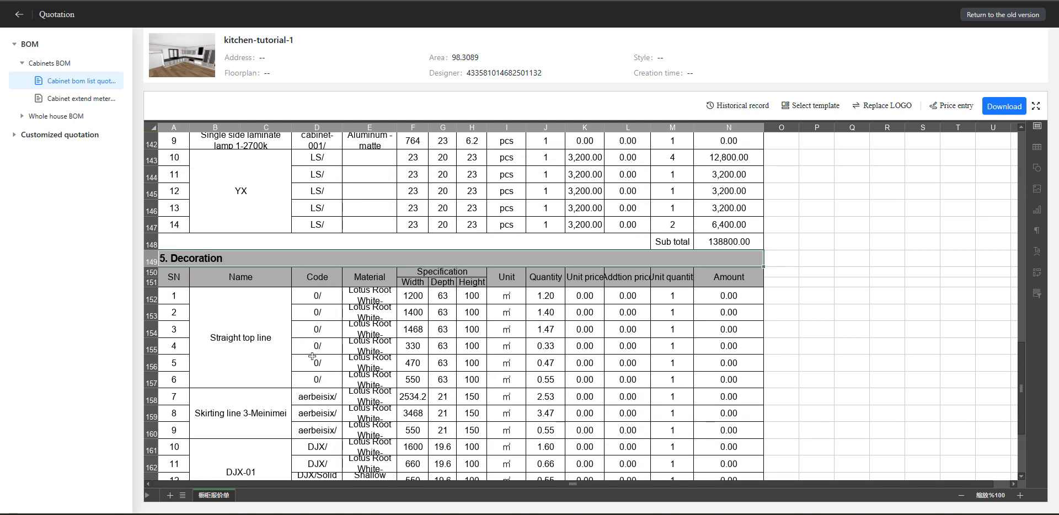
{"action": "scroll", "coordinate": [284, 328], "scroll_direction": "up", "scroll_amount": 6}
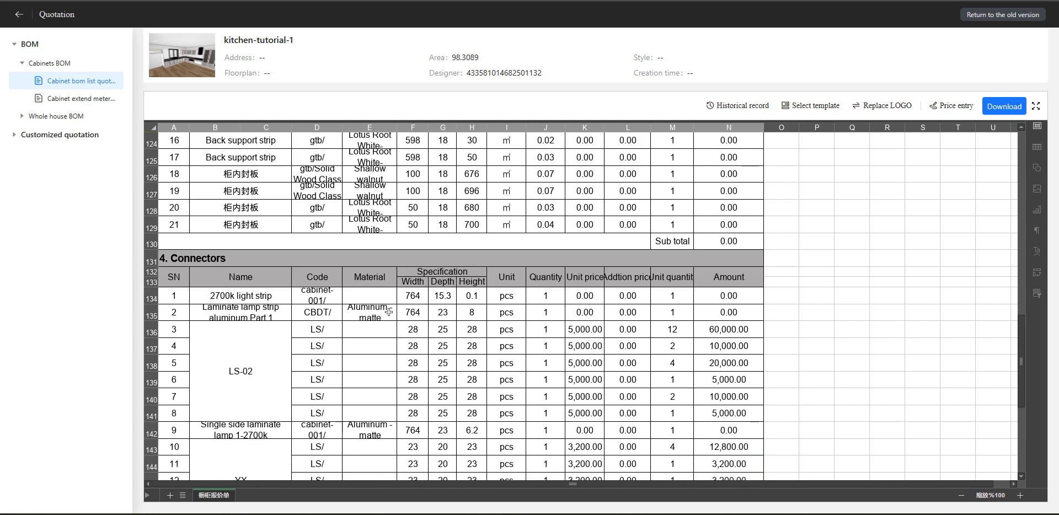
{"action": "left_click", "coordinate": [270, 301]}
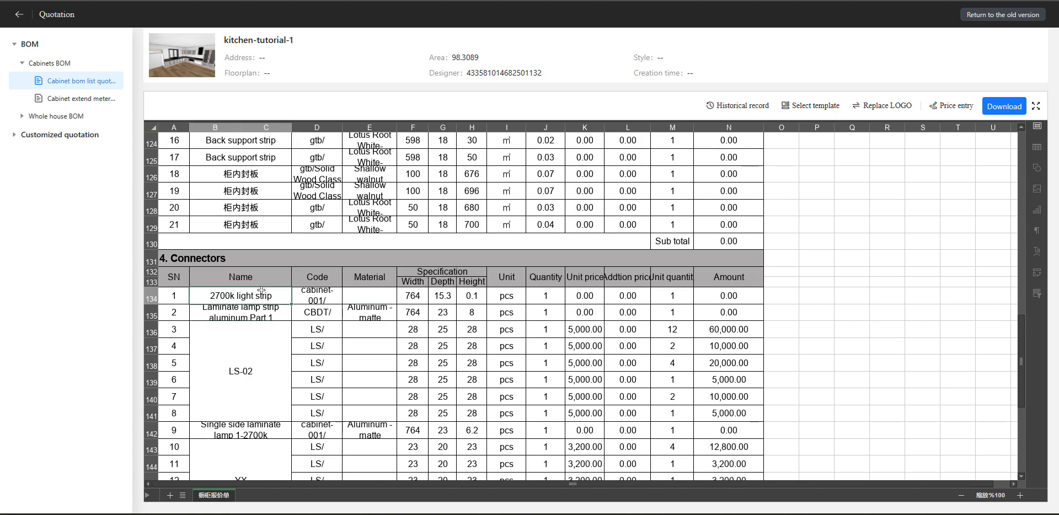
{"action": "scroll", "coordinate": [596, 309], "scroll_direction": "down", "scroll_amount": 17}
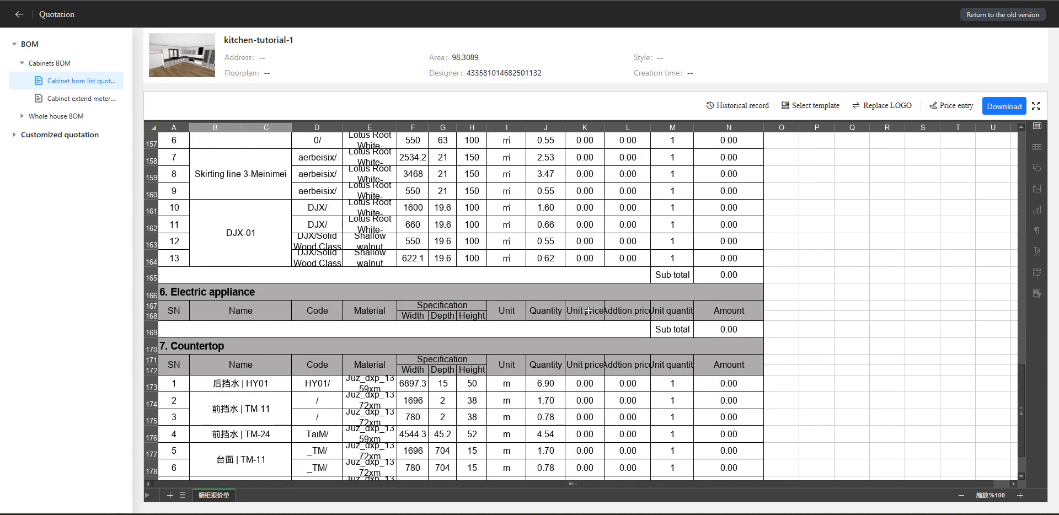
{"action": "scroll", "coordinate": [568, 303], "scroll_direction": "down", "scroll_amount": 2}
{"action": "scroll", "coordinate": [628, 312], "scroll_direction": "up", "scroll_amount": 4}
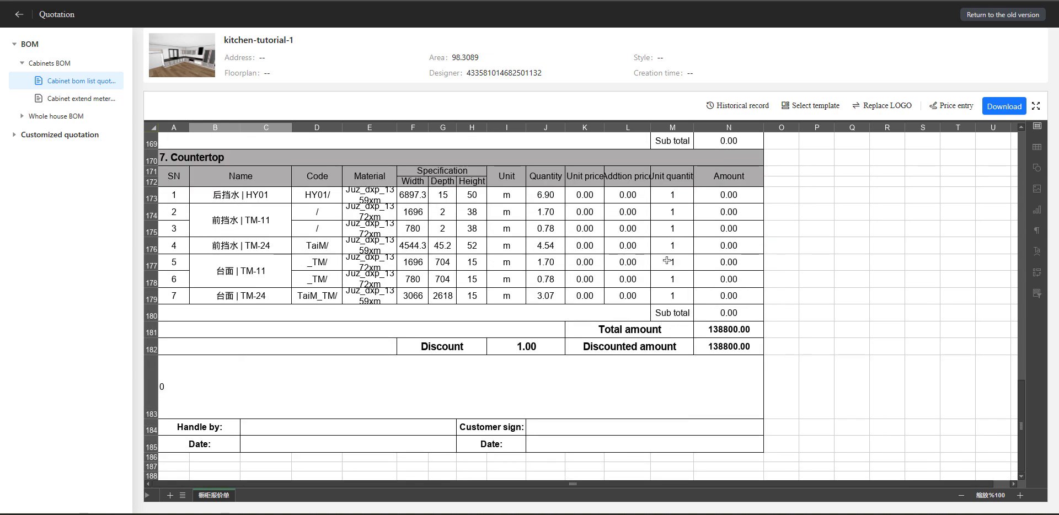
Step: Download the cabinet BOM list quotation and open the spreadsheet in Excel, maximized, to review its sections
{"action": "left_click", "coordinate": [1010, 110]}
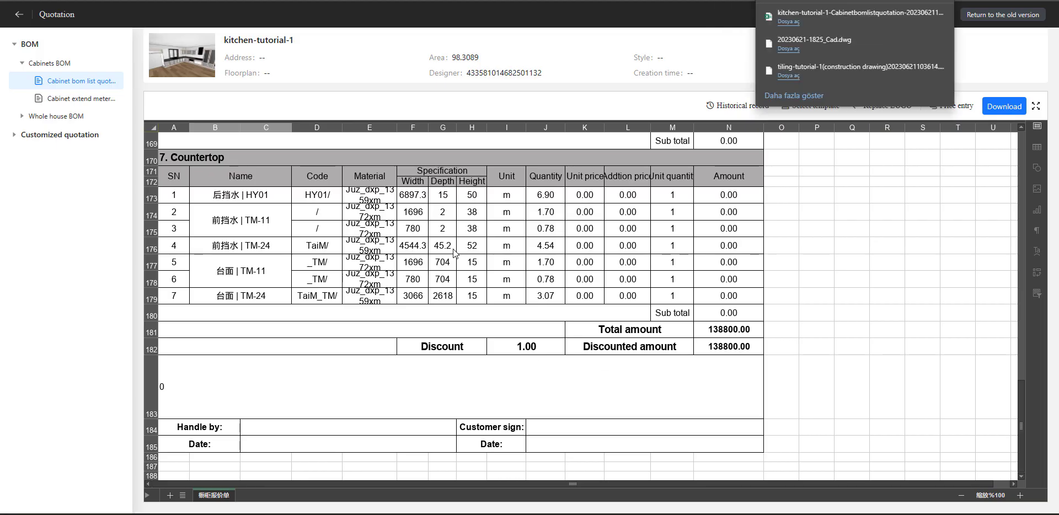
{"action": "left_click", "coordinate": [788, 22]}
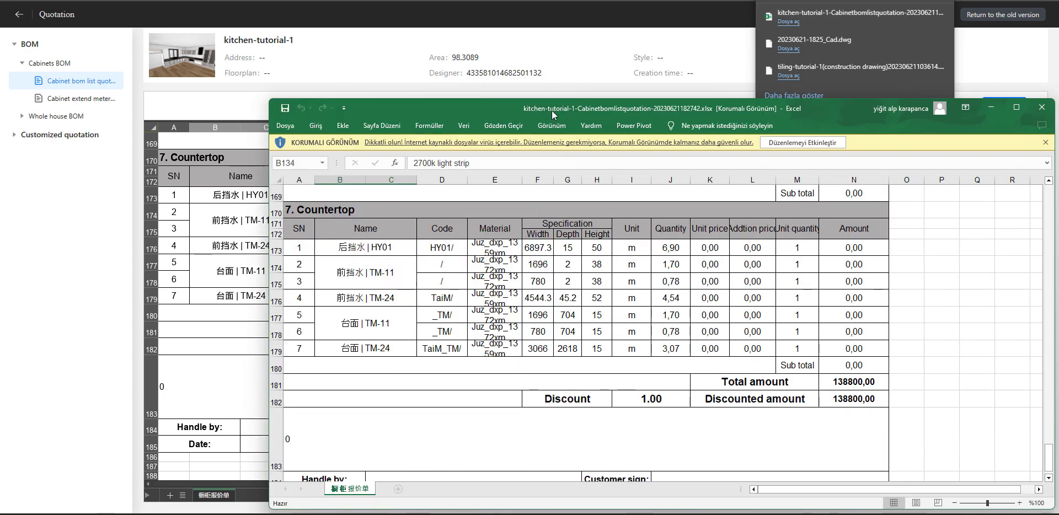
{"action": "double_click", "coordinate": [552, 110]}
{"action": "scroll", "coordinate": [247, 145], "scroll_direction": "up", "scroll_amount": 18}
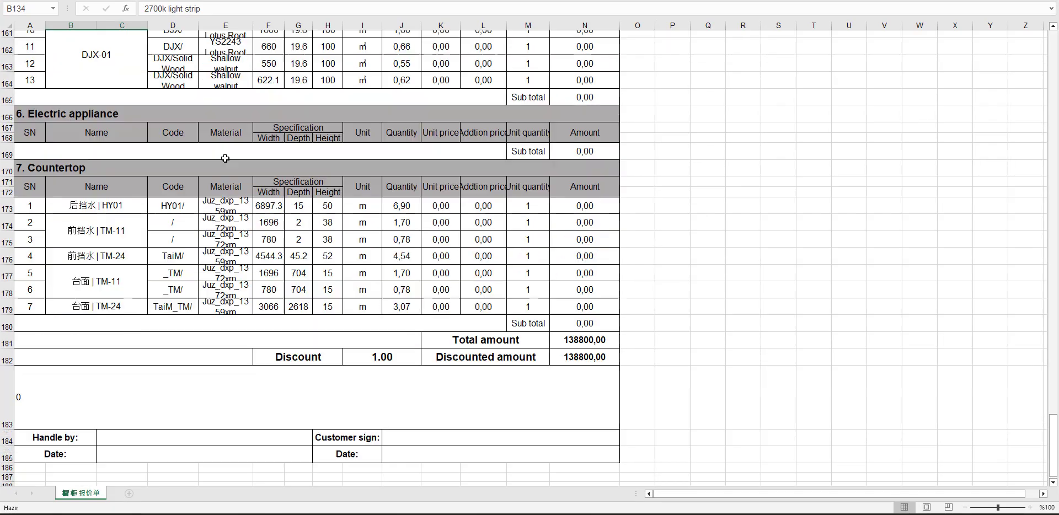
{"action": "scroll", "coordinate": [247, 145], "scroll_direction": "up", "scroll_amount": 15}
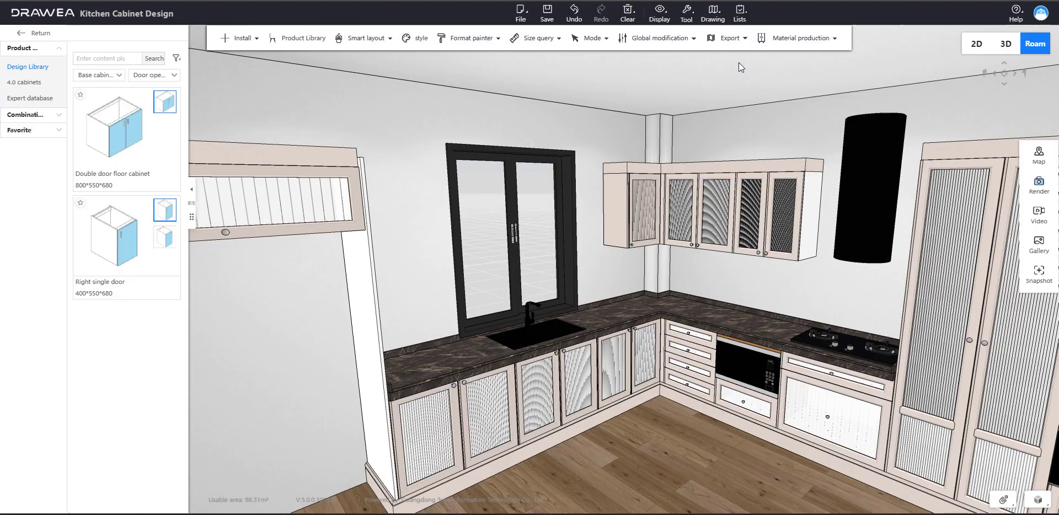
Step: Switch back to DRAWEA, export the CAD drawings for Cabinets with one-click export and save them locally
{"action": "left_click", "coordinate": [716, 17]}
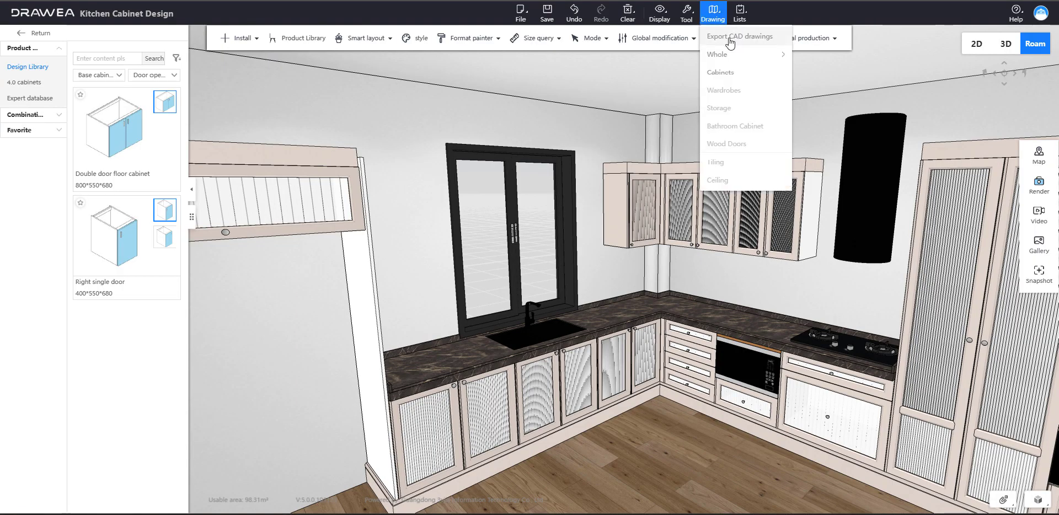
{"action": "left_click", "coordinate": [730, 39]}
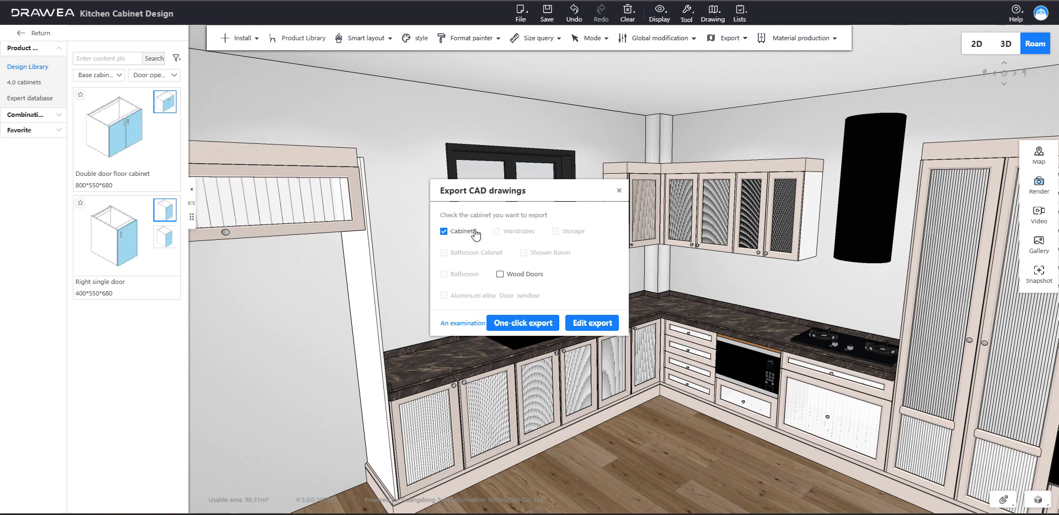
{"action": "left_click", "coordinate": [539, 328]}
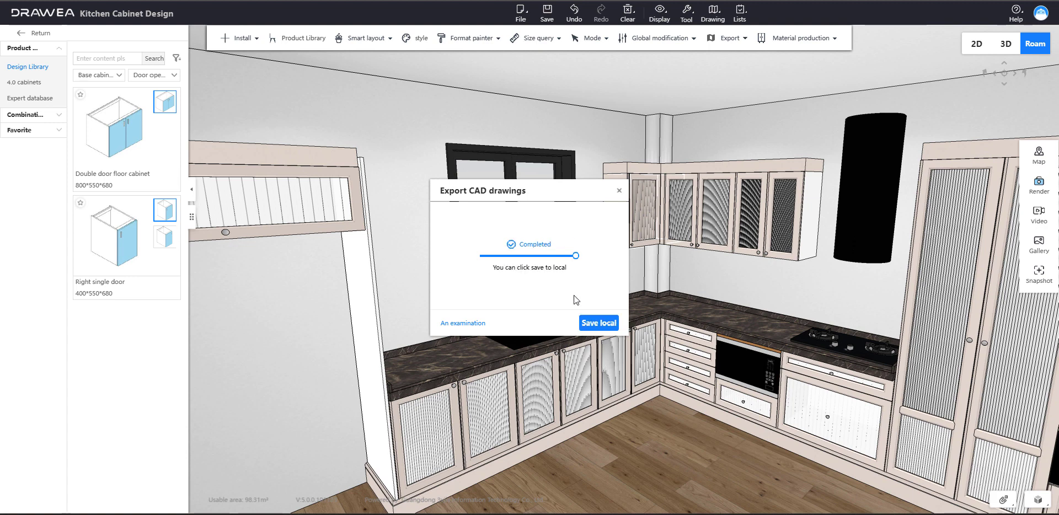
{"action": "left_click", "coordinate": [594, 326]}
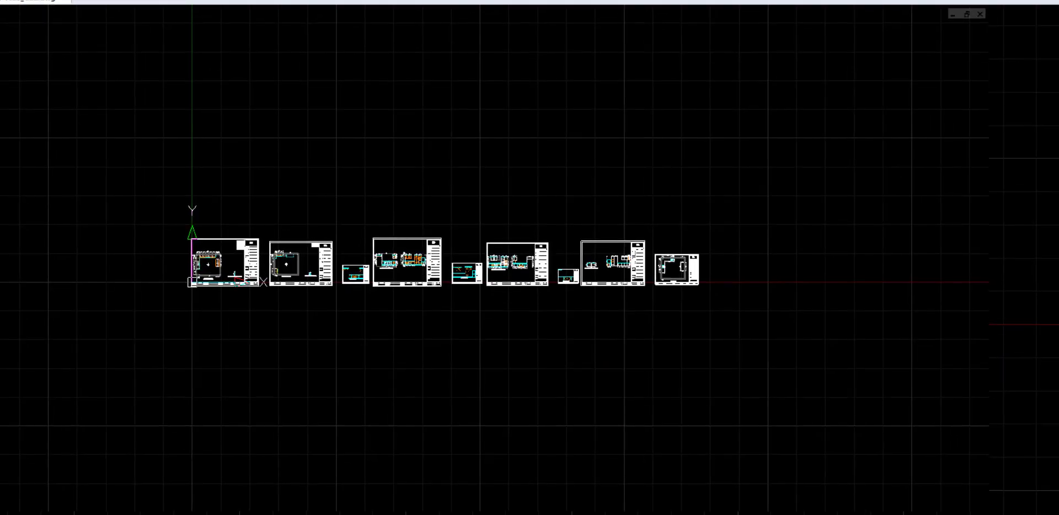
Step: Inspect the base cabinet plan in the exported CAD drawing, including its dimensions, skirting detail and material table
{"action": "scroll", "coordinate": [211, 272], "scroll_direction": "up", "scroll_amount": 4}
{"action": "scroll", "coordinate": [211, 272], "scroll_direction": "up", "scroll_amount": 3}
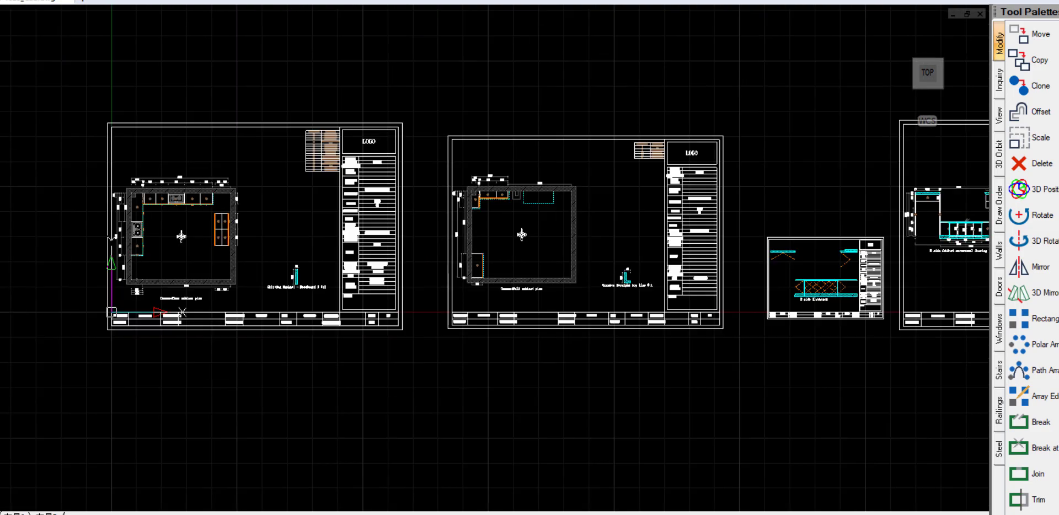
{"action": "middle_click_drag", "start_coordinate": [284, 254], "coordinate": [442, 246]}
{"action": "scroll", "coordinate": [452, 215], "scroll_direction": "up", "scroll_amount": 2}
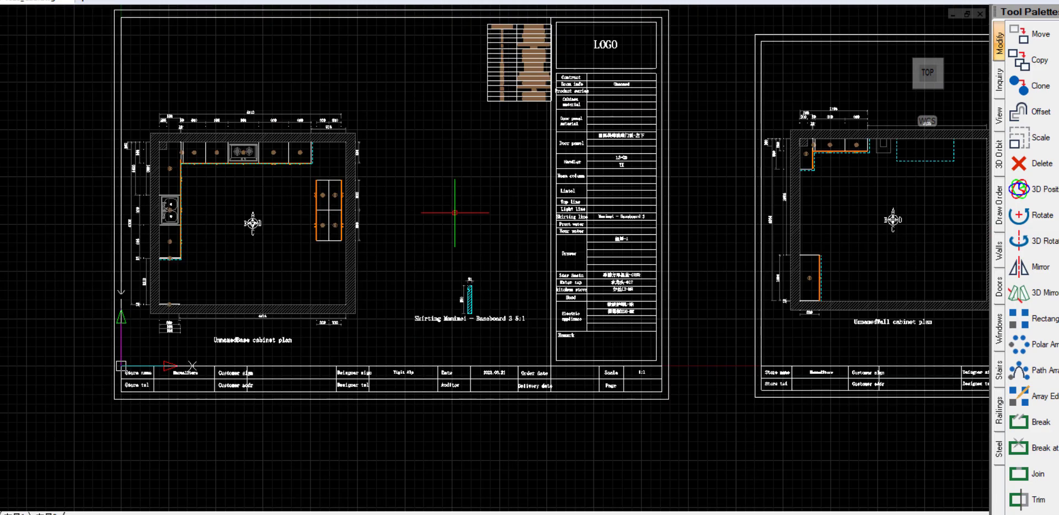
{"action": "mouse_move", "coordinate": [456, 215]}
{"action": "middle_mouse_down"}
{"action": "mouse_move", "coordinate": [577, 262]}
{"action": "mouse_move", "coordinate": [578, 223]}
{"action": "middle_mouse_up"}
{"action": "scroll", "coordinate": [518, 263], "scroll_direction": "up", "scroll_amount": 1}
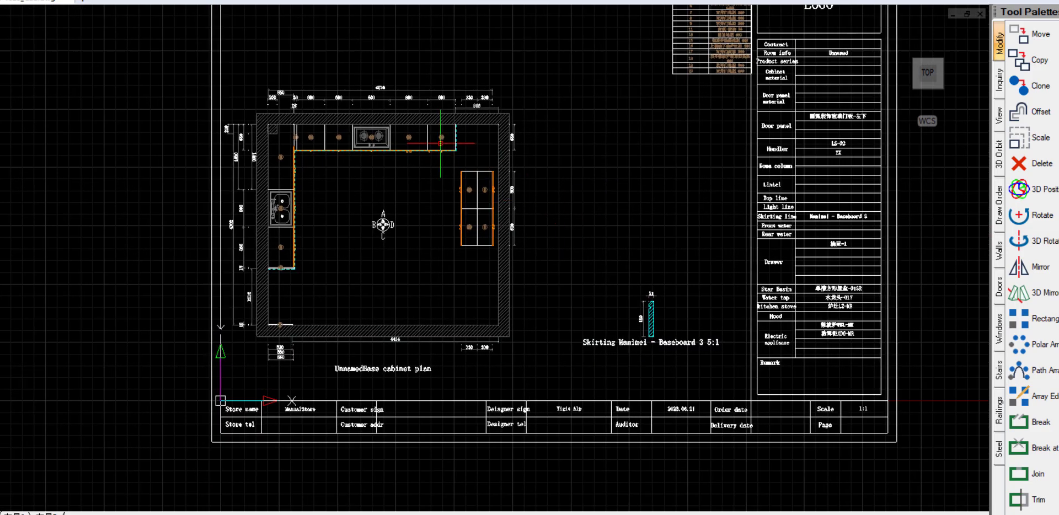
{"action": "scroll", "coordinate": [376, 146], "scroll_direction": "up", "scroll_amount": 3}
{"action": "scroll", "coordinate": [328, 160], "scroll_direction": "down", "scroll_amount": 2}
{"action": "mouse_move", "coordinate": [353, 201]}
{"action": "middle_mouse_down"}
{"action": "mouse_move", "coordinate": [390, 142]}
{"action": "mouse_move", "coordinate": [372, 199]}
{"action": "mouse_move", "coordinate": [310, 205]}
{"action": "middle_mouse_up"}
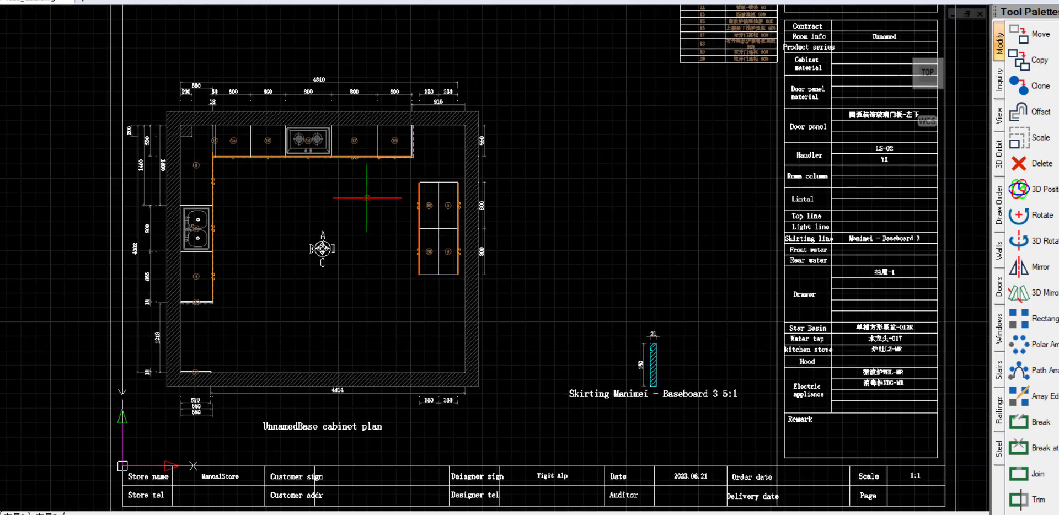
Step: Look over the whole row of exported sheets, from the cabinet plans to the elevations and structural drawings
{"action": "scroll", "coordinate": [411, 235], "scroll_direction": "down", "scroll_amount": 4}
{"action": "middle_click_drag", "start_coordinate": [417, 236], "coordinate": [267, 227]}
{"action": "scroll", "coordinate": [640, 232], "scroll_direction": "down", "scroll_amount": 3}
{"action": "middle_click_drag", "start_coordinate": [677, 237], "coordinate": [423, 224]}
{"action": "middle_click_drag", "start_coordinate": [778, 216], "coordinate": [472, 213]}
{"action": "middle_click_drag", "start_coordinate": [901, 231], "coordinate": [545, 222]}
{"action": "middle_click_drag", "start_coordinate": [200, 217], "coordinate": [775, 220]}
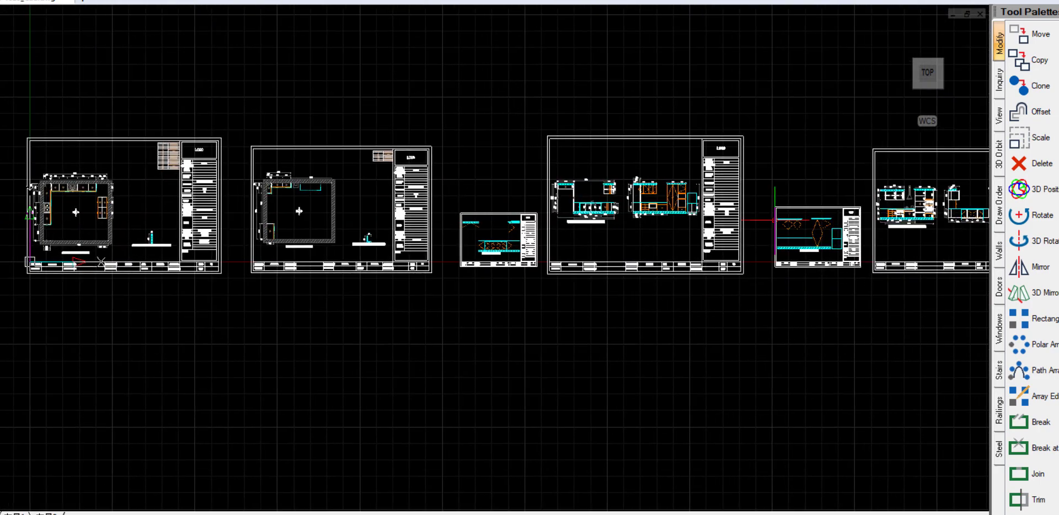
{"action": "middle_click_drag", "start_coordinate": [343, 213], "coordinate": [716, 229]}
Step: Inspect the A side cabinet structural drawing up close, followed by the D side elevation and structural sheets
{"action": "scroll", "coordinate": [441, 225], "scroll_direction": "up", "scroll_amount": 8}
{"action": "scroll", "coordinate": [312, 177], "scroll_direction": "up", "scroll_amount": 3}
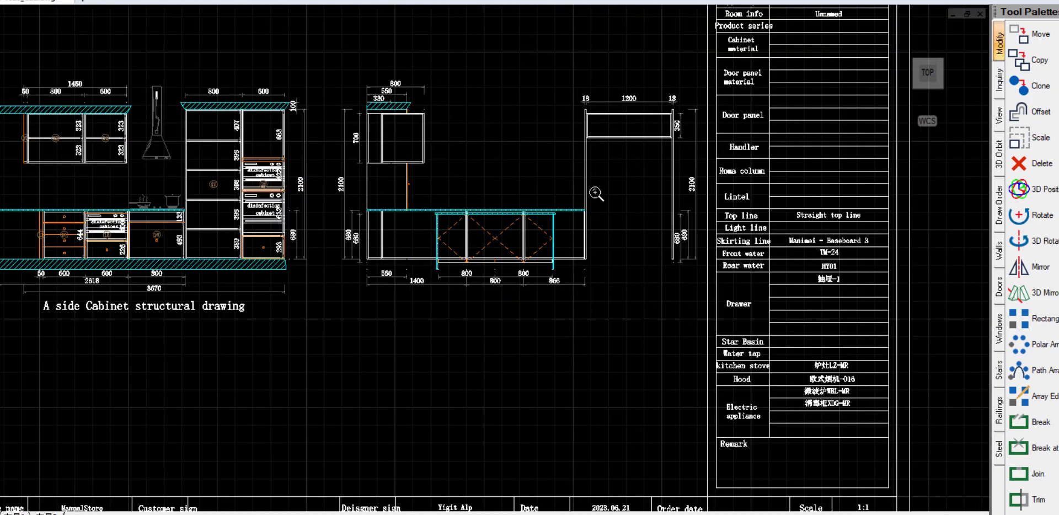
{"action": "scroll", "coordinate": [596, 193], "scroll_direction": "down", "scroll_amount": 2}
{"action": "middle_click_drag", "start_coordinate": [596, 194], "coordinate": [187, 173]}
{"action": "scroll", "coordinate": [466, 230], "scroll_direction": "up", "scroll_amount": 2}
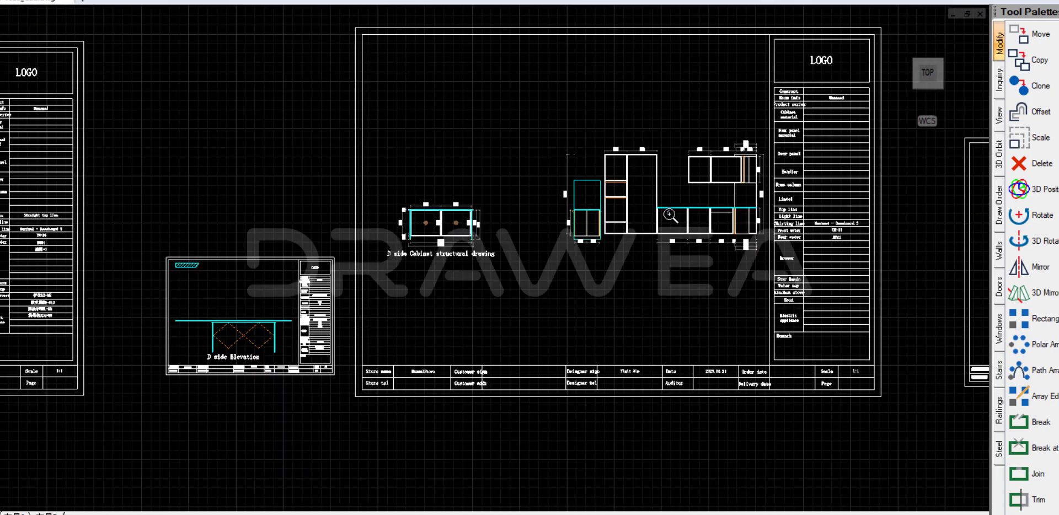